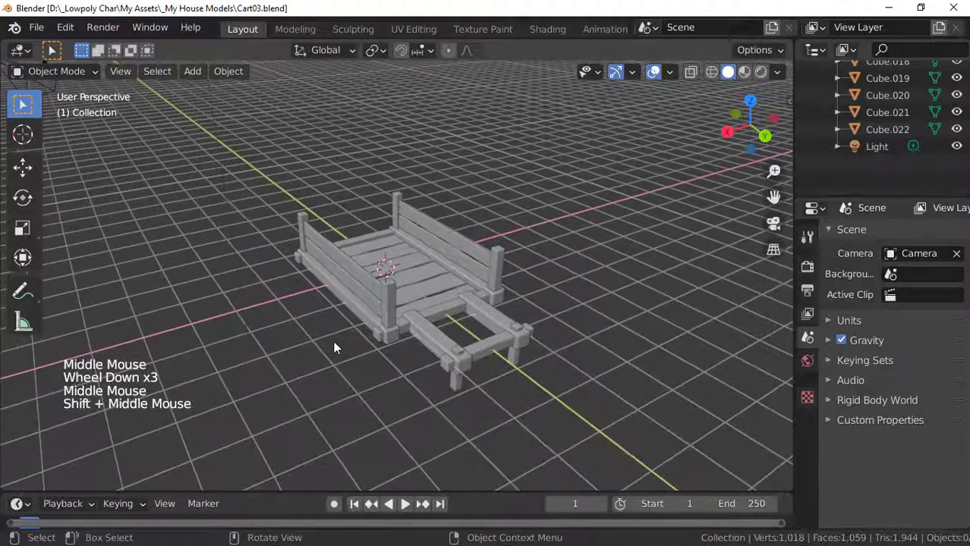
- Duplicate the two side posts at the handle end and move the copies about -2.25 m along Y to the middle of the sides
scroll(328, 334, "up", 2)
scroll(324, 331, "down", 1)
key("shift")
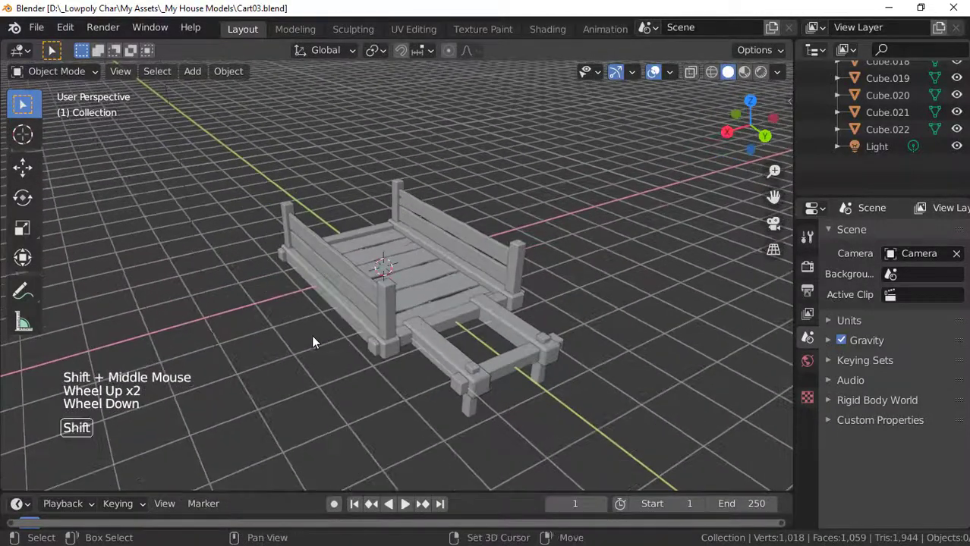
key("shift")
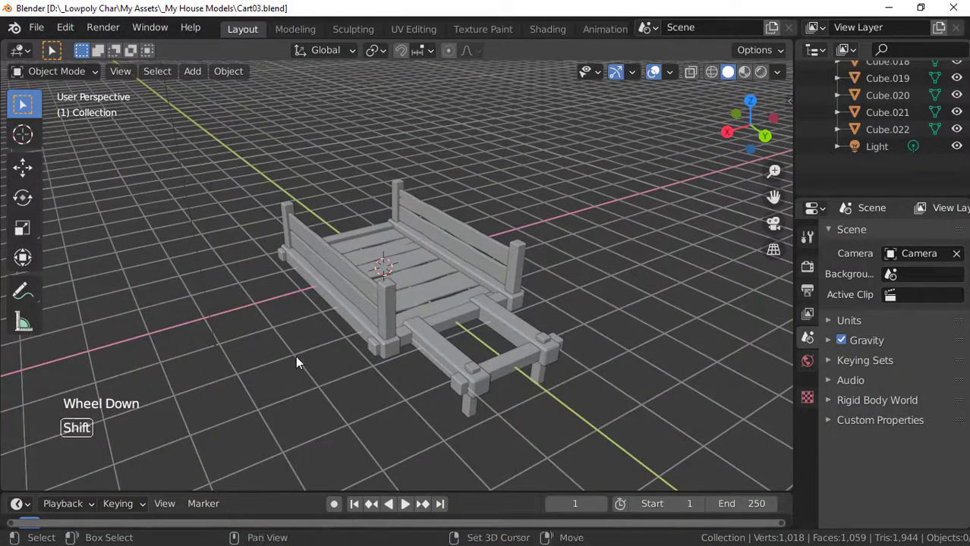
left_click(383, 299)
left_click(513, 252, "shift")
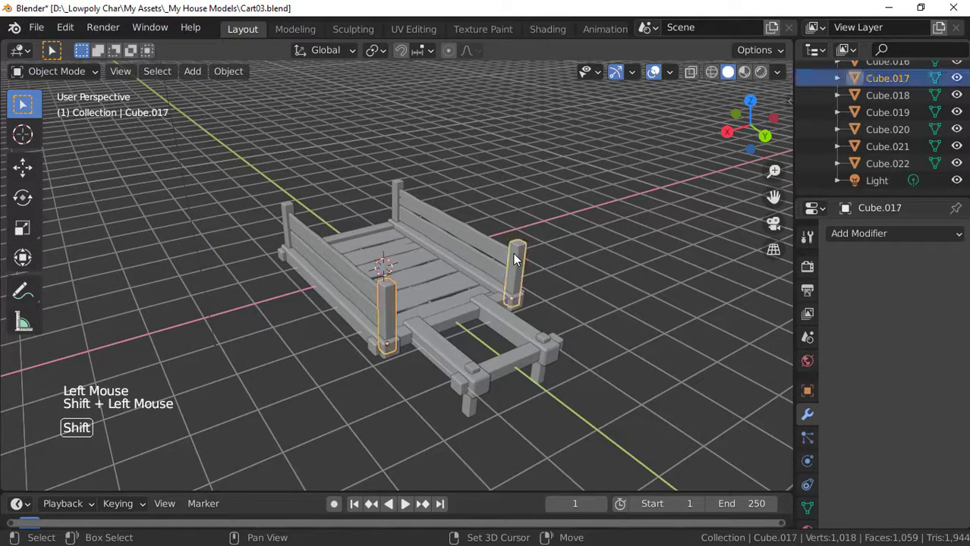
key("KP_7")
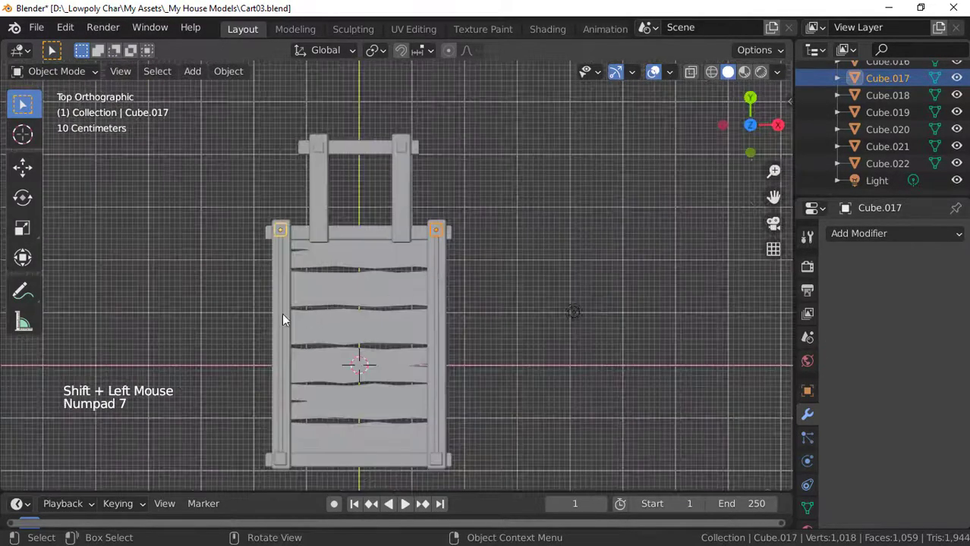
key("shift+d")
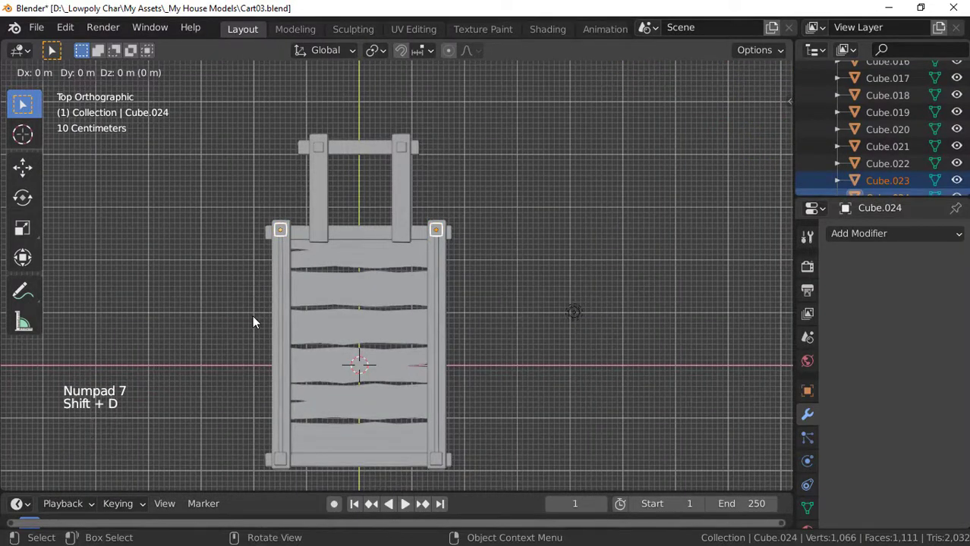
left_click(254, 434)
middle_click_drag(410, 415, 357, 303)
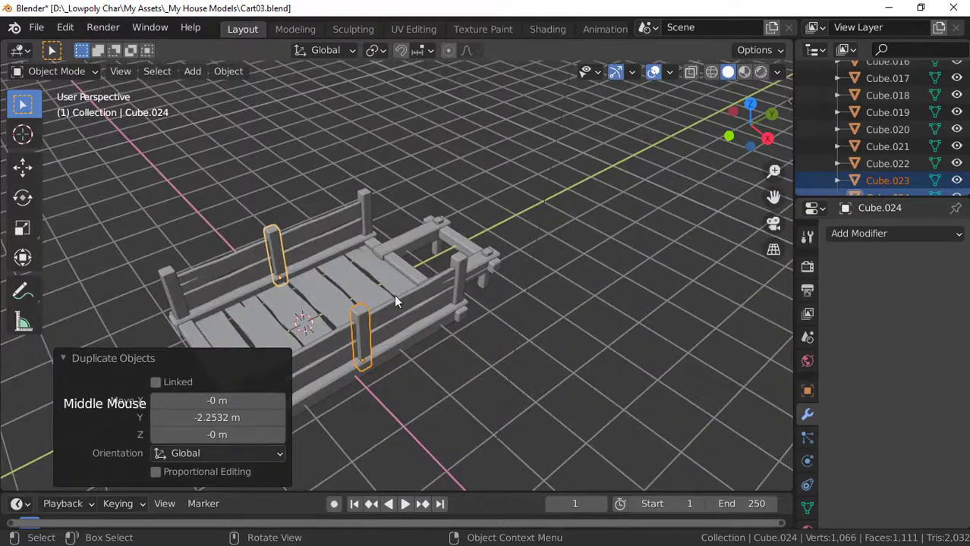
middle_click_drag(494, 358, 343, 256)
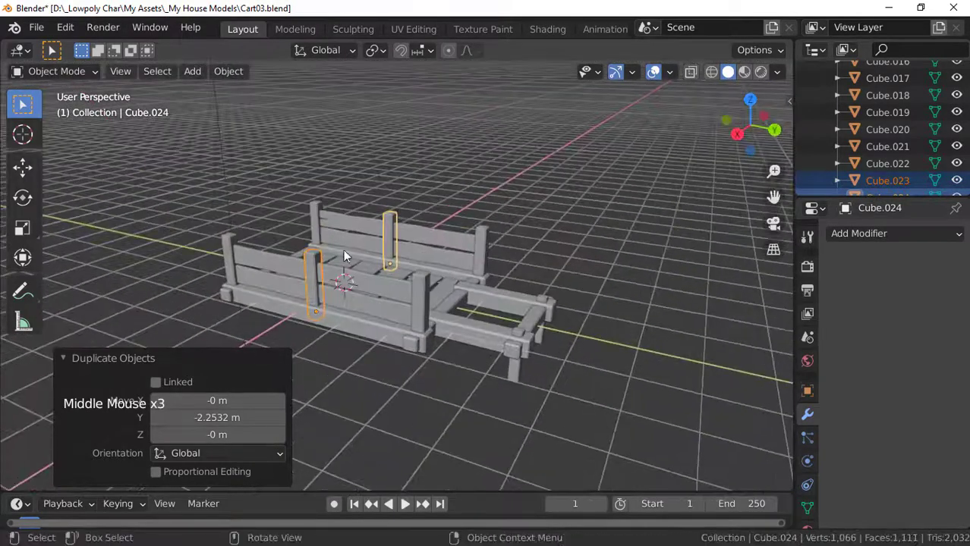
scroll(341, 267, "down", 2)
- Deselect the duplicated posts and save the cart file
left_click(362, 316)
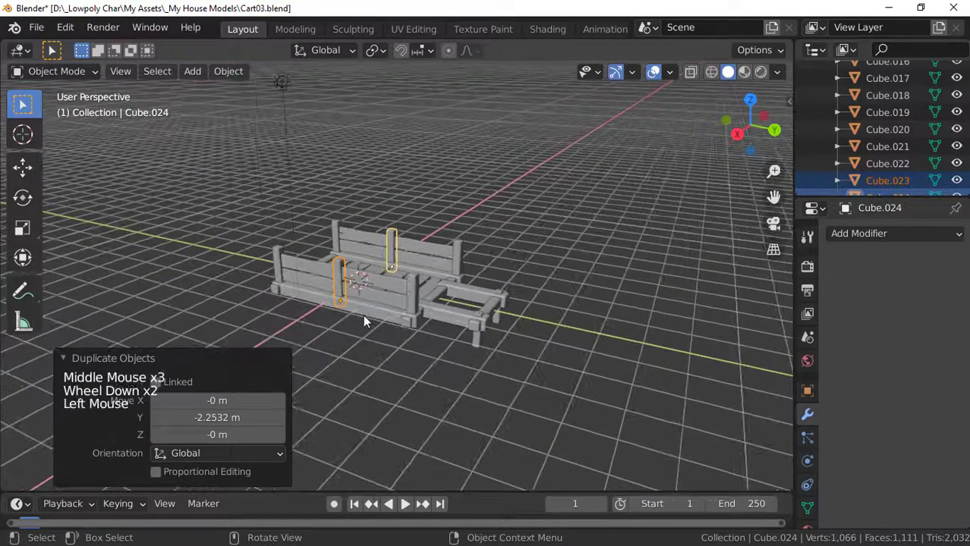
key("ctrl+s")
scroll(326, 277, "up", 2)
scroll(317, 268, "down", 2)
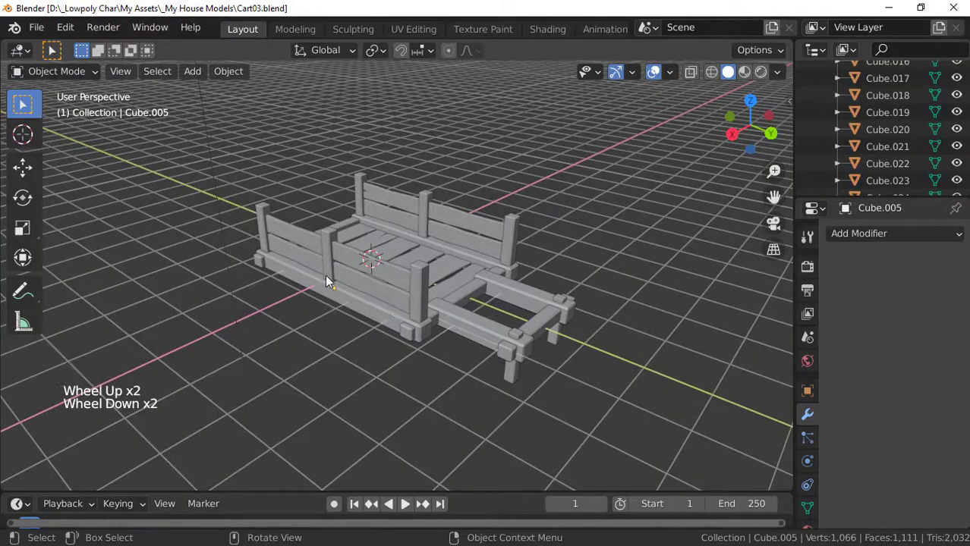
- Add a torus mesh at the world origin as the base for a cart wheel
scroll(367, 280, "up", 1)
middle_click_drag(381, 276, 398, 372, "shift")
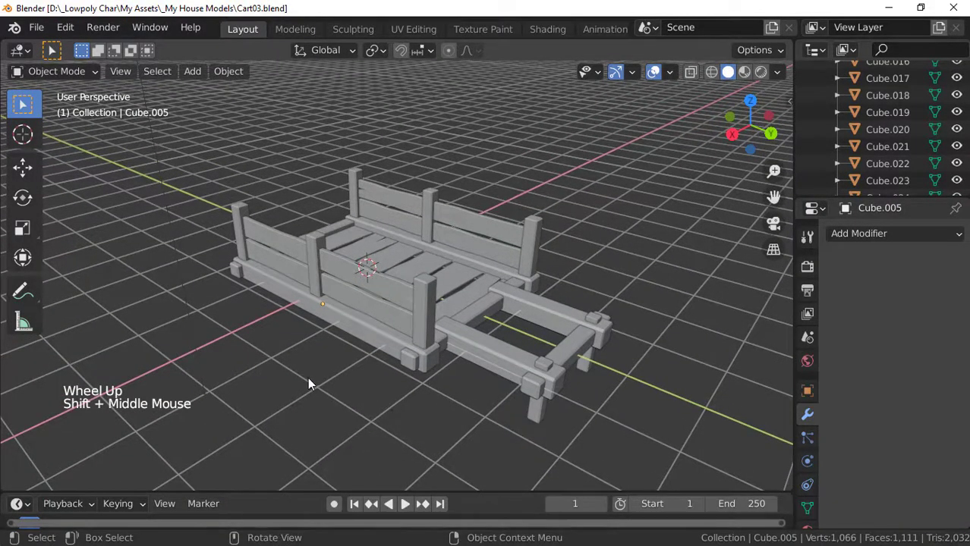
key("shift")
key("shift")
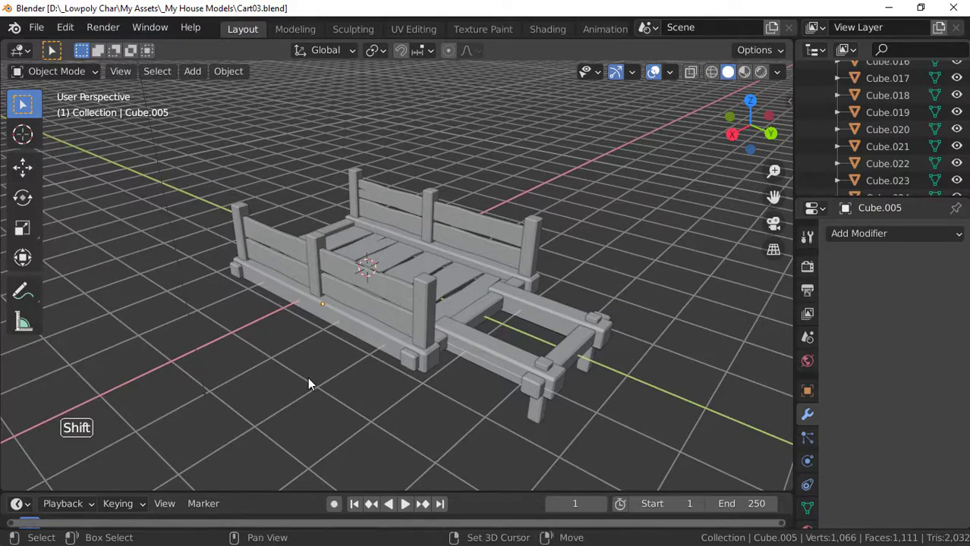
key("shift+a")
mouse_move(286, 203)
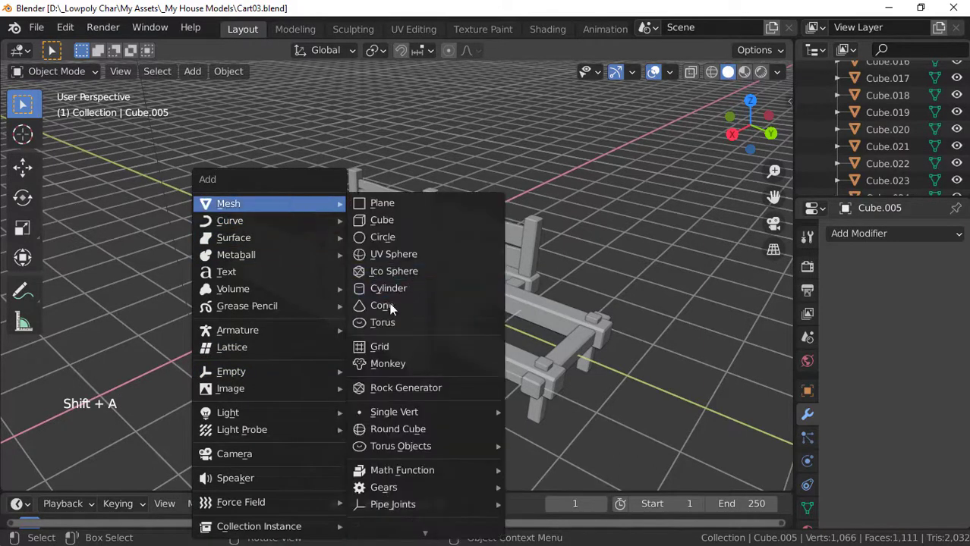
left_click(380, 322)
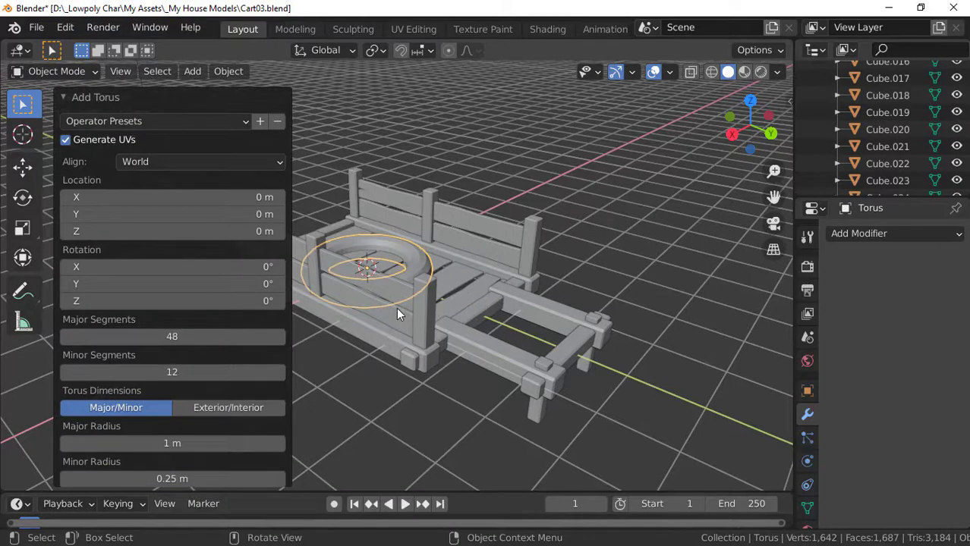
- Set the new torus to 8 major segments and 5 minor segments
middle_click_drag(375, 307, 311, 314, "shift")
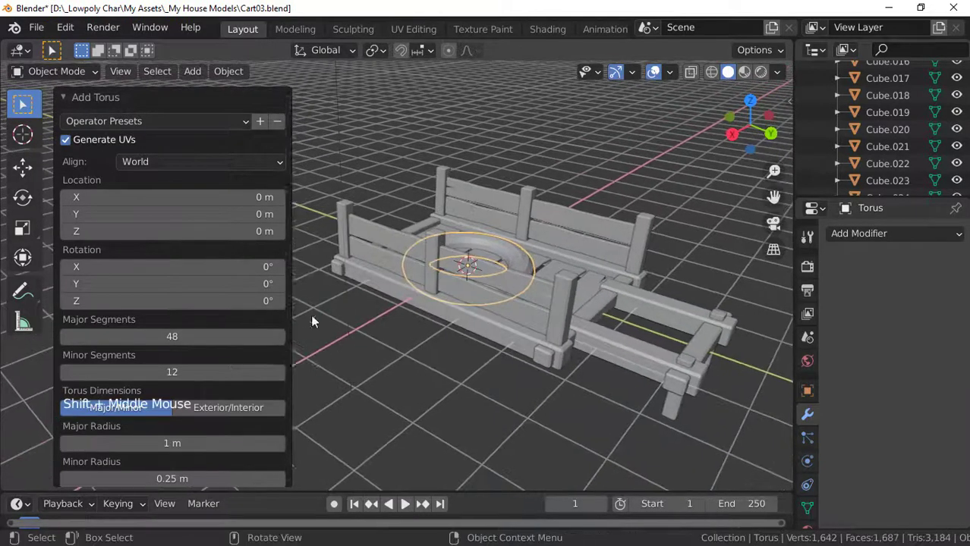
left_click(187, 335)
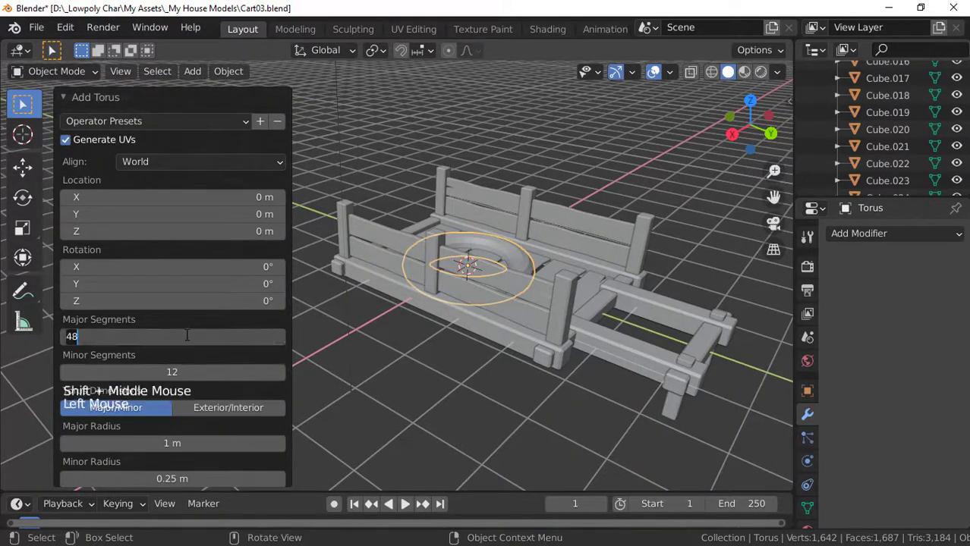
type("8")
key("Return")
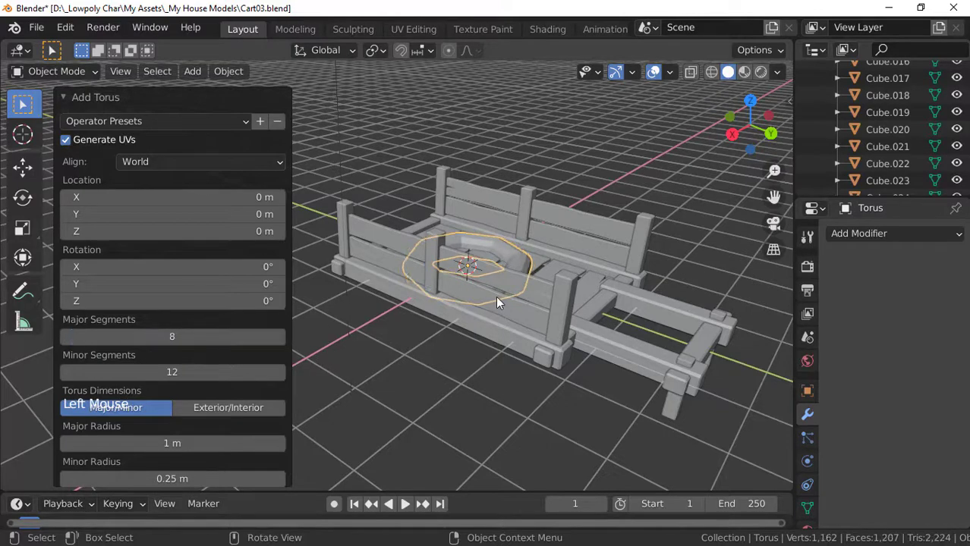
scroll(495, 298, "up", 2)
mouse_move(493, 302)
middle_mouse_down()
mouse_move(444, 306)
mouse_move(517, 311)
mouse_move(482, 300)
middle_mouse_up()
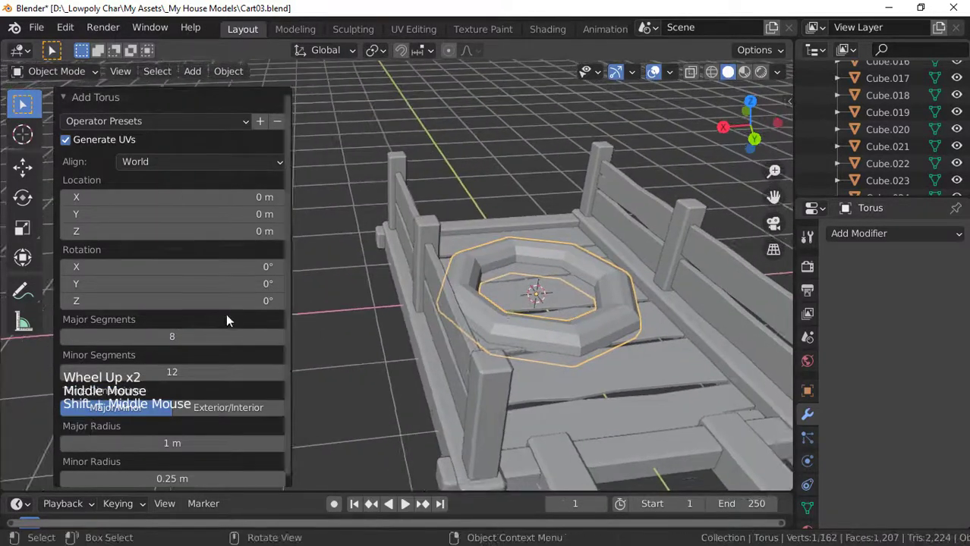
left_click(176, 368)
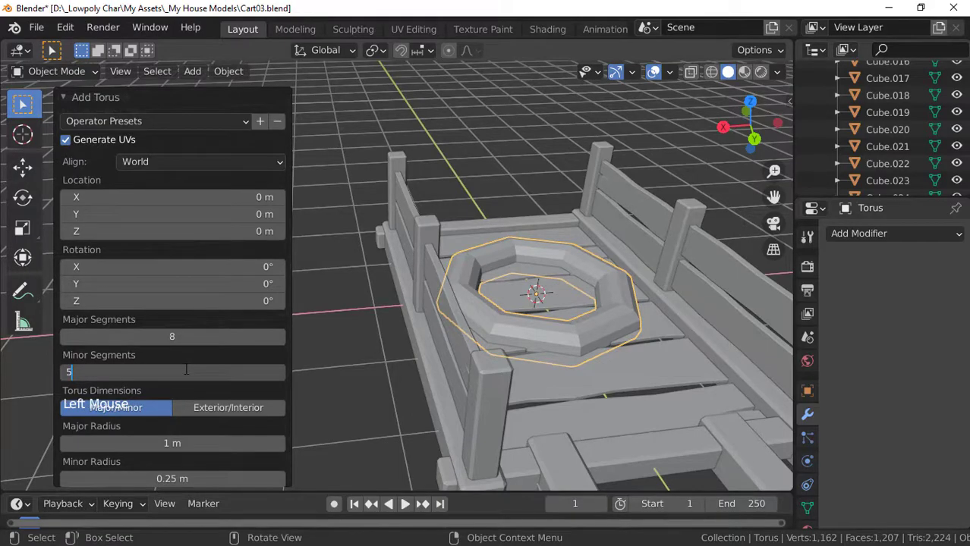
type("5")
key("Return")
- Rotate the torus 90° around the global Y axis so it stands upright like a wheel
scroll(432, 363, "down", 3)
middle_click_drag(439, 359, 495, 327)
scroll(491, 334, "up", 3)
scroll(492, 334, "down", 4)
key("KP_1")
key("KP_3")
scroll(467, 321, "down", 3)
scroll(468, 320, "up", 3)
scroll(497, 333, "up", 2)
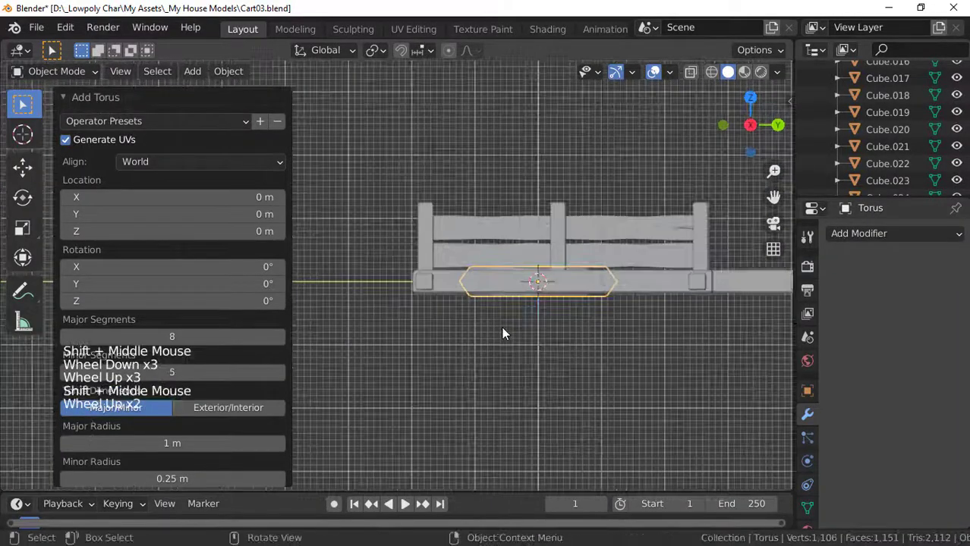
scroll(485, 317, "down", 2)
middle_click_drag(511, 325, 500, 330, "shift")
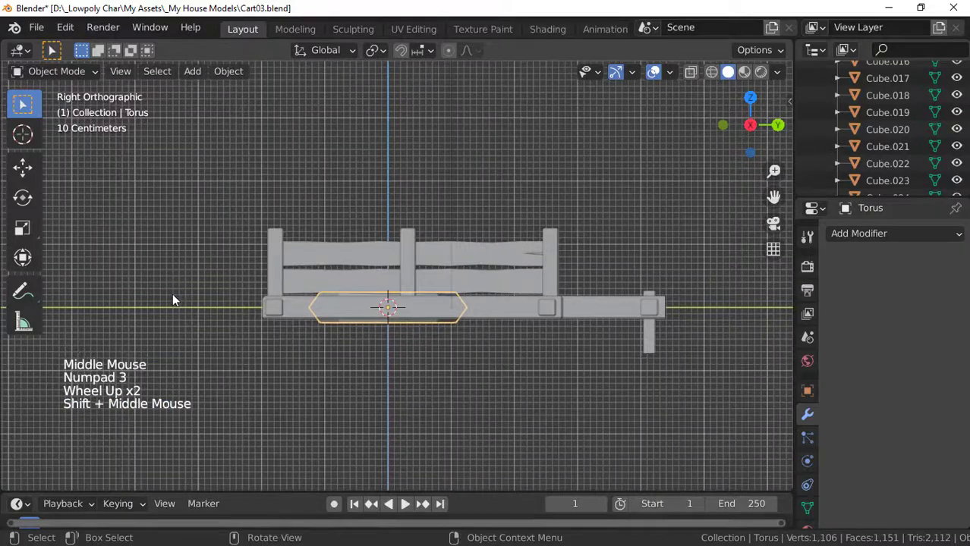
key("r")
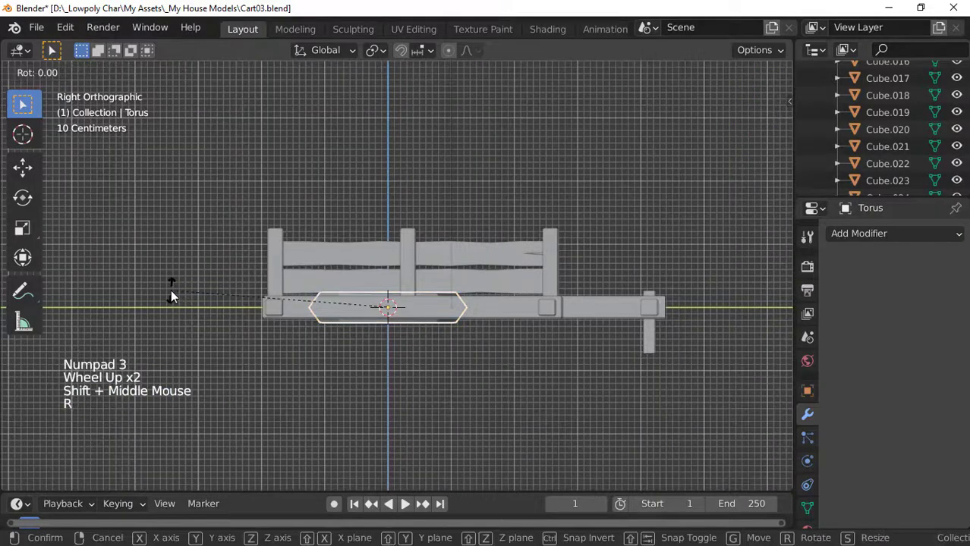
type("90")
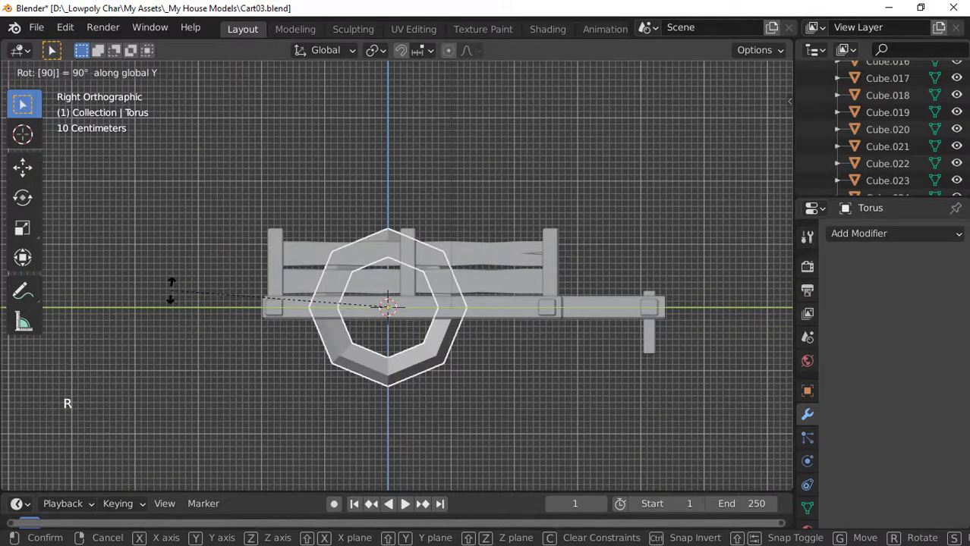
key("Return")
- Move the torus about 2.09 m along the X axis, just outside the cart's side
scroll(423, 351, "down", 5)
middle_click_drag(422, 344, 386, 340)
scroll(410, 345, "up", 3)
key("KP_7")
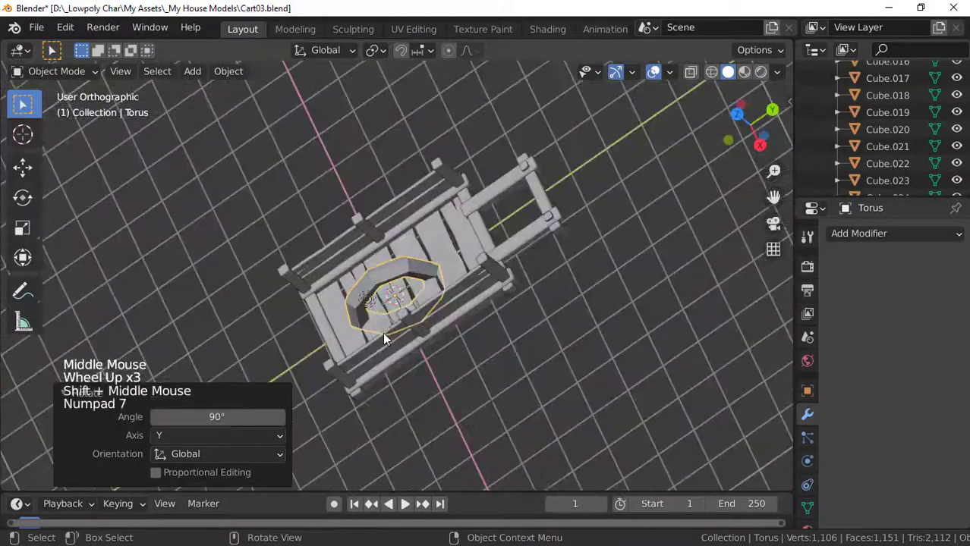
scroll(343, 300, "down", 2)
scroll(338, 300, "up", 2)
key("g")
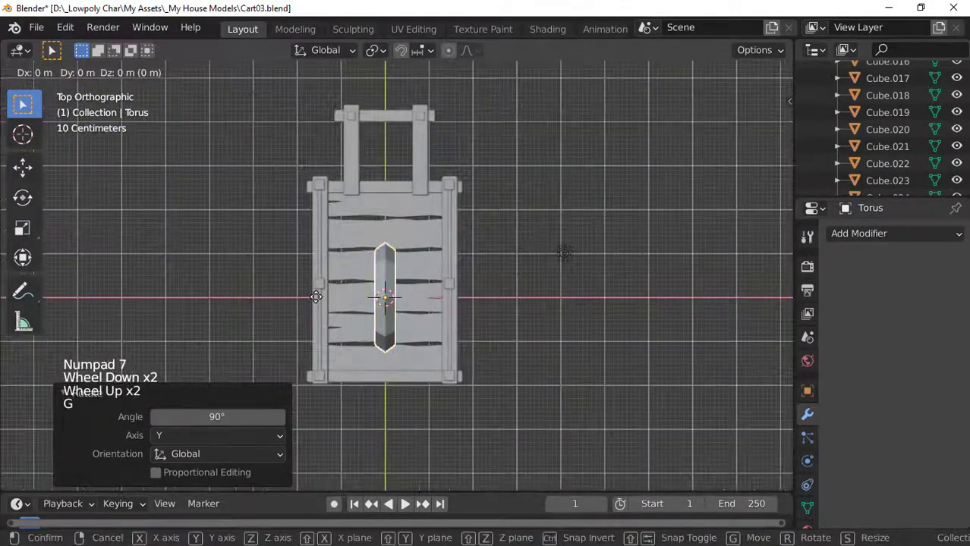
key("x")
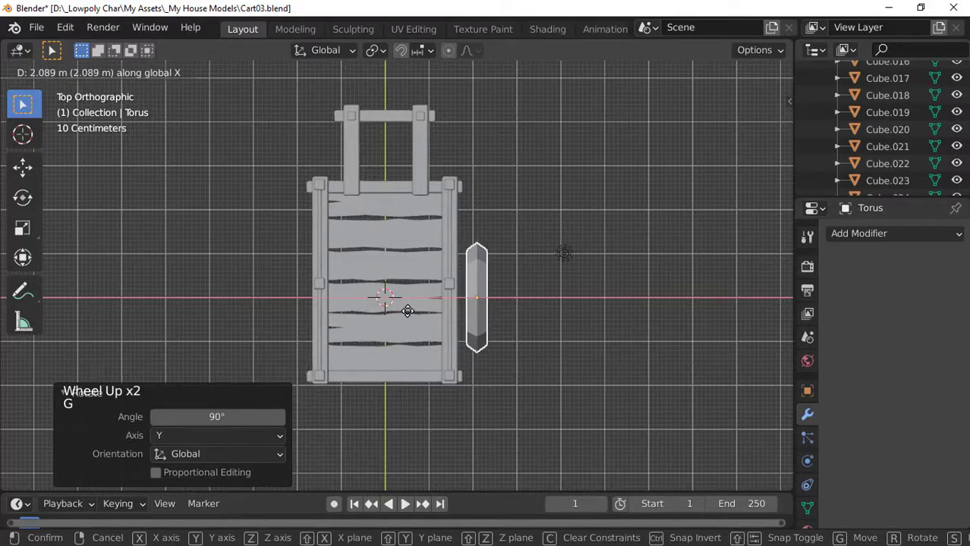
left_click(408, 315)
- Show the torus's transform values and apply its rotation
middle_click_drag(408, 316, 433, 262)
scroll(431, 258, "down", 4)
key("KP_3")
scroll(419, 275, "up", 4)
scroll(441, 285, "up", 2)
scroll(460, 297, "up", 2)
scroll(459, 297, "down", 2)
middle_click_drag(459, 297, 714, 170)
key("n")
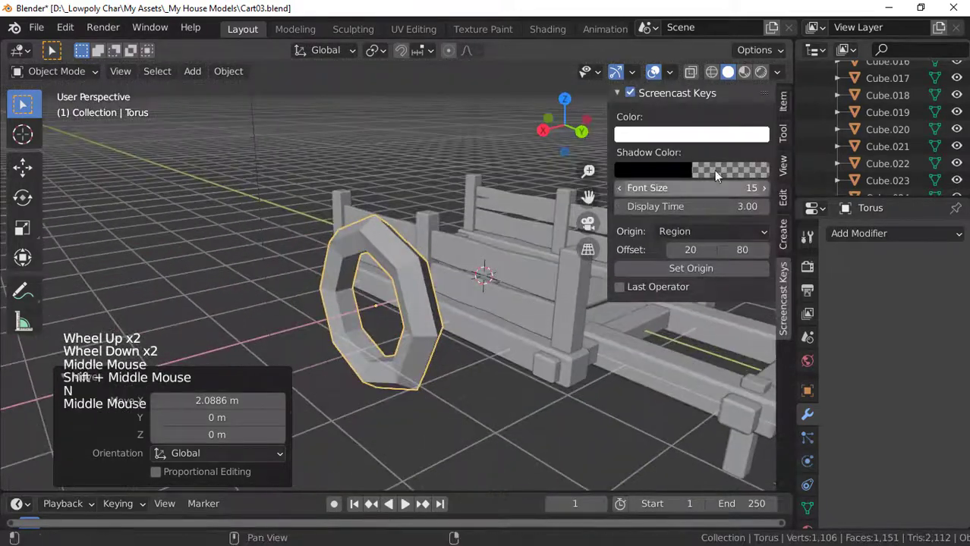
left_click(783, 102)
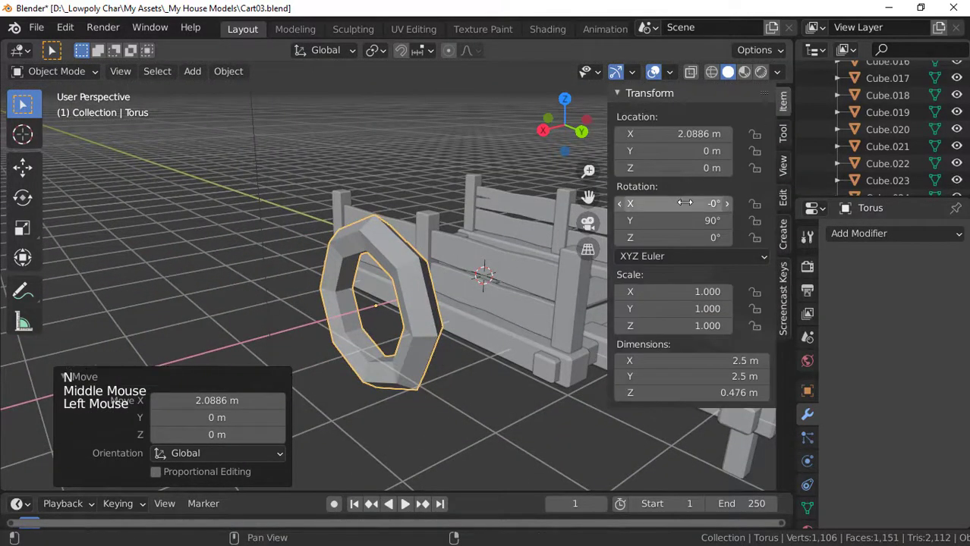
key("ctrl+a")
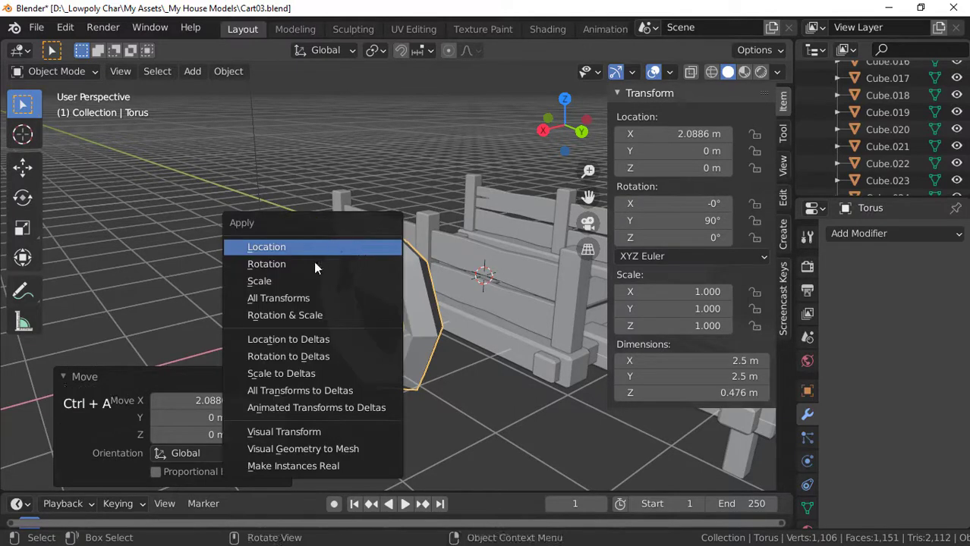
left_click(289, 264)
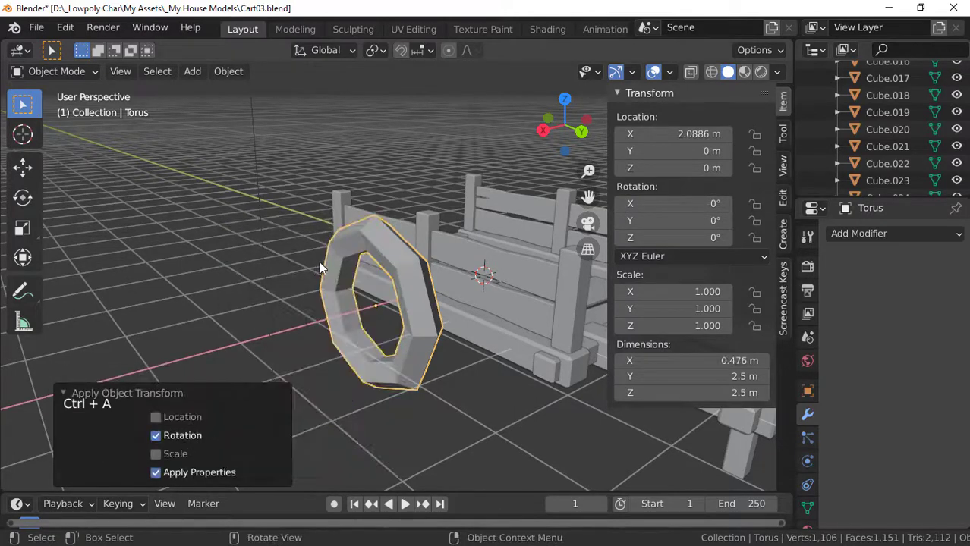
- Enter Edit Mode on the torus and clear the mesh selection
middle_click_drag(366, 295, 304, 263, "shift")
scroll(307, 251, "up", 2)
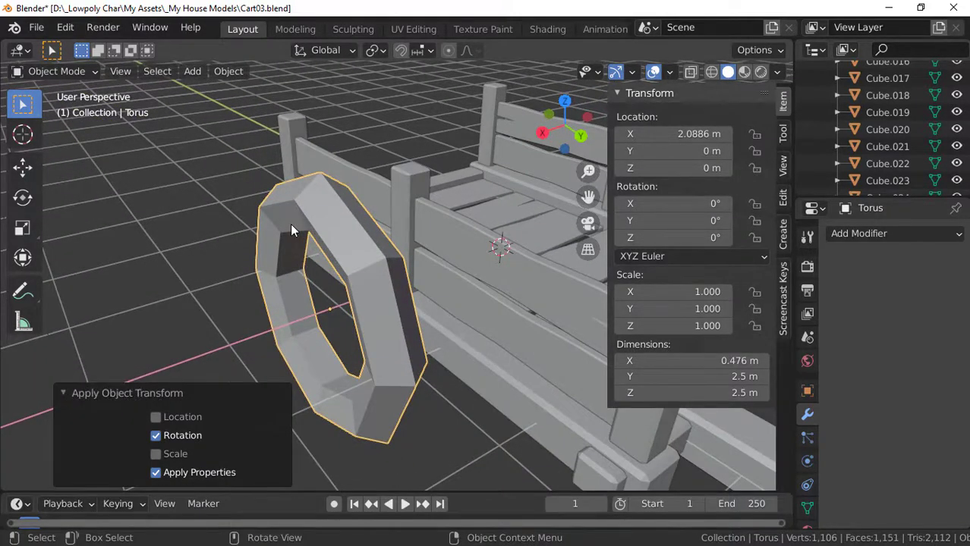
key("Tab")
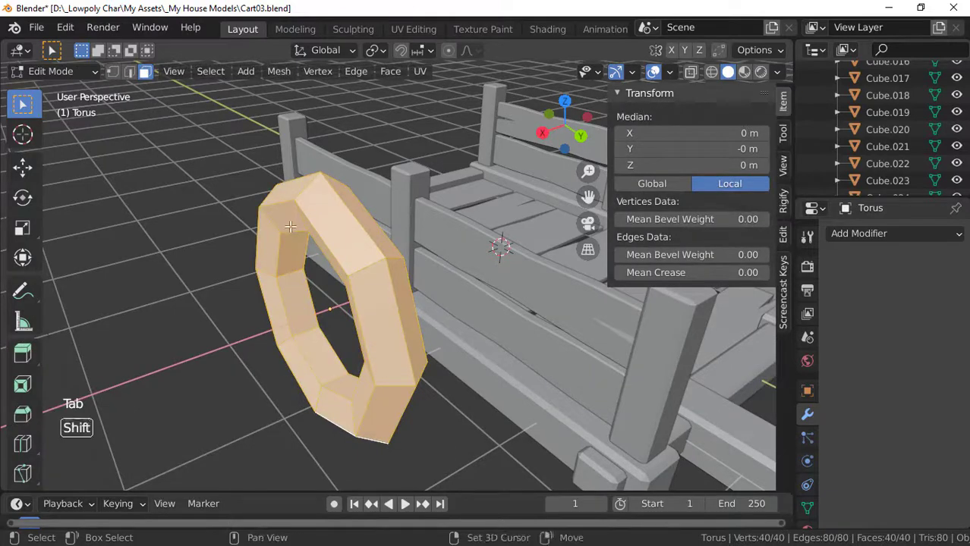
left_click(201, 236)
middle_click_drag(368, 275, 356, 218, "shift")
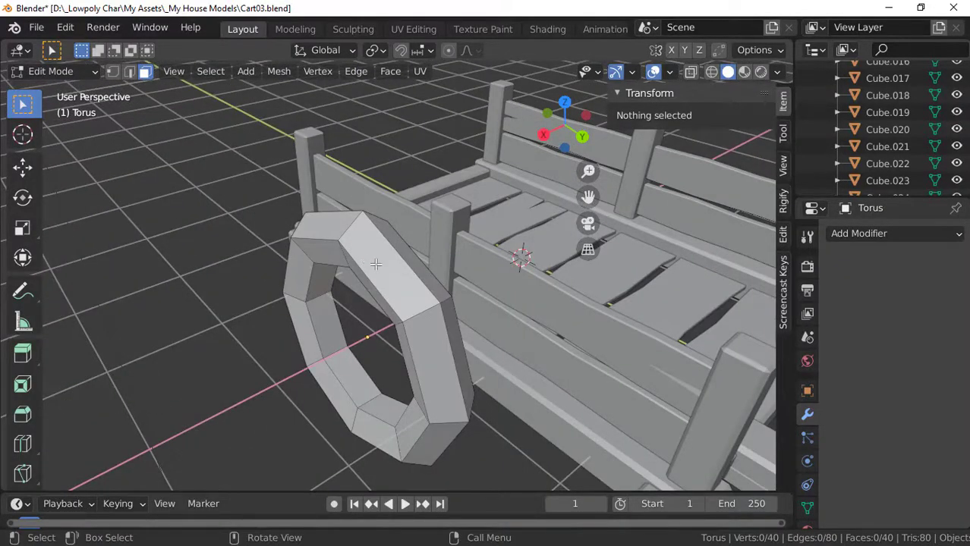
- Select the outermost edge loop around the torus rim and dissolve it to flatten the wheel's tread
middle_click_drag(415, 288, 331, 251)
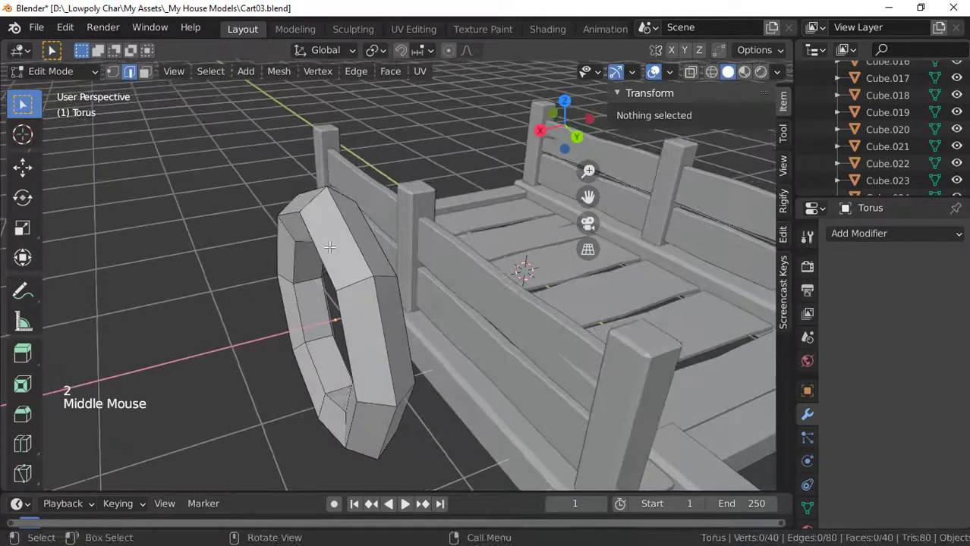
scroll(303, 227, "up", 1)
middle_click_drag(295, 224, 389, 273)
left_click(399, 228, "alt")
scroll(399, 228, "down", 4)
scroll(446, 263, "up", 3)
middle_click_drag(307, 290, 343, 299)
key("ctrl")
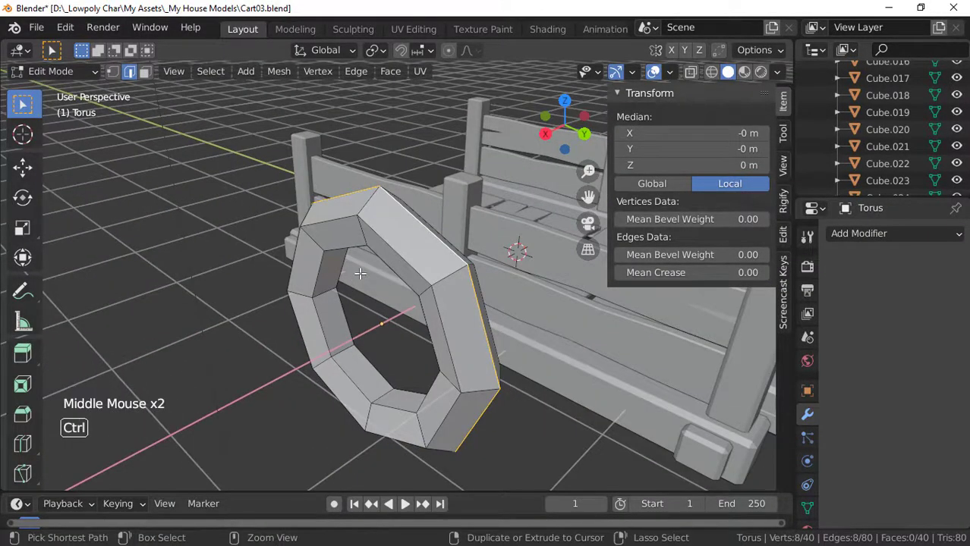
key("ctrl+x")
scroll(364, 272, "up", 2)
middle_click_drag(372, 271, 444, 203, "shift")
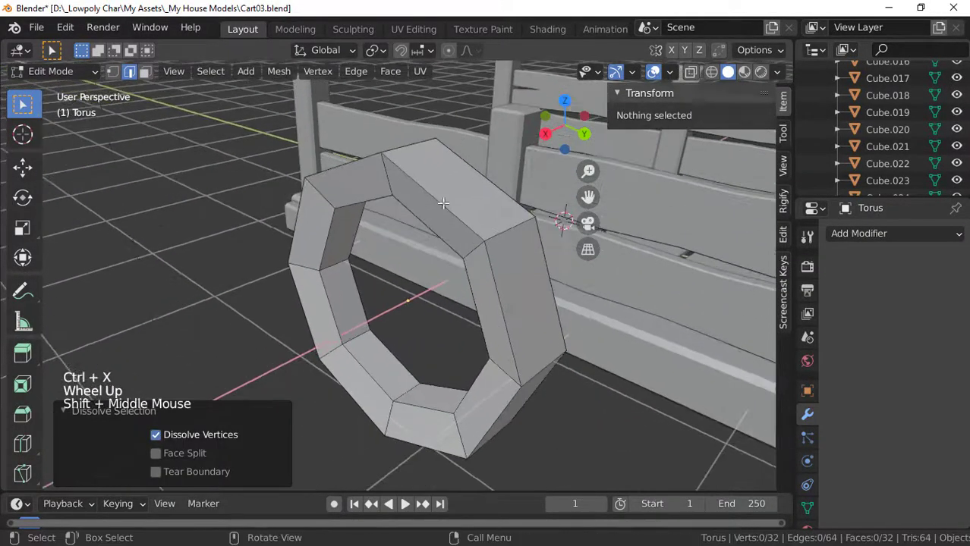
- Select the entire torus mesh and scale it along the X axis to 0.263 to make the wheel narrower
scroll(443, 203, "down", 2)
middle_click_drag(513, 232, 213, 281, "shift")
scroll(503, 238, "up", 1)
scroll(442, 274, "up", 1, "shift")
scroll(342, 266, "up", 1)
key("a")
left_click(205, 283)
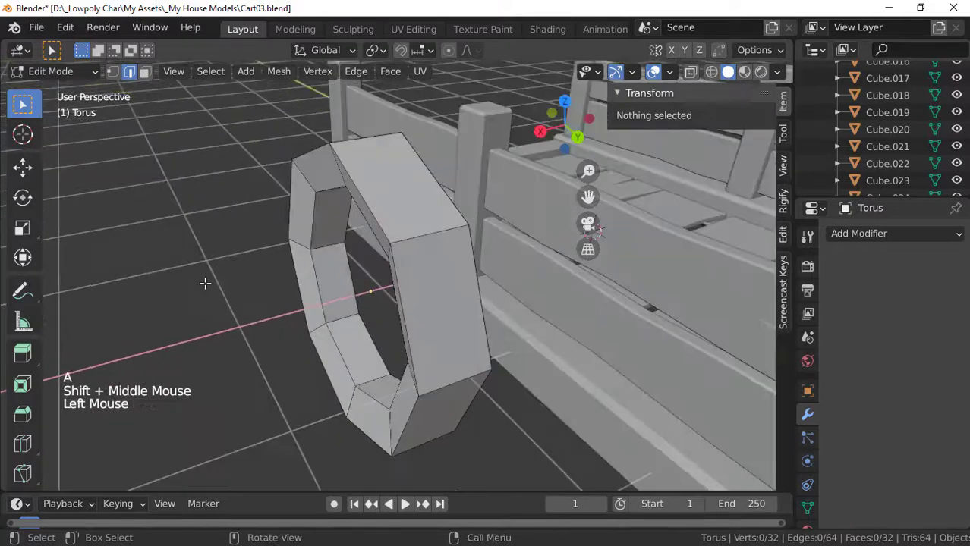
key("a")
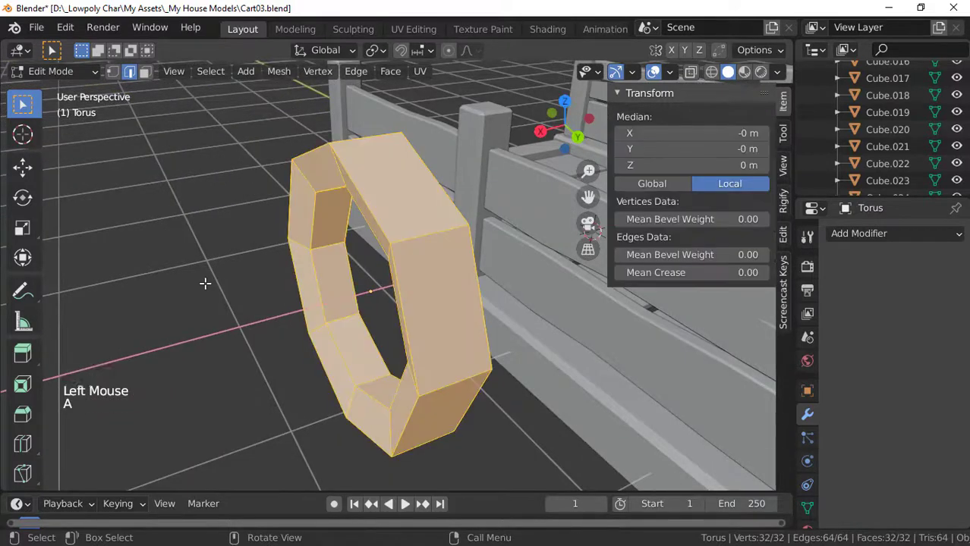
key("shift")
mouse_move(202, 277)
middle_mouse_down("shift")
mouse_move(226, 278)
mouse_move(216, 266)
middle_mouse_up("shift")
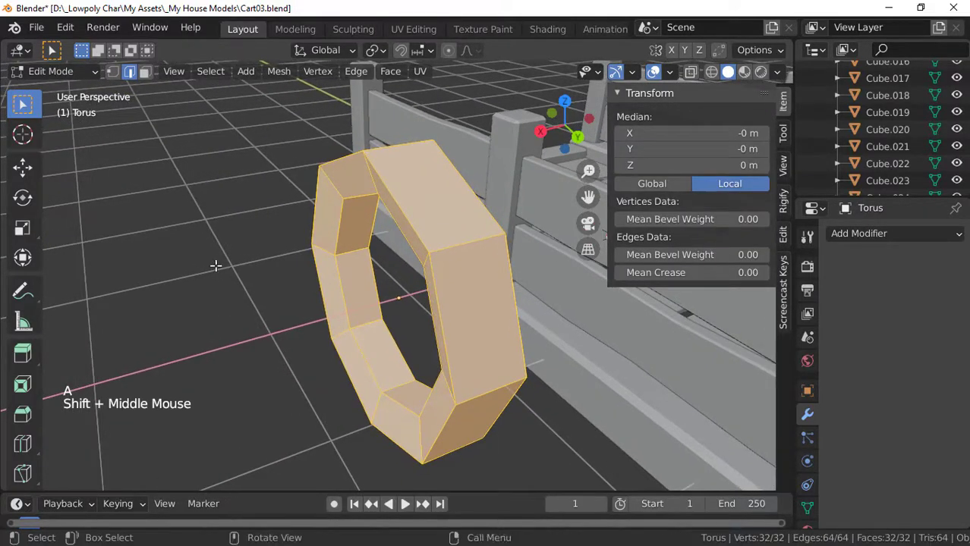
key("s")
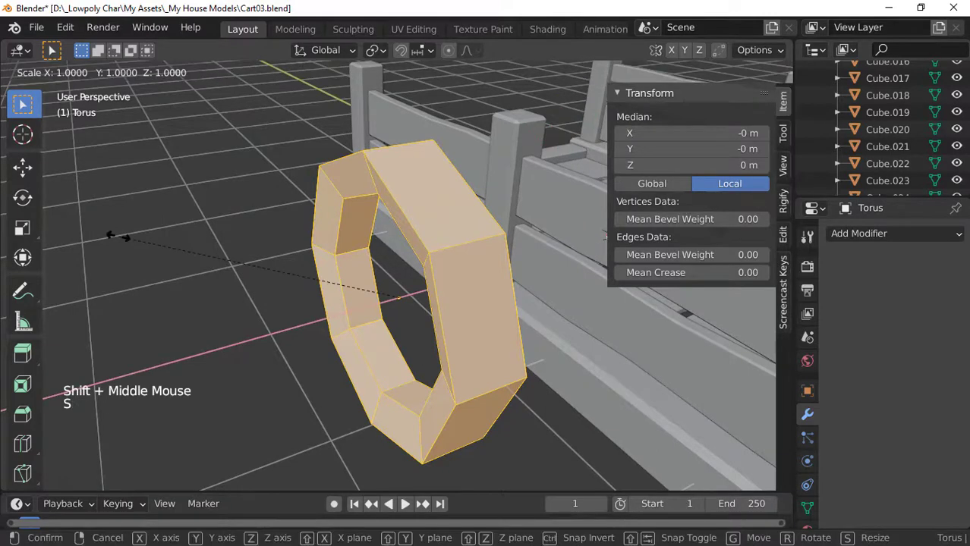
key("x")
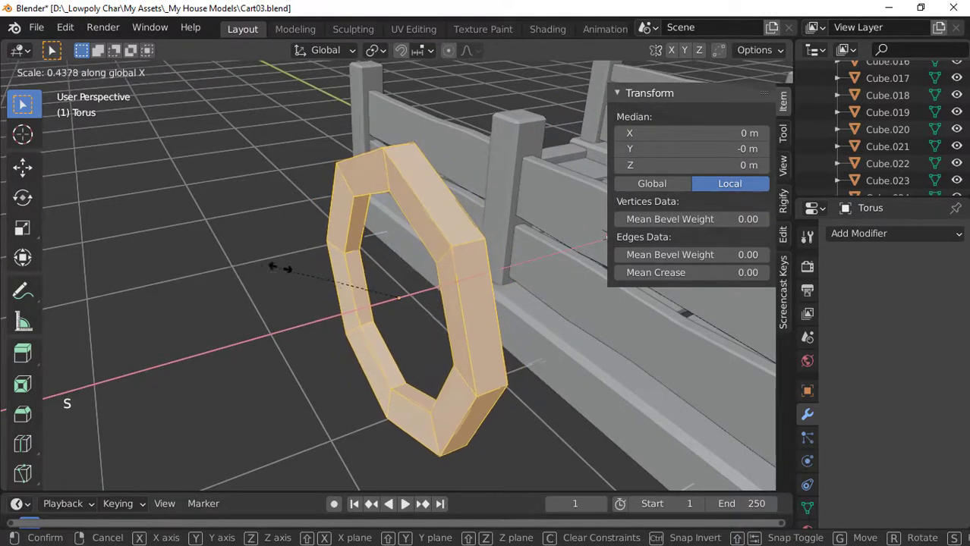
left_click(334, 267)
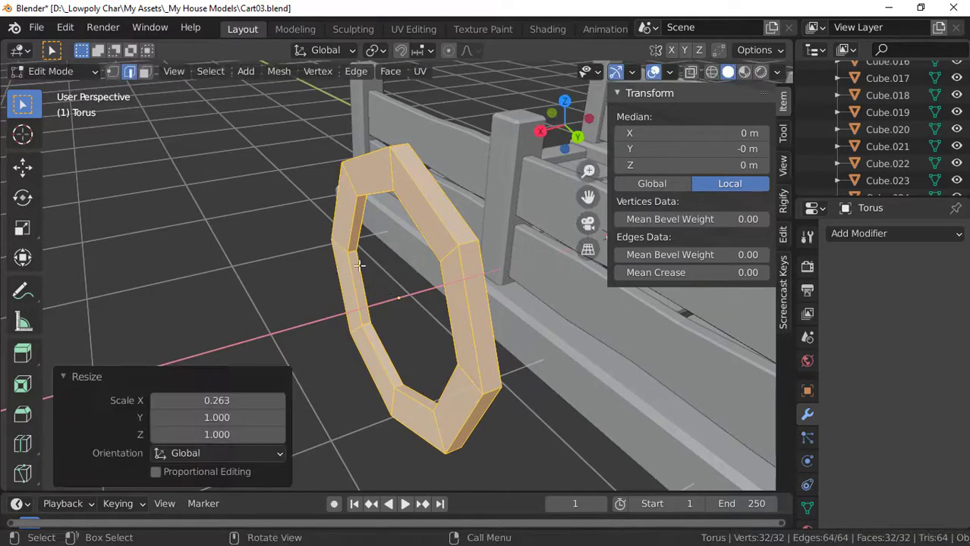
- In face select mode, select the wheel's outer tread face loop and scale it along the X axis to 0.517
middle_click_drag(334, 267, 387, 241)
scroll(340, 266, "up", 2)
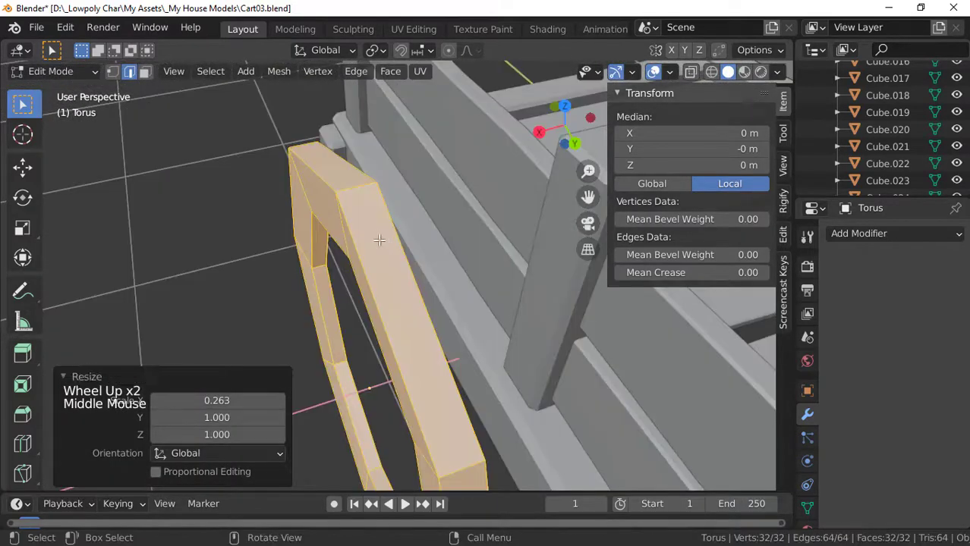
key("3")
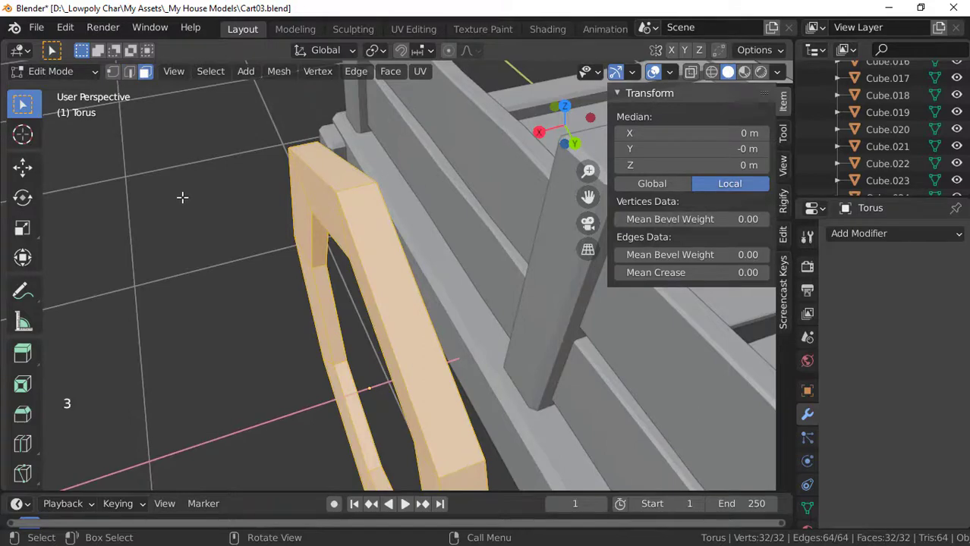
left_click(271, 240)
middle_click_drag(271, 240, 375, 246)
left_click(407, 185, "alt")
scroll(407, 185, "down", 4)
scroll(392, 227, "up", 1)
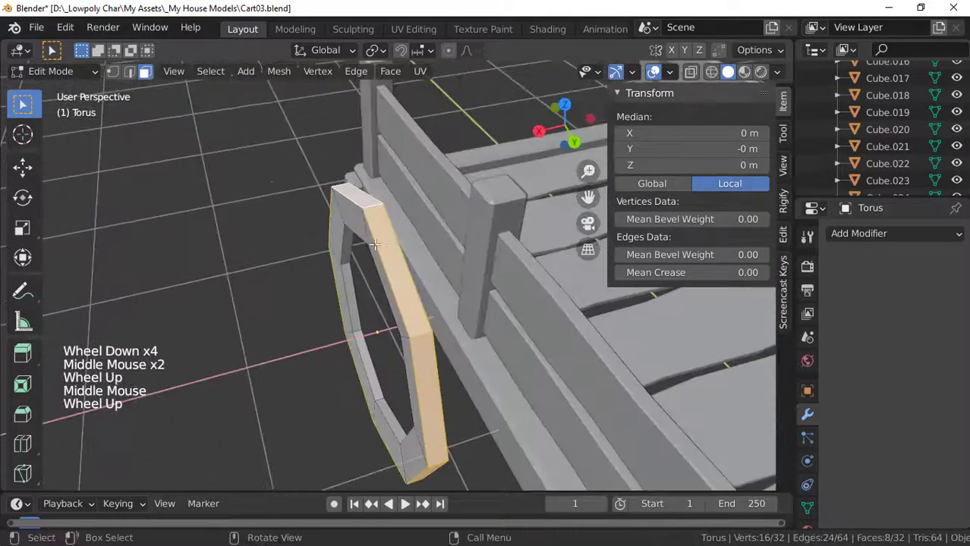
scroll(344, 227, "up", 2)
key("s")
key("x")
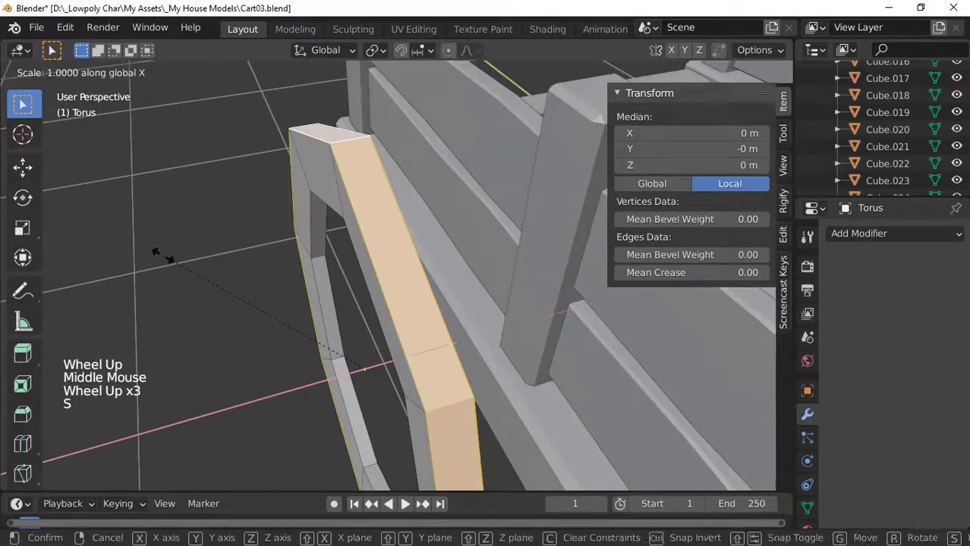
left_click(265, 305)
- Select the face loop around the wheel's inner hole, widen it along the X axis, and return to Object Mode
scroll(341, 288, "down", 3)
middle_click_drag(341, 288, 346, 232)
scroll(357, 240, "up", 2)
scroll(346, 230, "up", 2)
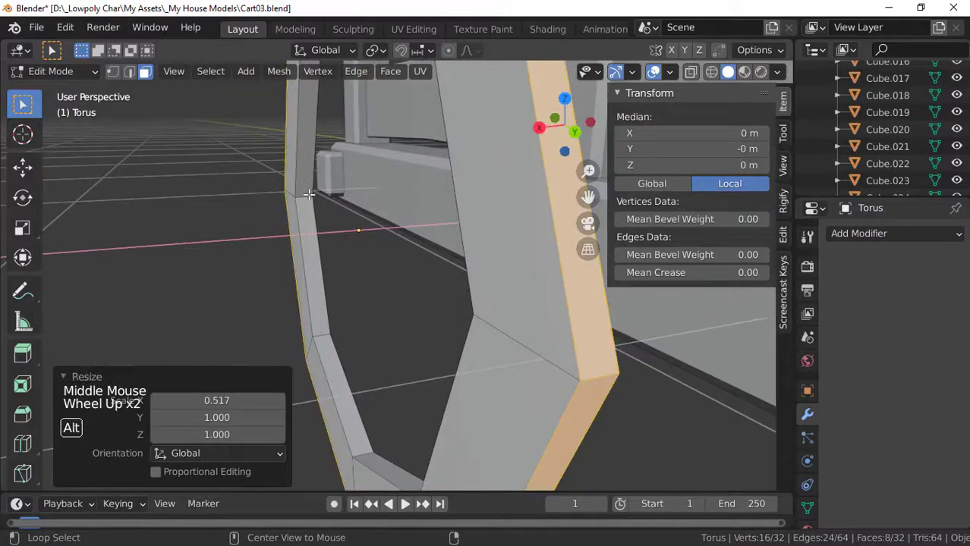
left_click(309, 195, "alt")
scroll(310, 197, "down", 4)
middle_click_drag(310, 197, 325, 240)
scroll(253, 246, "up", 2)
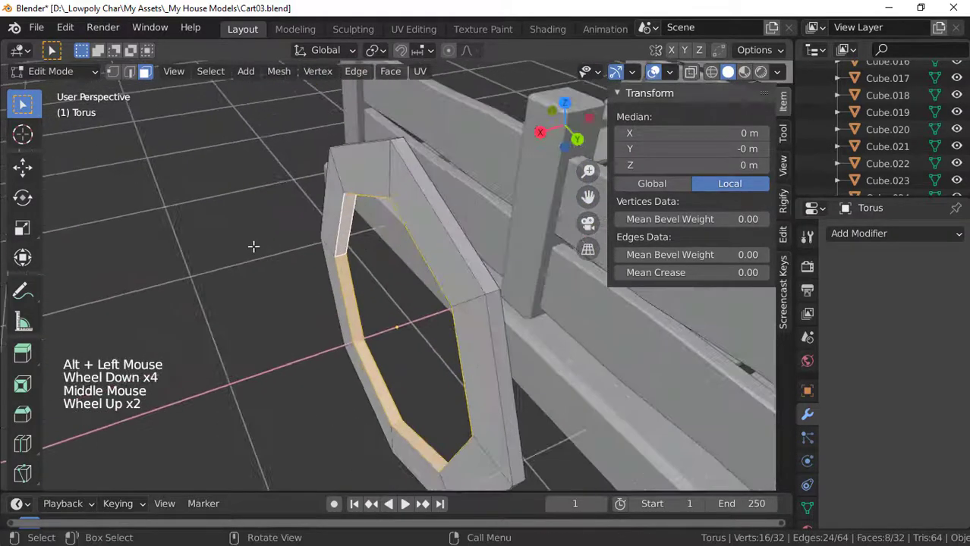
key("s")
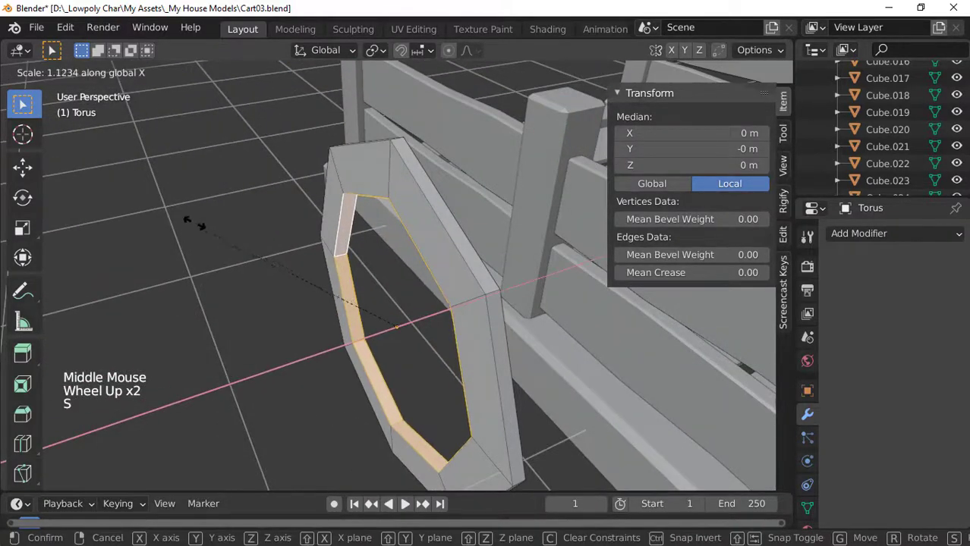
left_click(172, 184)
scroll(260, 251, "down", 4)
middle_click_drag(259, 251, 378, 270)
scroll(304, 250, "up", 3)
key("Tab")
- Examine the wheel's size against the cart's side, ending in the right orthographic view
scroll(481, 308, "down", 3)
middle_click_drag(481, 308, 337, 266)
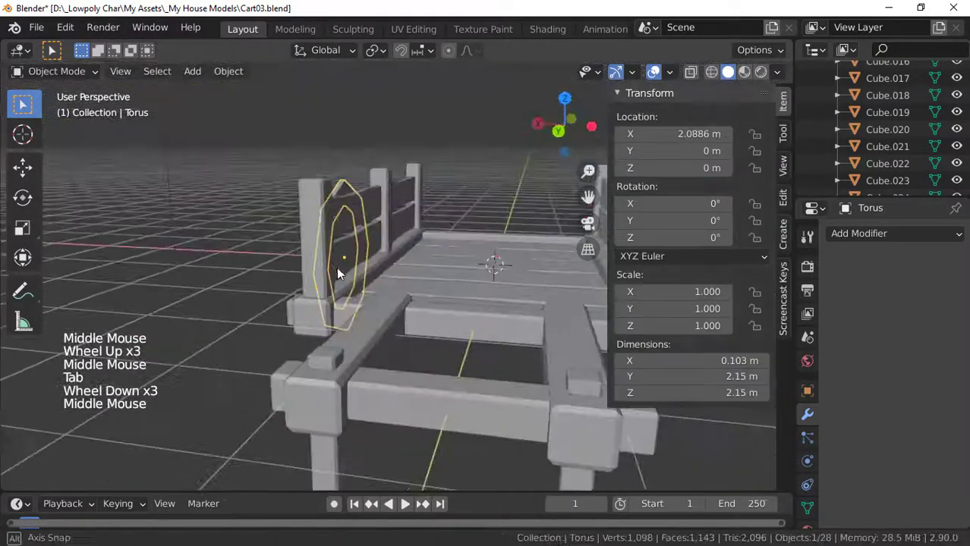
scroll(463, 274, "up", 3)
middle_click_drag(463, 274, 351, 258)
scroll(437, 271, "down", 3)
key("KP_3")
scroll(441, 251, "down", 4)
scroll(421, 253, "up", 4)
scroll(337, 263, "up", 1, "shift")
scroll(335, 261, "up", 4)
scroll(335, 258, "down", 6)
key("KP_3")
scroll(365, 269, "up", 6)
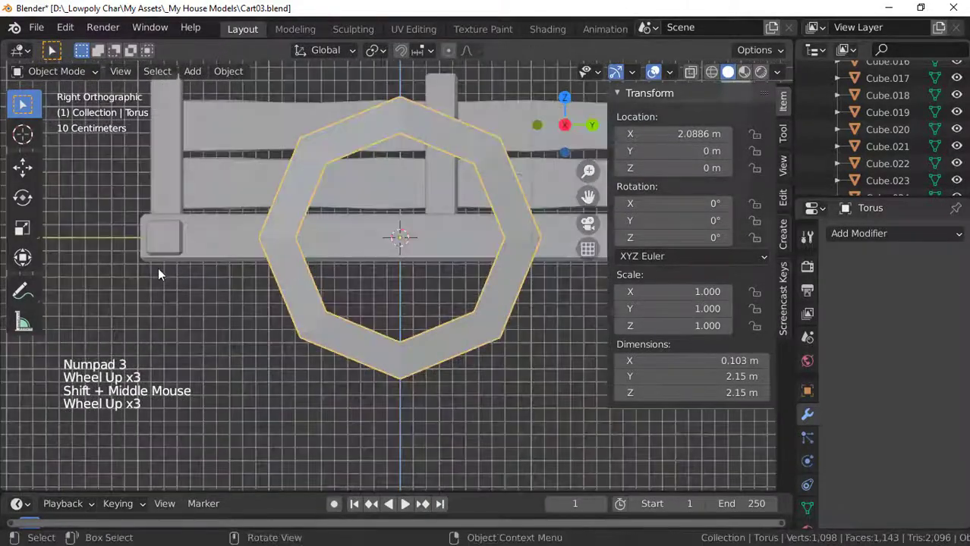
- Scale the wheel down uniformly to 0.695, about 1.5 m in diameter
left_click(203, 325)
scroll(281, 329, "down", 3)
scroll(287, 303, "up", 2)
left_click(294, 276)
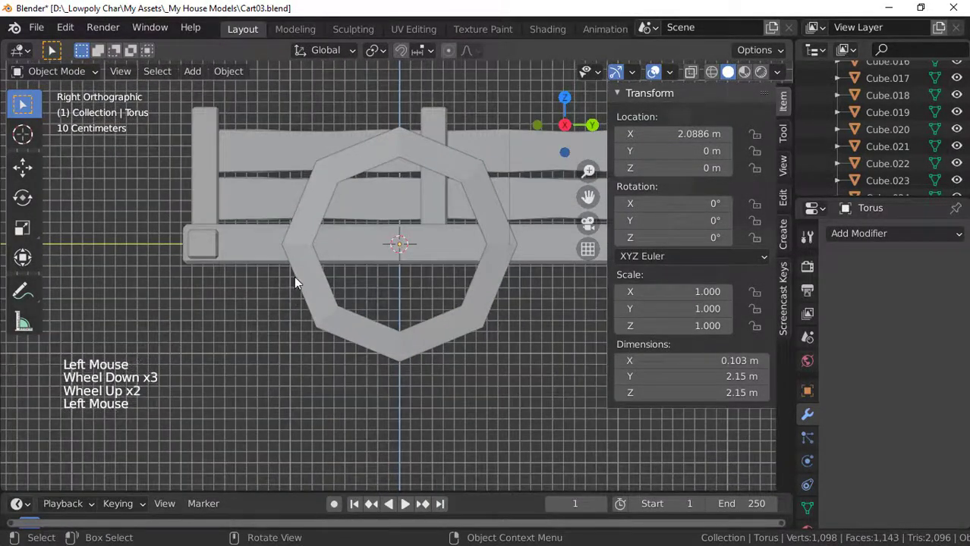
key("s")
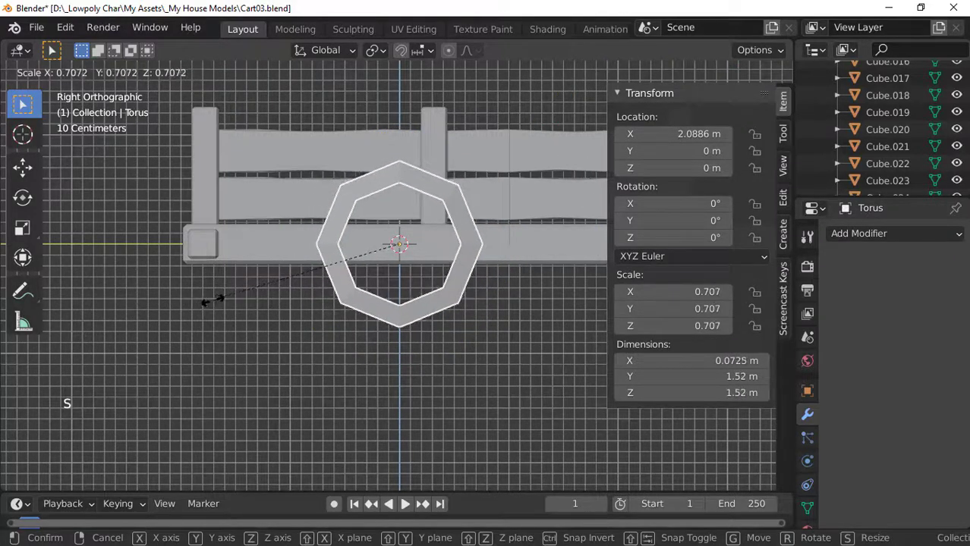
left_click(216, 299)
- Apply the scale of the resized wheel
scroll(453, 294, "down", 6)
middle_click_drag(453, 294, 382, 324)
scroll(380, 316, "up", 2)
key("KP_3")
scroll(387, 308, "down", 4)
scroll(304, 310, "up", 3)
left_click(199, 311)
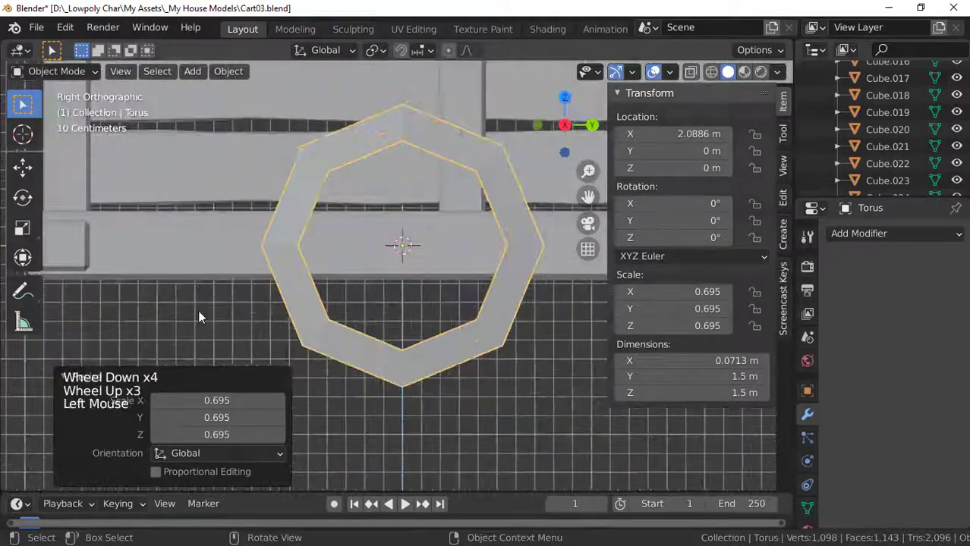
scroll(276, 282, "up", 3)
scroll(275, 266, "down", 4)
left_click(292, 241)
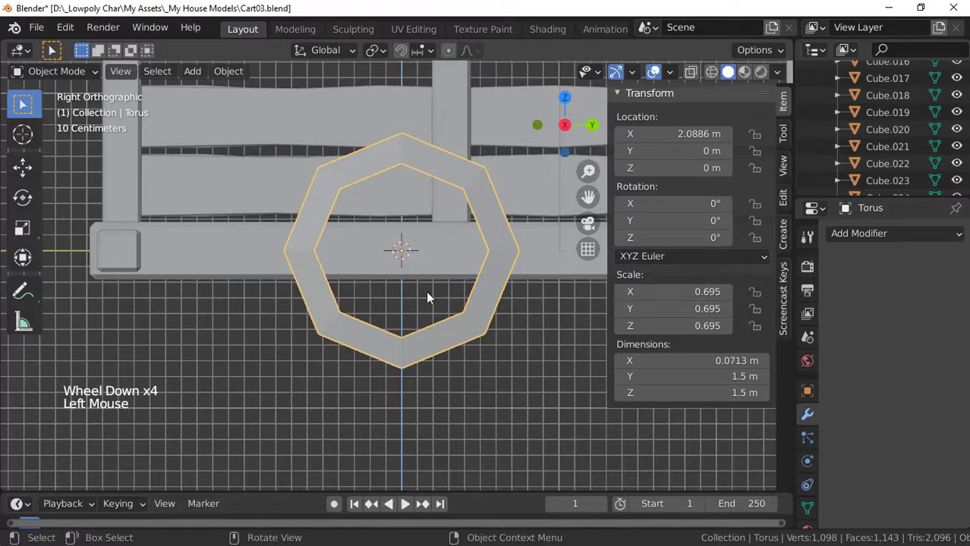
key("ctrl+a")
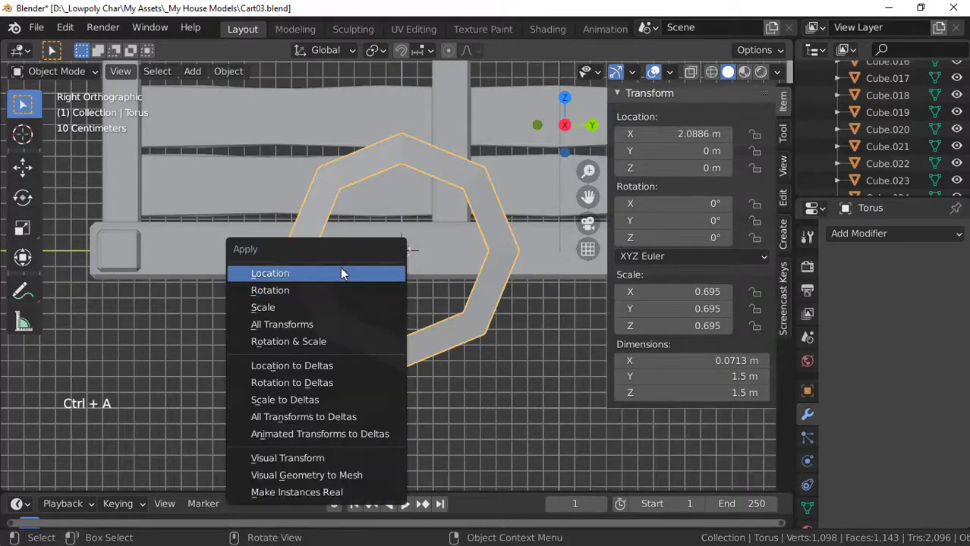
left_click(312, 308)
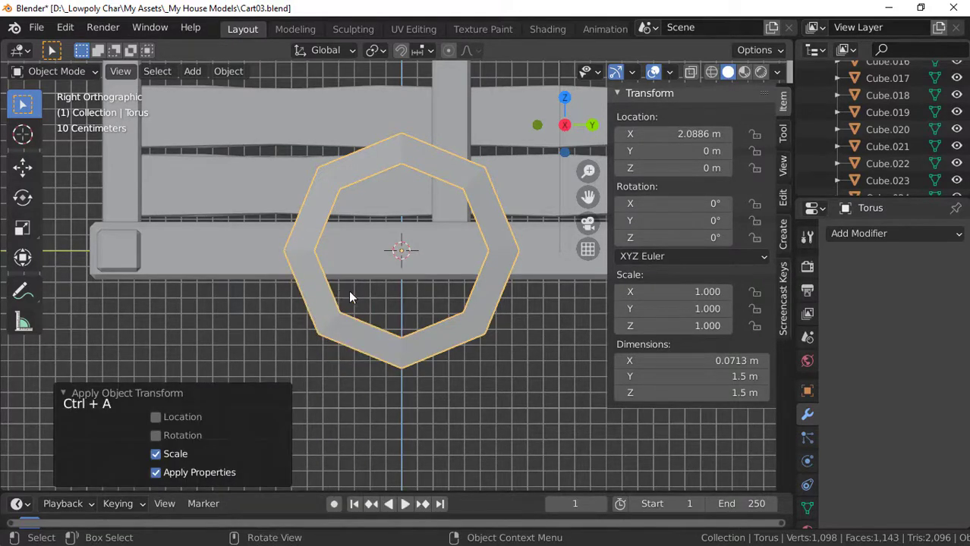
- In Edit Mode, select the wheel's inner face loop and scale it up uniformly to 1.113 to thin the rim
key("Tab")
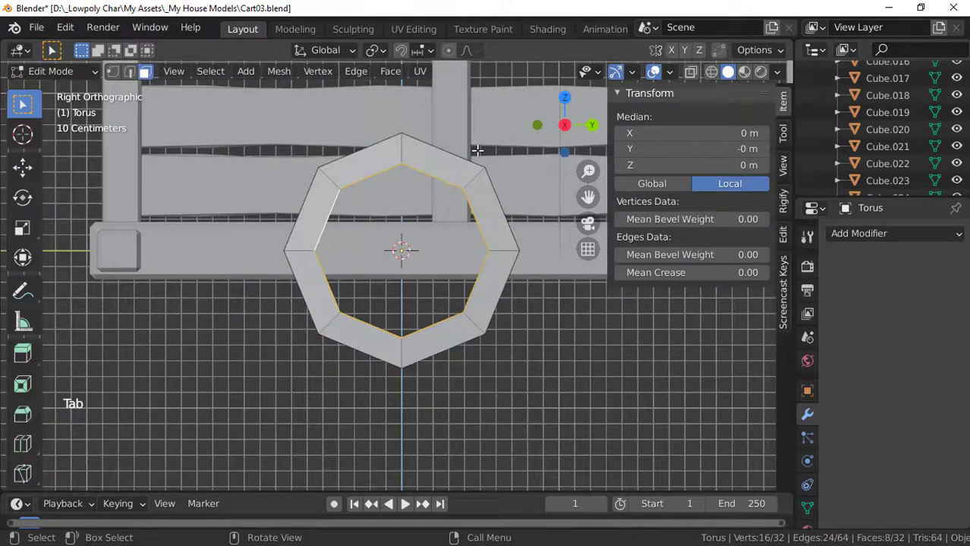
middle_click_drag(478, 149, 420, 203)
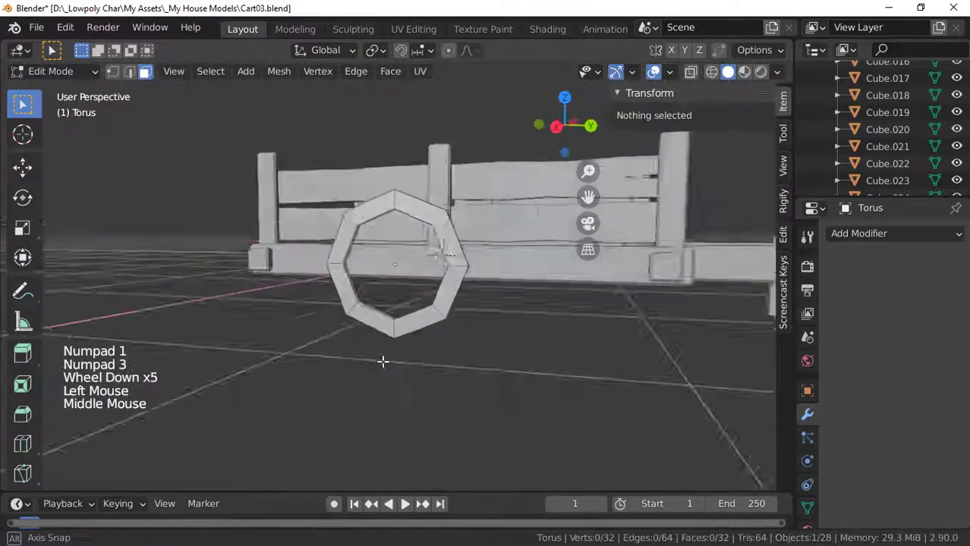
middle_click_drag(342, 261, 267, 261)
scroll(267, 261, "up", 6)
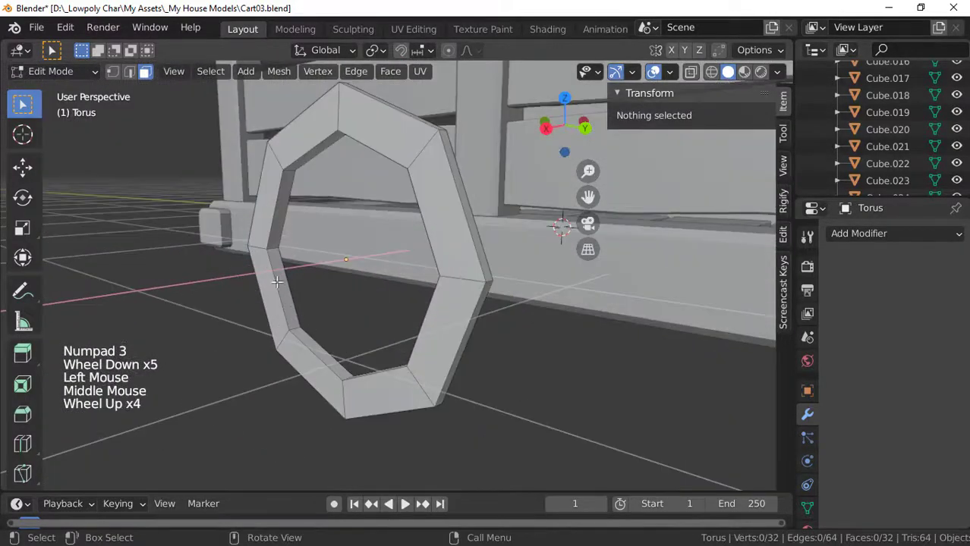
key("alt")
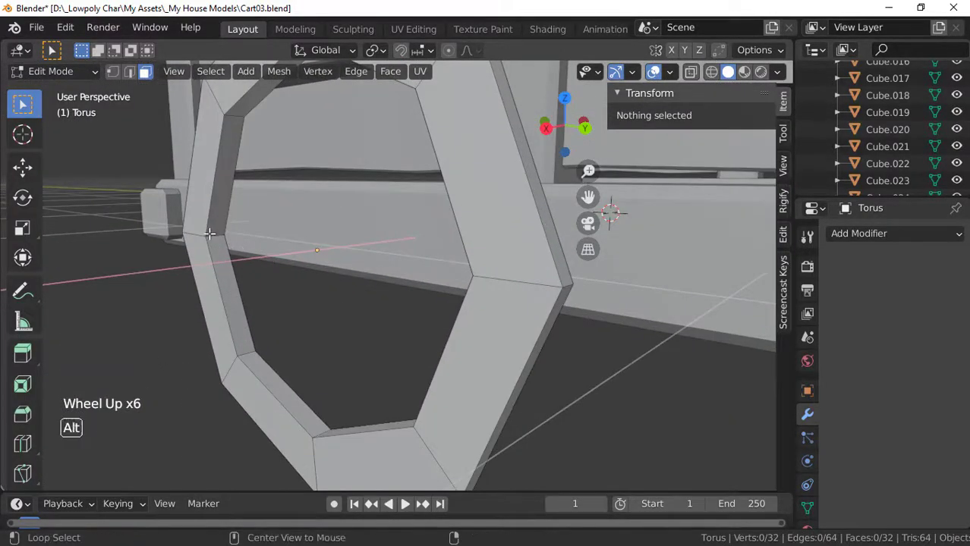
left_click(216, 238, "alt")
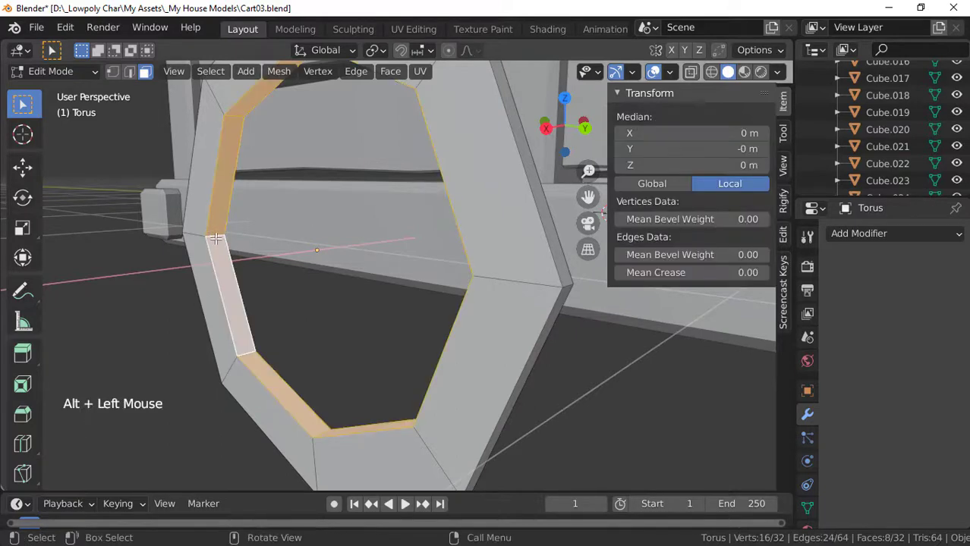
key("KP_3")
scroll(213, 262, "down", 3)
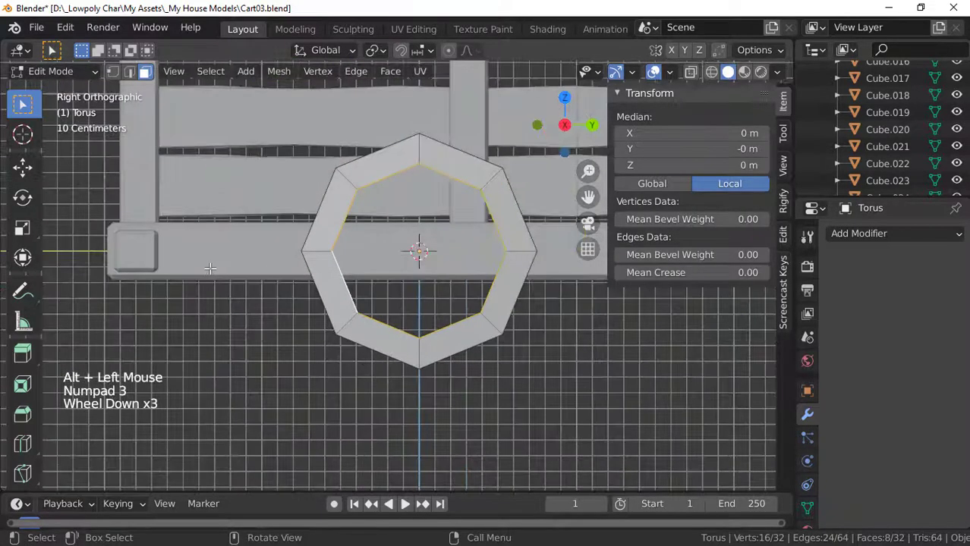
key("s")
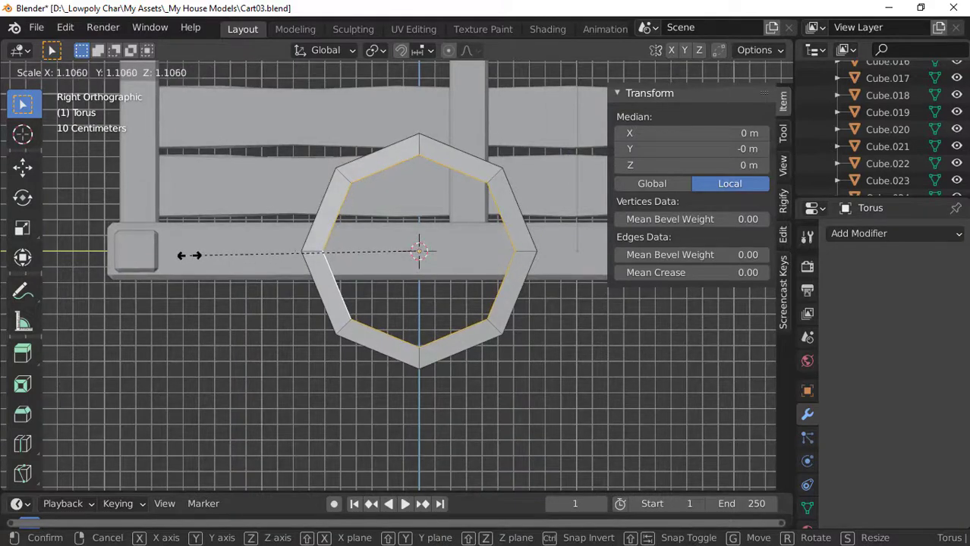
left_click(188, 255)
- Return to Object Mode and rotate the wheel 23° in the right side view so a flat side faces down
scroll(283, 300, "down", 5)
middle_click_drag(422, 338, 340, 361)
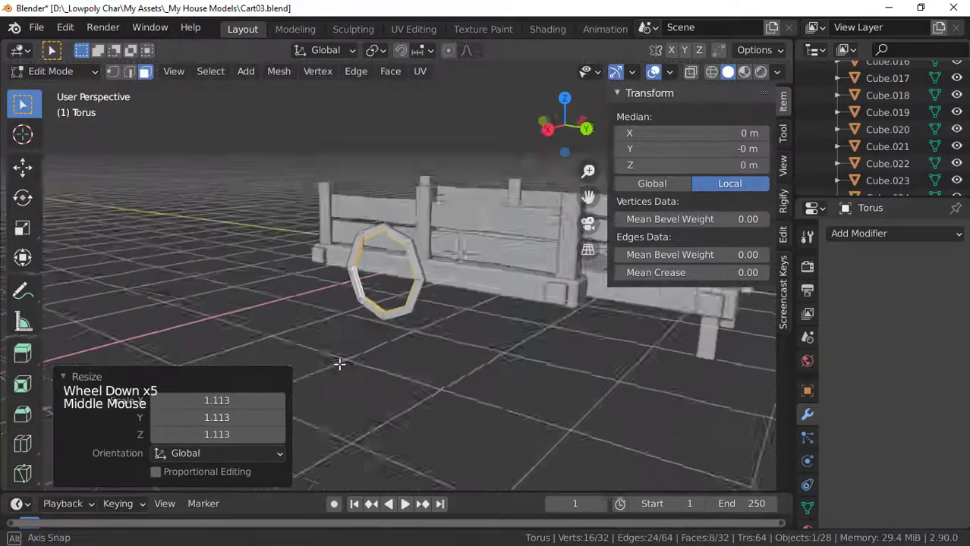
scroll(400, 364, "up", 4)
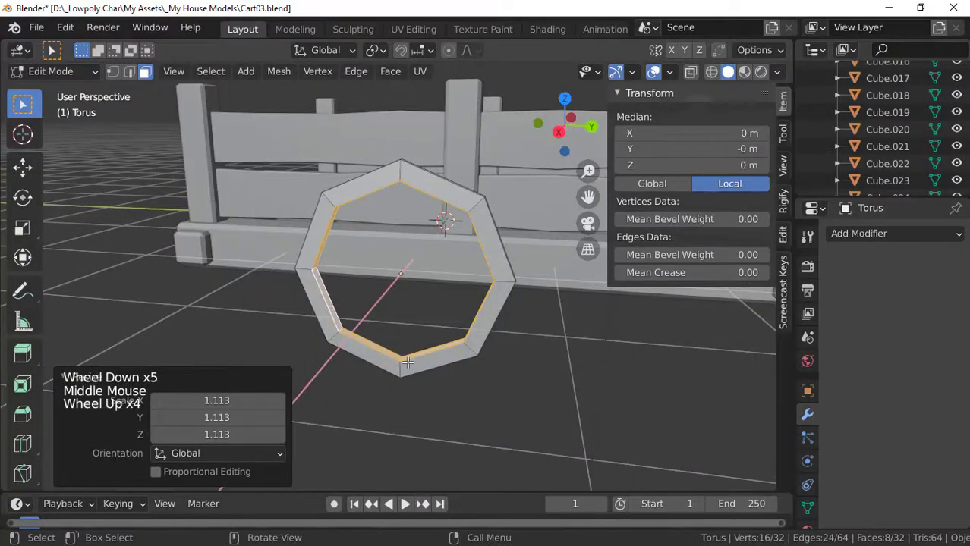
key("Tab")
key("KP_3")
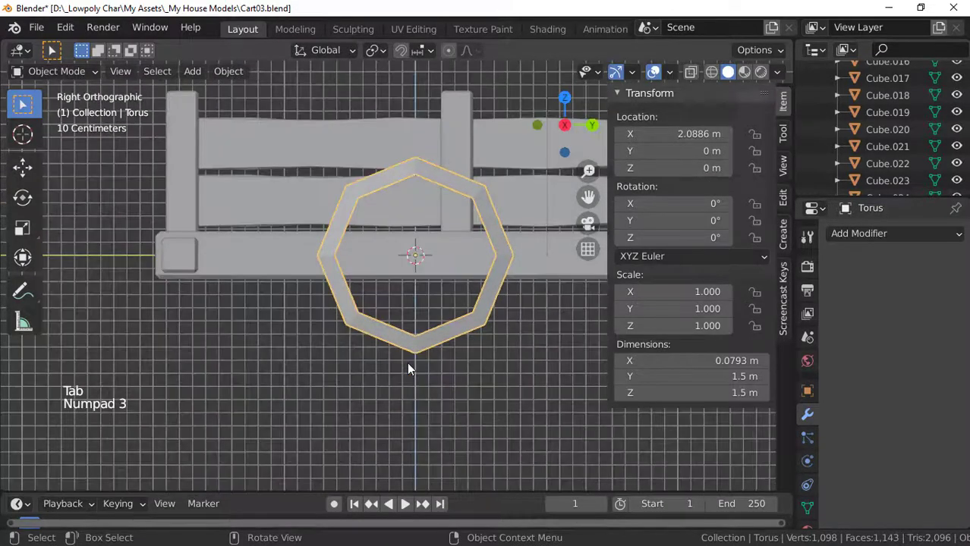
scroll(402, 362, "down", 3)
scroll(405, 356, "up", 4)
middle_click_drag(404, 352, 176, 287, "shift")
scroll(159, 297, "up", 1)
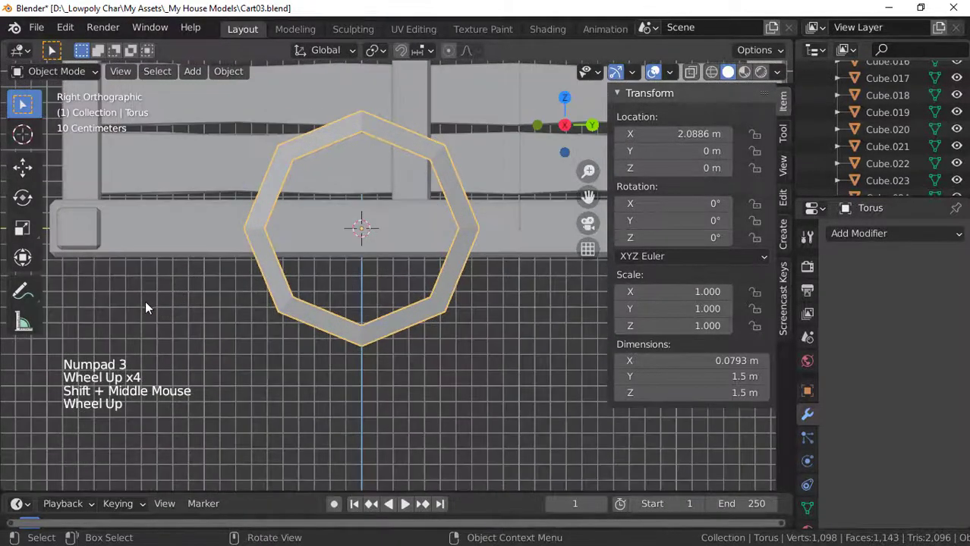
key("r")
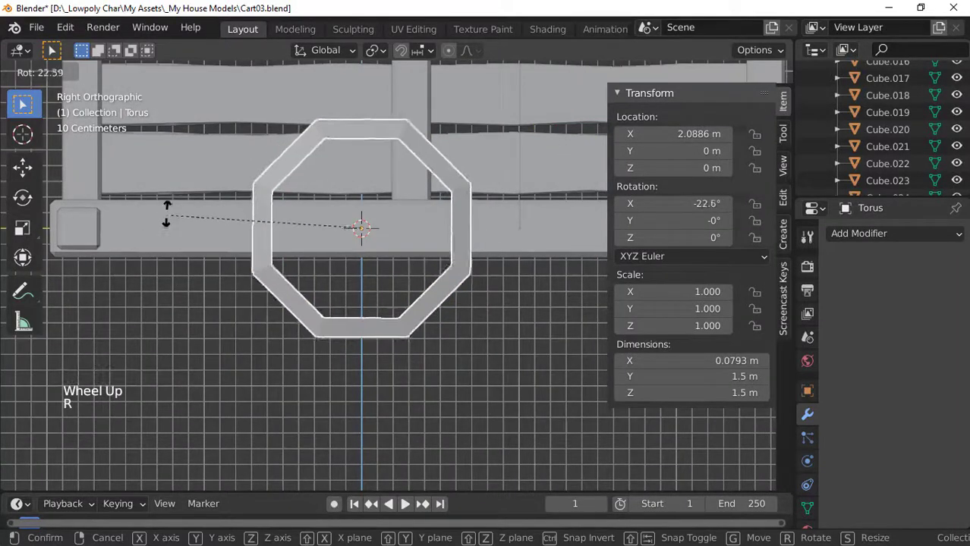
left_click(174, 245)
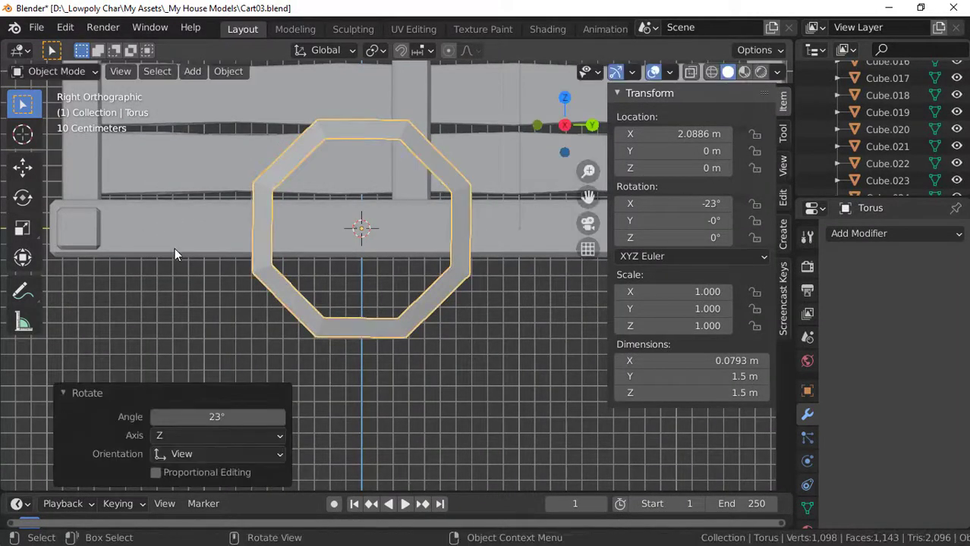
- Apply the rotation of the octagonal wheel rim
key("ctrl+a")
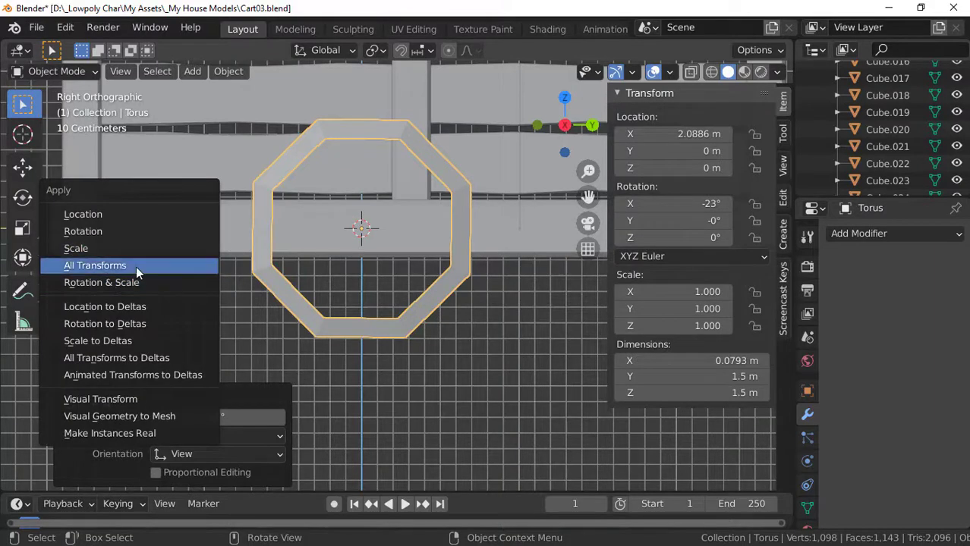
left_click(127, 232)
scroll(368, 322, "down", 4)
scroll(368, 323, "up", 3)
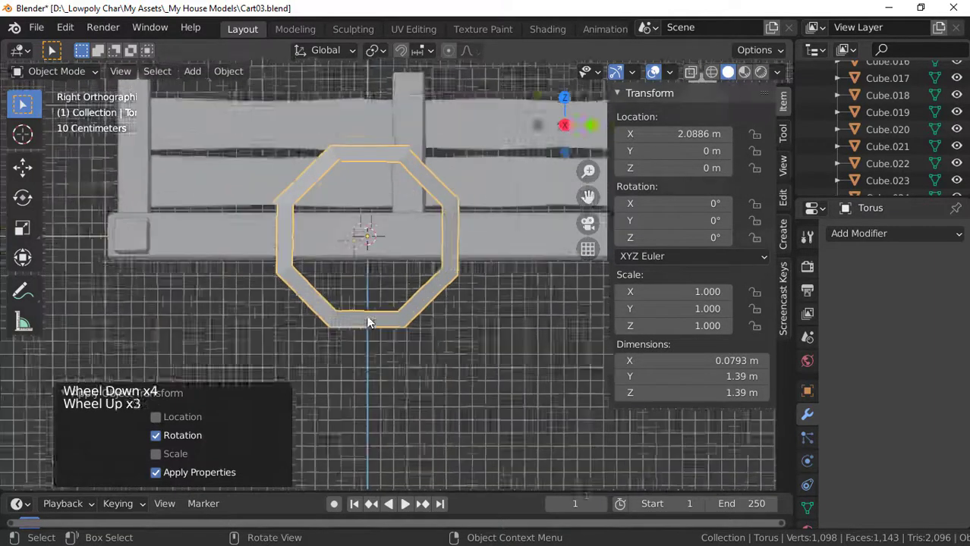
scroll(368, 322, "up", 4)
scroll(422, 315, "down", 4)
mouse_move(368, 323)
middle_mouse_down("shift")
mouse_move(422, 316)
mouse_move(357, 320)
middle_mouse_up("shift")
middle_click_drag(357, 319, 348, 320, "shift")
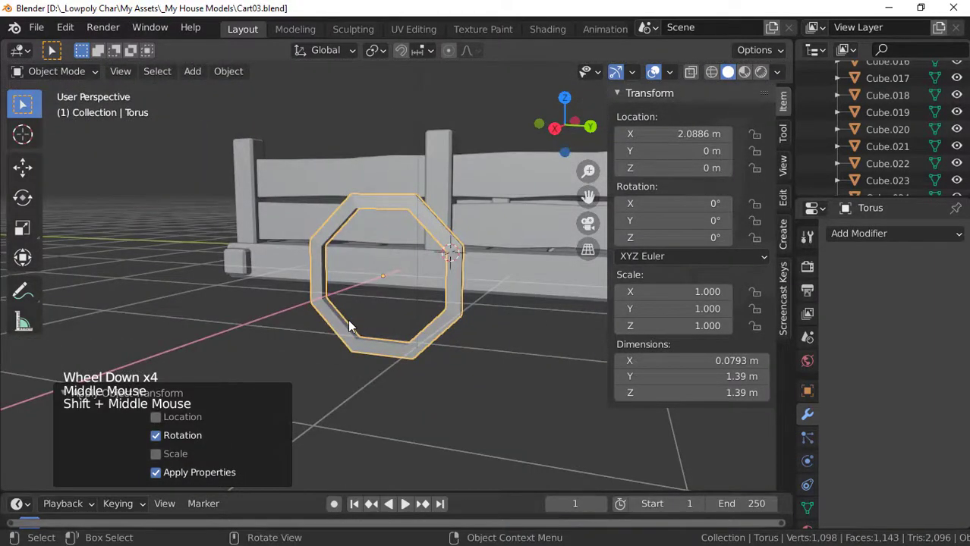
- In Edit Mode, duplicate the rim's selected inner face loop in place
key("Tab")
scroll(349, 320, "up", 4)
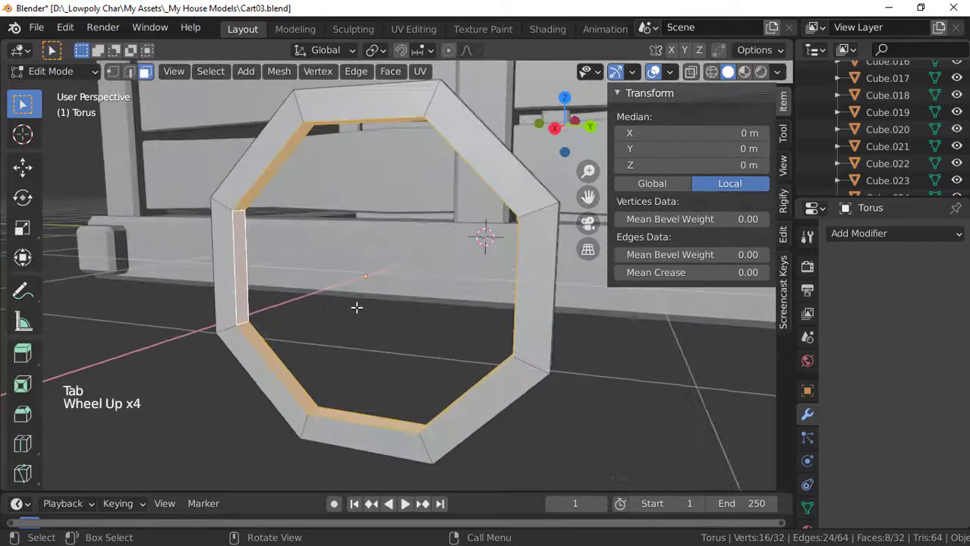
middle_click_drag(357, 305, 259, 221)
key("KP_3")
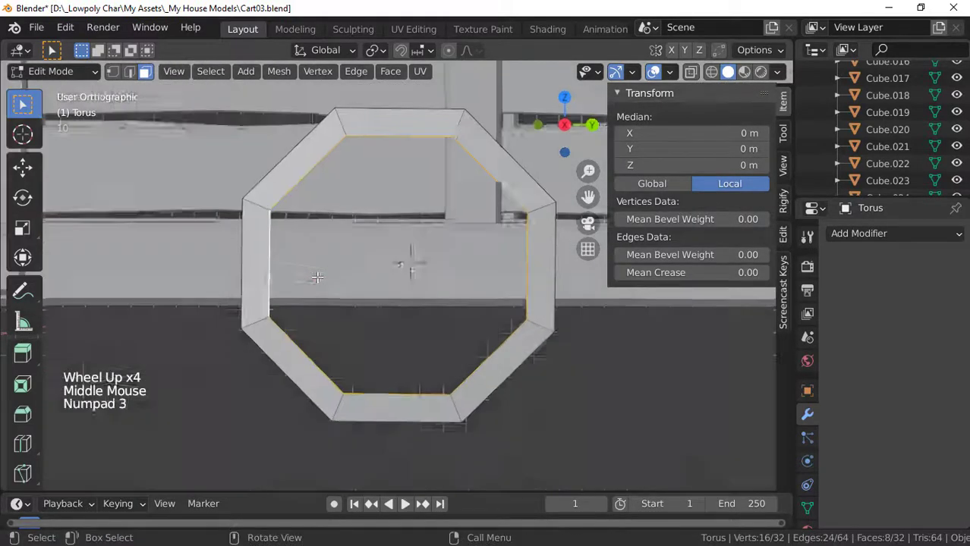
scroll(230, 318, "down", 3)
key("shift+d")
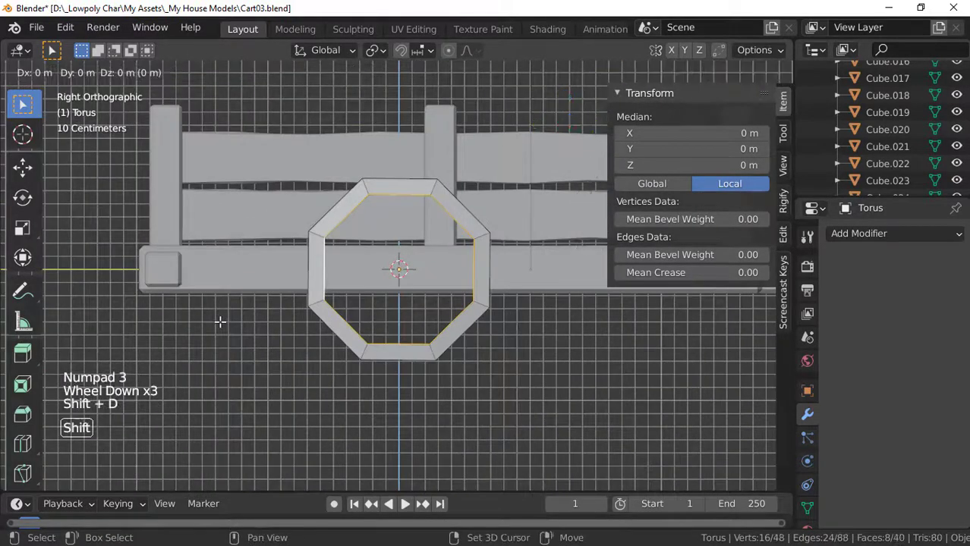
right_click(280, 300)
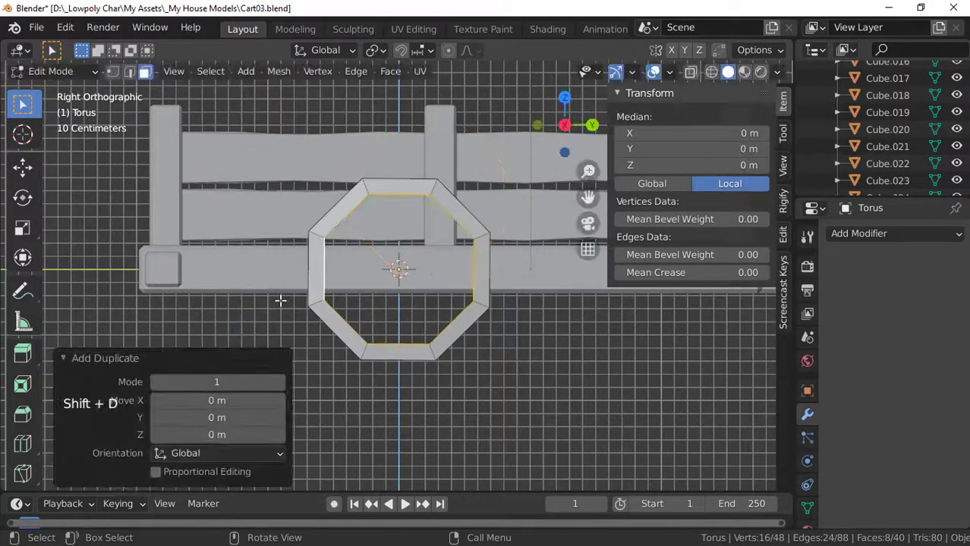
- Separate the duplicated inner faces into their own object and return to Object Mode
key("p")
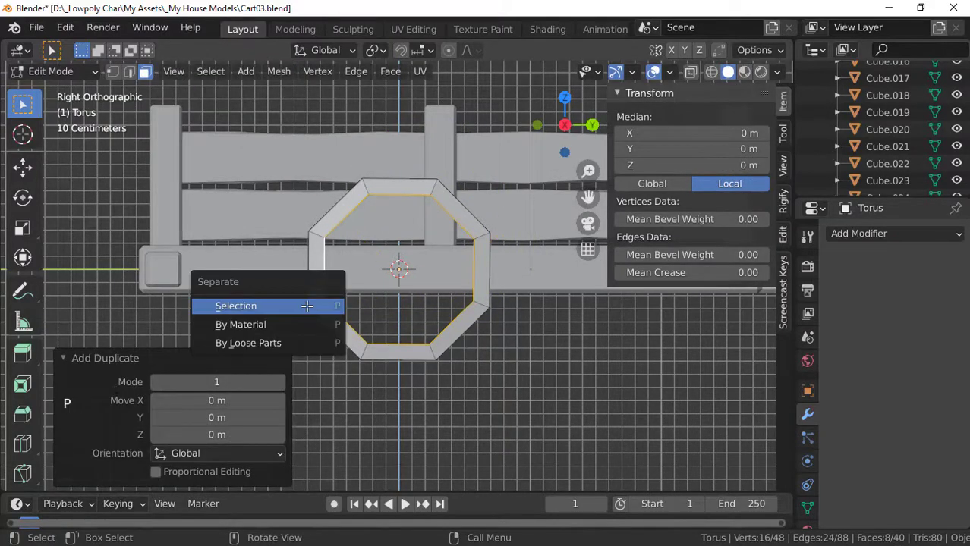
left_click(266, 306)
scroll(336, 340, "down", 5)
middle_click_drag(335, 340, 282, 353)
scroll(308, 347, "up", 3)
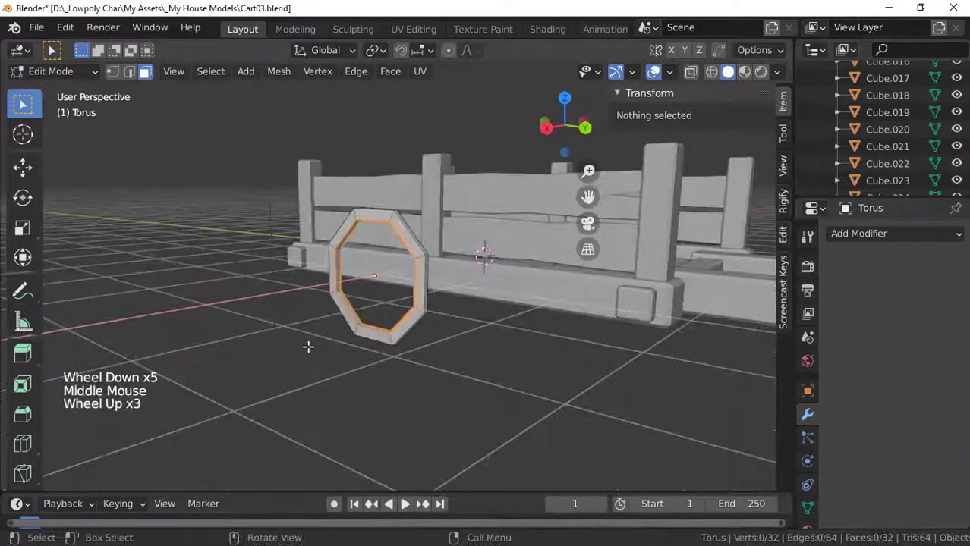
scroll(309, 346, "up", 4)
key("Tab")
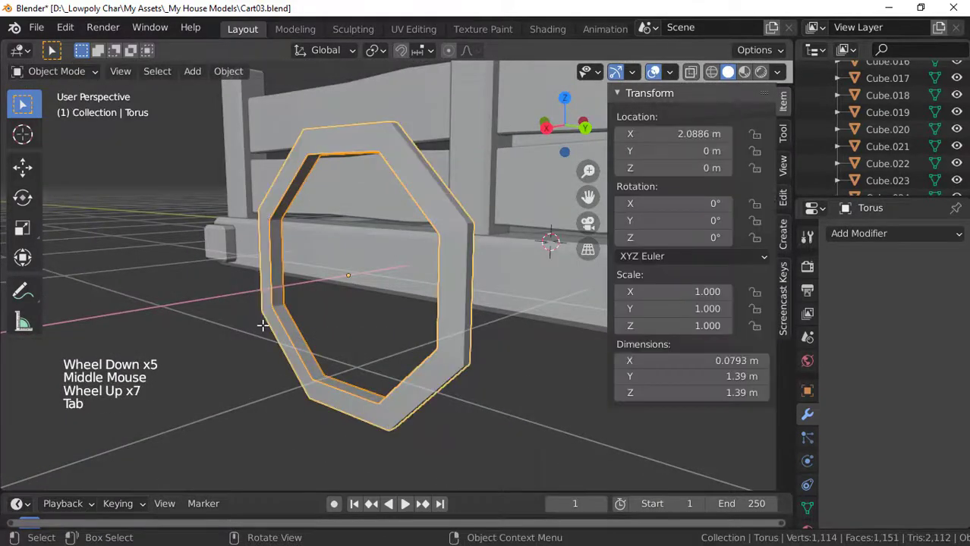
- Select the separated inner ring and scale it to 0.272 in Y and Z, keeping its X width
middle_click_drag(262, 325, 314, 306, "shift")
left_click(314, 306)
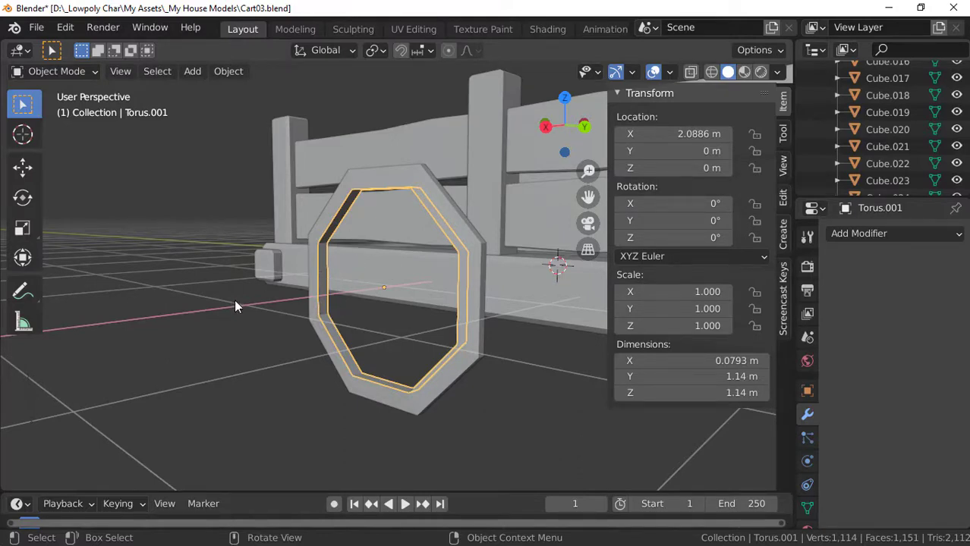
middle_click_drag(234, 299, 181, 280)
key("s")
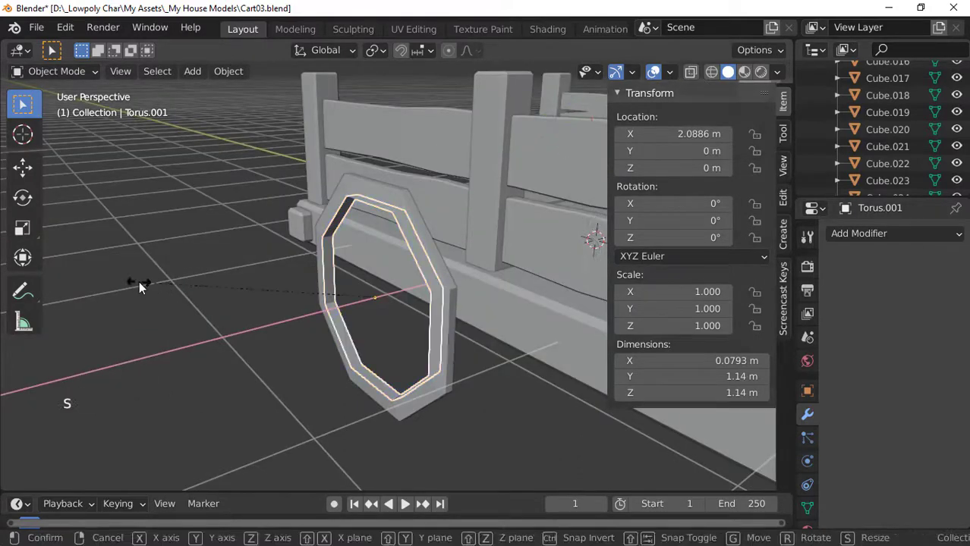
key("shift")
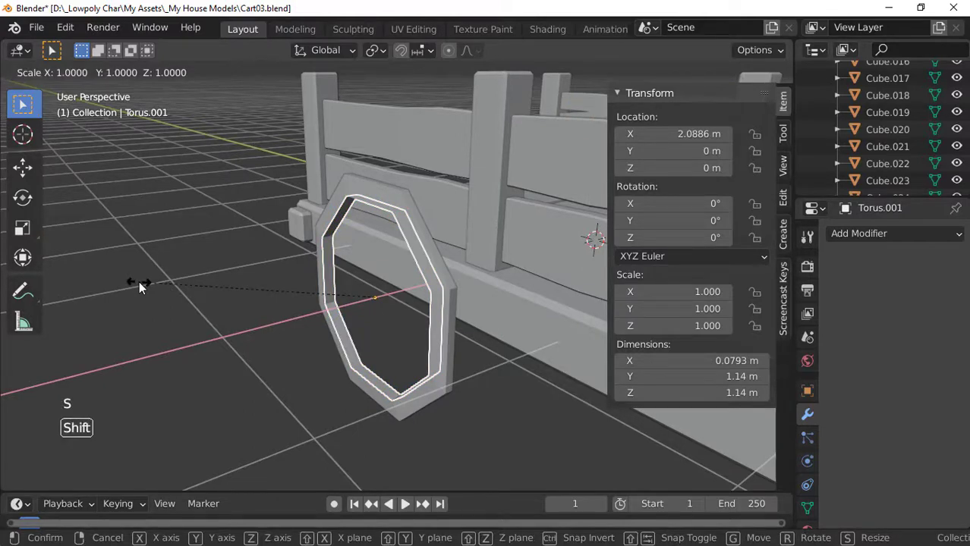
key("shift+x")
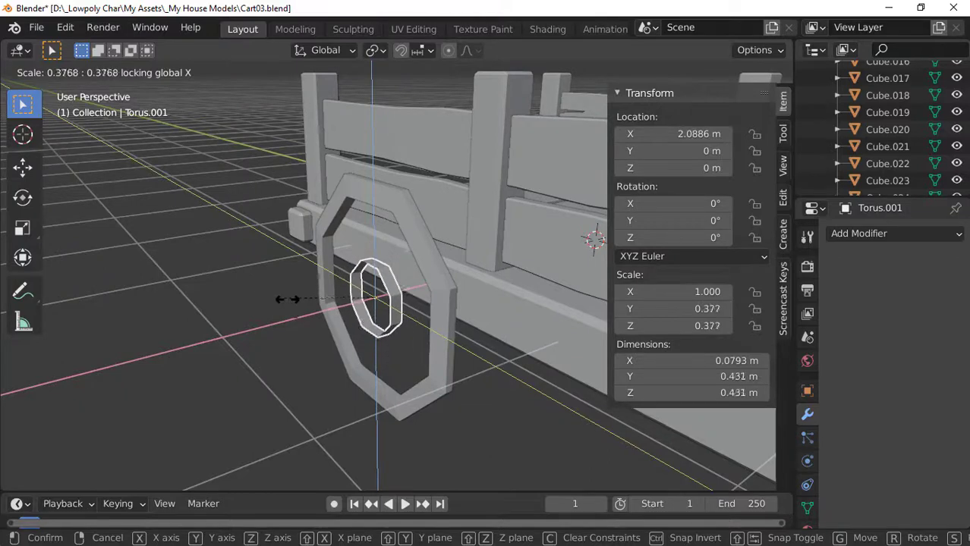
left_click(311, 301)
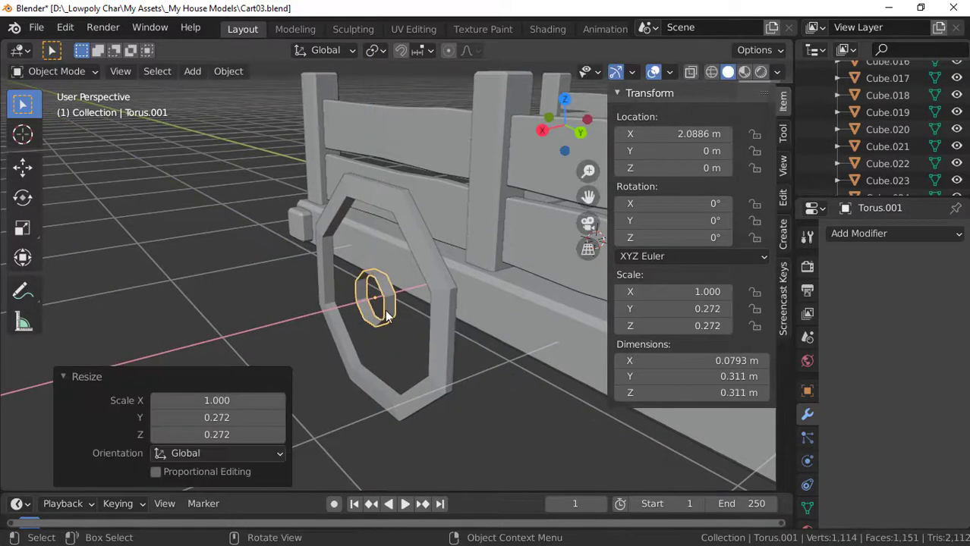
- Apply the scale of the small hub ring
scroll(386, 316, "up", 2)
middle_click_drag(386, 316, 295, 253, "shift")
key("ctrl+a")
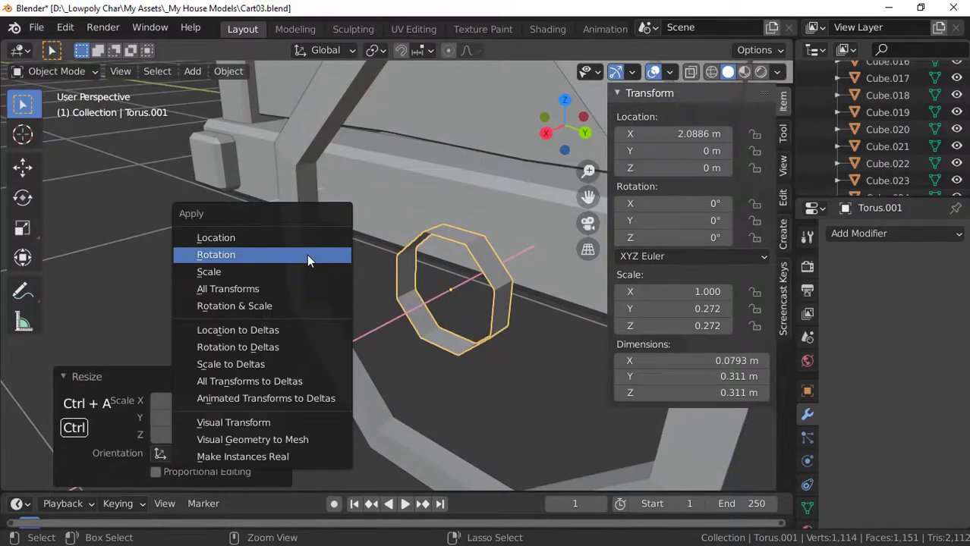
left_click(278, 271)
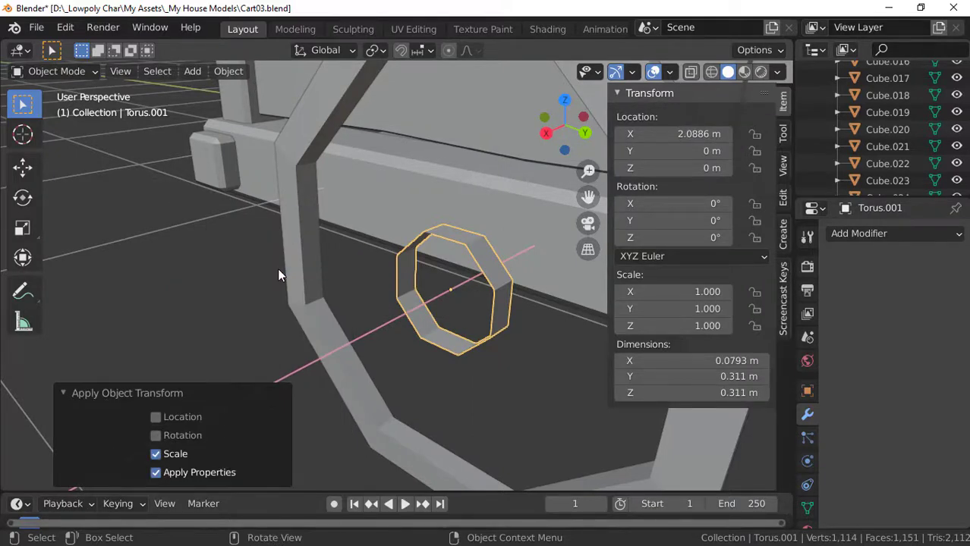
- In Edit Mode, extrude all faces of the hub ring along their normals by about 0.0655 m to thicken it inward
key("Tab")
middle_click_drag(392, 329, 296, 288)
key("a")
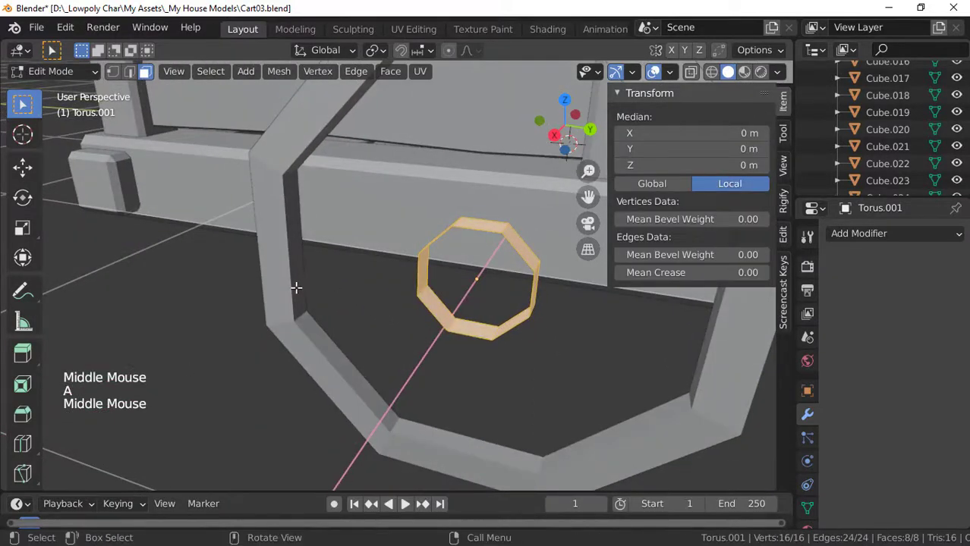
key("alt+e")
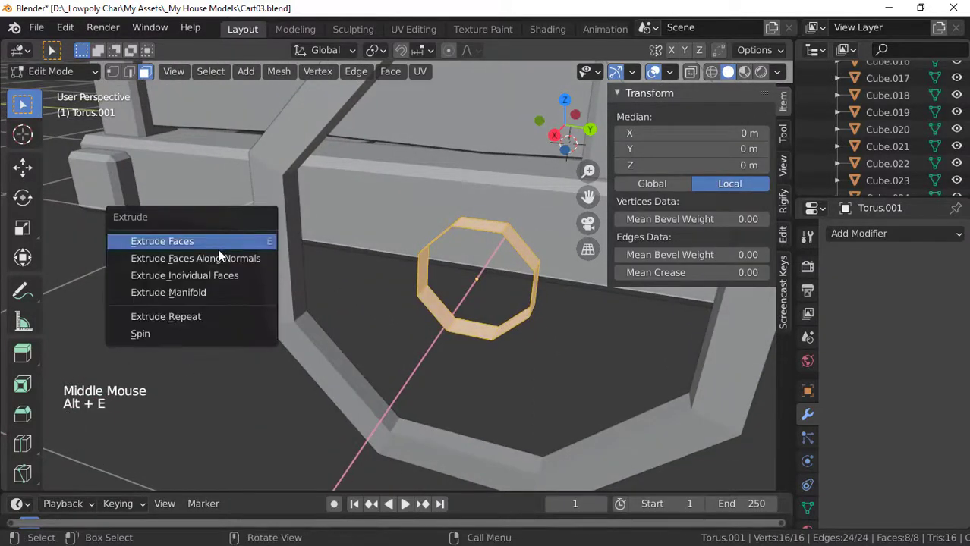
left_click(219, 258)
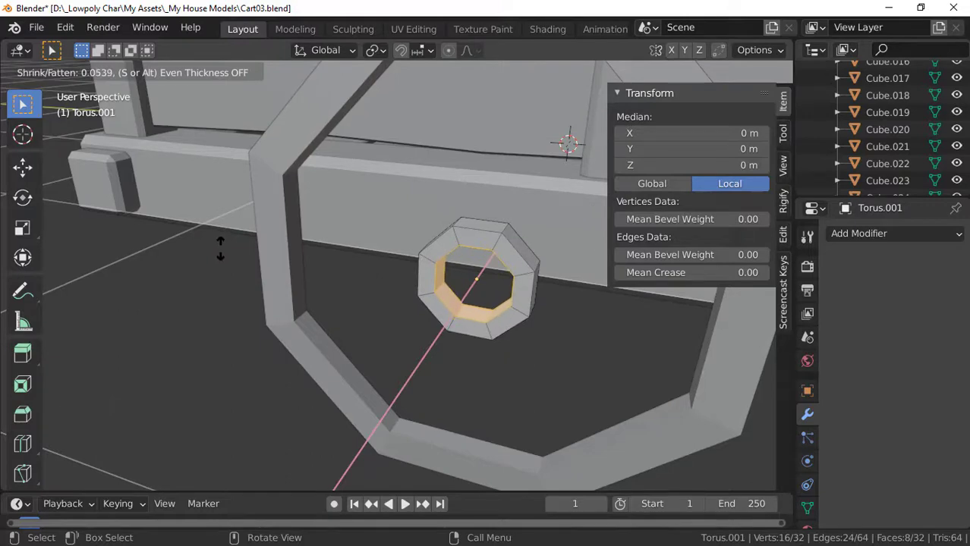
left_click(221, 246)
- Select the hub's outer face loop and scale it along X to 0.565 to taper the hub's sides
middle_click_drag(440, 302, 450, 284)
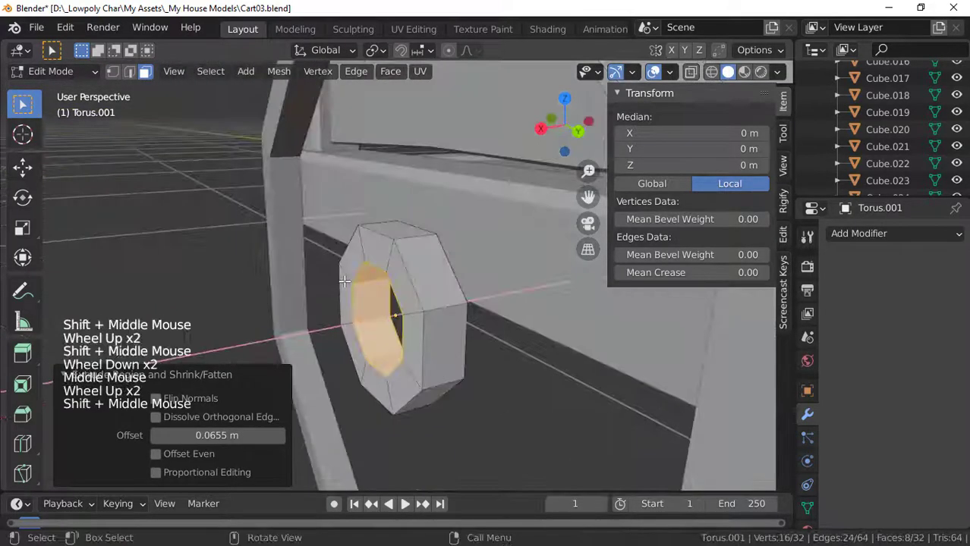
middle_click_drag(344, 282, 394, 243)
left_click(411, 232, "alt")
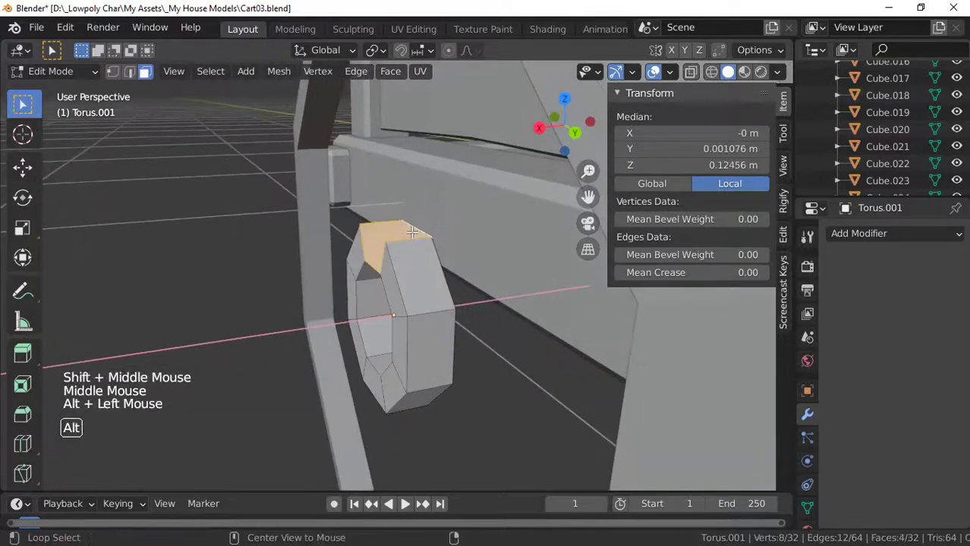
left_click(413, 242, "alt")
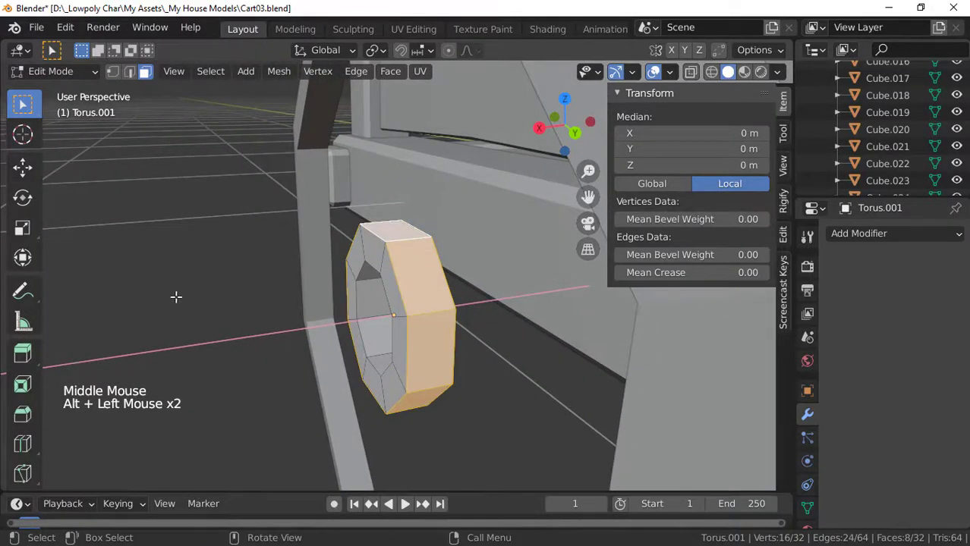
key("s")
key("x")
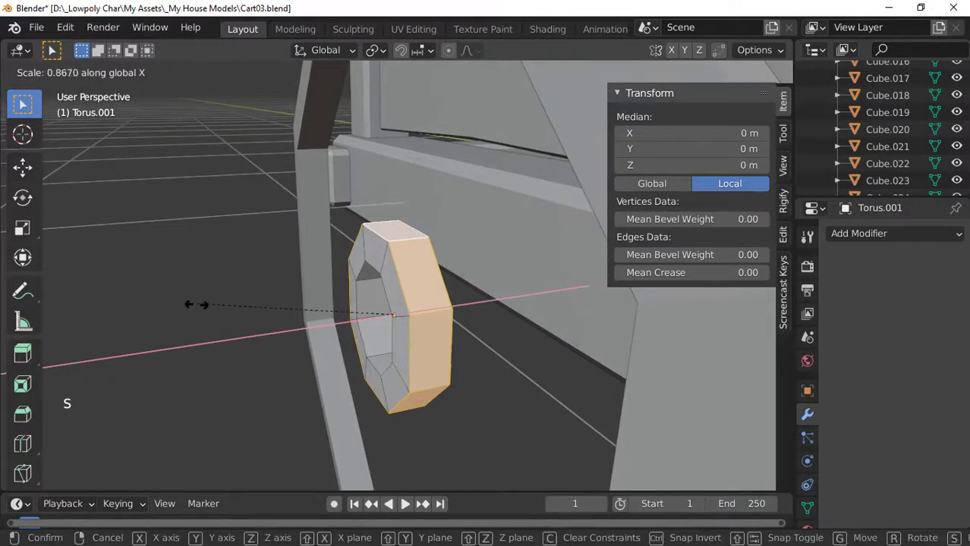
left_click(260, 298)
scroll(266, 320, "down", 5)
middle_click_drag(266, 320, 417, 332)
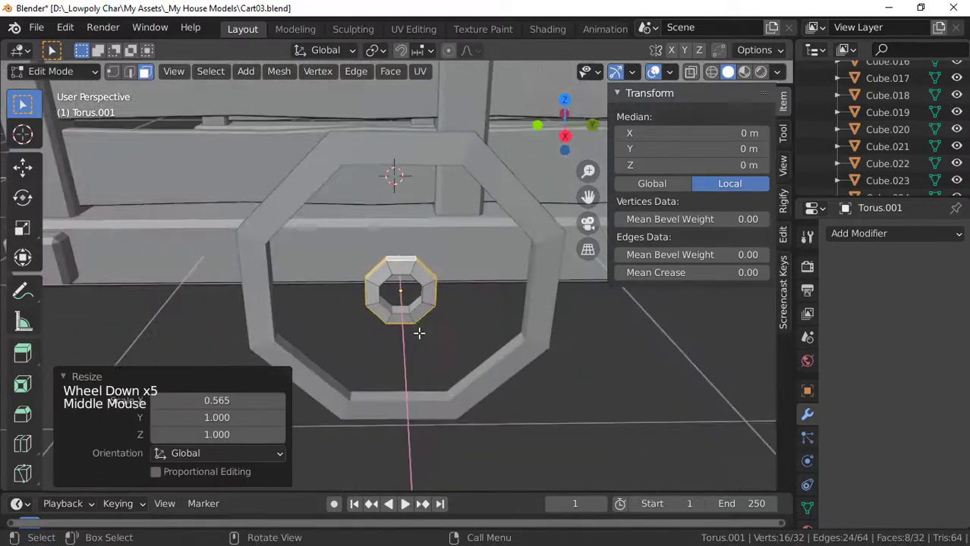
- Return to Object Mode and save the file
key("Tab")
key("ctrl+s")
scroll(340, 298, "up", 5)
scroll(340, 298, "down", 3)
mouse_move(341, 299)
middle_mouse_down()
mouse_move(472, 320)
mouse_move(425, 284)
mouse_move(348, 298)
middle_mouse_up()
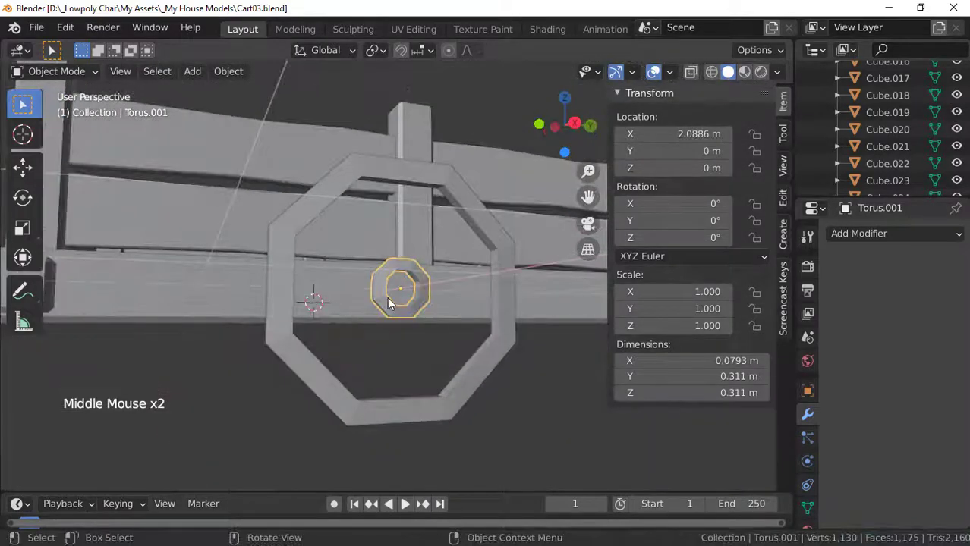
key("KP_3")
key("m")
left_click(372, 386)
scroll(413, 389, "down", 2)
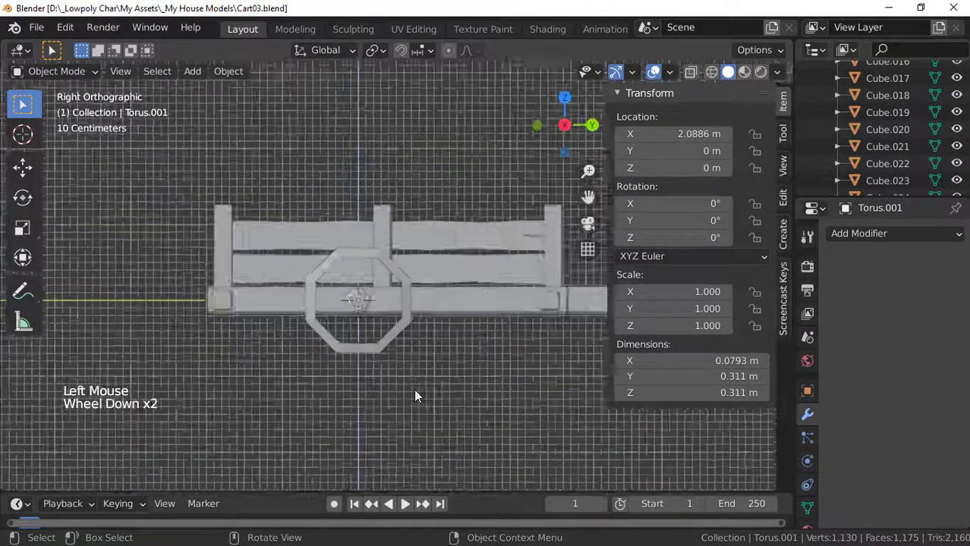
scroll(415, 389, "up", 4)
middle_click_drag(415, 387, 265, 357)
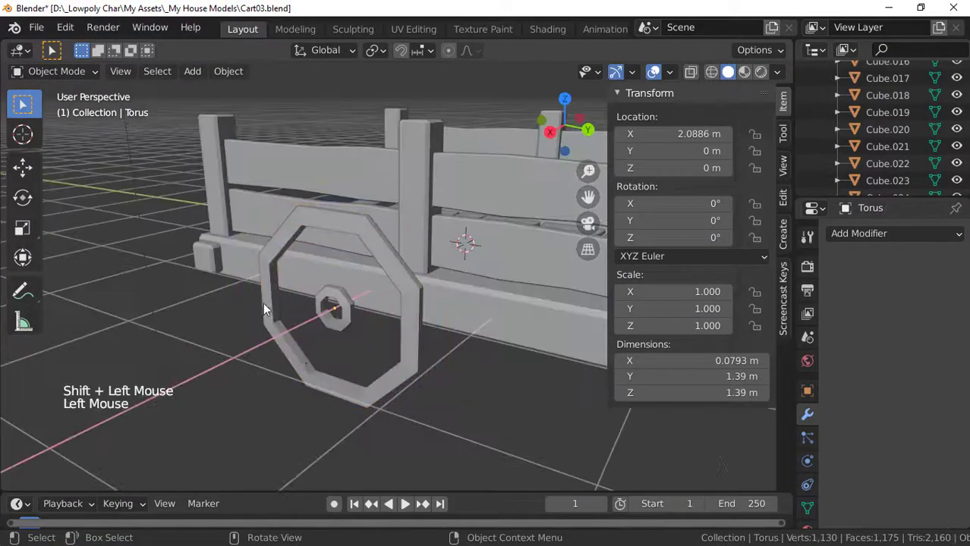
- Select the rim and the hub, move them together about -0.828 m along Y in the right side view, and deselect them
middle_click_drag(331, 367, 323, 349)
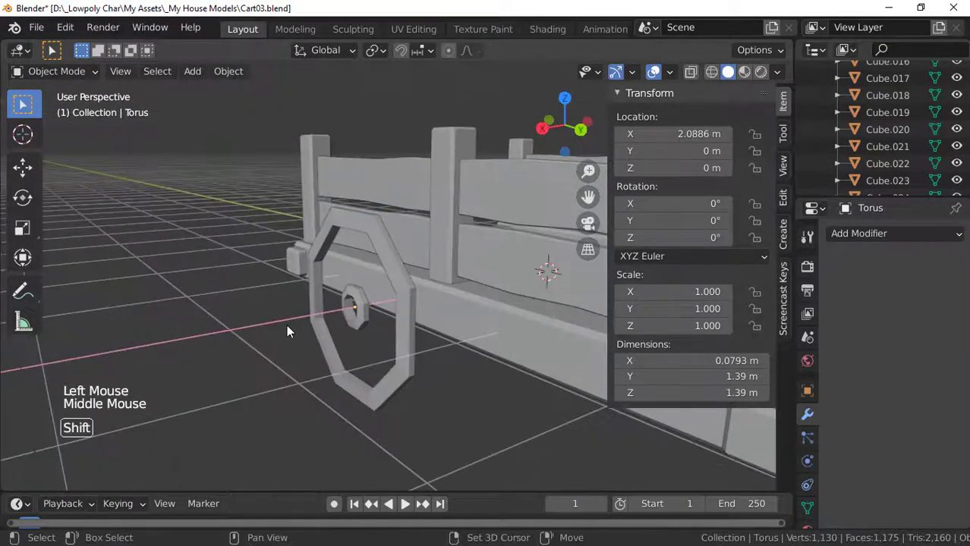
left_click(321, 337, "shift")
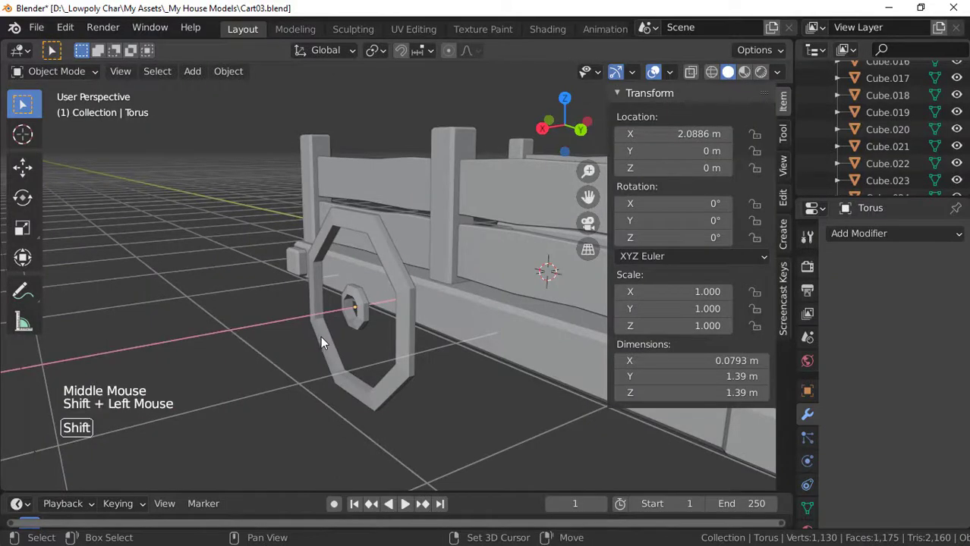
left_click(365, 309, "shift")
key("KP_3")
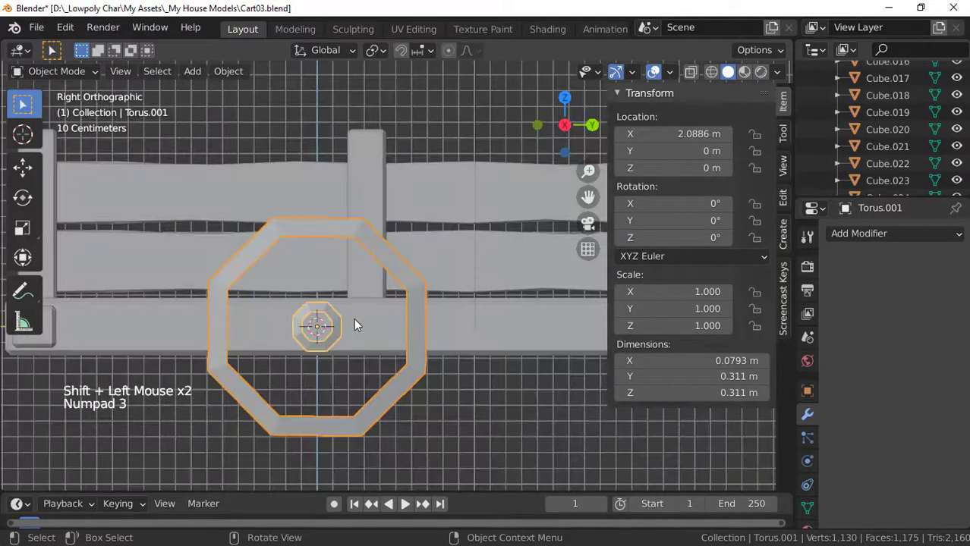
scroll(354, 318, "down", 3)
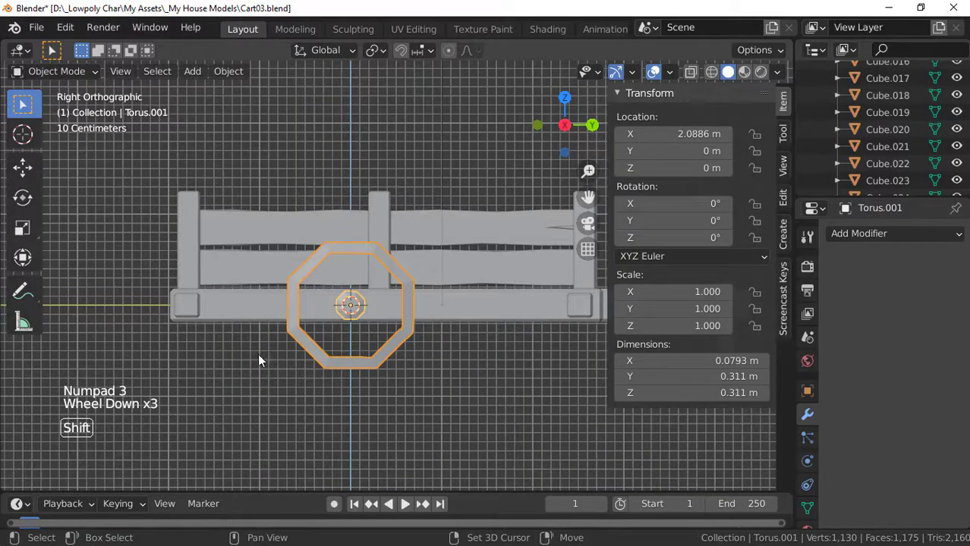
middle_click_drag(257, 354, 282, 332, "shift")
key("g")
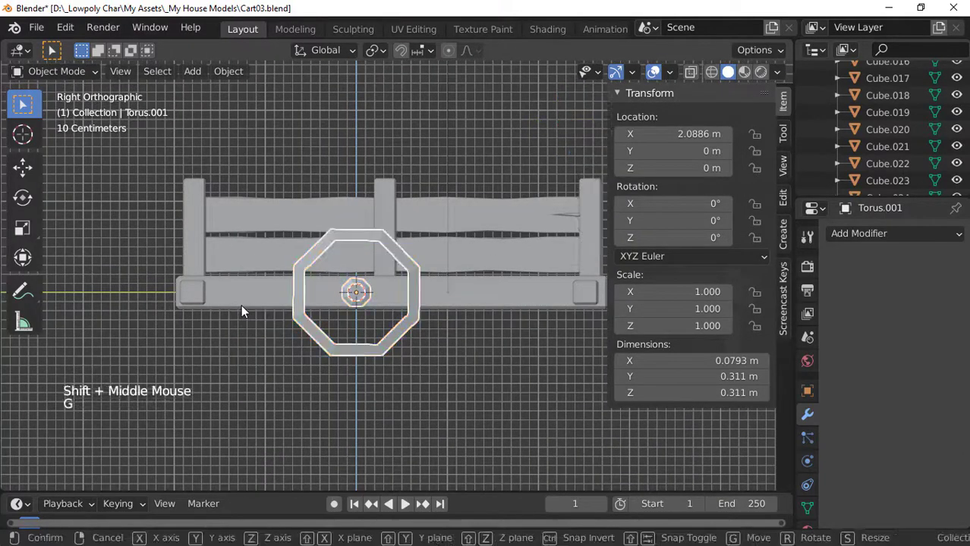
key("y")
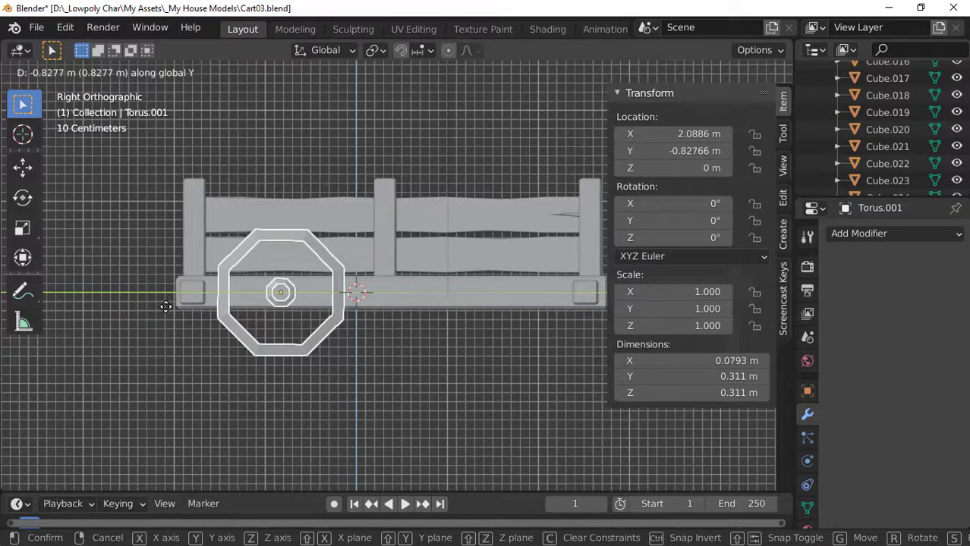
left_click(165, 307)
scroll(303, 300, "up", 2)
left_click(218, 460)
scroll(227, 455, "down", 2)
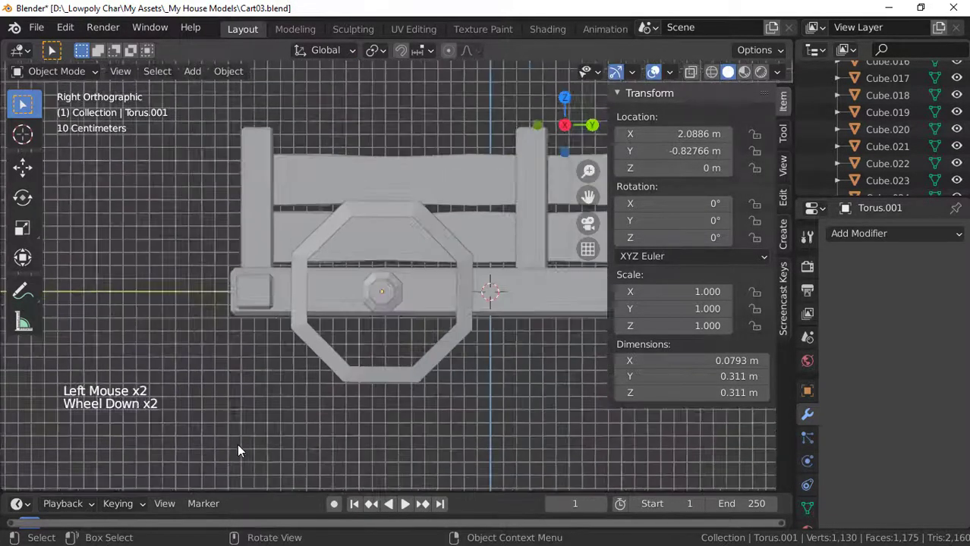
- Select the hub ring and snap the 3D cursor to its centre
left_click(369, 304)
middle_click_drag(371, 304, 350, 320)
scroll(333, 346, "up", 4)
key("shift+s")
scroll(353, 364, "down", 2)
scroll(362, 358, "up", 1)
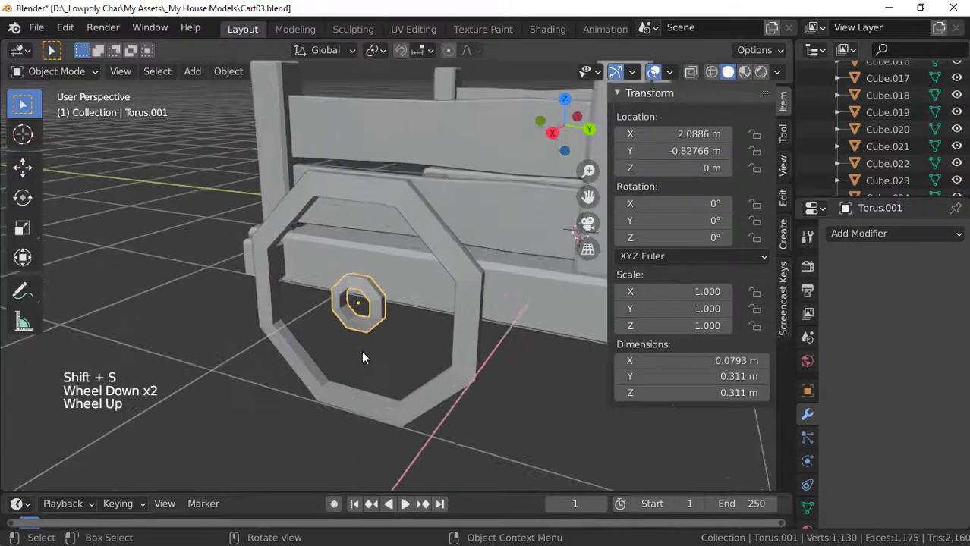
key("shift+s")
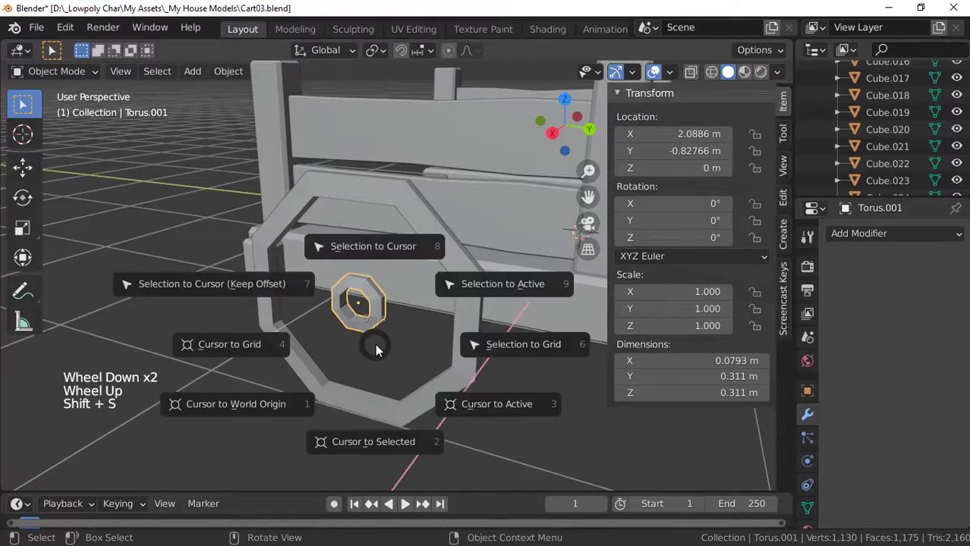
left_click(372, 437)
scroll(348, 368, "down", 4)
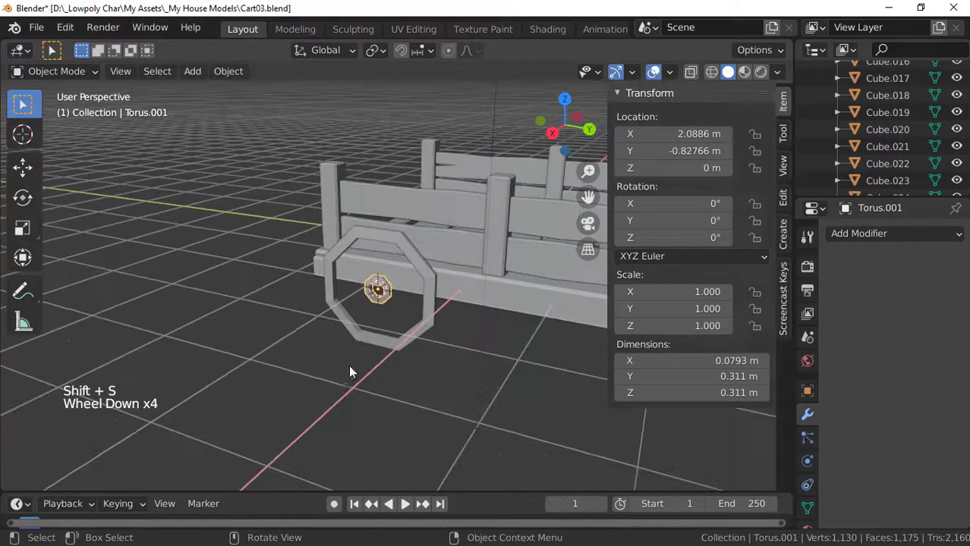
- Add a cube at the hub's centre in the right side view and scale it down uniformly to 0.093
middle_click_drag(299, 390, 352, 363)
key("KP_3")
scroll(376, 353, "up", 3)
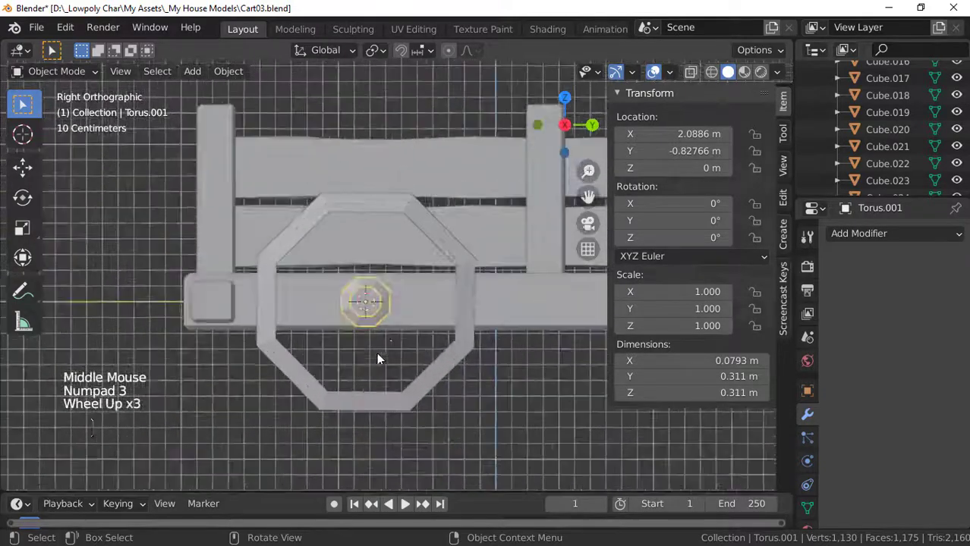
key("n")
key("shift+a")
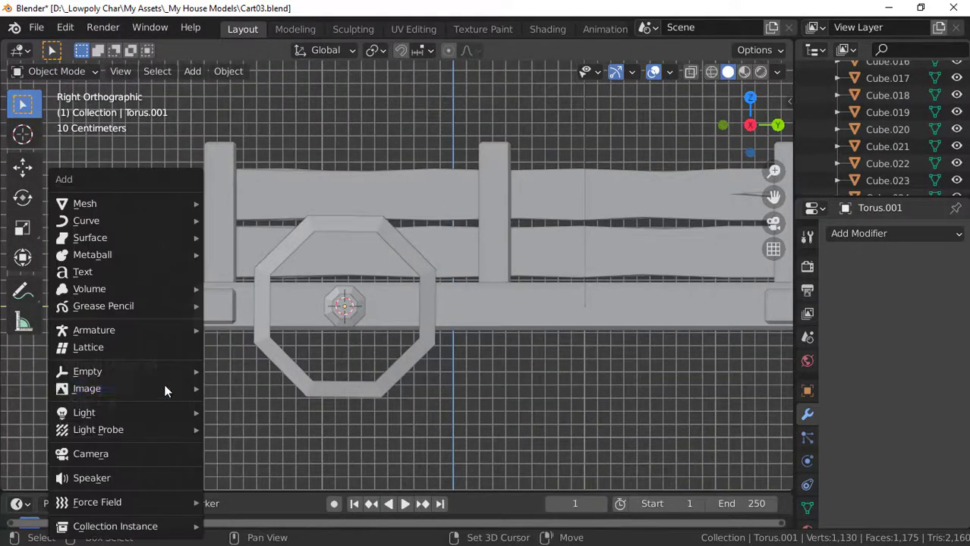
mouse_move(108, 201)
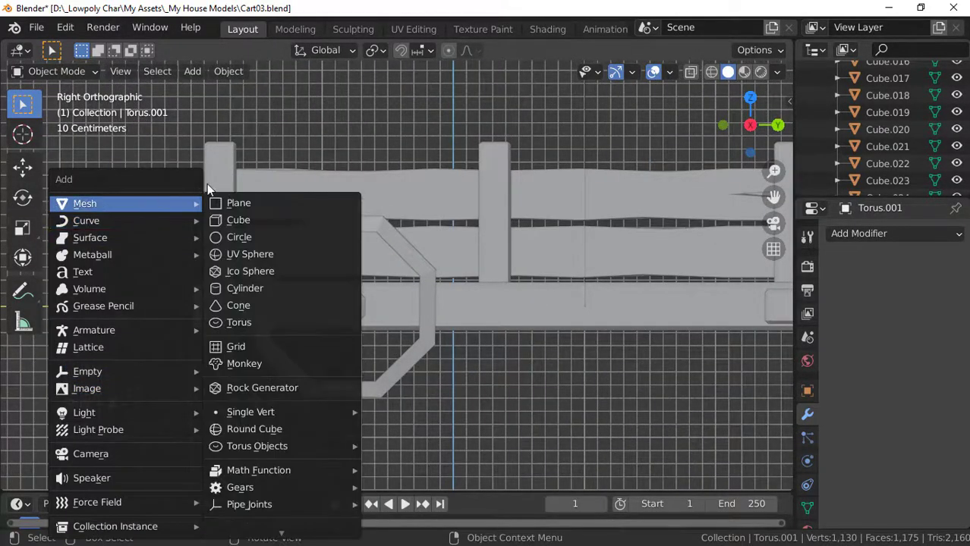
left_click(235, 219)
scroll(372, 242, "down", 3)
middle_click_drag(371, 243, 413, 220, "shift")
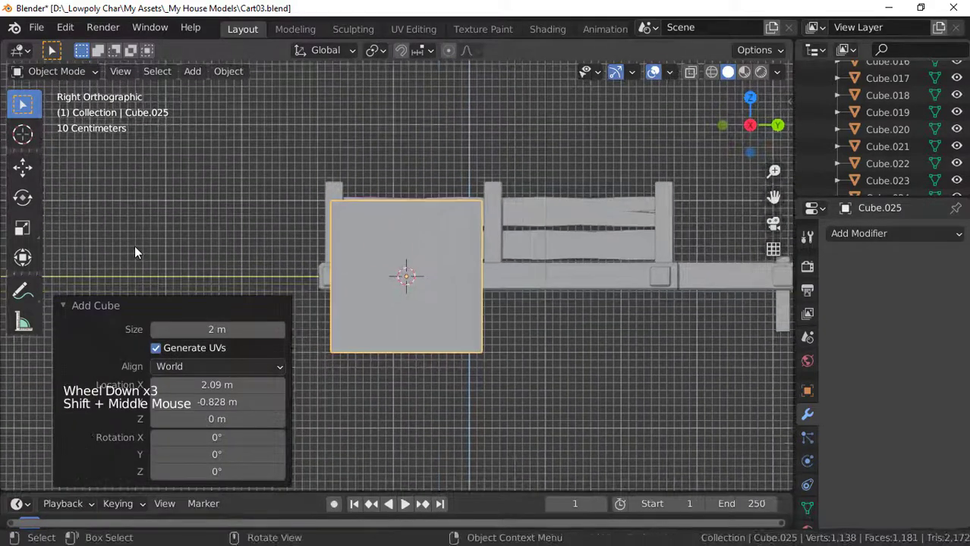
key("s")
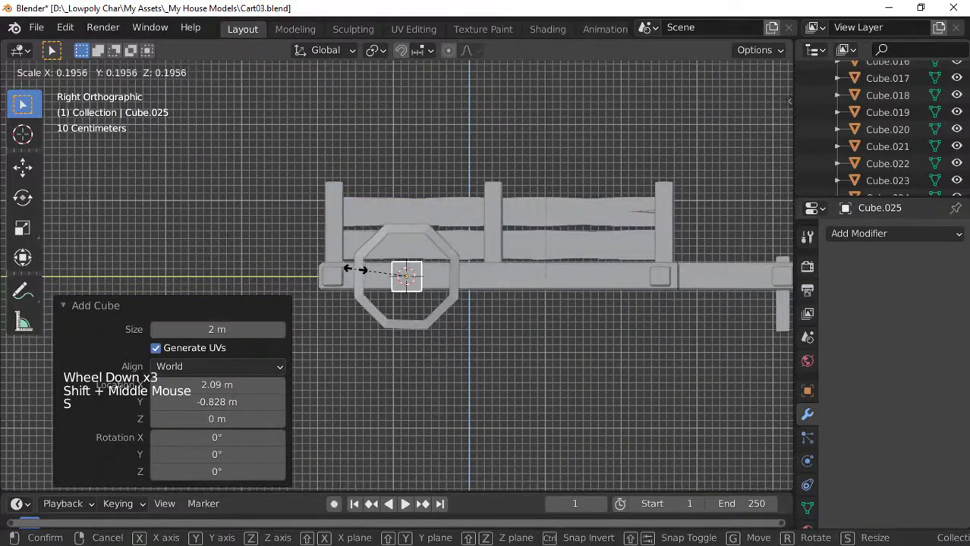
left_click(408, 292)
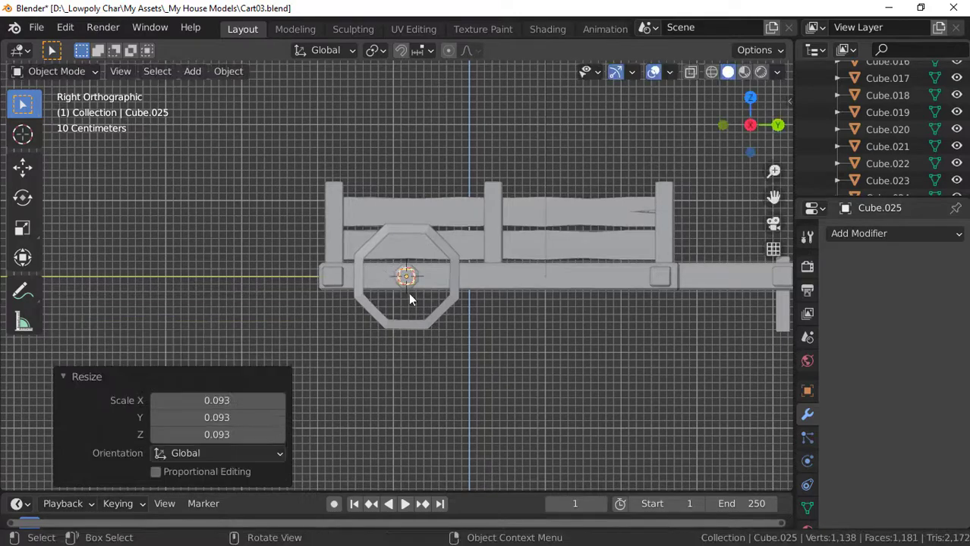
- Scale the cube uniformly by 0.595 and move it up about 0.227 m along Z to sit above the hub
scroll(408, 292, "up", 4)
middle_click_drag(408, 292, 373, 311)
scroll(375, 315, "up", 5)
key("s")
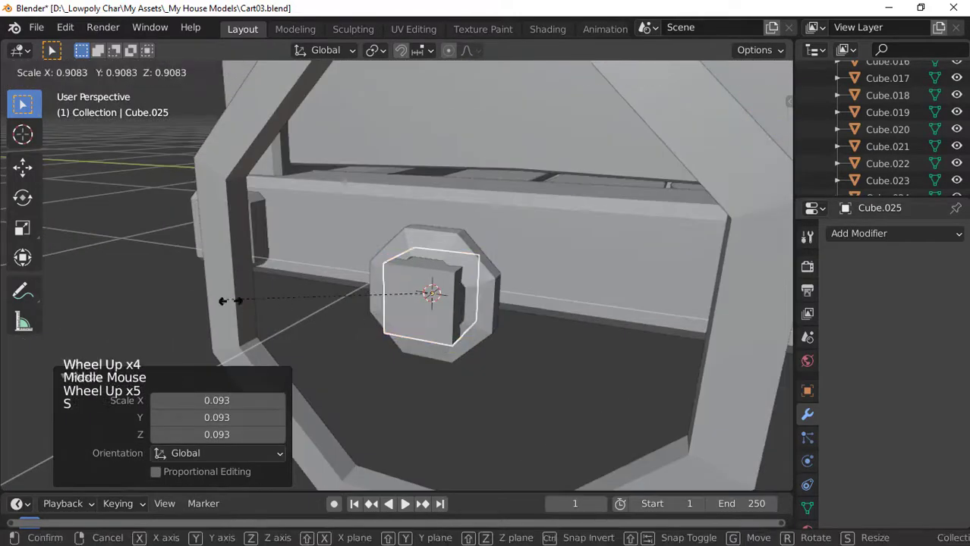
left_click(296, 311)
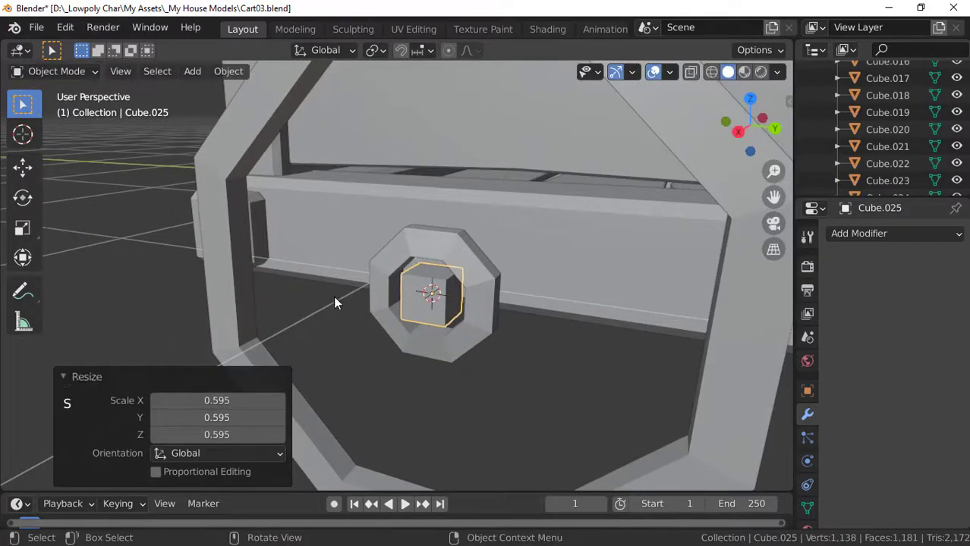
key("g")
key("z")
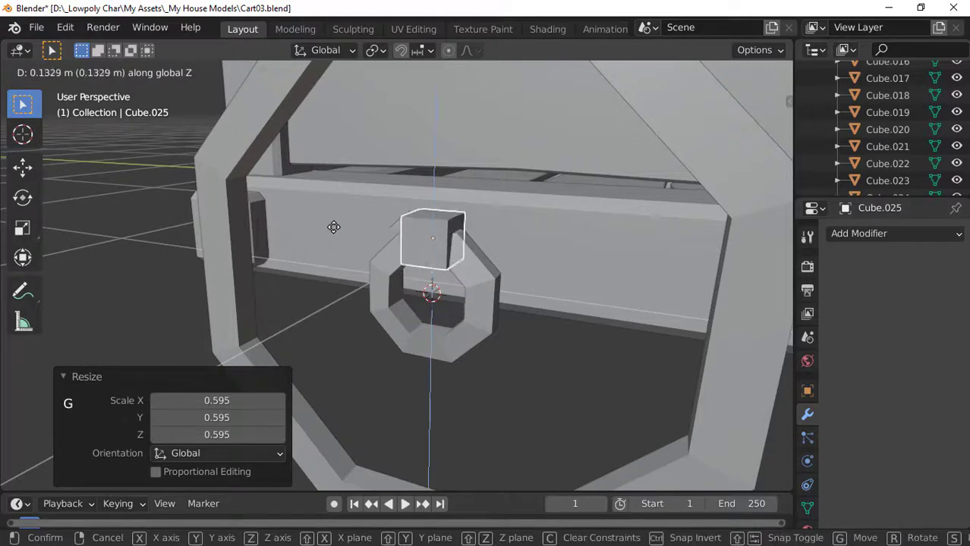
left_click(349, 208)
scroll(394, 250, "up", 3)
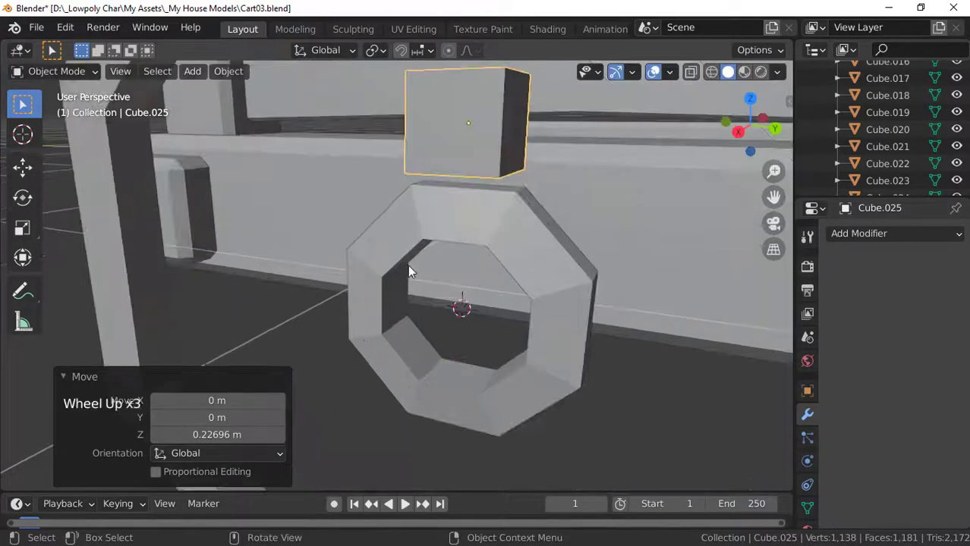
middle_click_drag(456, 244, 305, 230, "shift")
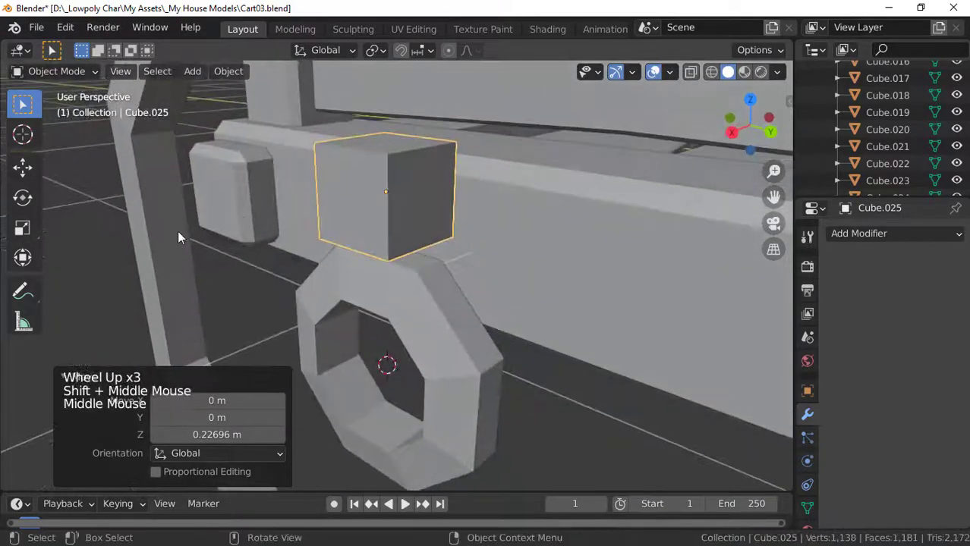
- Scale the cube uniformly by 0.722, and stretch it by 2.409 along Z into an upright spoke block
key("s")
left_click(239, 231)
middle_click_drag(238, 231, 190, 234)
scroll(286, 254, "up", 1)
scroll(268, 271, "down", 2)
key("s")
key("z")
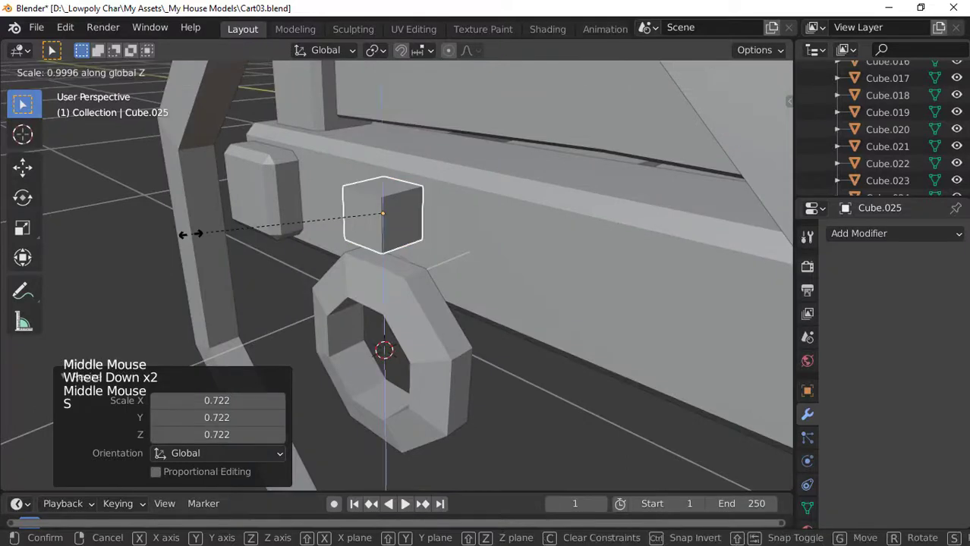
left_click(708, 254)
scroll(458, 249, "up", 1)
middle_click_drag(326, 274, 278, 271, "shift")
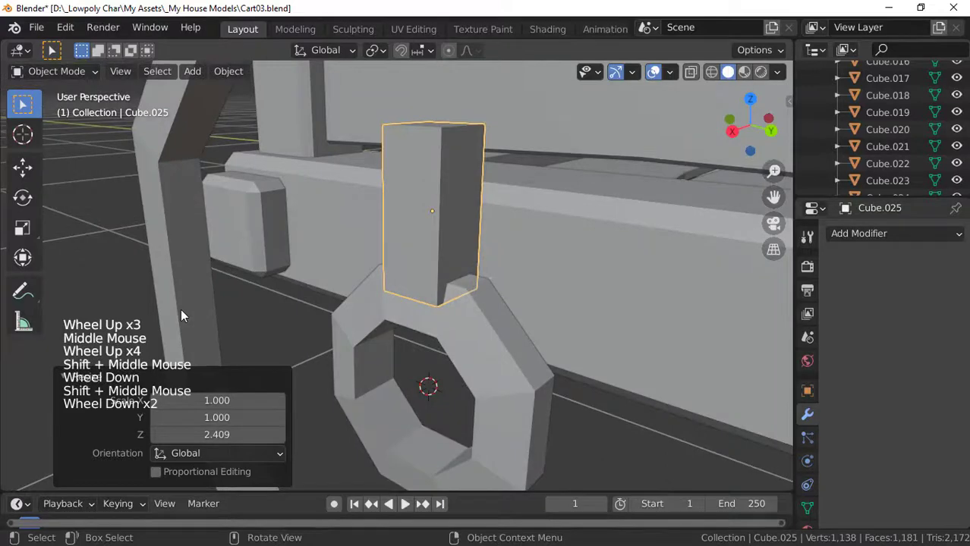
- Thin the spoke block by scaling it 0.335 along X
key("s")
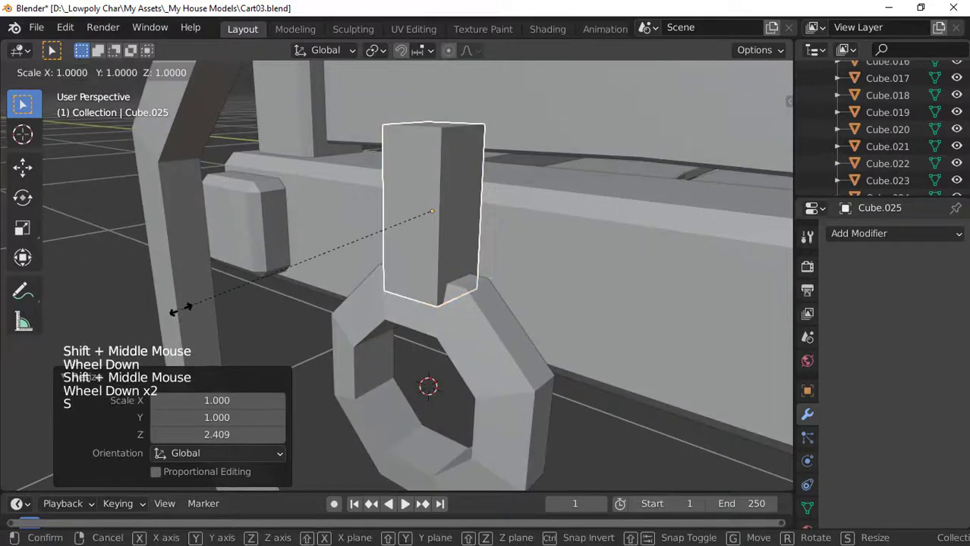
key("x")
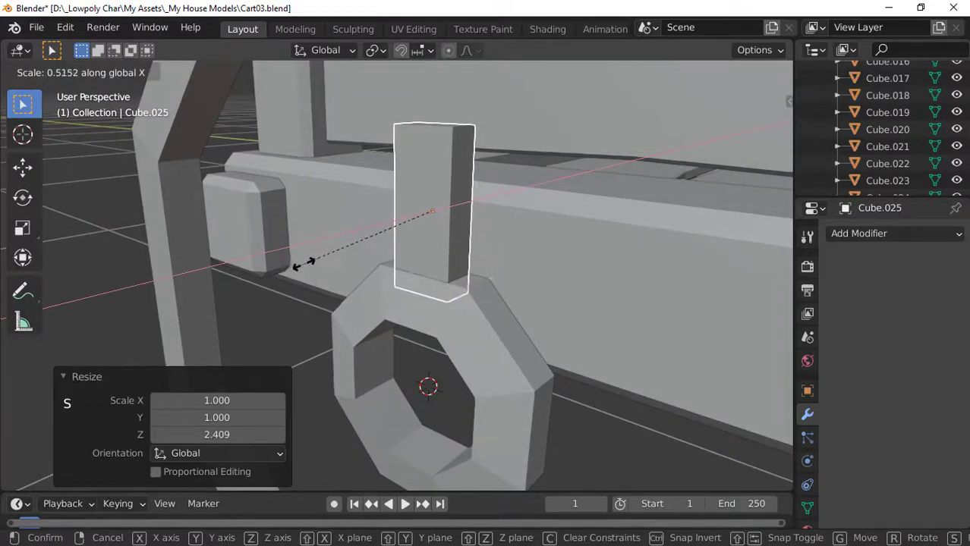
left_click(340, 244)
middle_click_drag(340, 245, 425, 341)
scroll(478, 310, "up", 1)
scroll(459, 323, "down", 2)
scroll(459, 323, "down", 2)
scroll(480, 353, "up", 3)
scroll(429, 333, "down", 3)
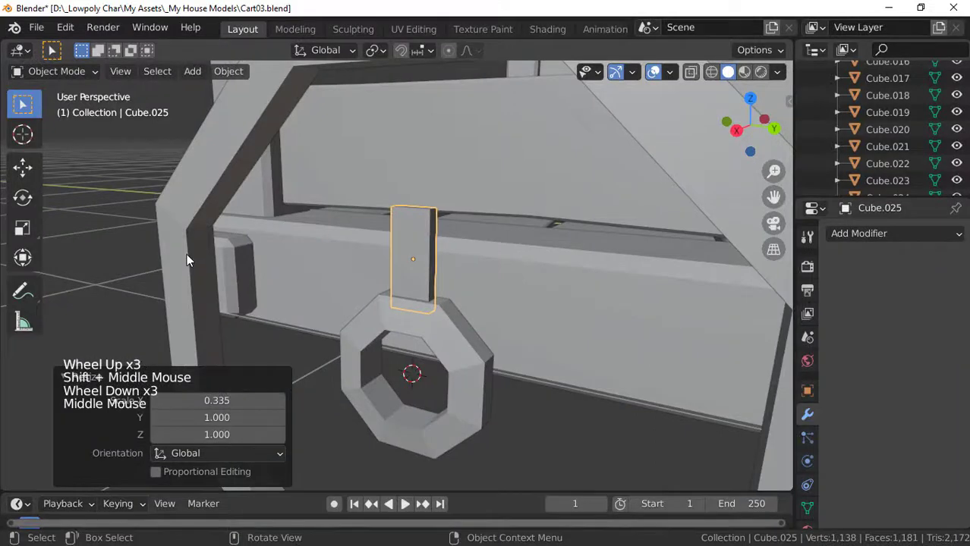
- Narrow the spoke block by scaling it 0.664 along Y
scroll(187, 253, "up", 1)
key("s")
key("y")
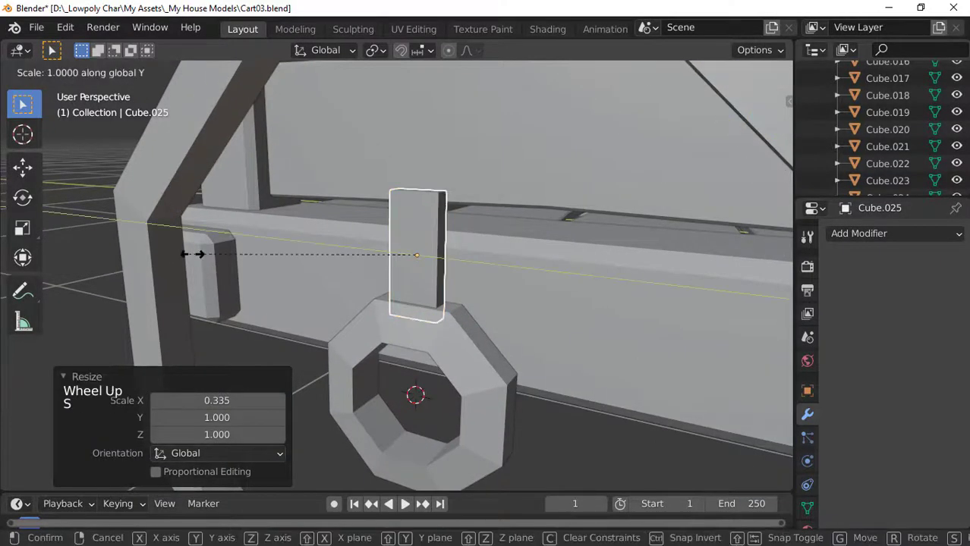
left_click(265, 255)
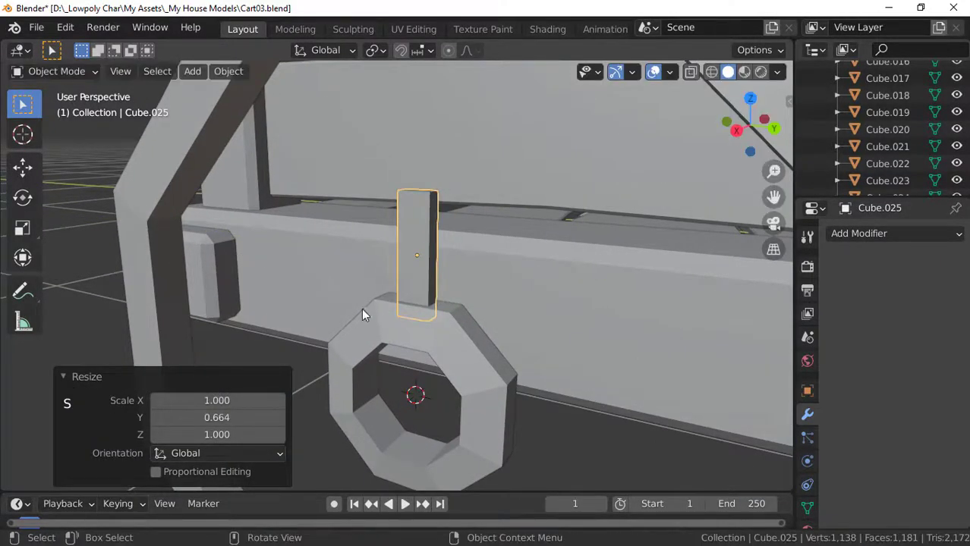
scroll(385, 309, "down", 3)
middle_click_drag(386, 310, 412, 314)
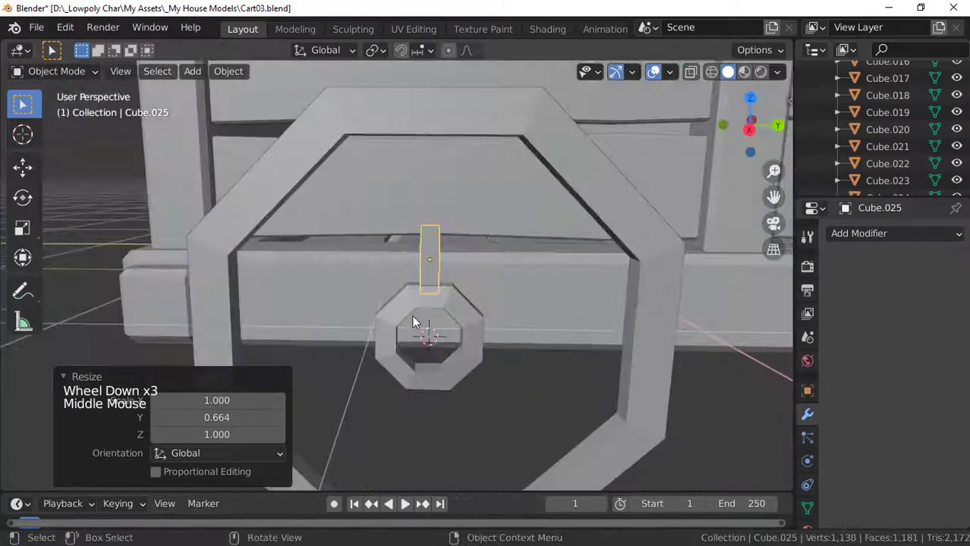
- Save the file in the right side view and apply the spoke block's scale
key("KP_3")
scroll(417, 325, "down", 4)
key("ctrl+s")
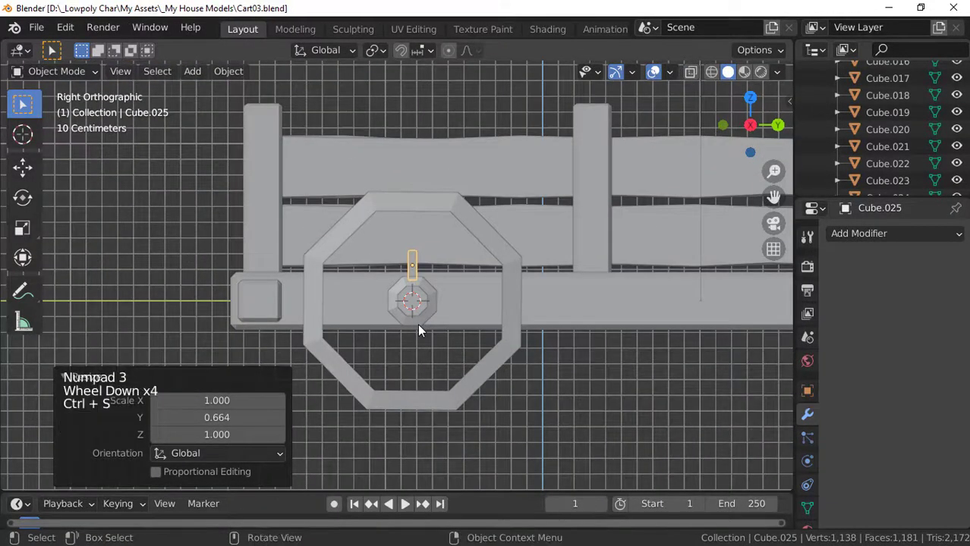
scroll(418, 331, "down", 1)
scroll(418, 330, "up", 5)
key("n")
key("ctrl+a")
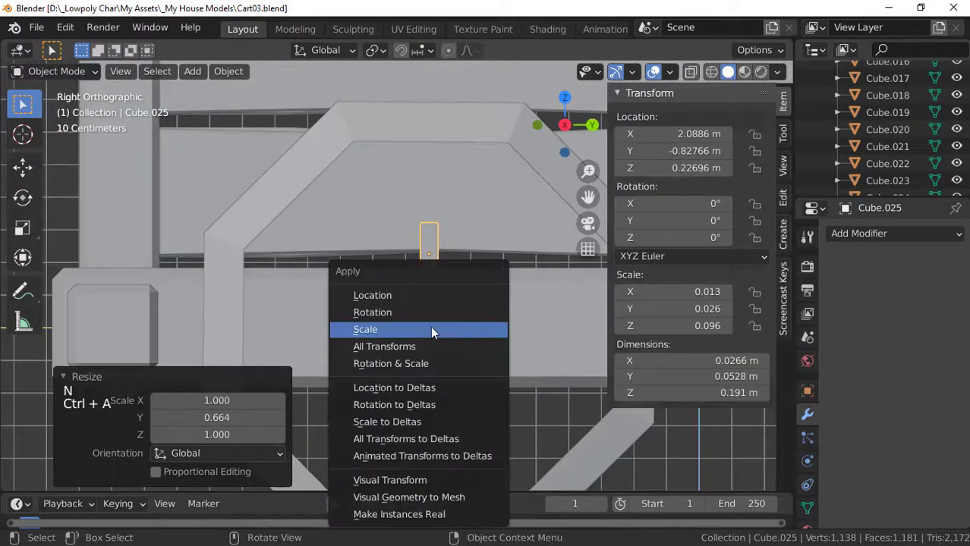
left_click(430, 329)
scroll(425, 319, "down", 5)
scroll(424, 324, "up", 4)
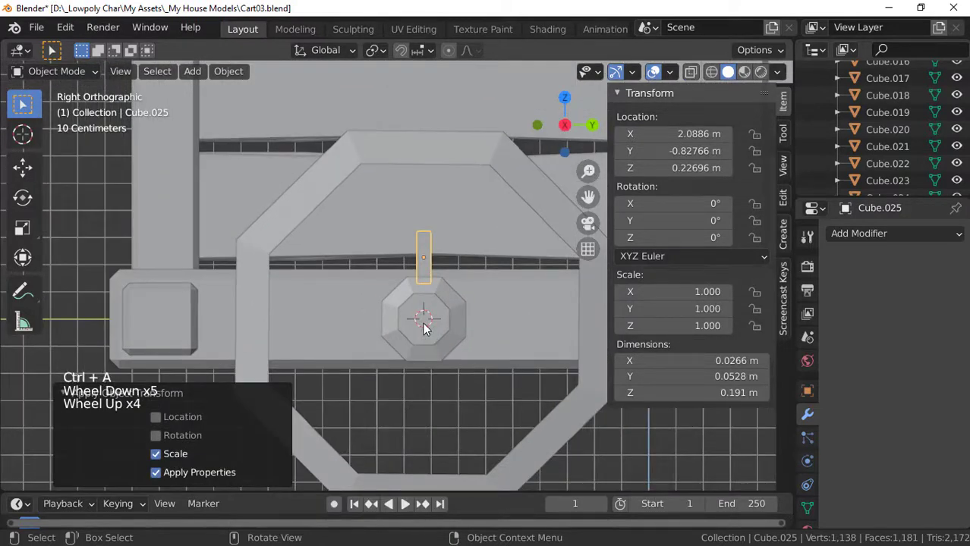
- In Edit Mode, select the spoke's top face in wireframe, return to solid shading and move it up about 0.337 m along Z into the rim
key("Tab")
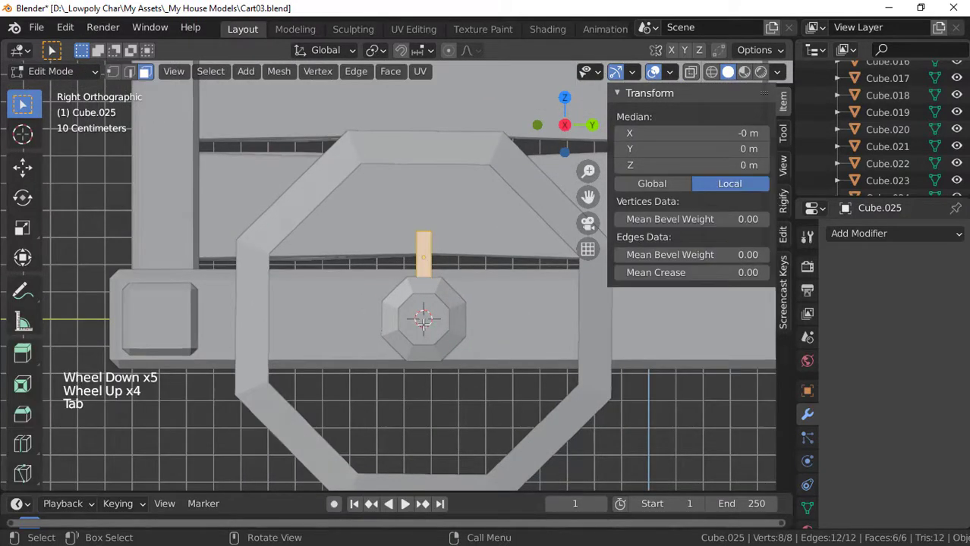
key("z")
key("z")
key("z")
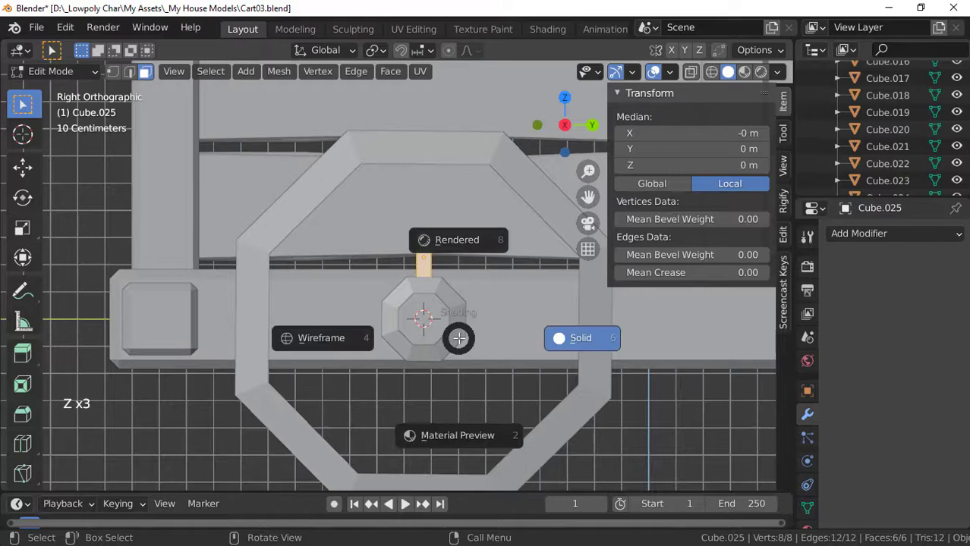
left_click(388, 347)
left_click_drag(379, 191, 467, 243)
key("z")
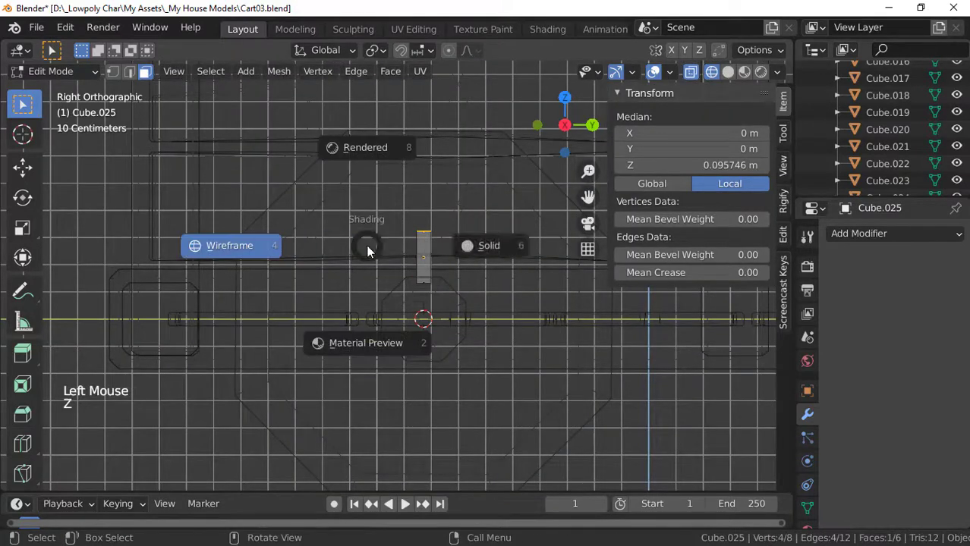
left_click(461, 244)
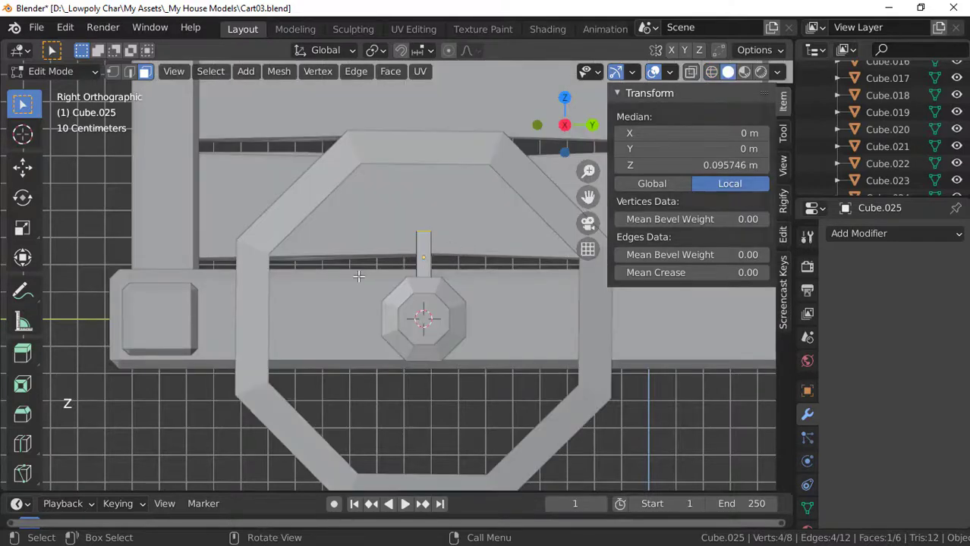
key("g")
key("z")
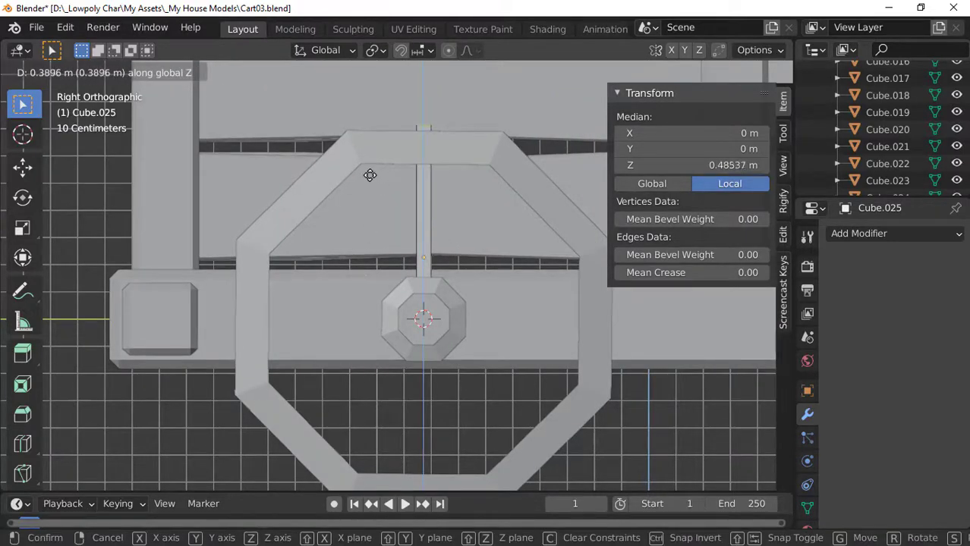
left_click(382, 210)
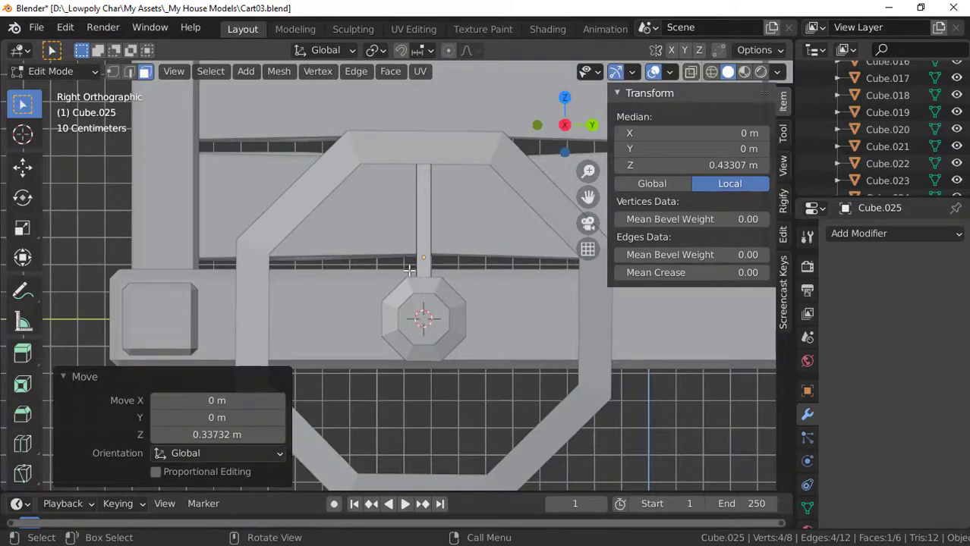
- In wireframe, select the spoke's bottom face, move it down about 0.013 m along Z into the hub, and return to solid shading
scroll(411, 272, "up", 1)
key("z")
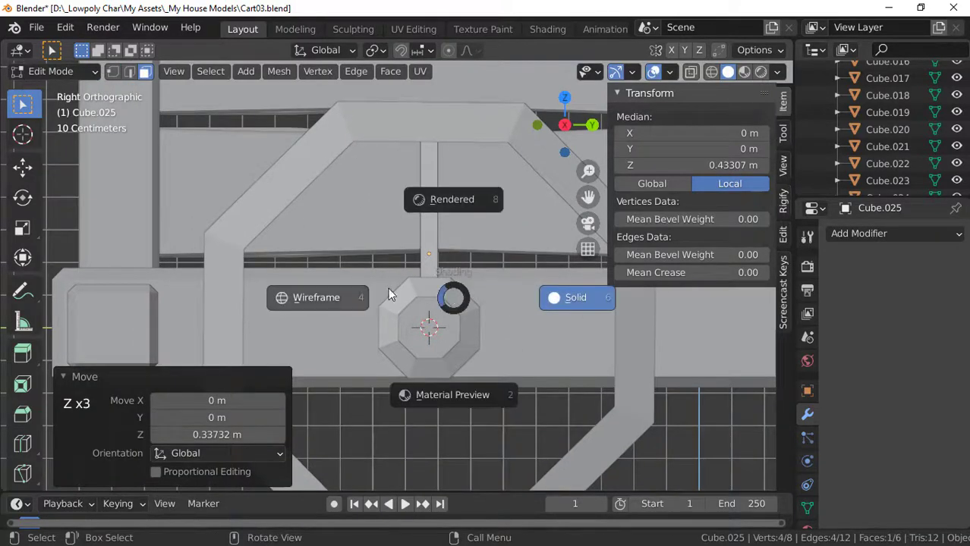
left_click(326, 298)
left_click_drag(331, 262, 481, 340)
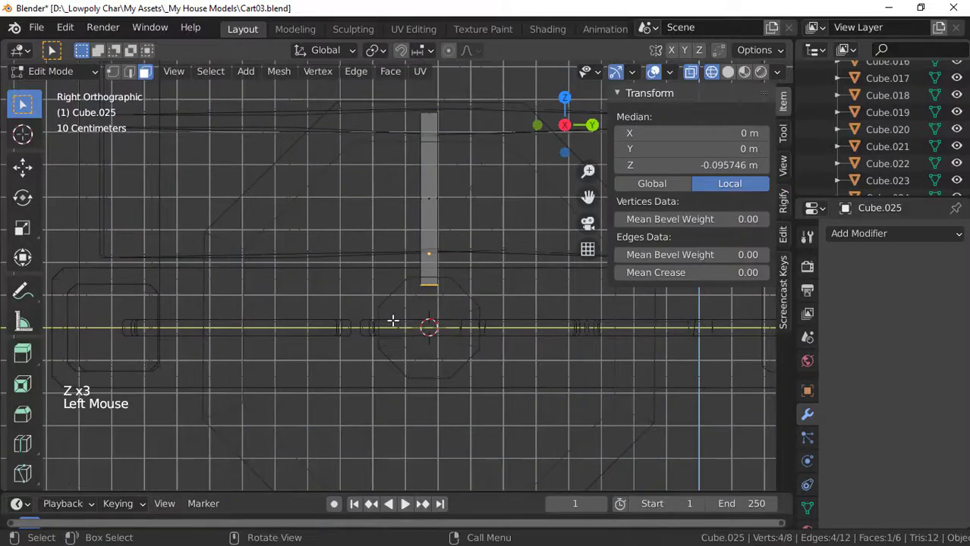
key("g")
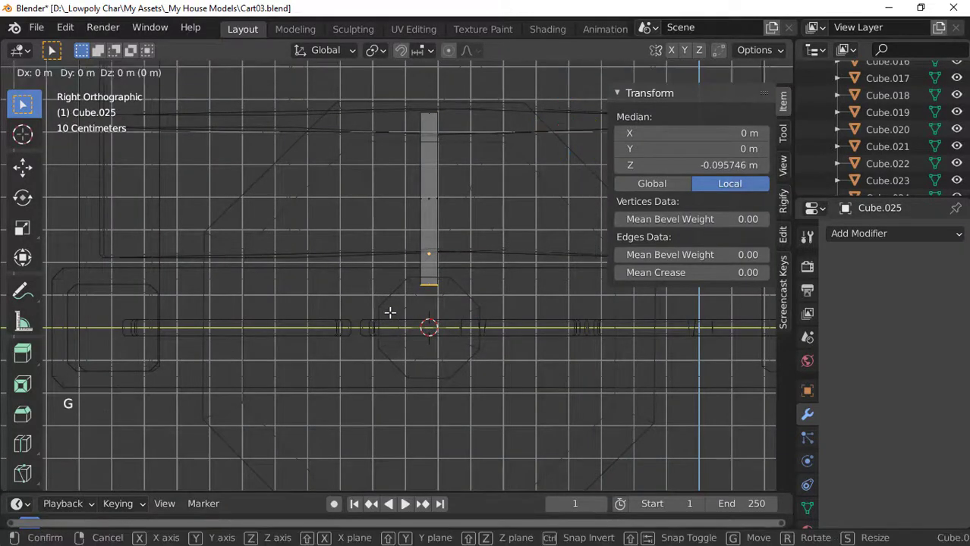
key("z")
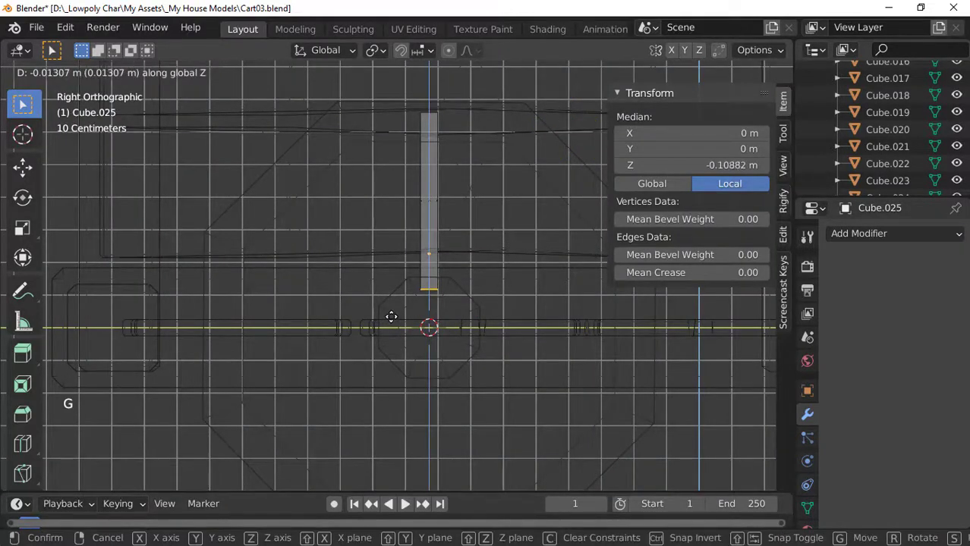
left_click(391, 317)
scroll(432, 281, "down", 3)
scroll(444, 281, "up", 2)
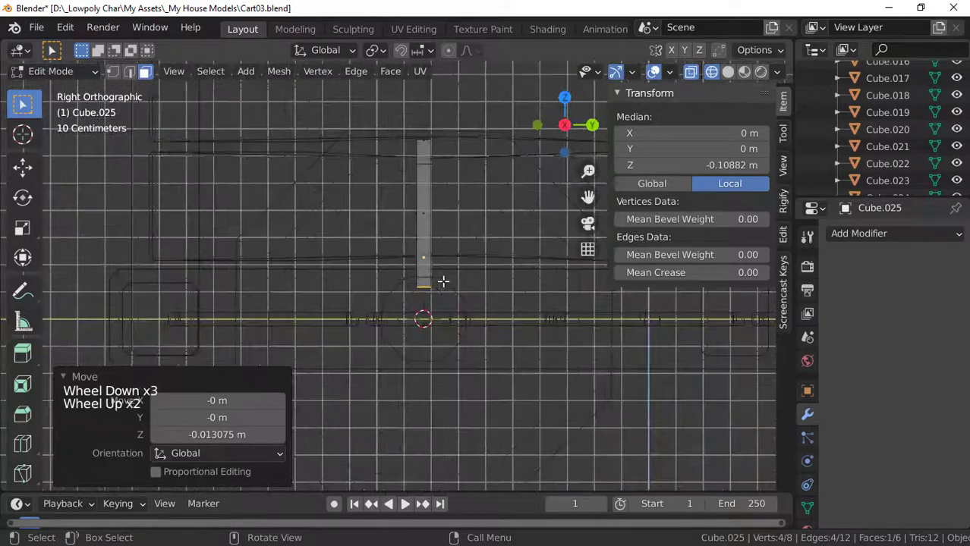
key("z")
left_click(529, 291)
- Leave Edit Mode, check how the spoke meets the rim and hub, and save the file
scroll(481, 358, "down", 4)
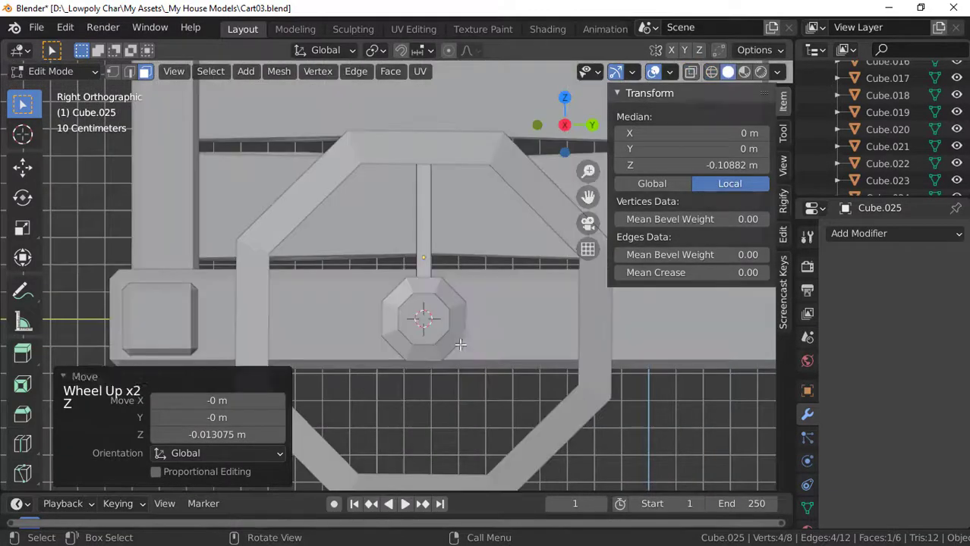
middle_click_drag(481, 357, 410, 345)
scroll(406, 343, "up", 6)
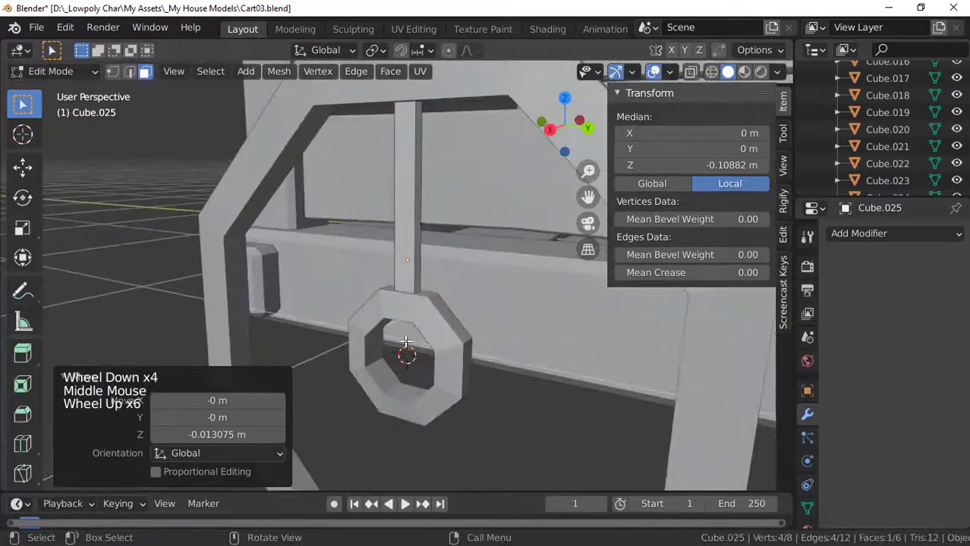
key("Tab")
scroll(408, 250, "down", 5)
scroll(398, 292, "up", 2)
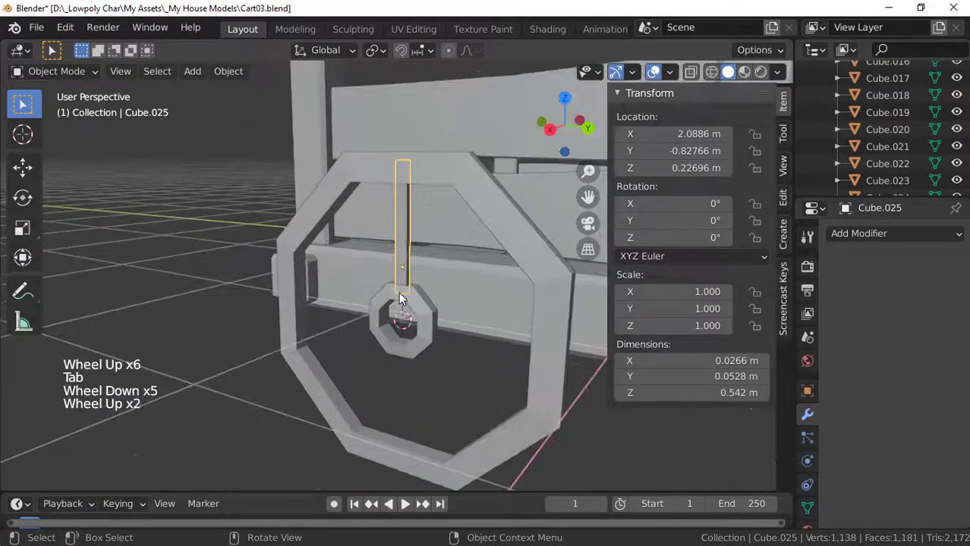
middle_click_drag(399, 292, 385, 288, "shift")
scroll(368, 217, "up", 2)
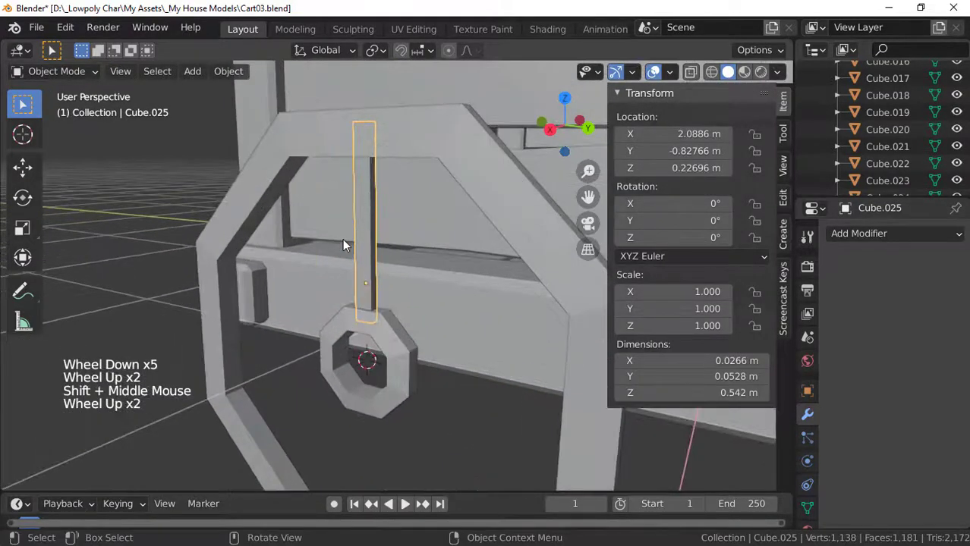
scroll(342, 239, "down", 3)
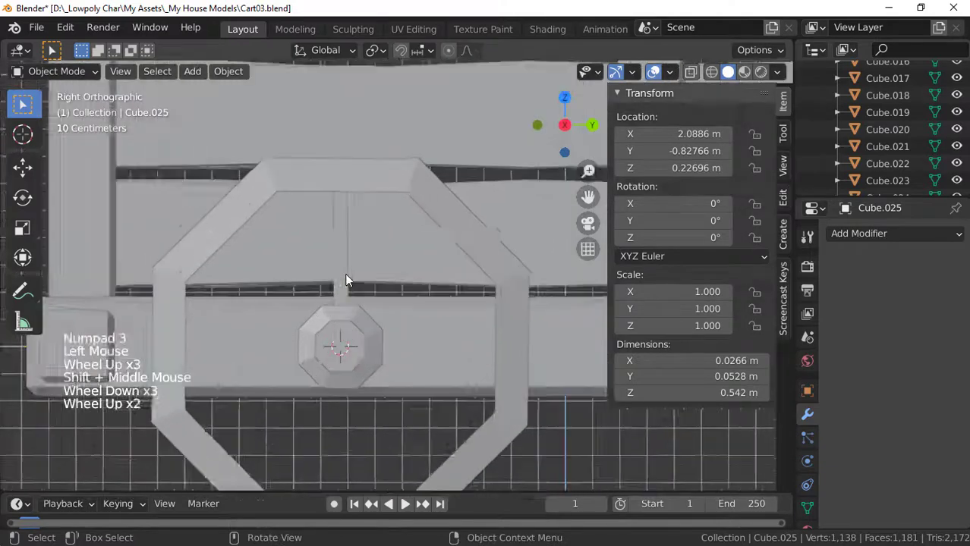
scroll(345, 273, "up", 1)
middle_click_drag(344, 273, 321, 304)
middle_click_drag(252, 305, 309, 284, "shift")
key("ctrl+s")
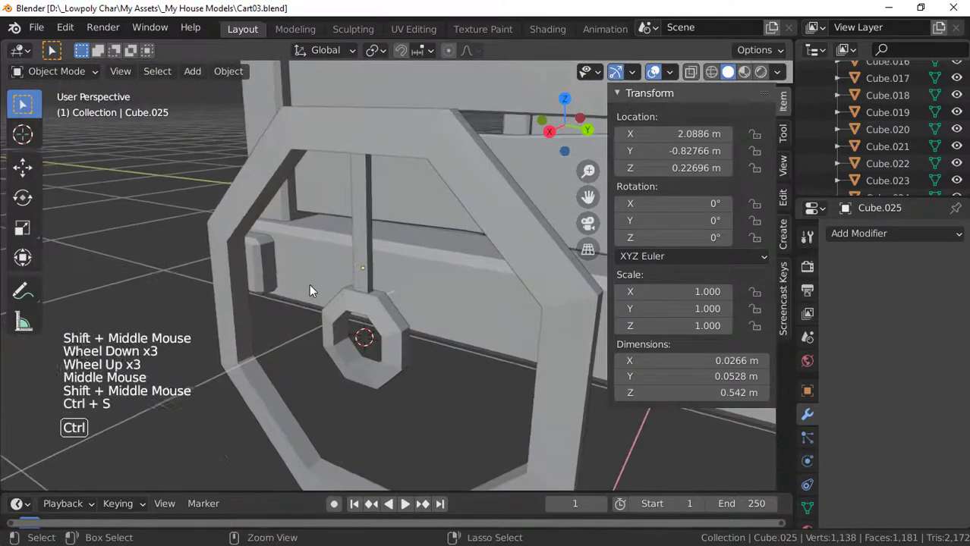
- Select the spoke, examine the wheel against the cart's side in the right side view, and save the file
scroll(309, 284, "down", 2)
middle_click_drag(355, 238, 419, 229, "shift")
left_click(419, 229)
left_click(408, 236)
key("KP_3")
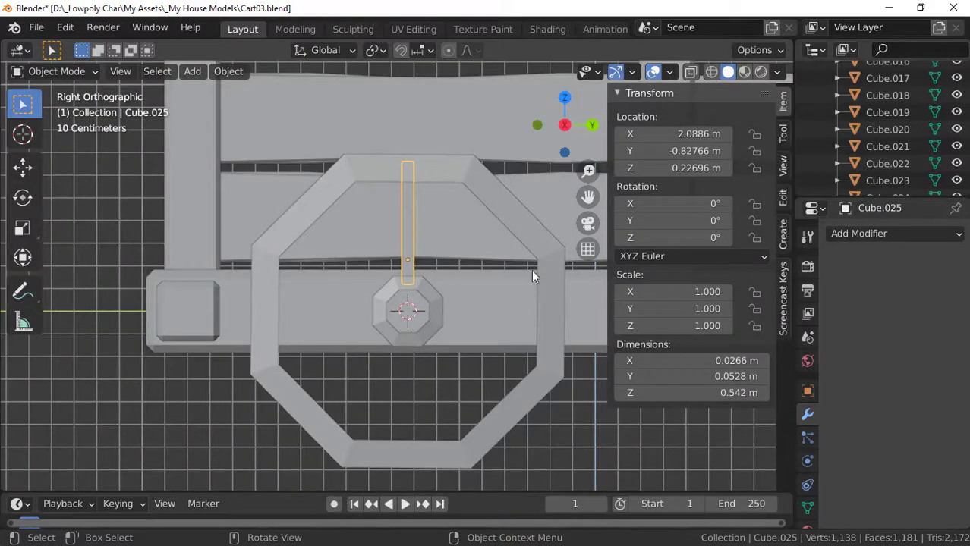
scroll(380, 356, "down", 5)
scroll(394, 352, "up", 3)
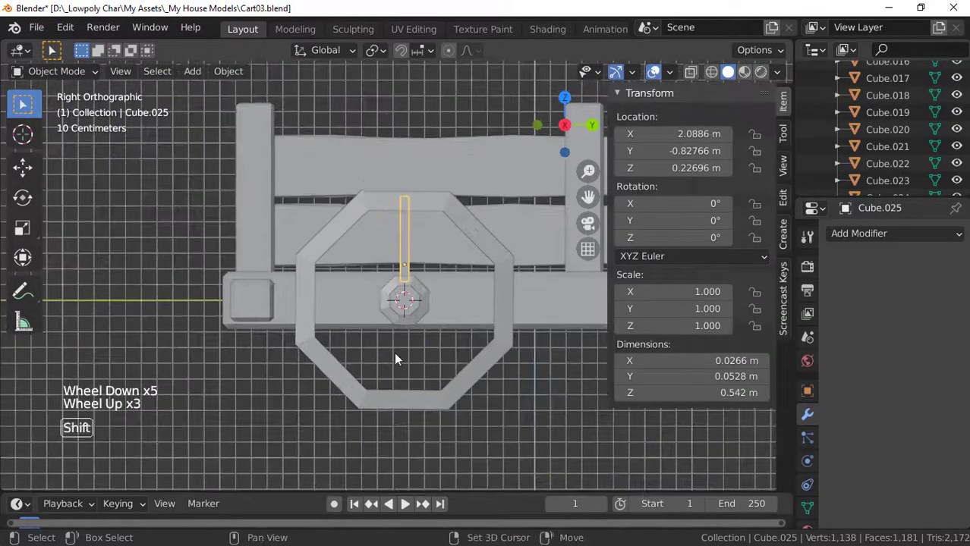
middle_click_drag(394, 352, 332, 346, "shift")
scroll(382, 349, "up", 3)
scroll(372, 356, "down", 2)
scroll(398, 325, "down", 2)
key("ctrl+s")
- Reselect the spoke and hide the transform sidebar
scroll(399, 330, "up", 3)
left_click(401, 318)
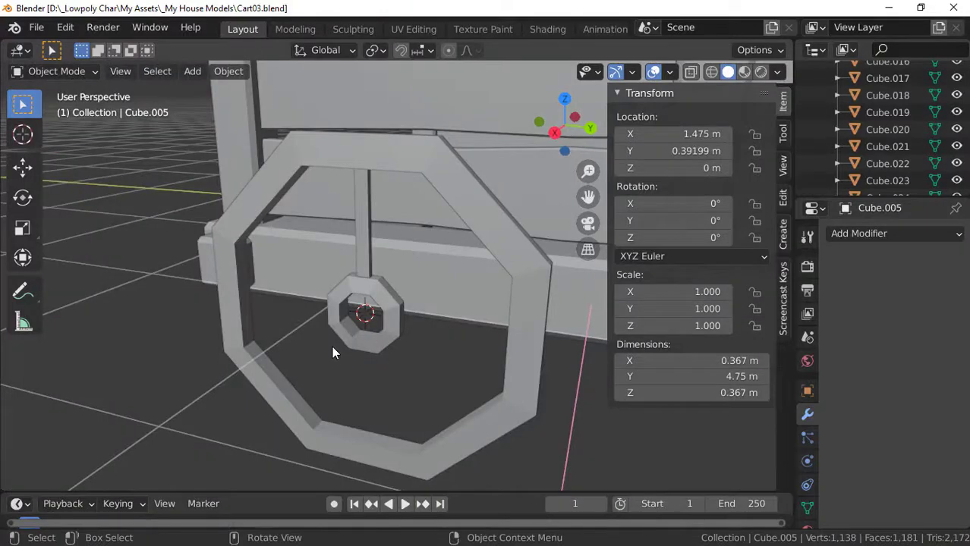
middle_click_drag(377, 324, 374, 320, "shift")
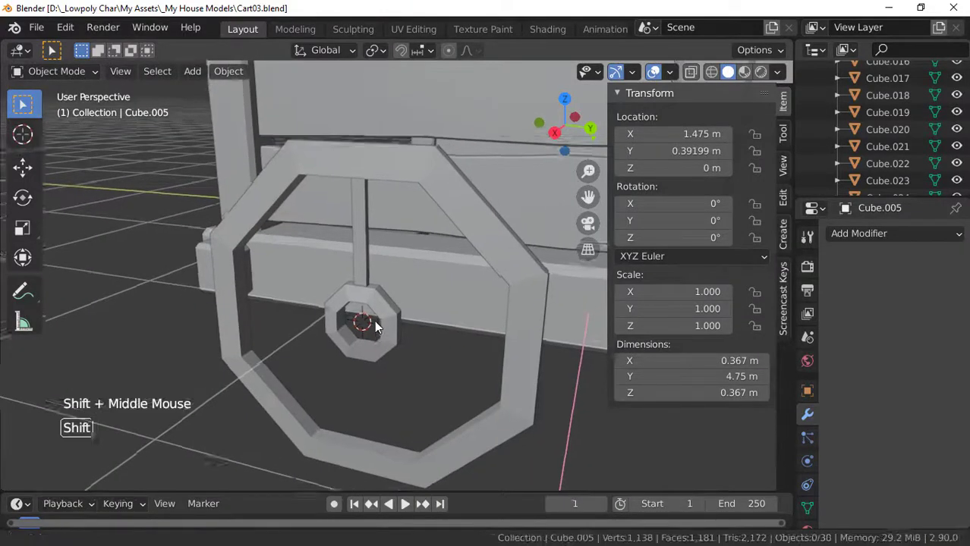
left_click(267, 308)
key("n")
scroll(404, 261, "down", 4)
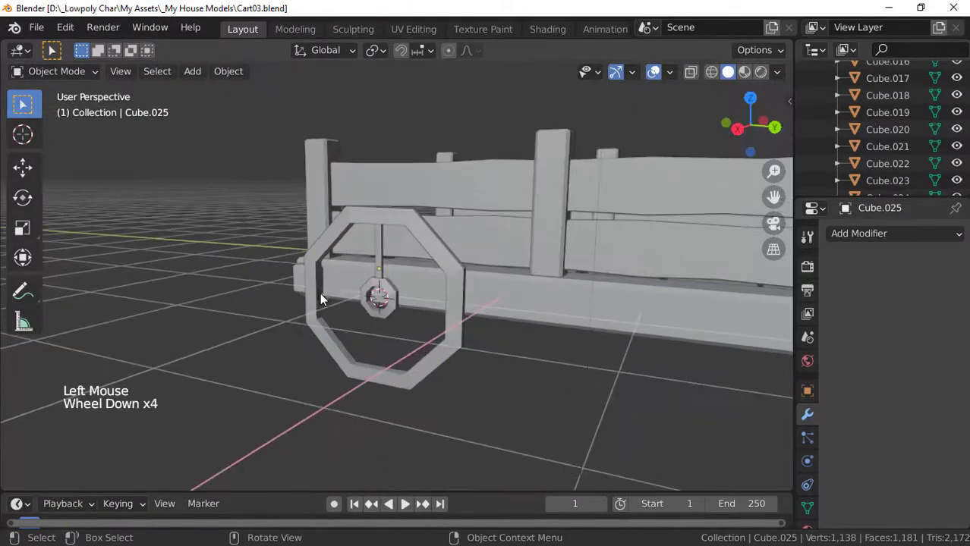
- In the right side view, add a Plain Axes empty at the hub's centre
middle_click_drag(320, 299, 377, 261)
scroll(425, 297, "up", 3)
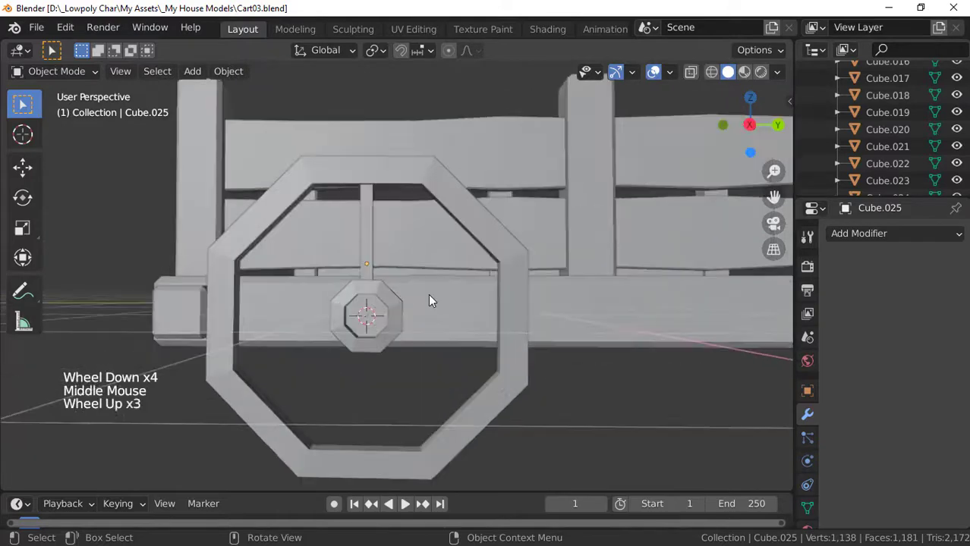
scroll(438, 300, "down", 4)
key("KP_3")
left_click(266, 380)
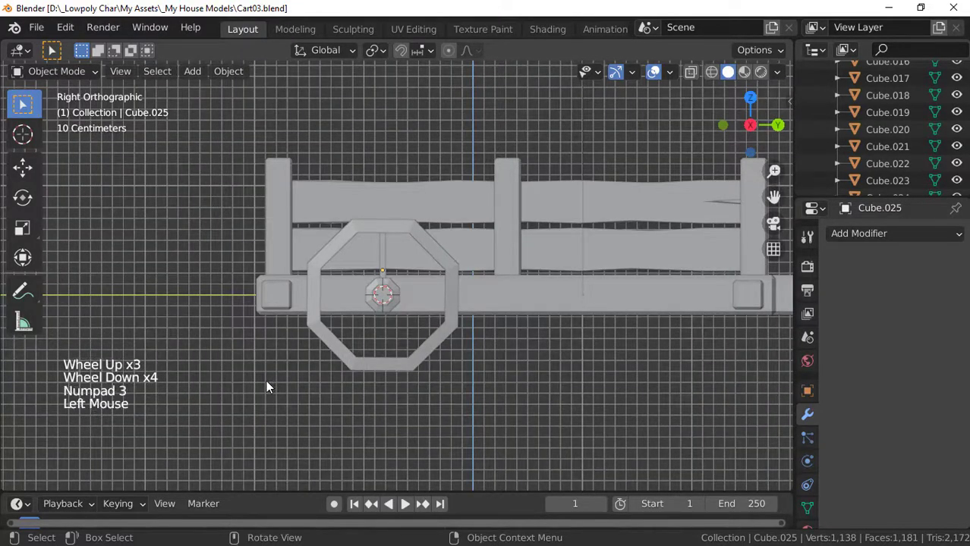
key("shift+a")
mouse_move(263, 375)
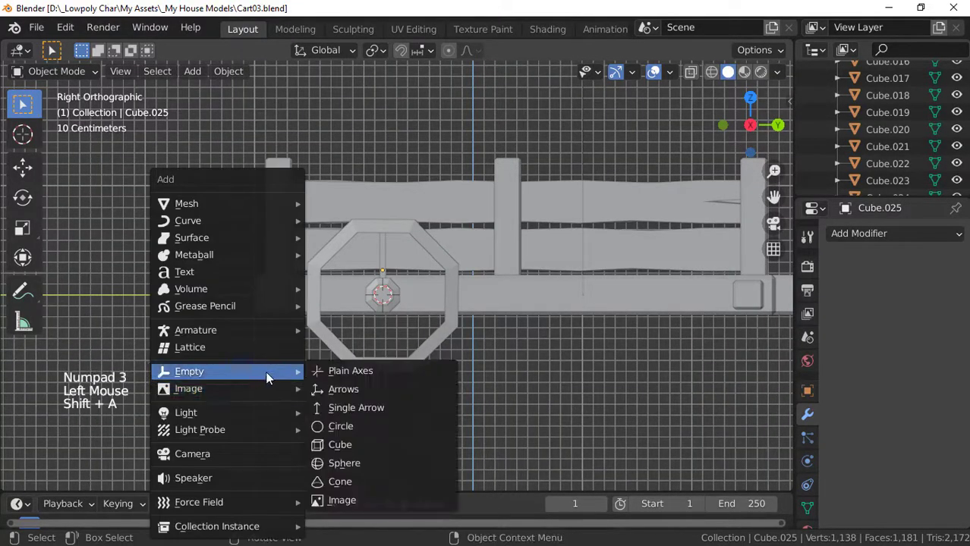
left_click(345, 371)
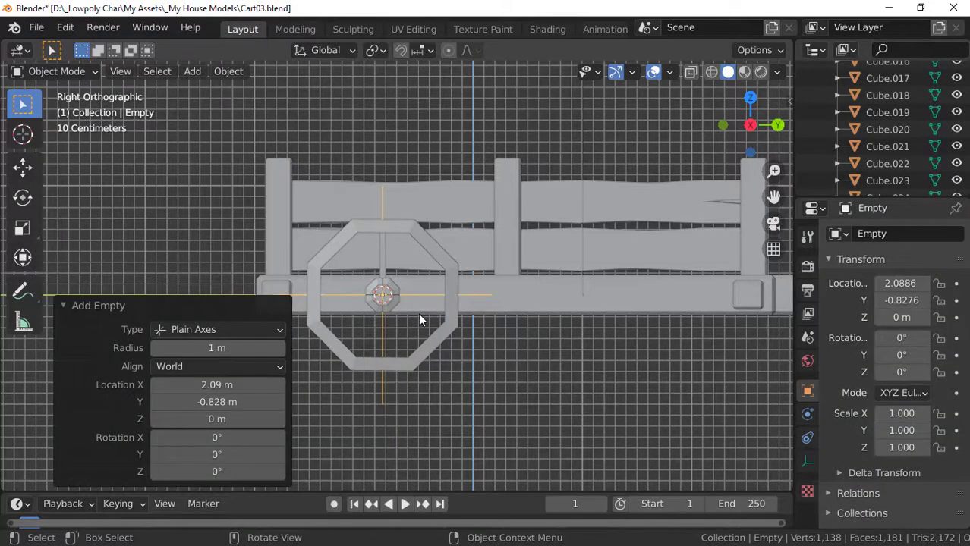
- Select the spoke, add an Array modifier to it, widen the properties area and set the count to 15
middle_click_drag(419, 313, 455, 233, "shift")
scroll(429, 302, "up", 3)
scroll(426, 281, "down", 2)
scroll(422, 313, "up", 4)
left_click(450, 226)
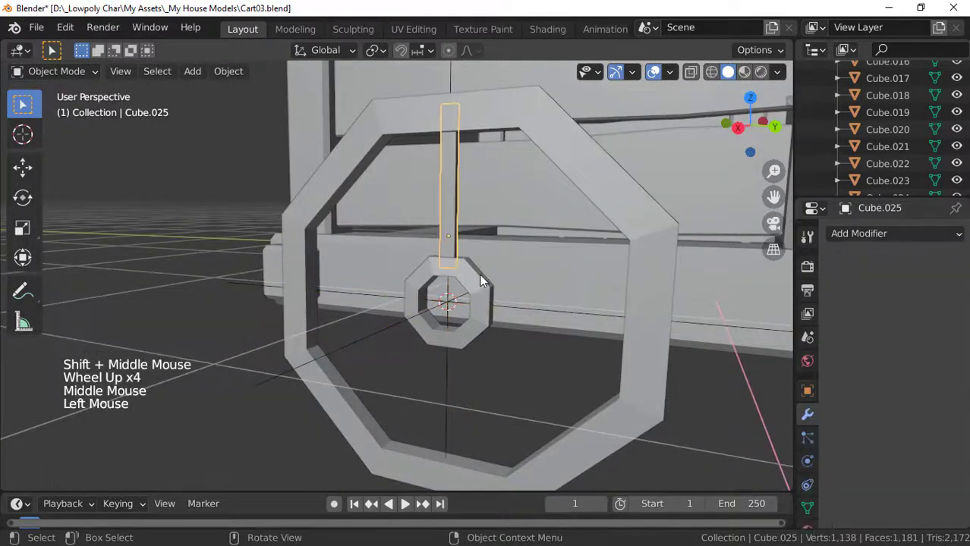
left_click(873, 236)
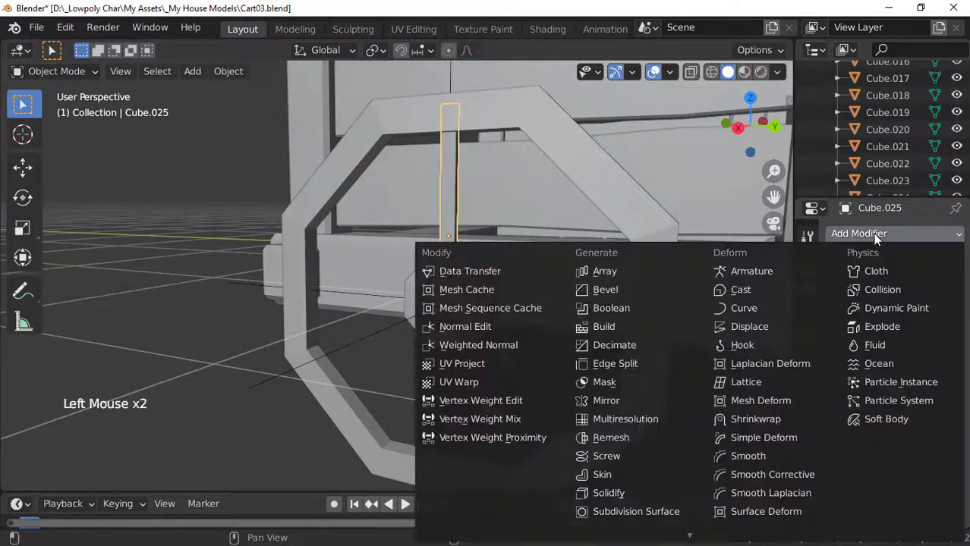
left_click(604, 271)
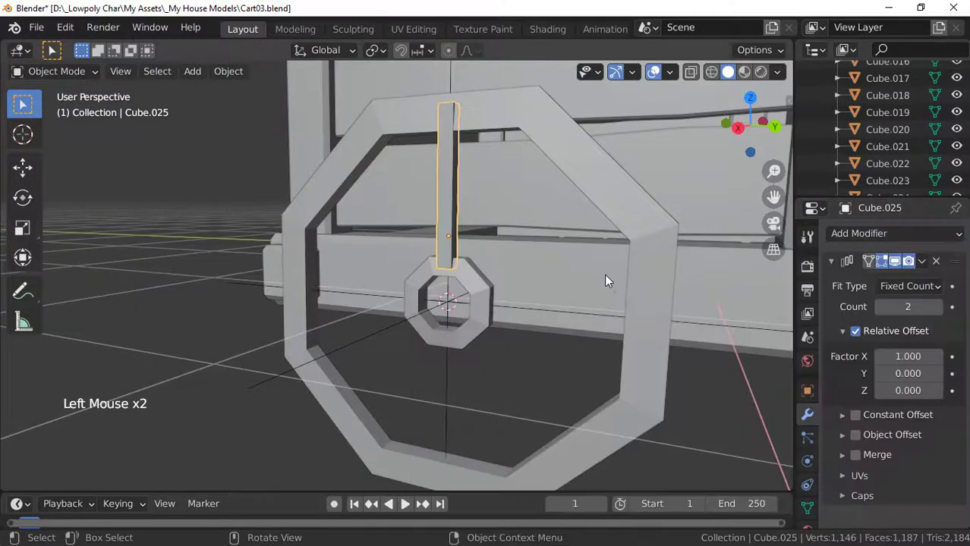
left_click_drag(793, 300, 721, 300)
left_click(865, 307)
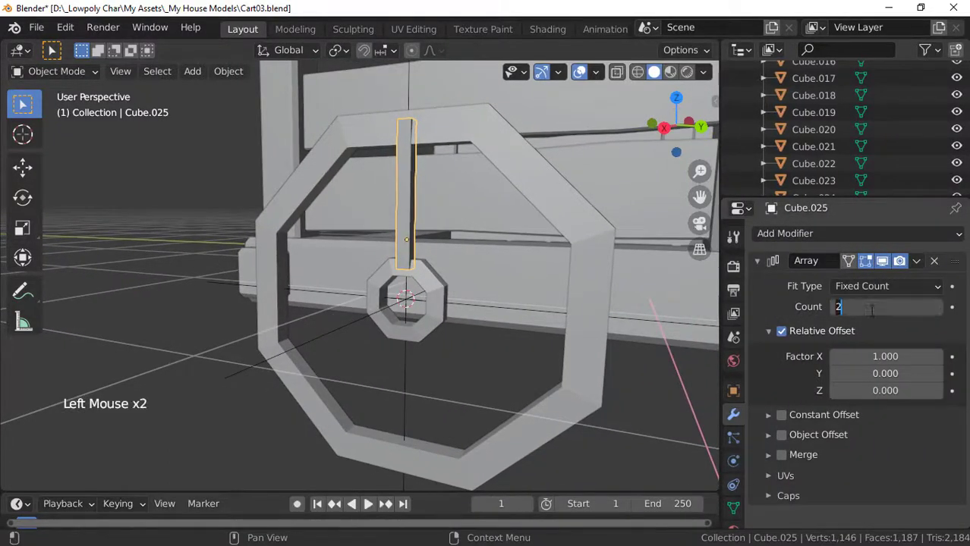
type("15")
key("Return")
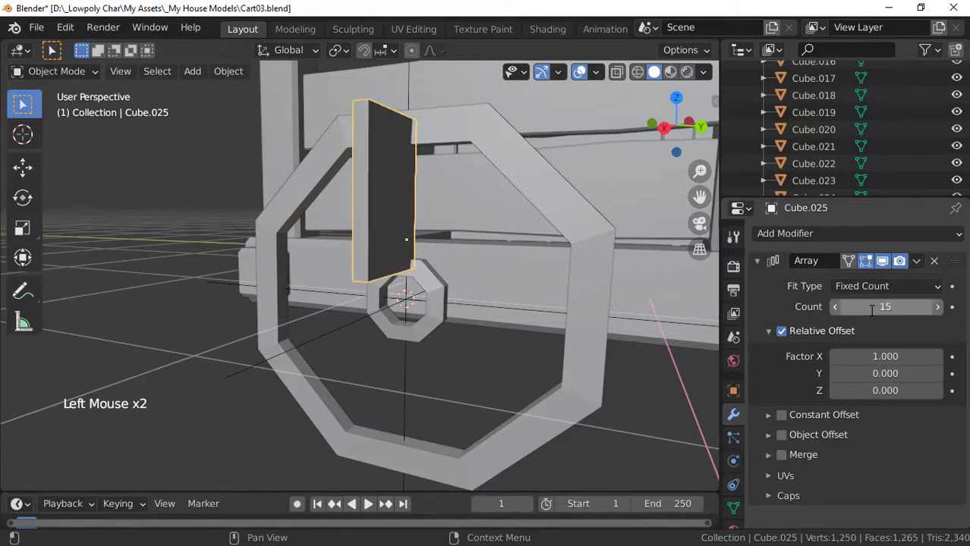
- Turn off the array's Relative Offset and enable Object Offset with its settings expanded
scroll(337, 379, "down", 4)
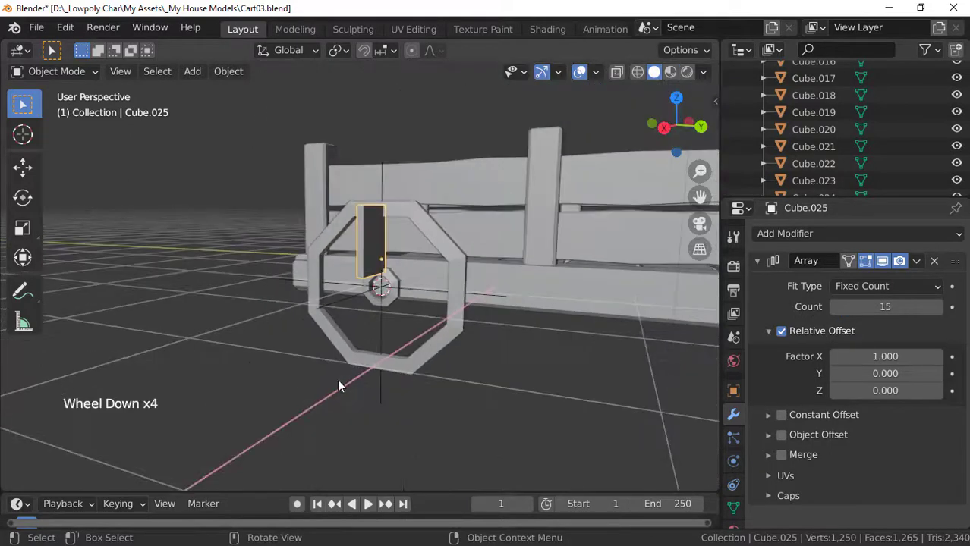
left_click(782, 332)
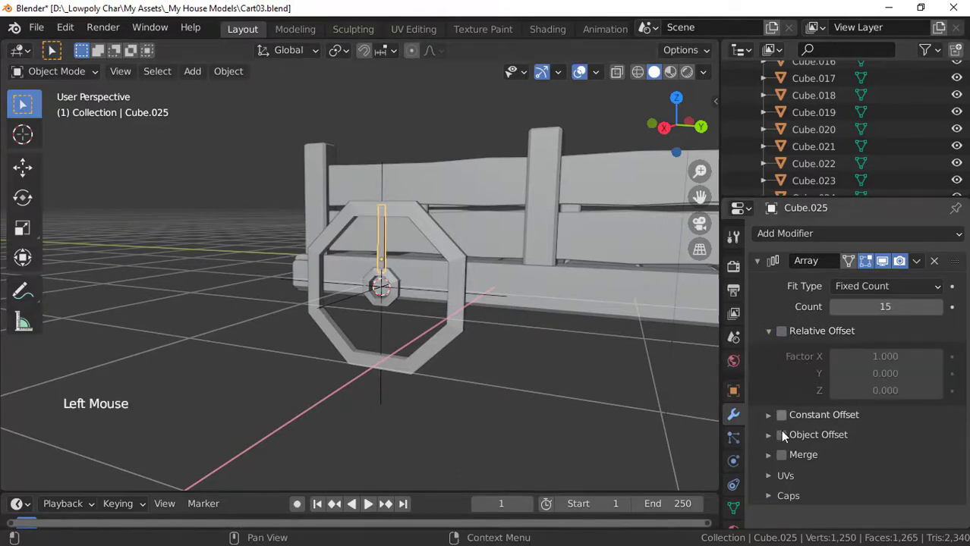
scroll(776, 448, "down", 3)
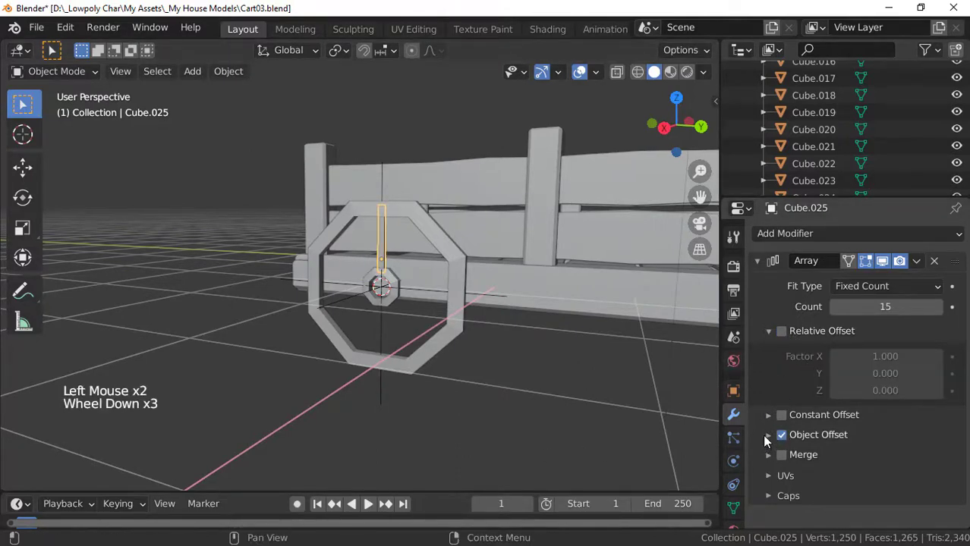
left_click(767, 435)
scroll(787, 430, "down", 5)
middle_click_drag(364, 383, 396, 387)
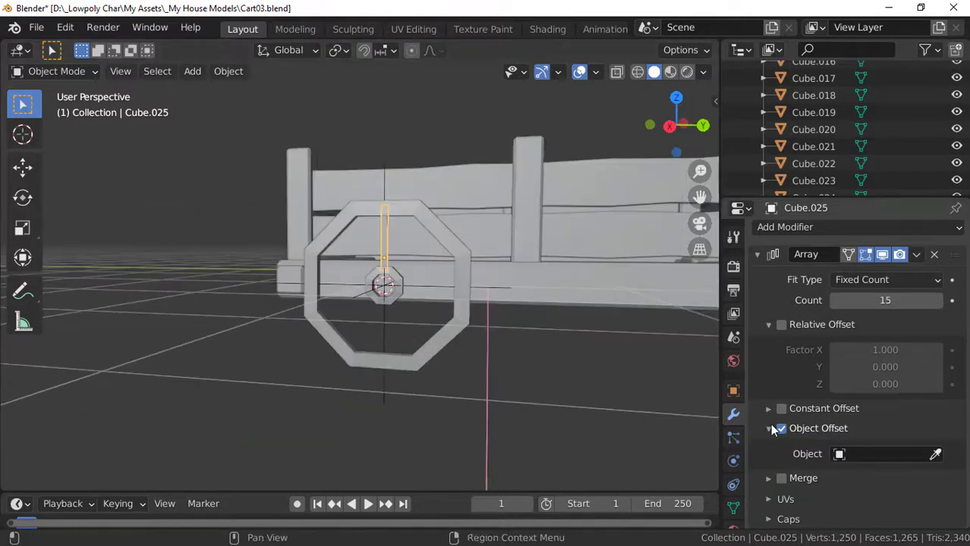
- Pick the empty at the hub as the array's offset object
left_click(934, 454)
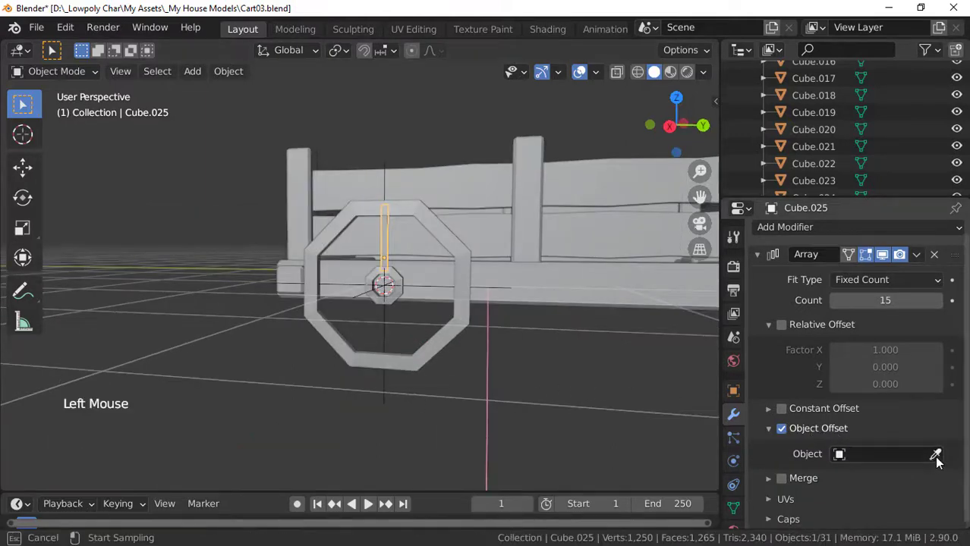
left_click(388, 393)
scroll(240, 312, "up", 3)
scroll(241, 312, "down", 5)
middle_click_drag(243, 312, 335, 358)
scroll(335, 358, "up", 2)
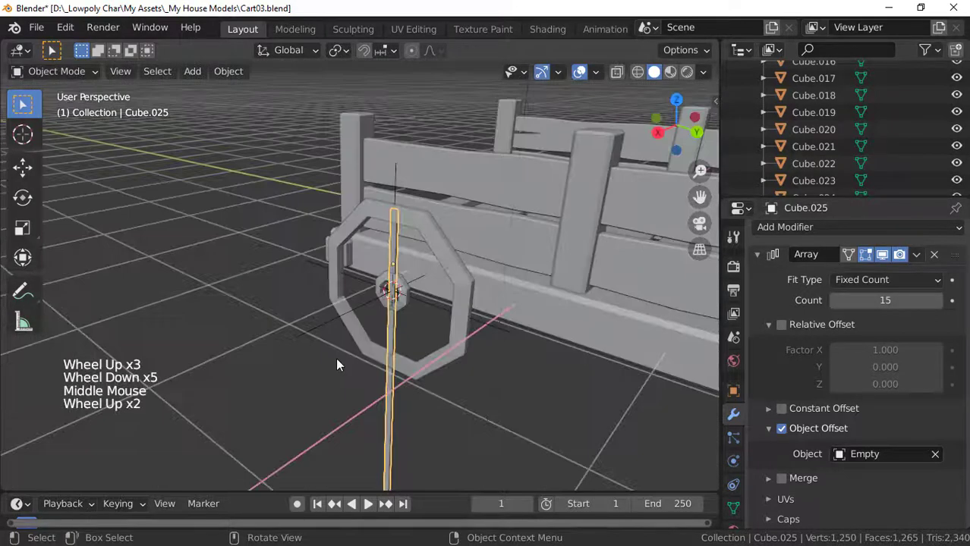
- Select the empty at the wheel hub and rotate it by about 27.7° in the right side view
key("KP_3")
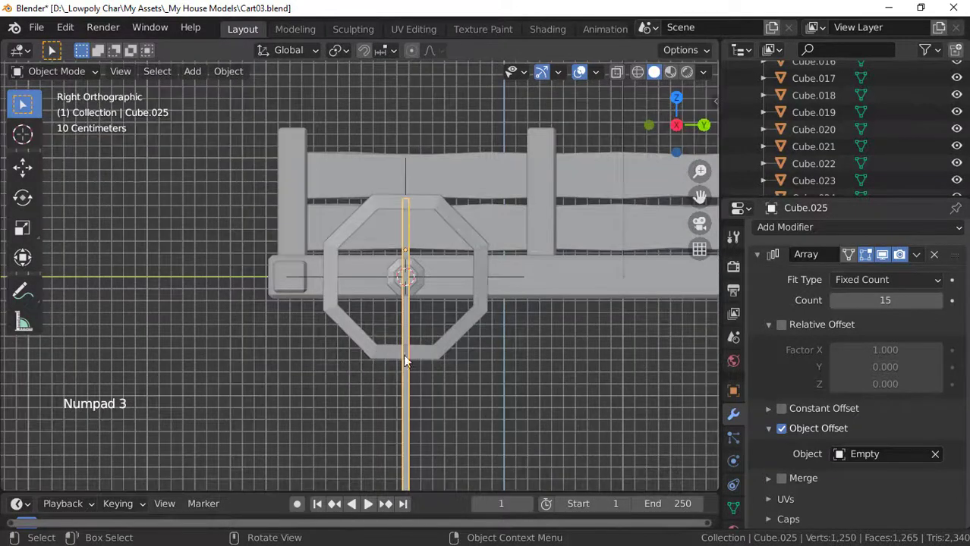
middle_click_drag(402, 354, 334, 344)
left_click(335, 337)
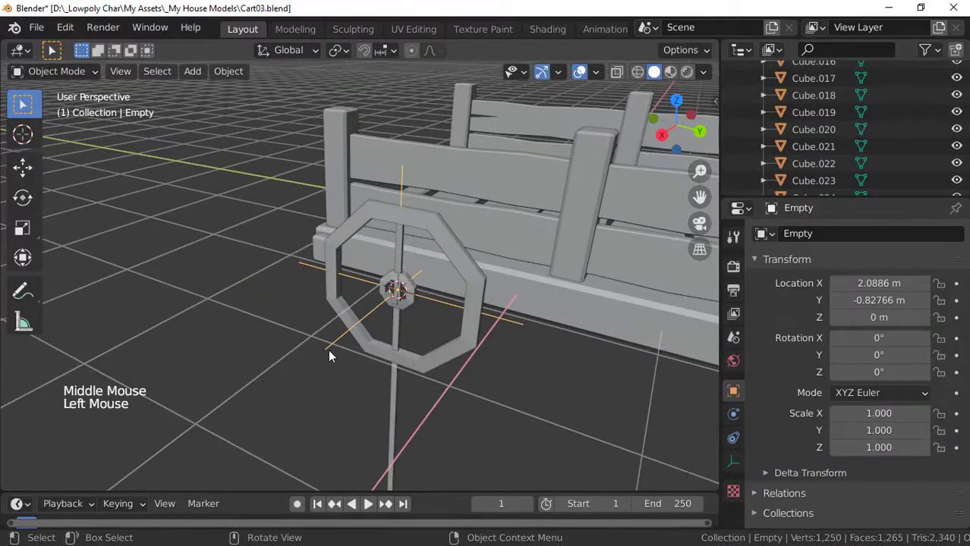
key("KP_3")
scroll(328, 349, "down", 3)
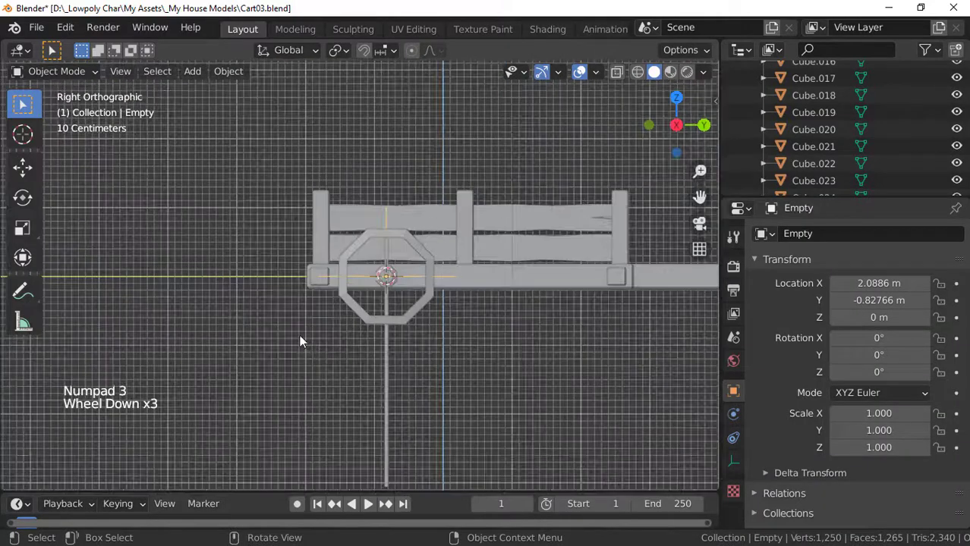
scroll(248, 348, "up", 2)
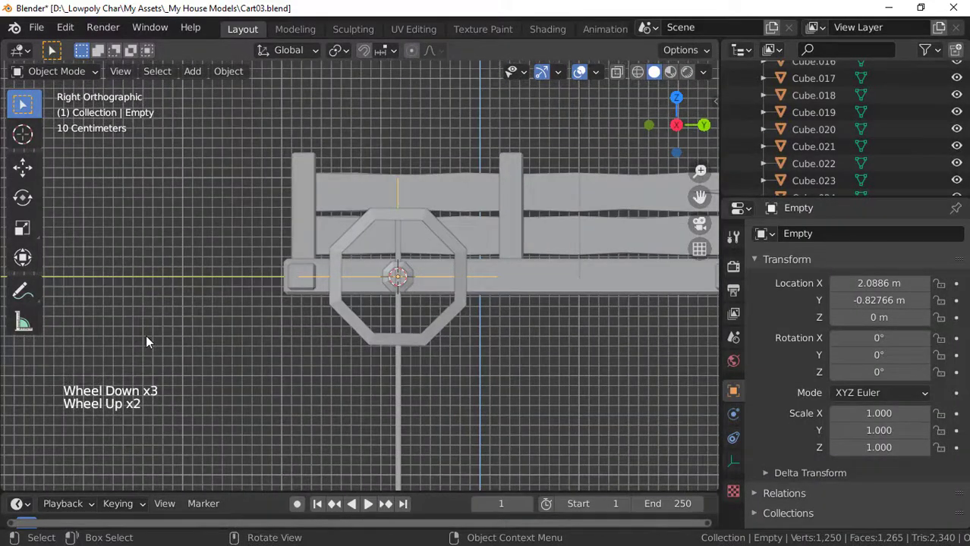
key("r")
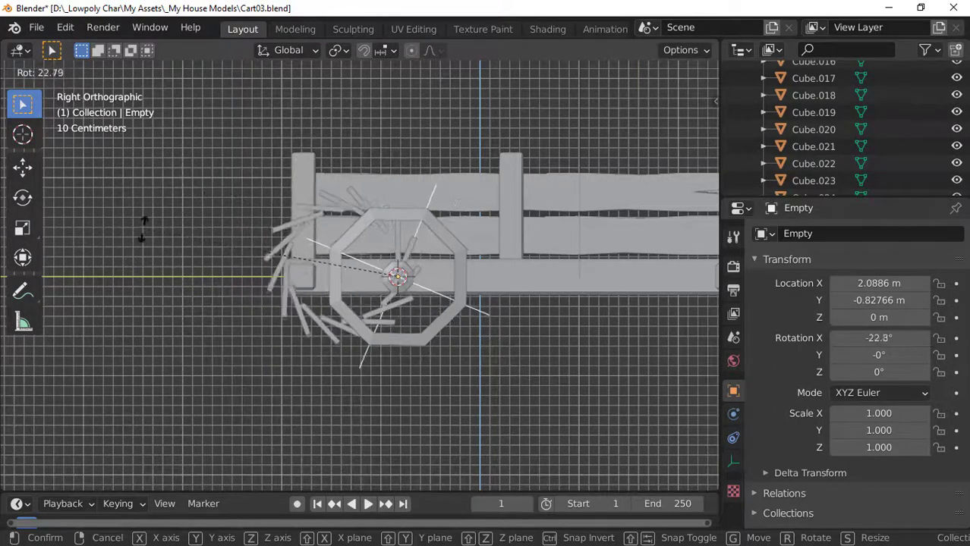
left_click(148, 207)
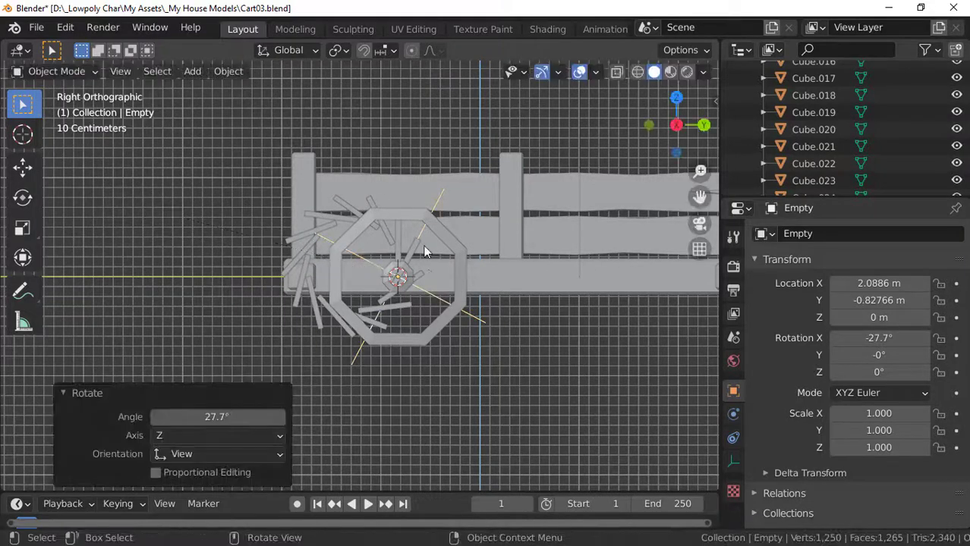
- Select the arrayed spokes and set their origin to the 3D cursor at the hub
middle_click_drag(424, 249, 396, 281)
scroll(396, 282, "up", 3)
middle_click_drag(472, 282, 435, 284)
scroll(428, 262, "down", 4)
scroll(433, 292, "up", 4)
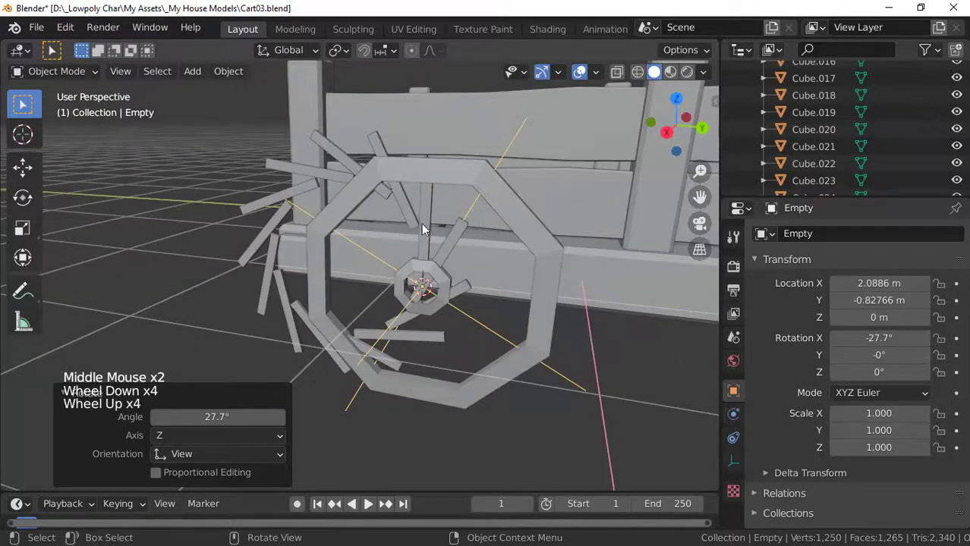
scroll(440, 249, "up", 3)
scroll(433, 329, "down", 4)
middle_click_drag(433, 329, 475, 321)
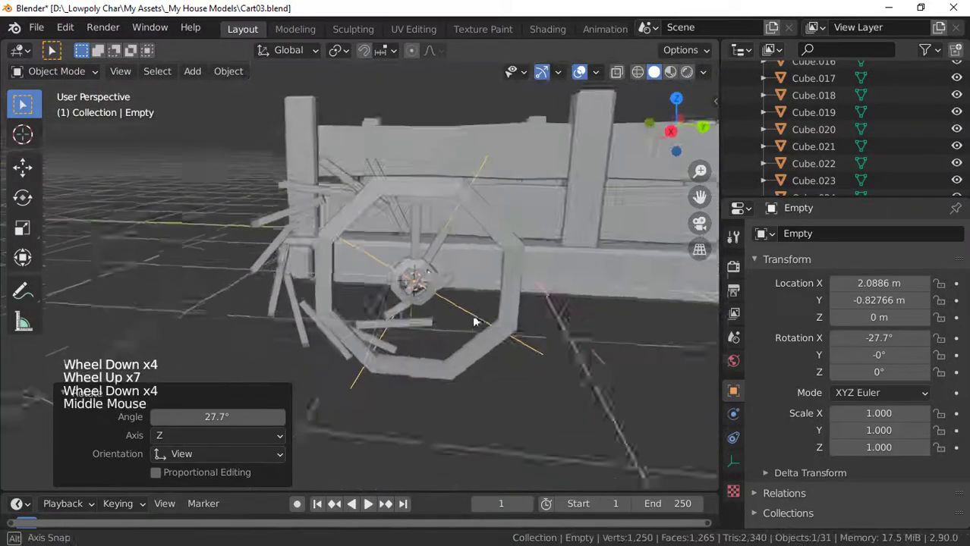
scroll(416, 252, "up", 1)
scroll(416, 252, "up", 1)
middle_click_drag(416, 251, 434, 266)
left_click(435, 226)
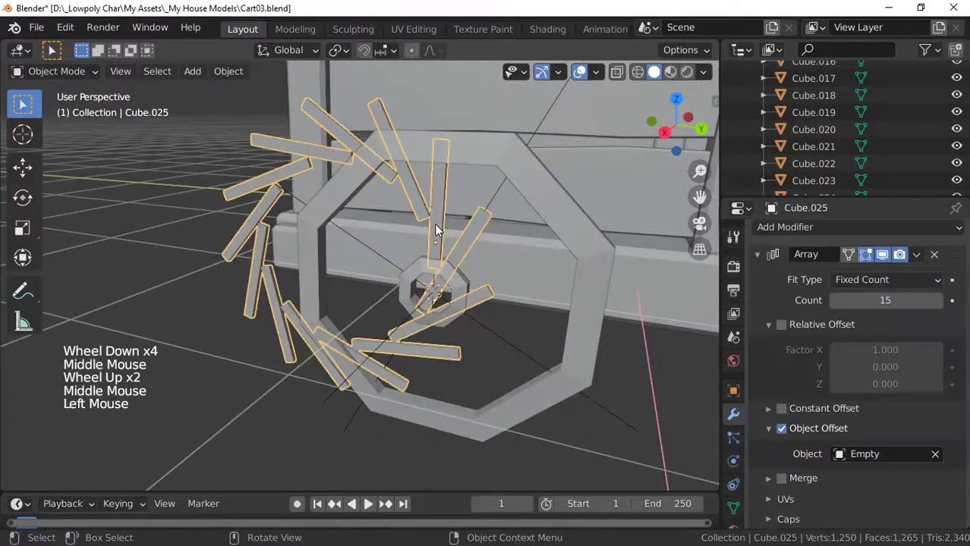
scroll(436, 236, "down", 3)
scroll(439, 254, "up", 3)
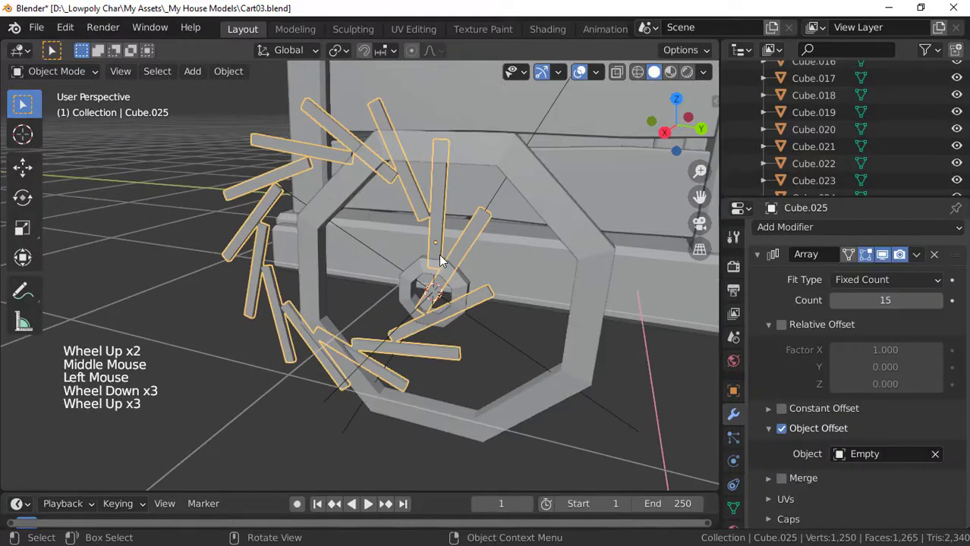
right_click(434, 209)
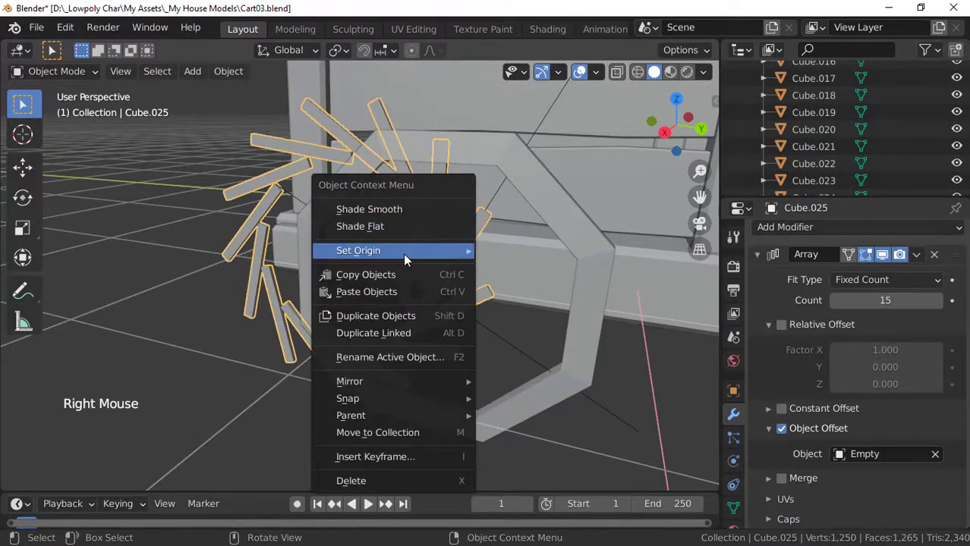
mouse_move(403, 253)
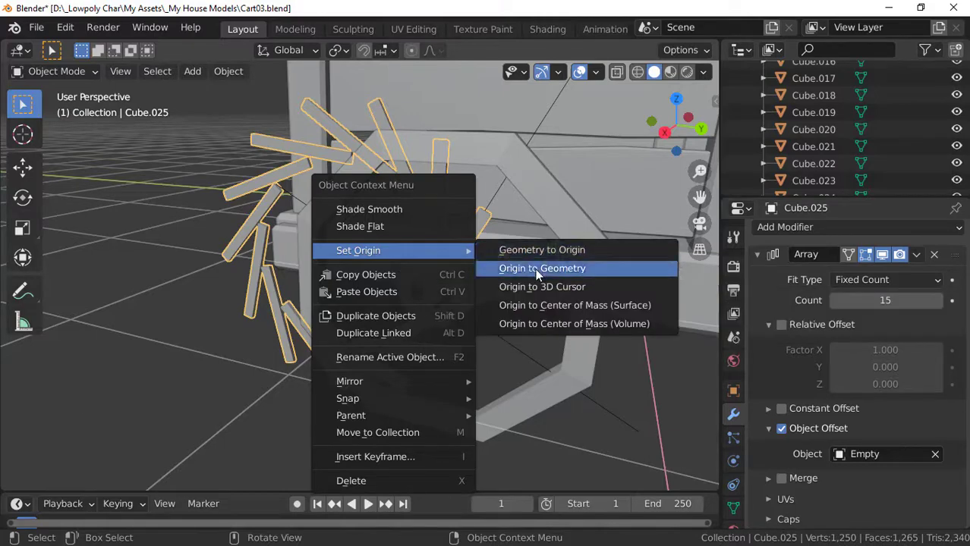
left_click(546, 287)
- Examine how the arrayed spokes are spaced around the hub and meet the octagonal rim, in side and perspective views
scroll(532, 303, "down", 4)
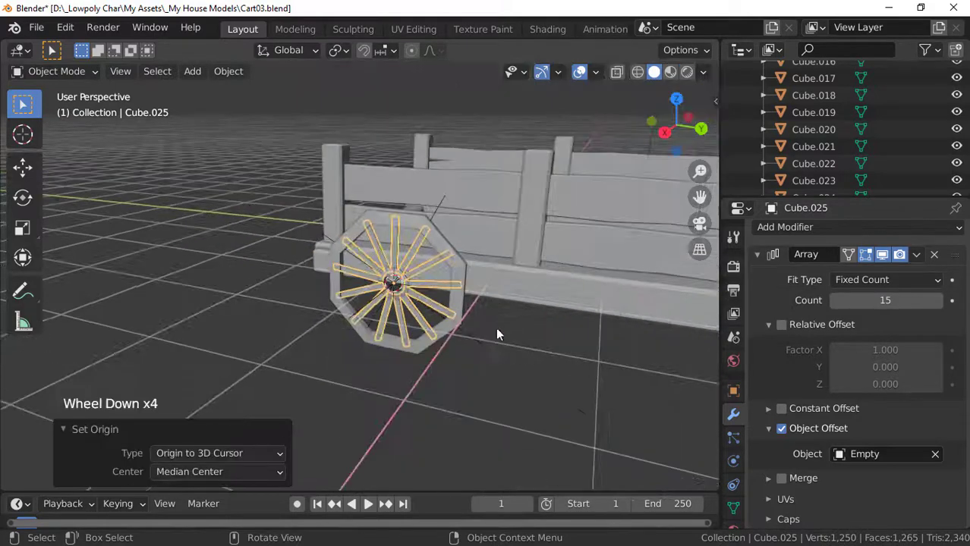
middle_click_drag(495, 327, 444, 364)
scroll(523, 321, "up", 3)
middle_click_drag(523, 321, 461, 327)
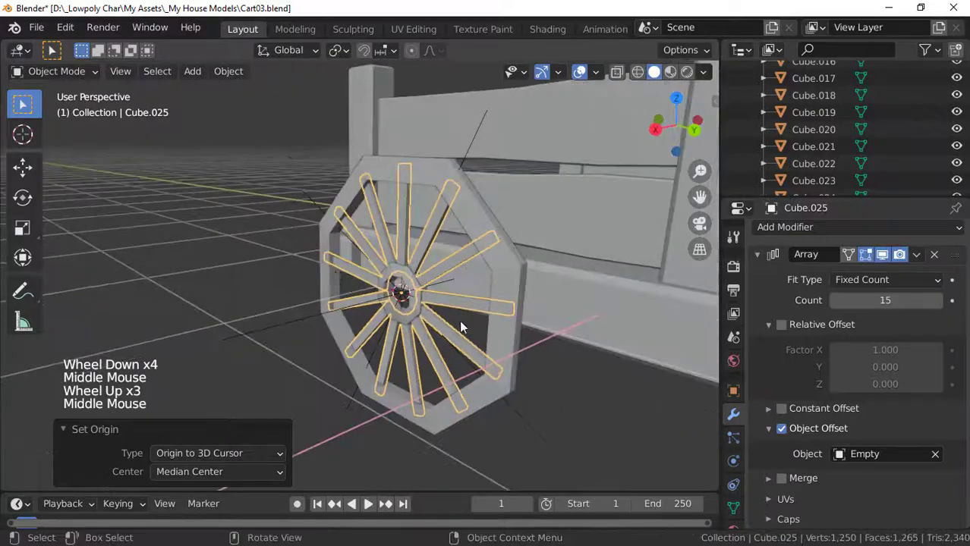
key("KP_3")
scroll(436, 303, "down", 4)
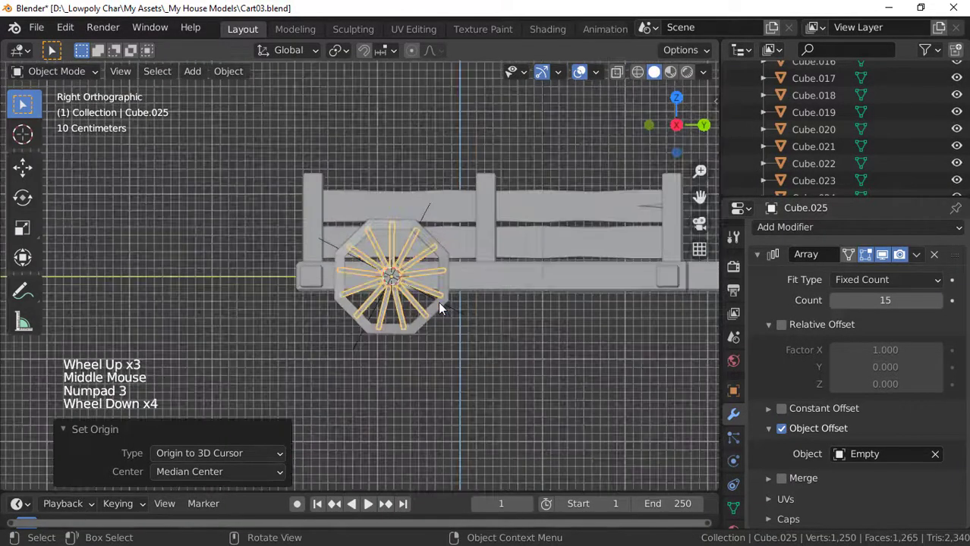
scroll(438, 302, "up", 2)
scroll(407, 302, "up", 4)
middle_click_drag(568, 284, 487, 295, "shift")
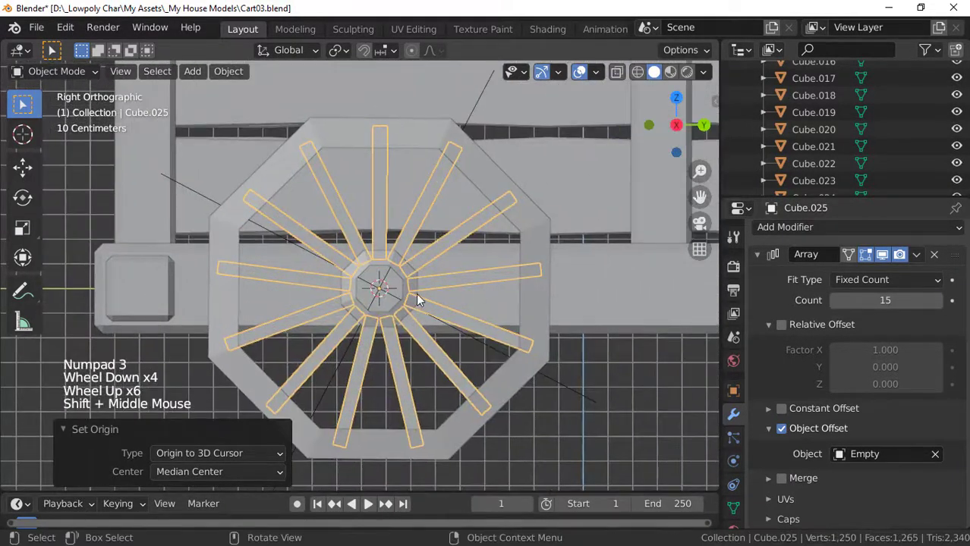
middle_click_drag(416, 298, 352, 212)
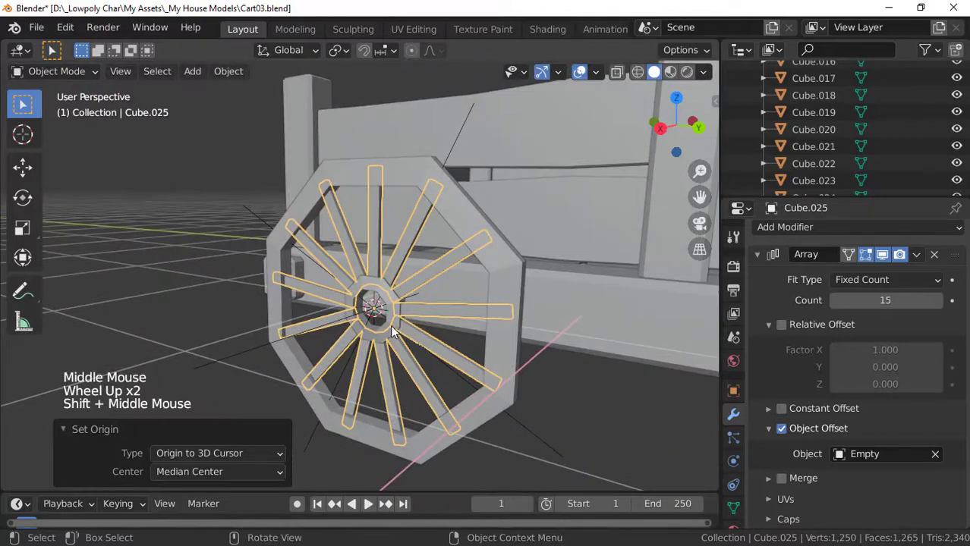
scroll(392, 327, "down", 4)
key("KP_3")
scroll(400, 334, "up", 2)
middle_click_drag(401, 334, 359, 352)
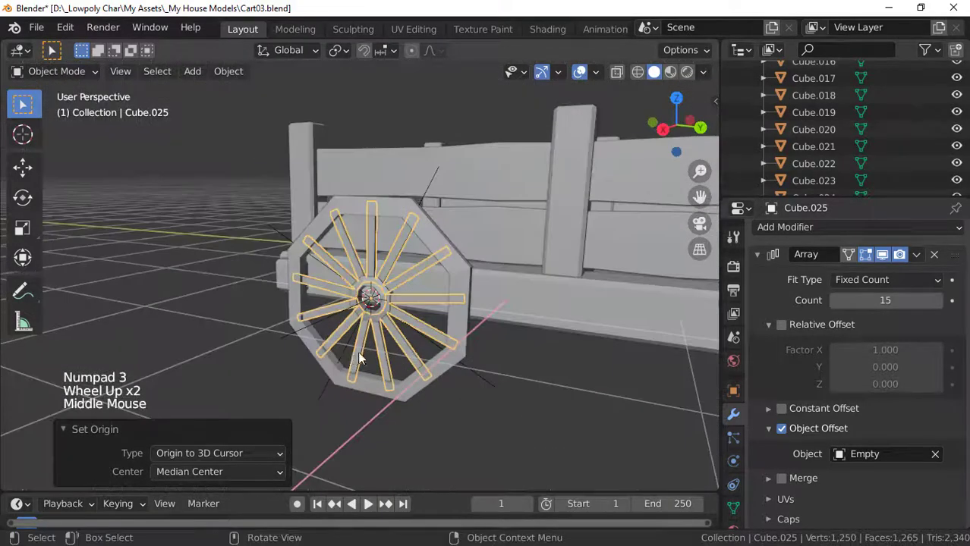
scroll(468, 314, "up", 3)
middle_click_drag(468, 313, 441, 321, "shift")
scroll(415, 272, "down", 3)
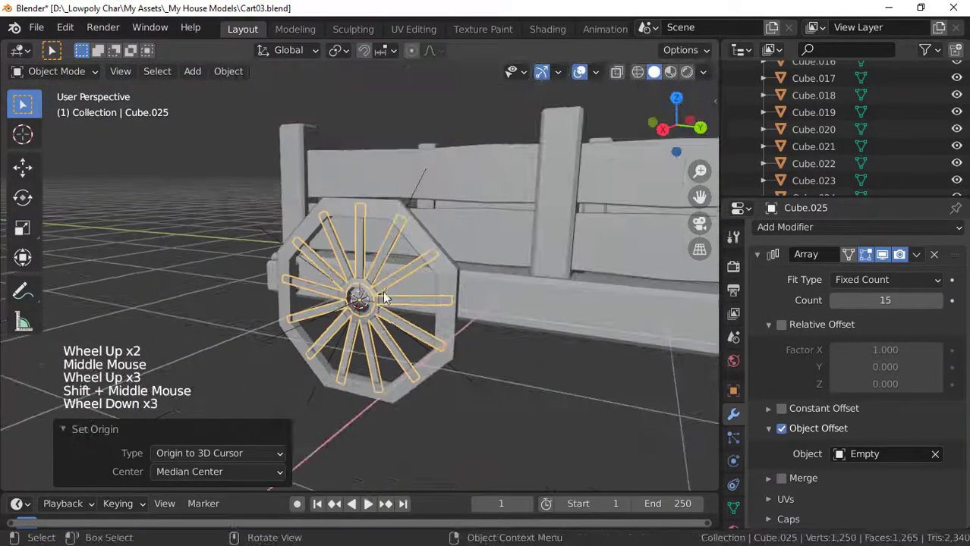
middle_click_drag(384, 298, 315, 379)
- Select the hub empty, show its transform values in the right side view and set its X rotation to -24°
left_click(273, 327)
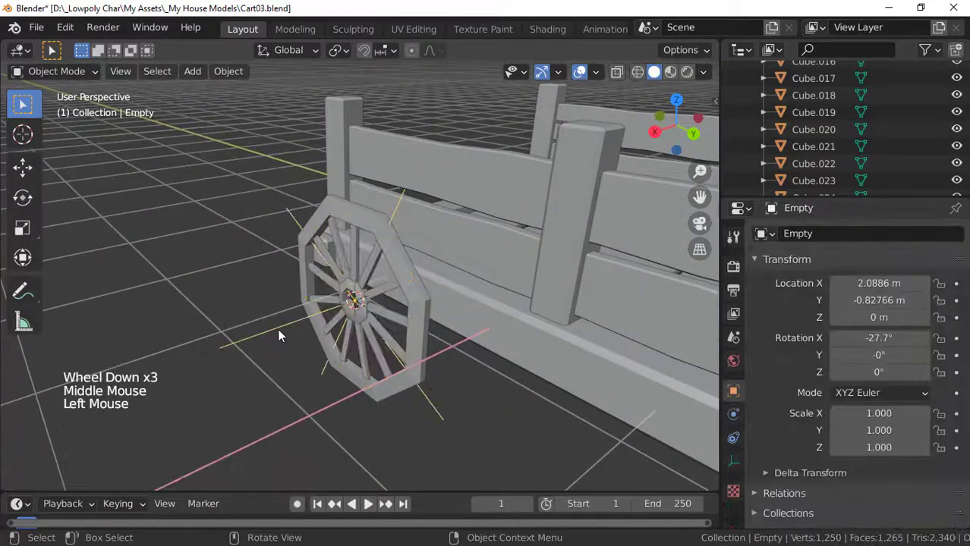
key("KP_3")
scroll(339, 349, "down", 4)
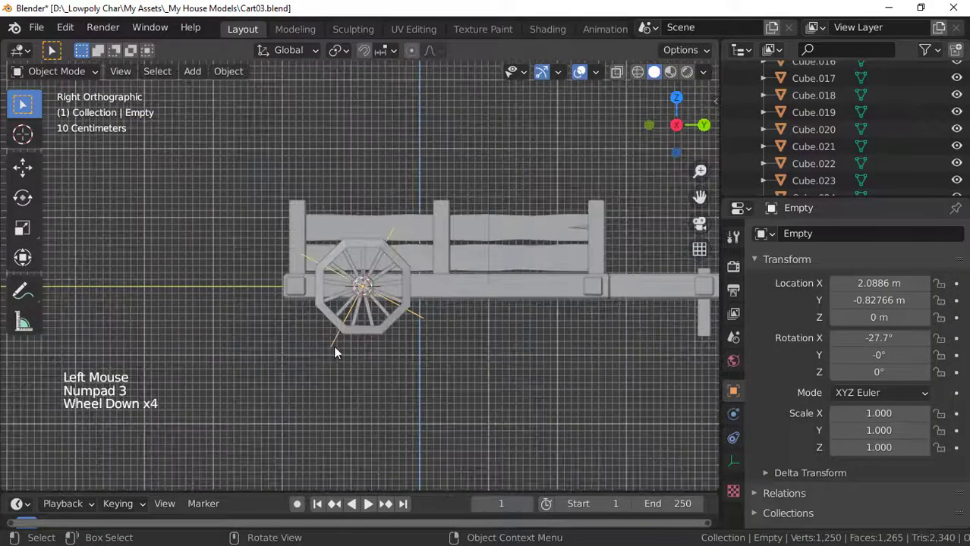
scroll(296, 294, "up", 2)
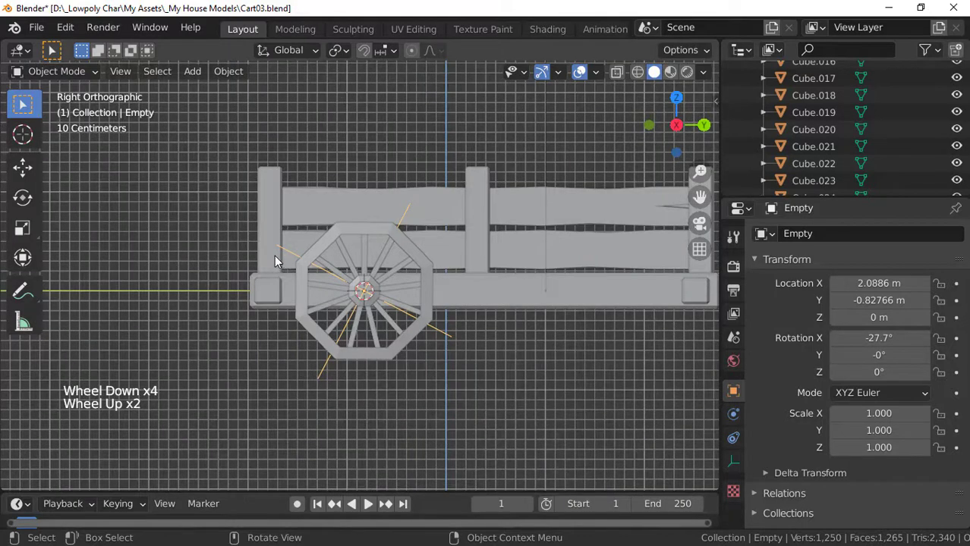
key("n")
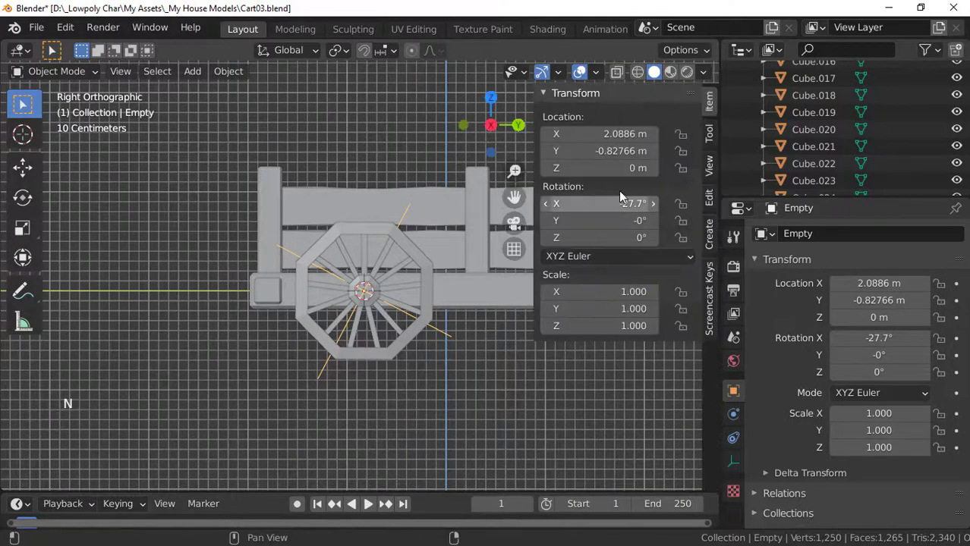
scroll(242, 224, "up", 1)
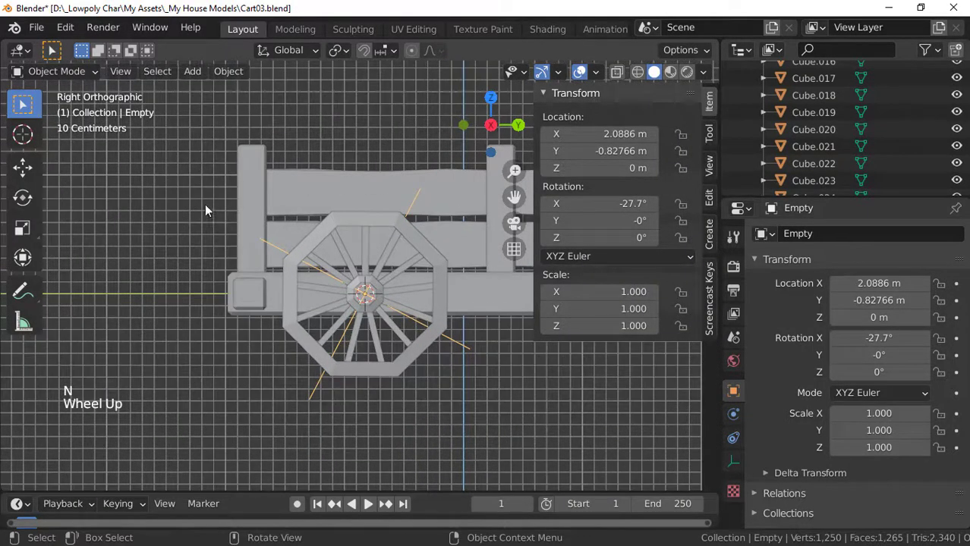
key("r")
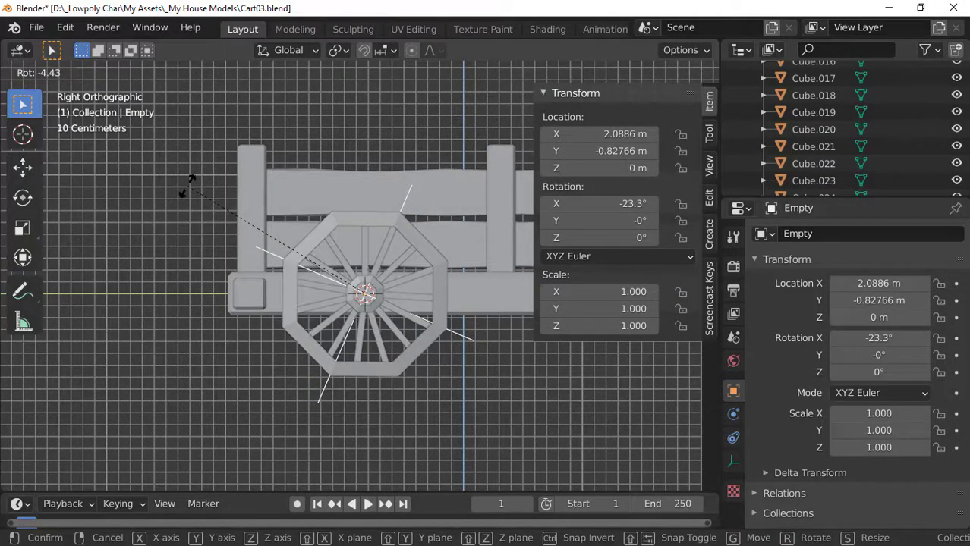
left_click(188, 186)
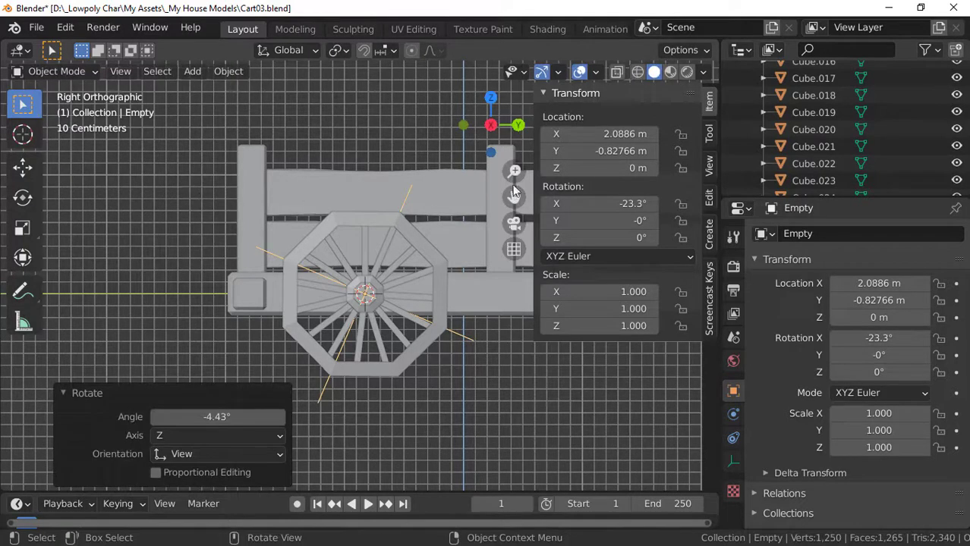
left_click(622, 203)
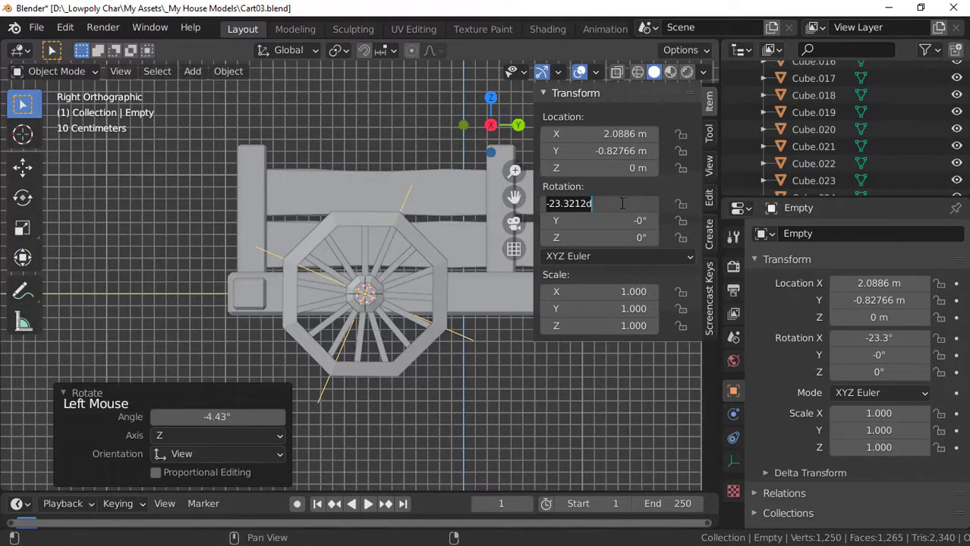
key("BackSpace")
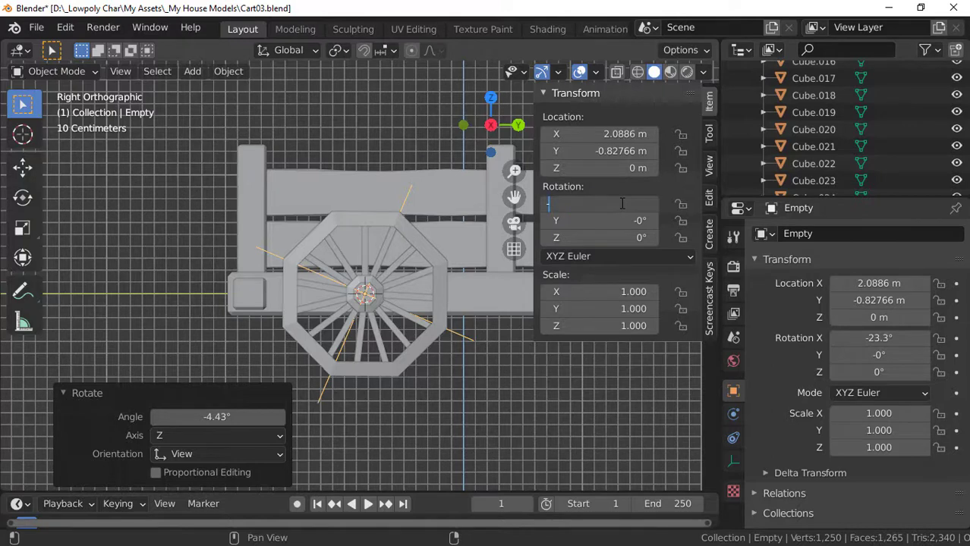
type("-24")
key("Return")
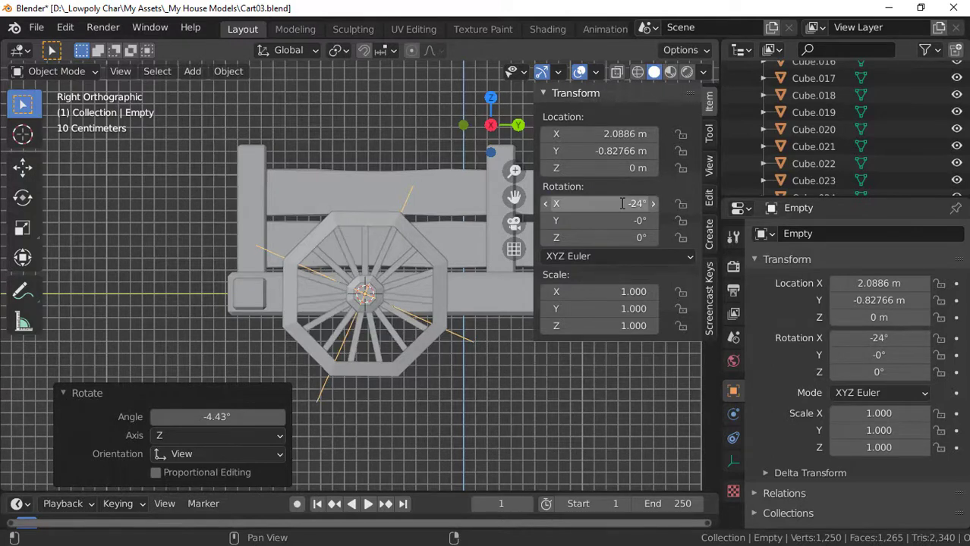
left_click(465, 426)
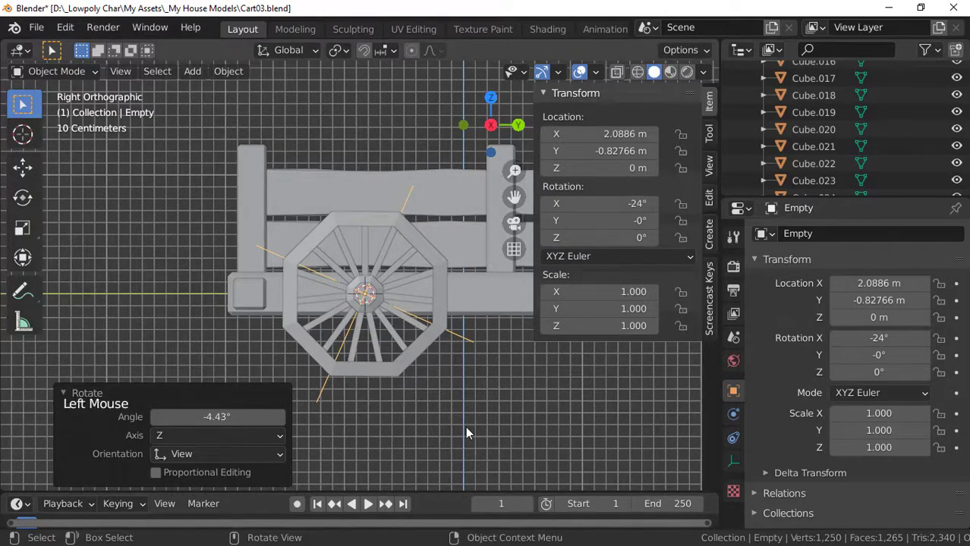
- Inspect the spacing of the spokes around the wheel in perspective
middle_click_drag(465, 426, 430, 415)
scroll(394, 344, "up", 3)
middle_click_drag(394, 345, 380, 287)
scroll(409, 326, "up", 3)
scroll(410, 327, "down", 4)
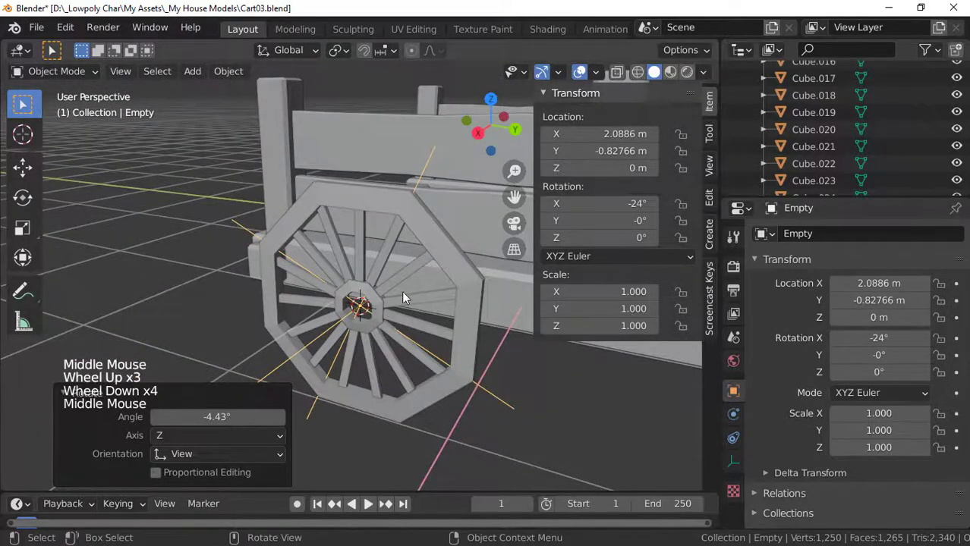
scroll(396, 357, "down", 4)
middle_click_drag(396, 363, 396, 390)
scroll(339, 290, "up", 2)
- Put away the transform values in the viewport and hide the empty at the wheel hub
key("n")
scroll(337, 313, "down", 4)
scroll(336, 313, "up", 2)
scroll(416, 326, "up", 2)
key("h")
scroll(412, 327, "down", 5)
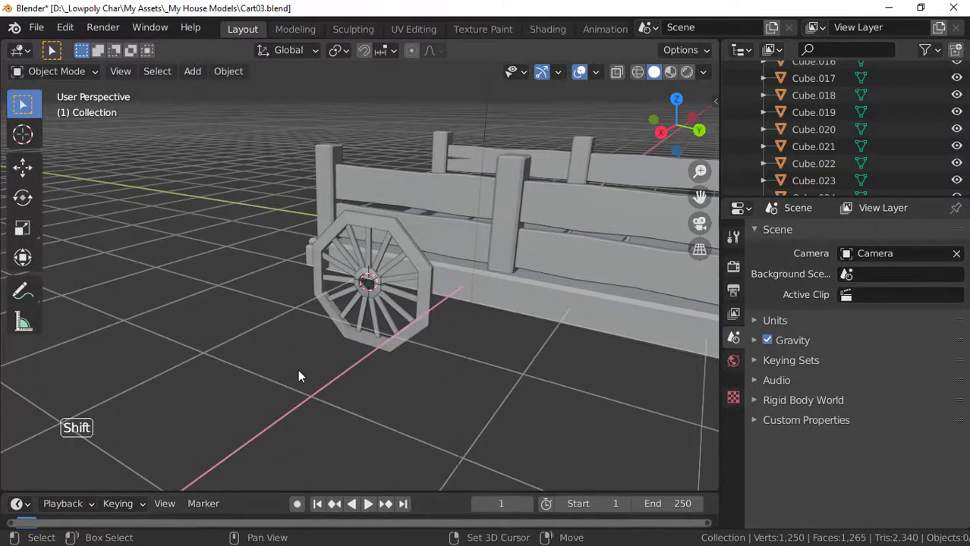
- Add a mesh cylinder at the wheel hub with 8 vertices
key("shift+a")
mouse_move(242, 205)
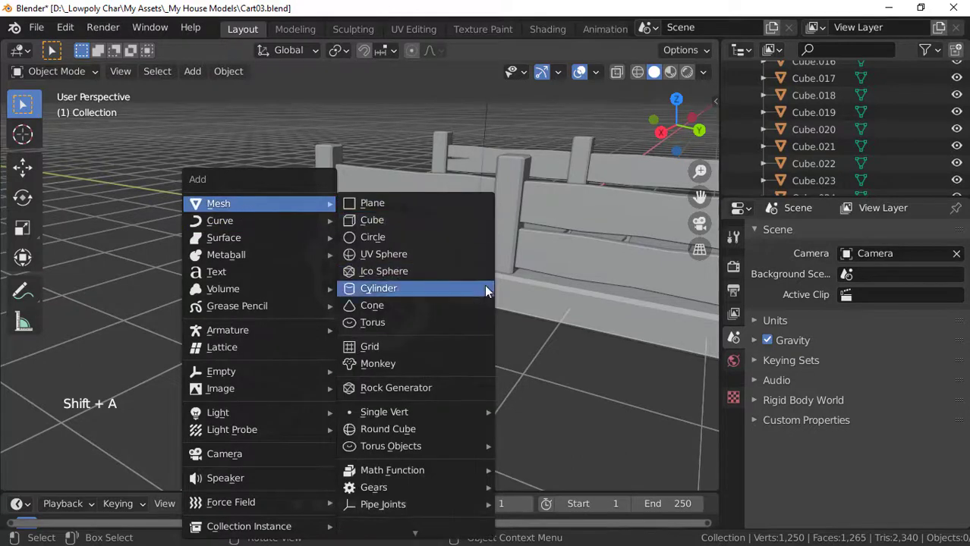
left_click(484, 288)
left_click(196, 276)
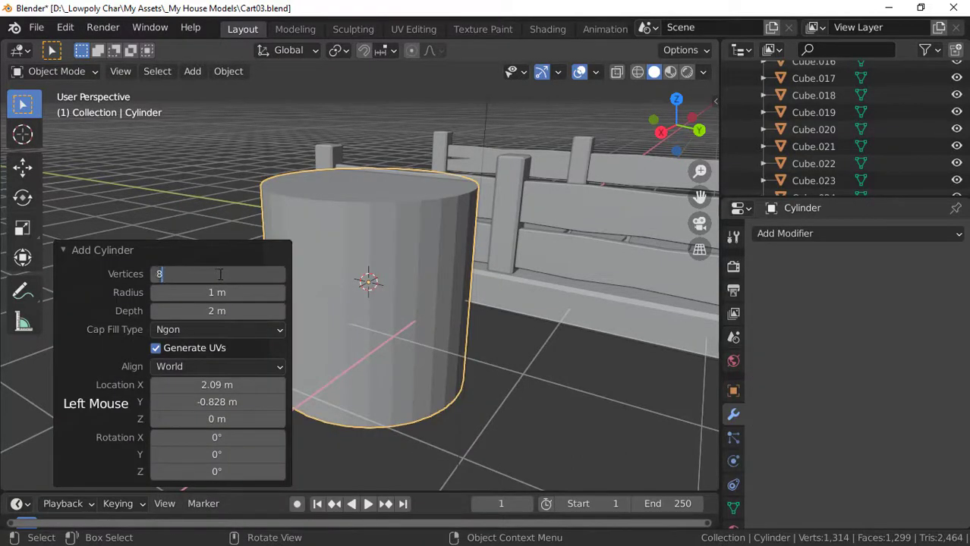
type("8")
key("Return")
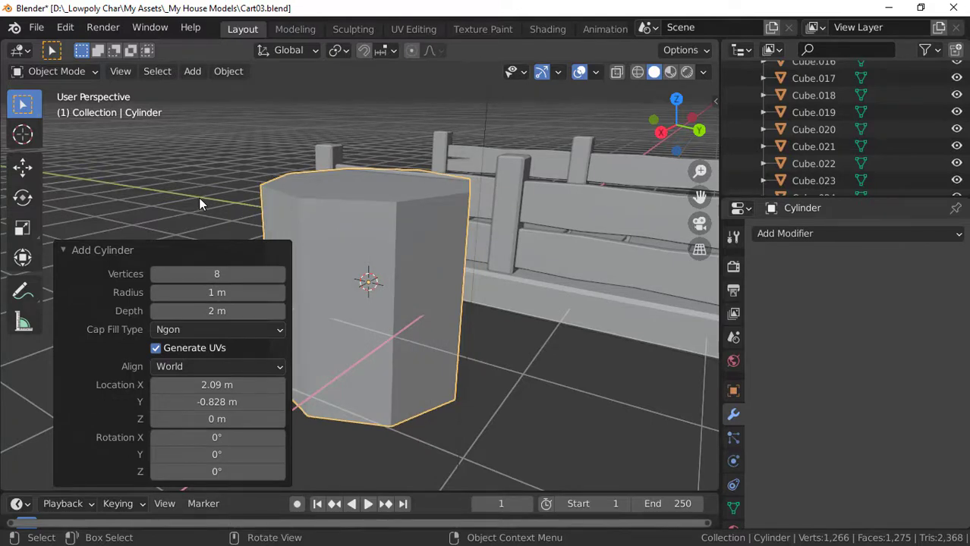
- Rotate the new cylinder 90° about the Y axis and scale it down to fit inside the wheel hub's face
type("ry90")
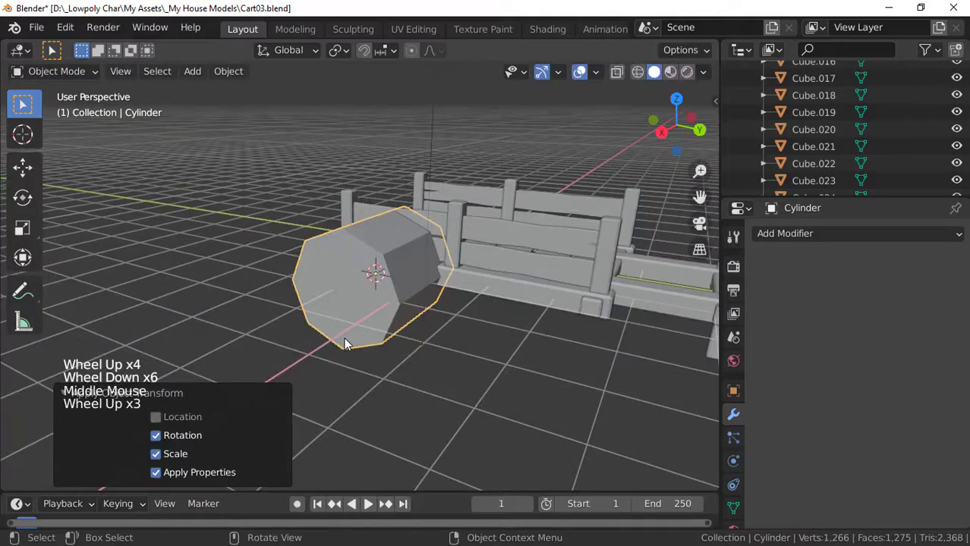
key("KP_3")
scroll(208, 229, "up", 3)
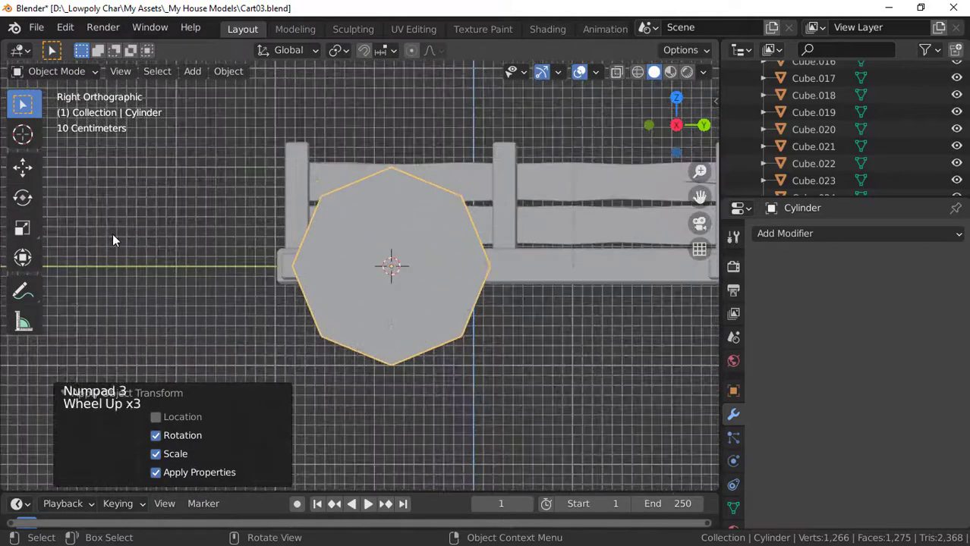
key("s")
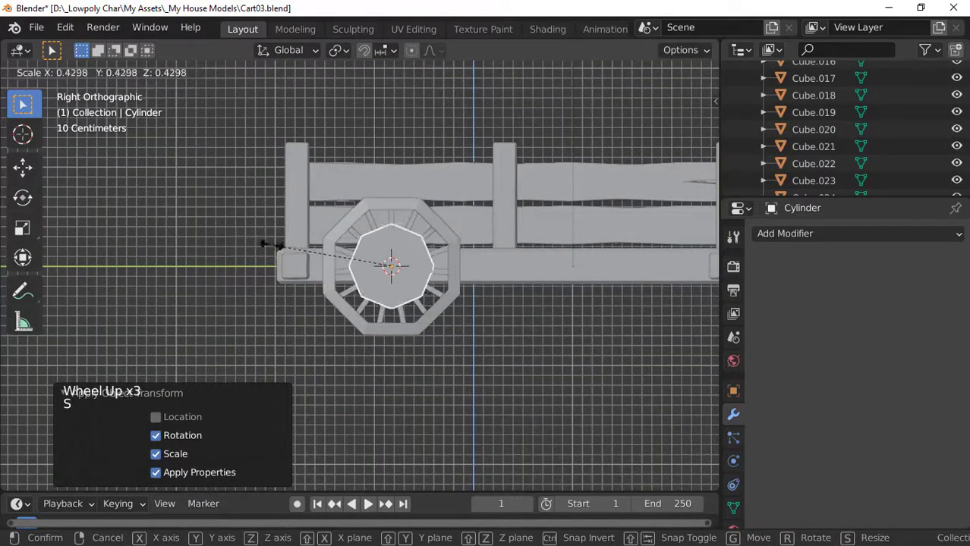
left_click(343, 250)
scroll(328, 258, "up", 4)
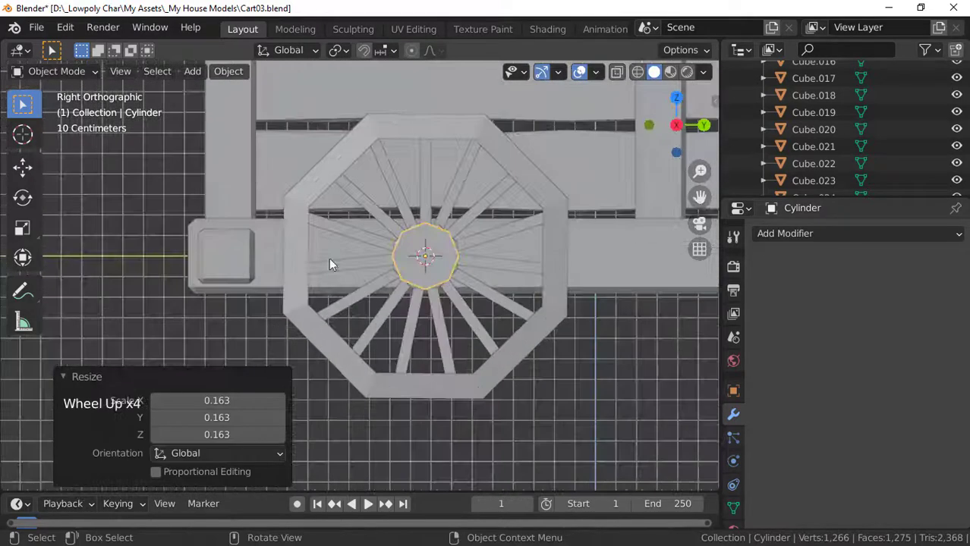
key("s")
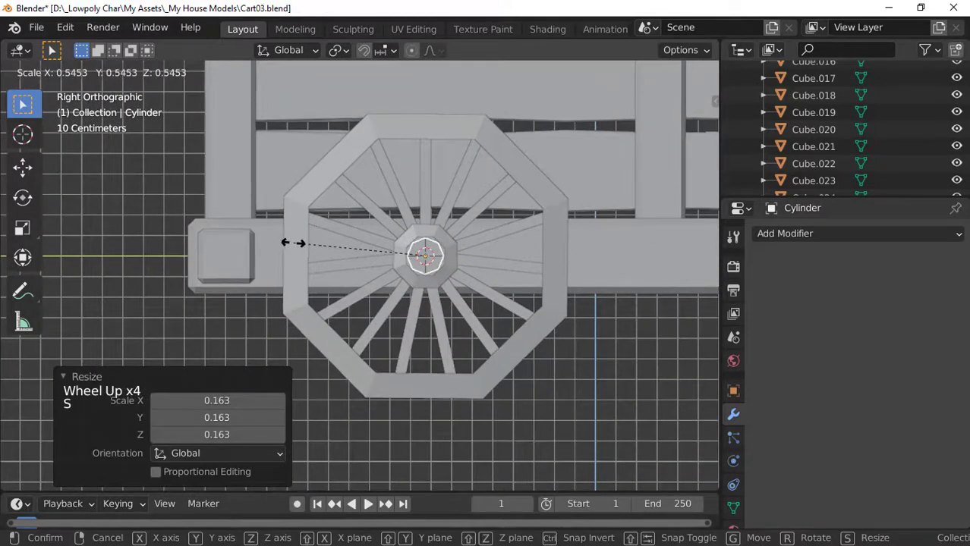
left_click(289, 243)
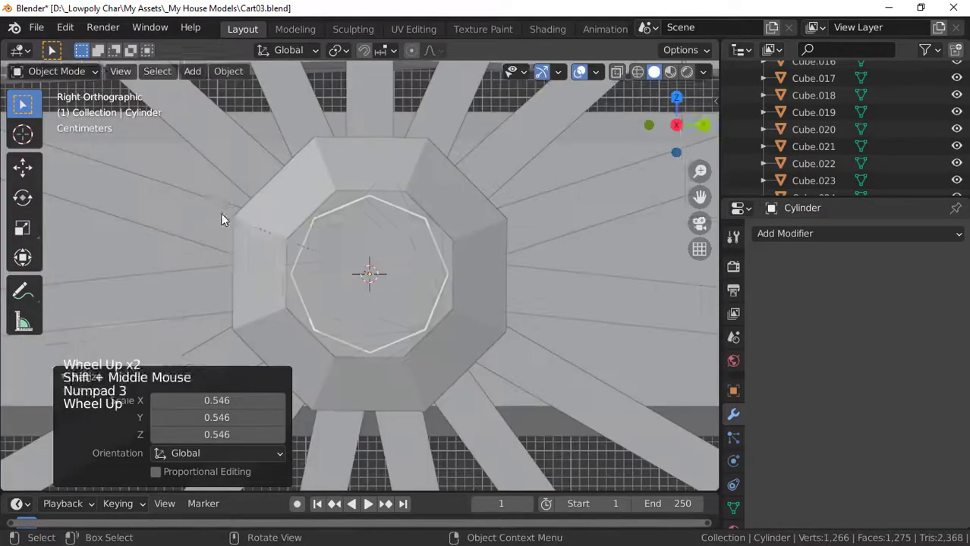
- Rotate the cylinder about -20.2° in the right side view and enlarge it by about 1.101 to match the hub's octagonal face
key("r")
left_click(223, 268)
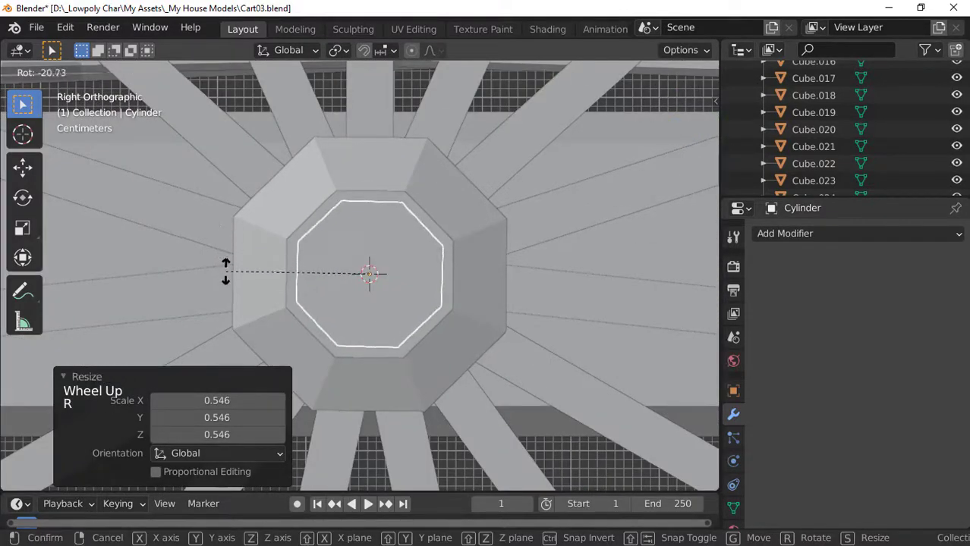
key("s")
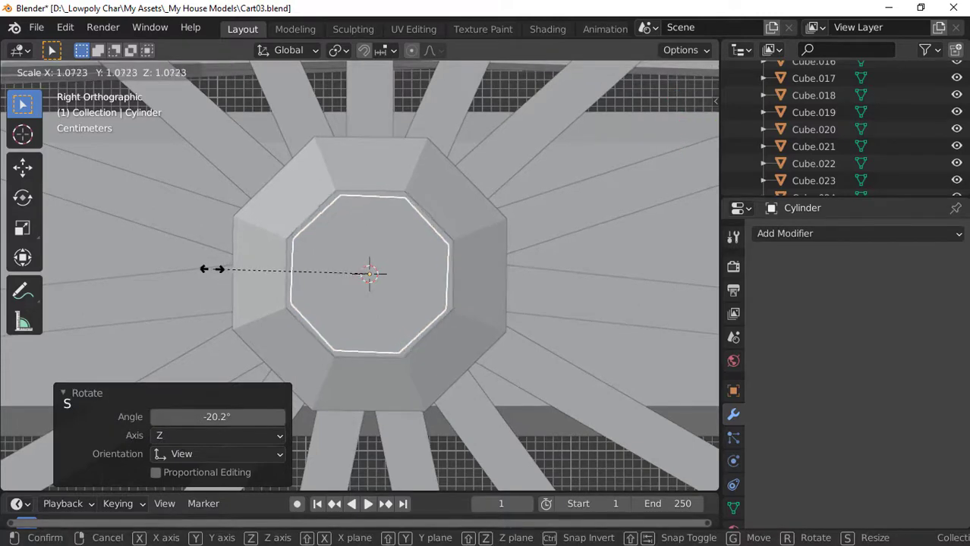
left_click(210, 273)
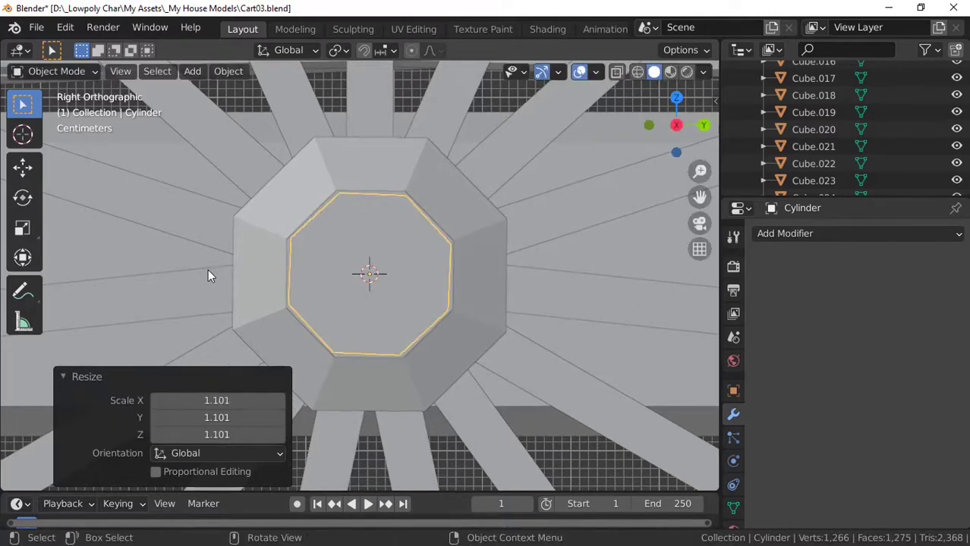
- Show the cylinder's transform values in the viewport and apply its rotation and scale
scroll(462, 269, "down", 5)
middle_click_drag(462, 269, 375, 286)
scroll(360, 296, "up", 4)
left_click(358, 277)
key("n")
scroll(329, 279, "down", 6)
scroll(330, 280, "up", 3)
key("ctrl+a")
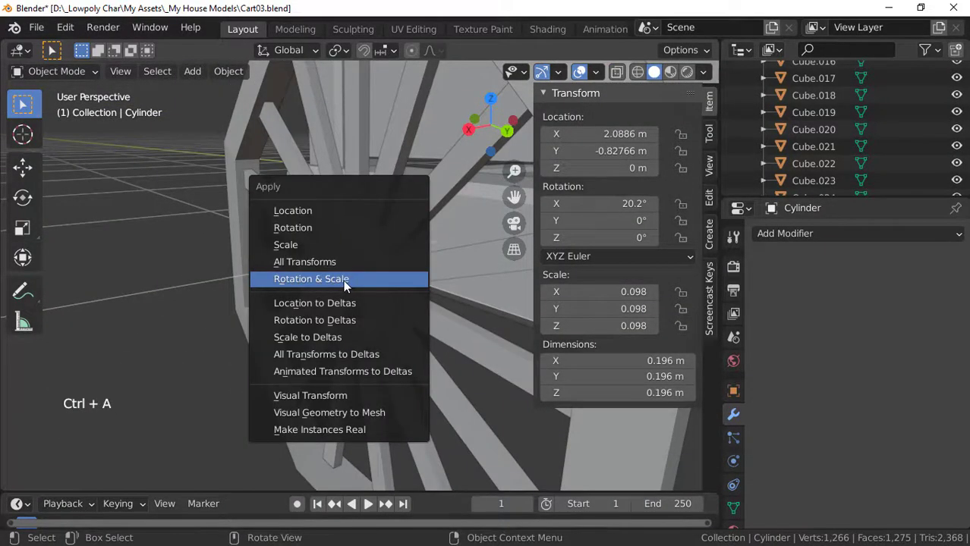
left_click(343, 280)
- Select all parts of the wheel together in the top view
scroll(350, 297, "down", 5)
scroll(364, 296, "up", 4)
middle_click_drag(384, 295, 340, 278)
scroll(374, 297, "down", 3)
key("KP_7")
key("KP_7")
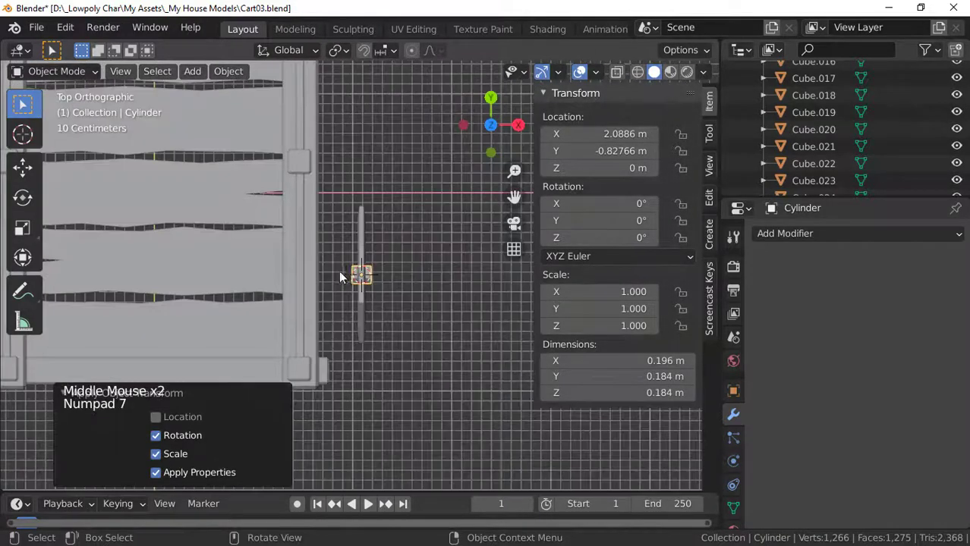
left_click_drag(356, 141, 473, 361)
- Move the arrayed wheel spokes along the global X axis
middle_click_drag(436, 383, 334, 311)
scroll(356, 303, "up", 3)
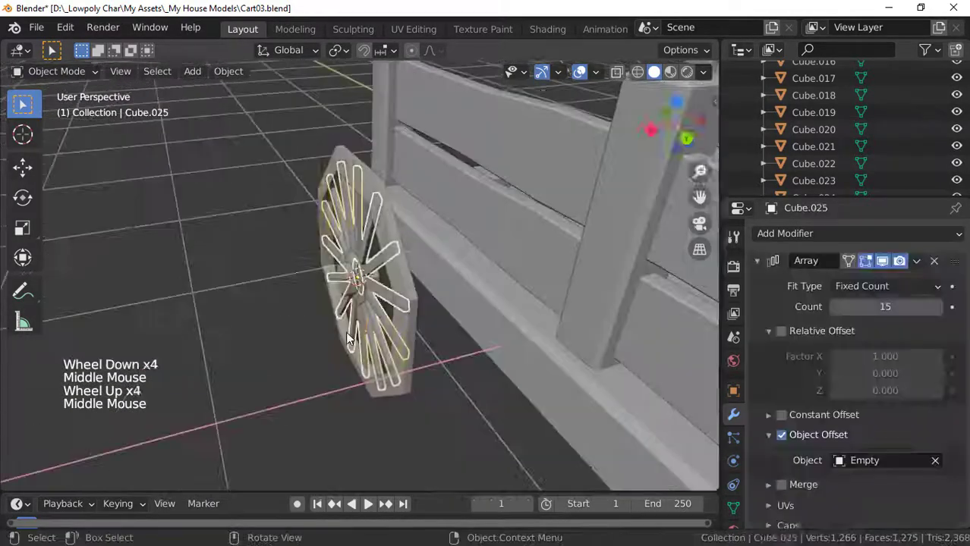
key("g")
key("x")
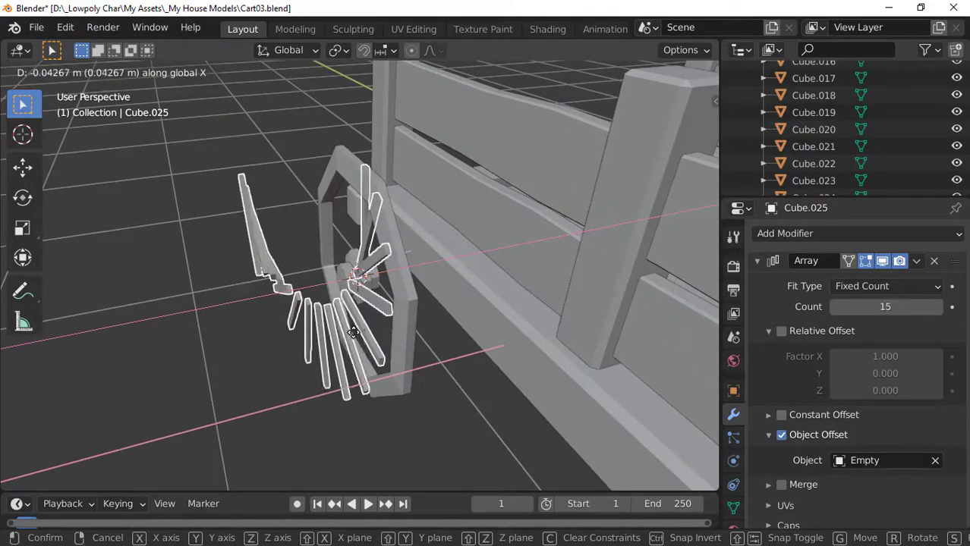
- Finish moving the arrayed wheel spokes along the X axis, reveal all hidden objects and clear the selection
left_click(357, 338)
scroll(358, 350, "down", 4)
scroll(358, 355, "up", 3)
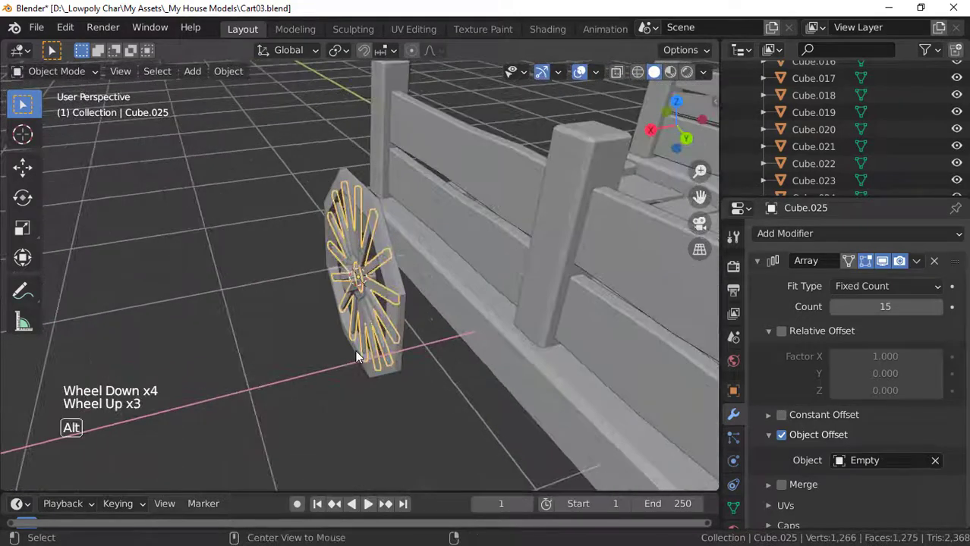
key("alt+h")
middle_click_drag(438, 382, 347, 288)
left_click(266, 340)
middle_click_drag(266, 340, 328, 302)
scroll(357, 292, "up", 3)
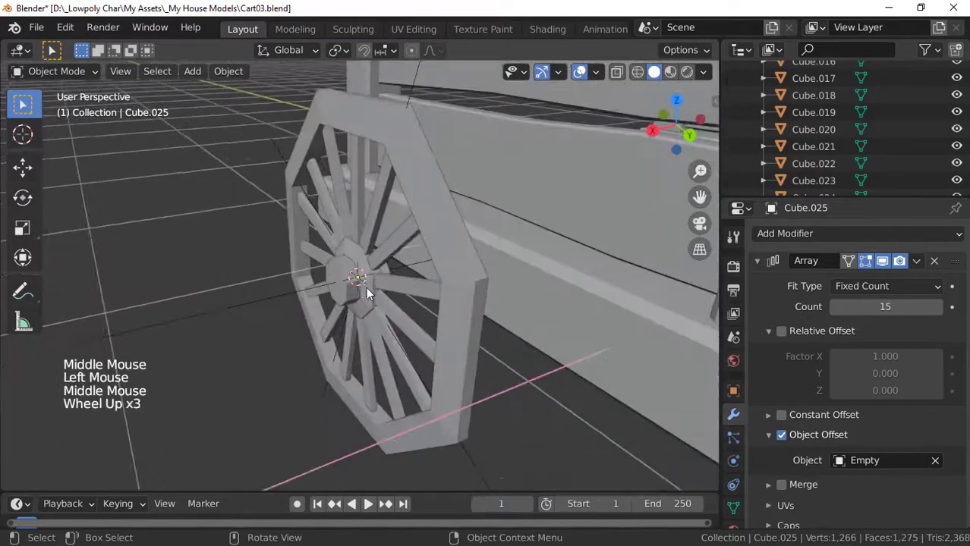
scroll(380, 282, "down", 3)
- Select all parts of the wheel together and move them about -0.322 m along X toward the cart
middle_click_drag(381, 282, 270, 225)
left_click_drag(277, 157, 379, 392)
middle_click_drag(365, 371, 234, 298)
scroll(346, 298, "up", 3)
scroll(349, 302, "down", 3)
scroll(304, 301, "up", 1)
key("g")
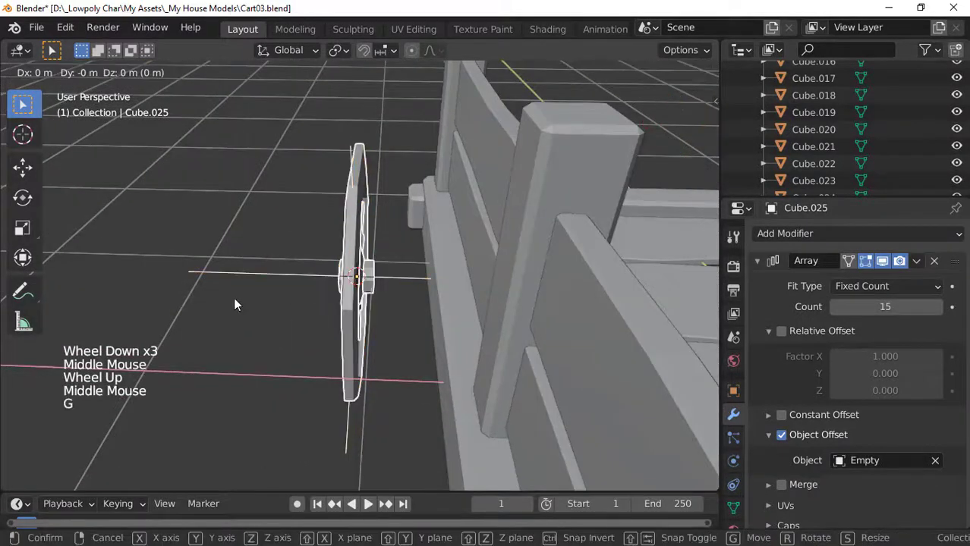
key("x")
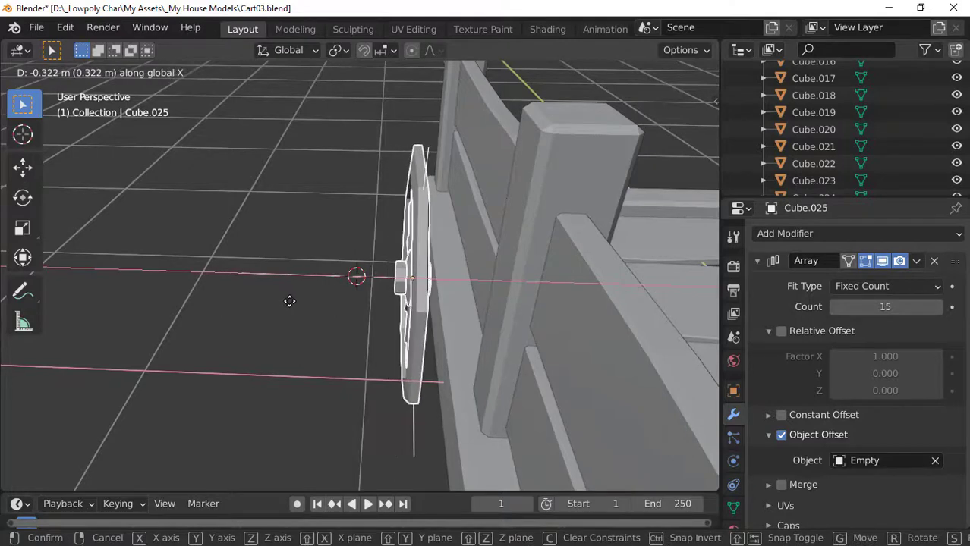
left_click(288, 301)
- In the top view, move the whole wheel about 0.028 m along X away from the cart's side beam
middle_click_drag(336, 301, 381, 285)
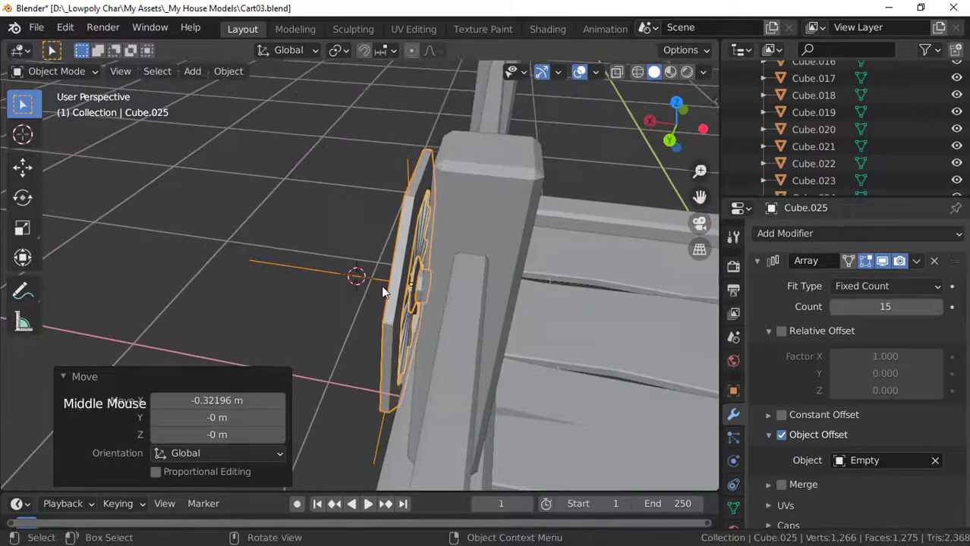
key("KP_7")
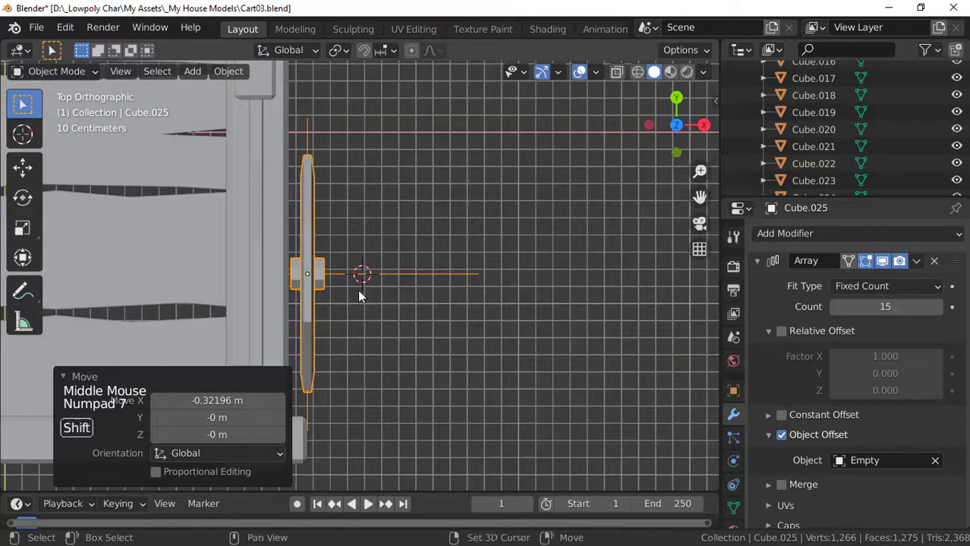
middle_click_drag(359, 295, 412, 264, "shift")
scroll(412, 264, "up", 2)
scroll(340, 253, "up", 1)
middle_click_drag(340, 254, 368, 263, "shift")
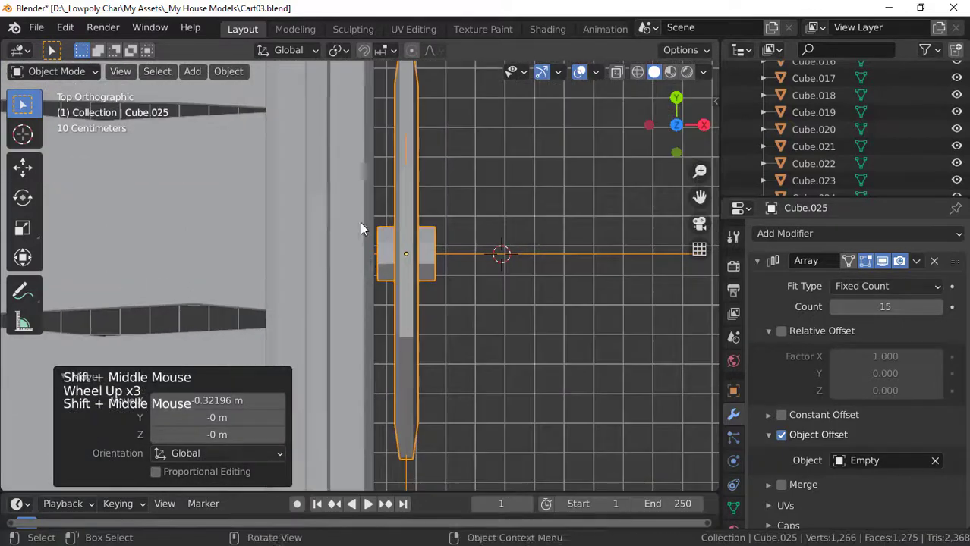
middle_click_drag(360, 224, 386, 251, "shift")
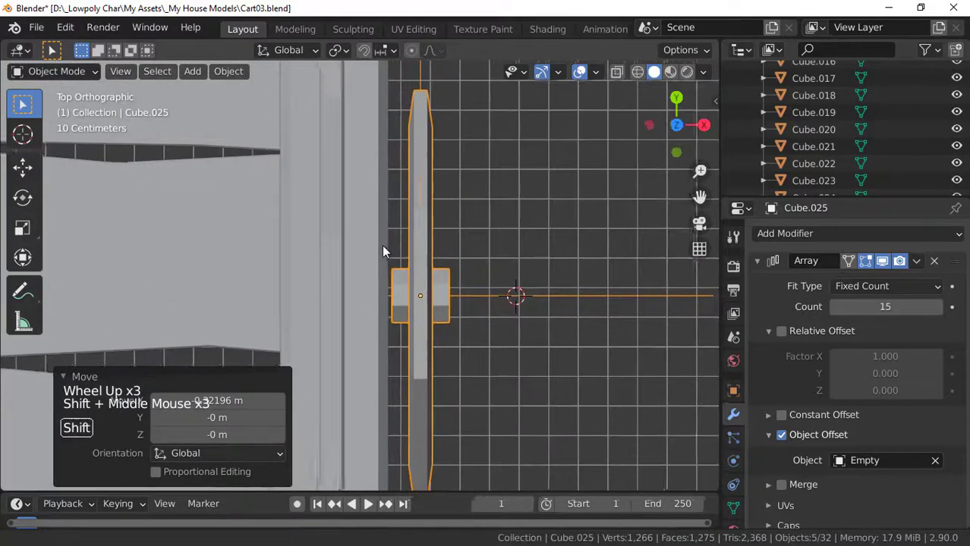
scroll(396, 262, "down", 7)
scroll(409, 241, "up", 4)
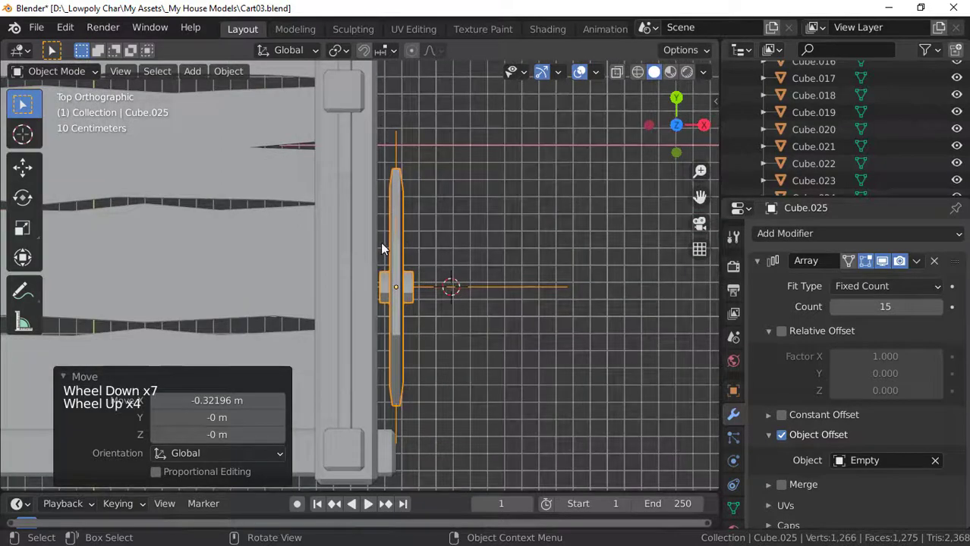
scroll(380, 242, "up", 3)
scroll(382, 244, "down", 3)
scroll(372, 256, "up", 1)
key("g")
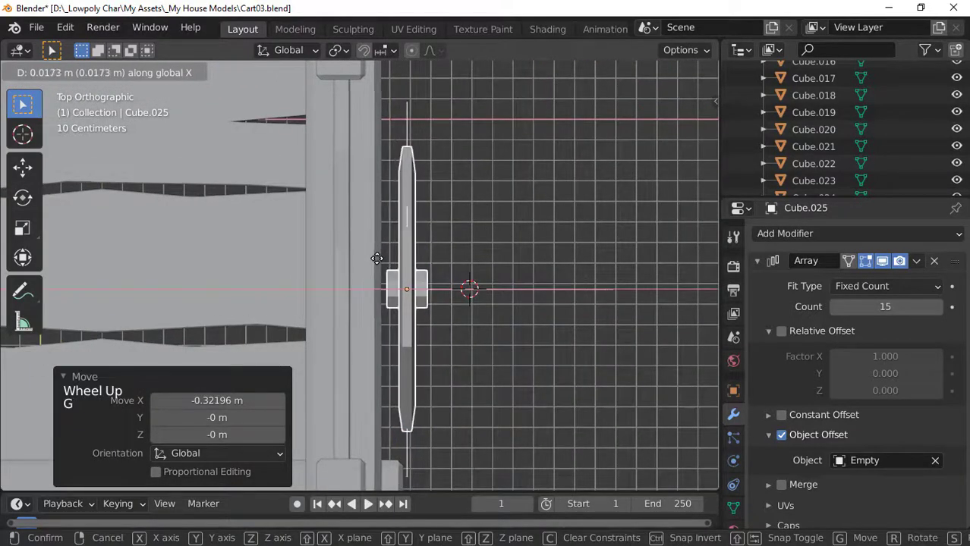
left_click(378, 262)
- Shift the wheel about -0.01 m along X so its hub sits closer to the cart
key("g")
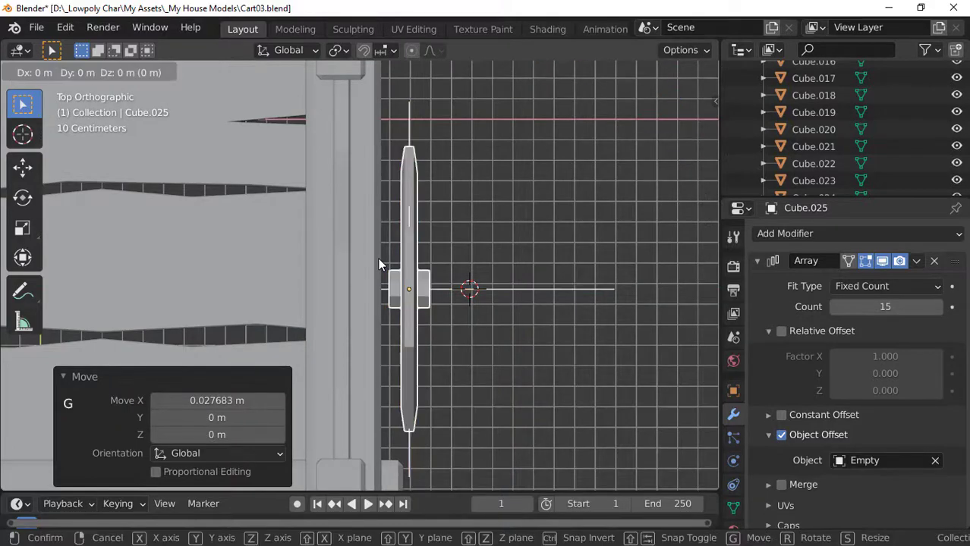
key("x")
left_click(376, 258)
scroll(375, 262, "down", 4)
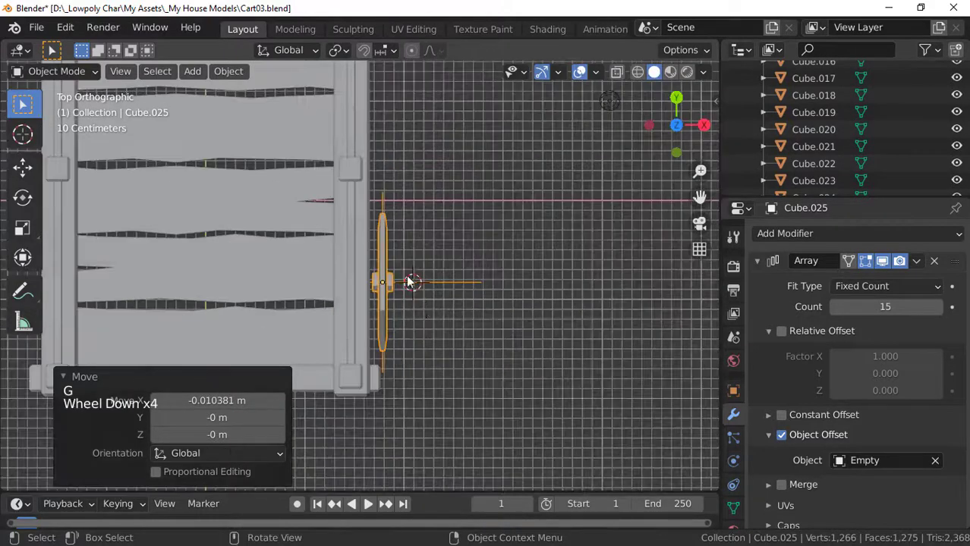
- In Edit Mode, move the end face of the hub cylinder nearest the cart about -0.06 m along X into the beam
scroll(385, 277, "up", 4)
middle_click_drag(434, 316, 323, 282)
scroll(330, 278, "up", 4)
scroll(324, 281, "up", 1)
left_click(254, 256)
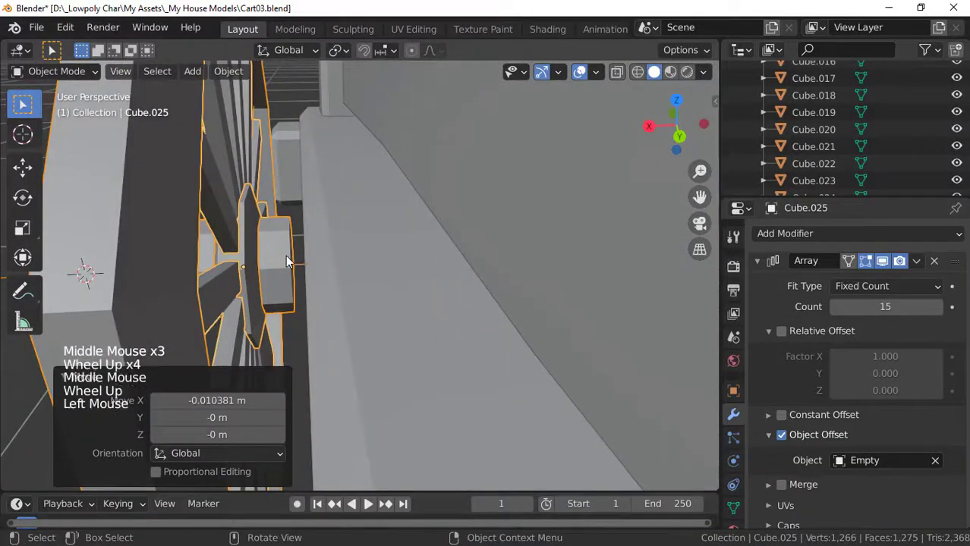
scroll(321, 282, "up", 1)
middle_click_drag(252, 255, 264, 333)
scroll(244, 271, "down", 3)
scroll(266, 297, "up", 1)
scroll(261, 296, "up", 2)
key("Tab")
left_click(277, 248)
key("KP_Divide")
scroll(376, 292, "down", 6)
key("slash")
scroll(342, 314, "up", 1)
key("g")
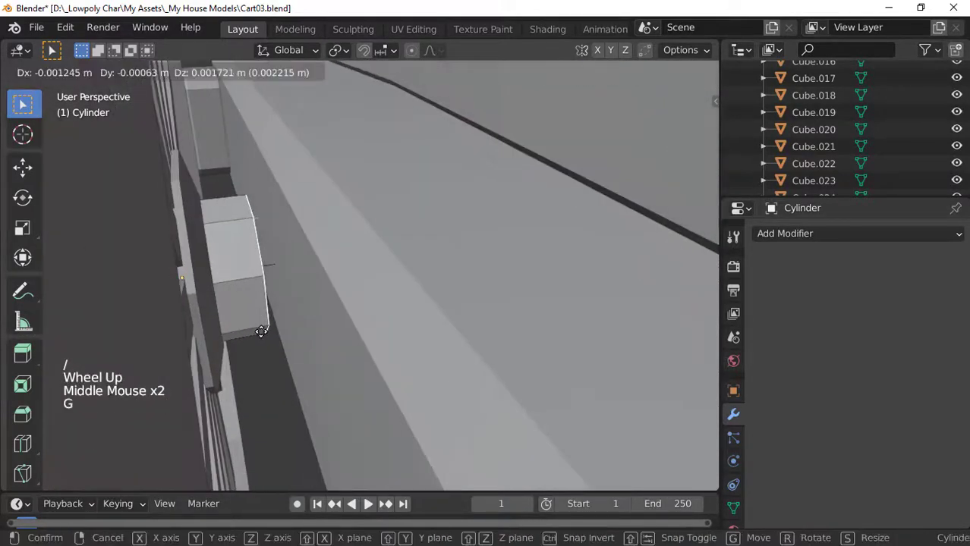
key("x")
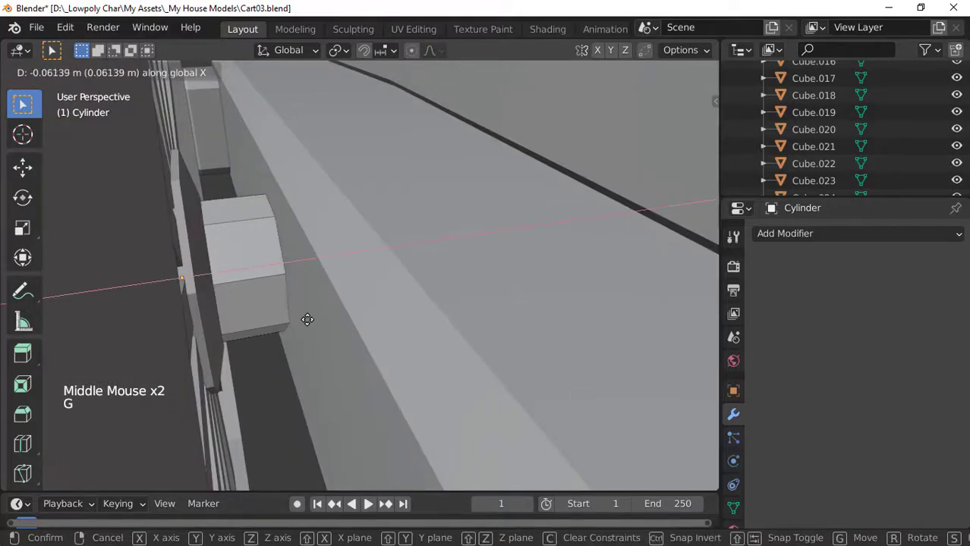
left_click(304, 319)
- Move the hub cylinder's outer end face about 0.012 m along X, away from the cart
scroll(258, 293, "down", 6)
middle_click_drag(258, 293, 266, 314)
scroll(407, 261, "up", 2)
scroll(372, 273, "up", 3)
left_click(358, 254)
key("g")
key("x")
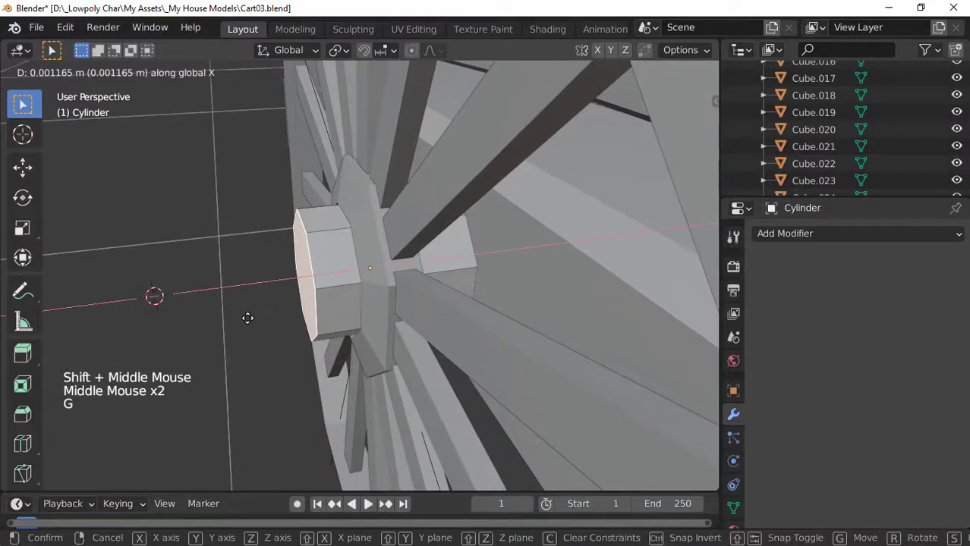
left_click(243, 318)
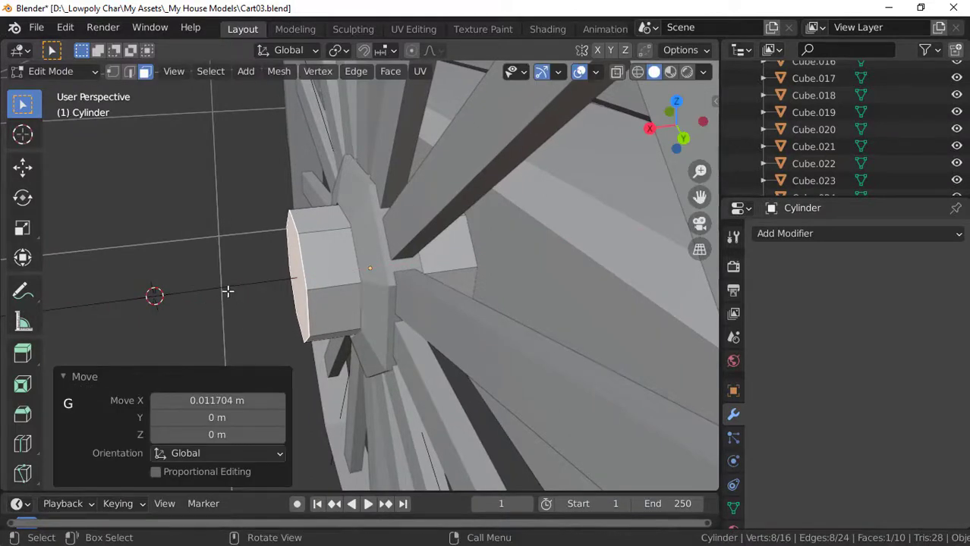
- Extrude the hub's outer face outward by about 0.06 m and turn on Auto Merge Vertices
key("e")
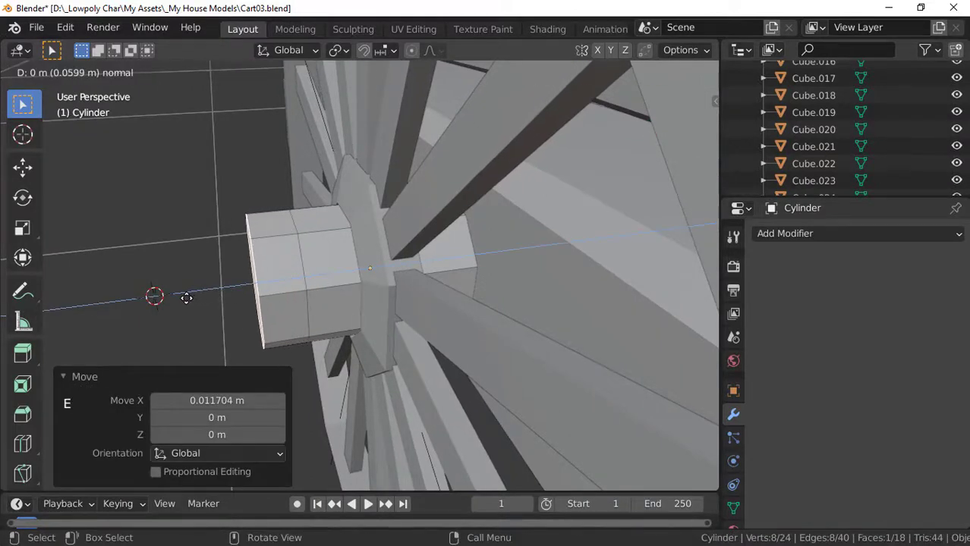
left_click(186, 297)
left_click(645, 50)
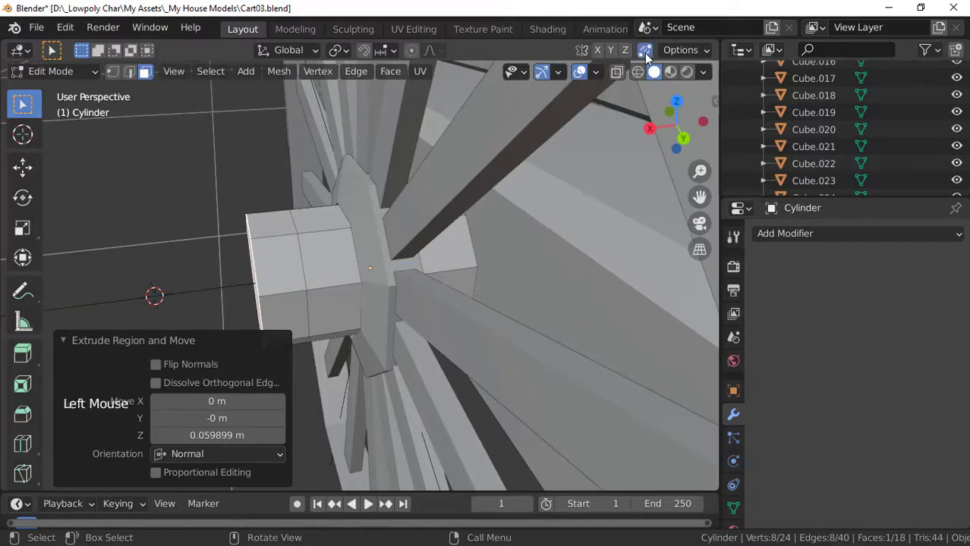
- Scale the extruded face to 0 to give the hub a pointed cap, and return to Object Mode
middle_click_drag(428, 280, 528, 252, "shift")
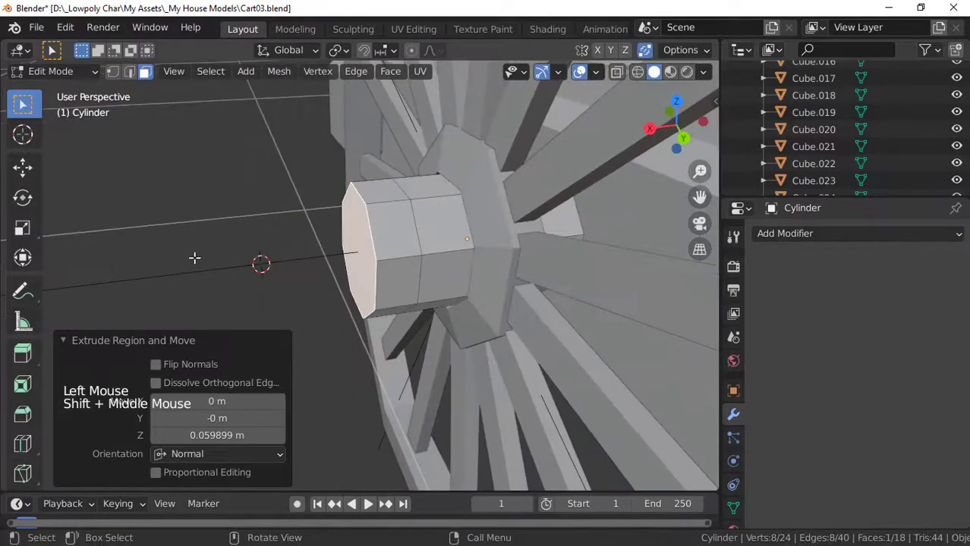
key("s")
key("0")
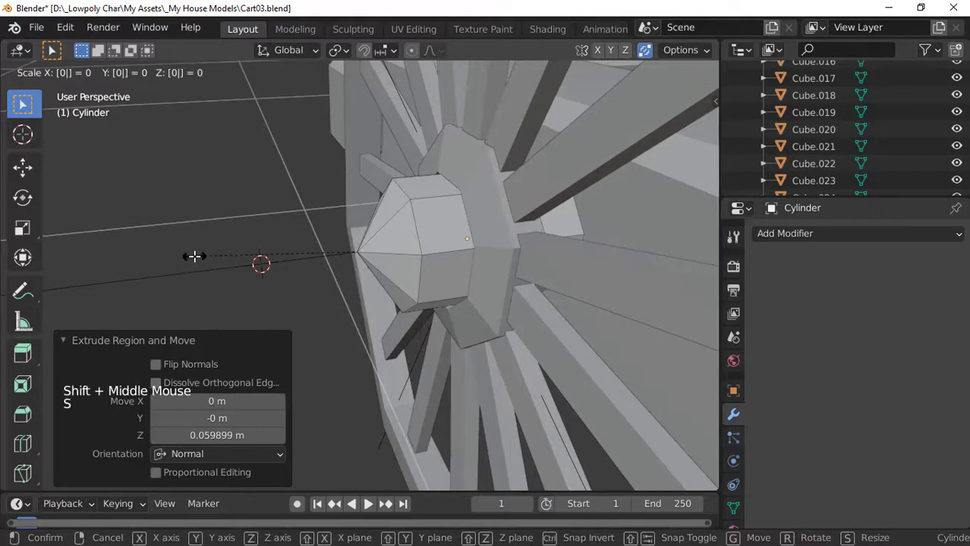
left_click(194, 257)
scroll(278, 322, "down", 6)
middle_click_drag(278, 323, 334, 304)
scroll(333, 303, "up", 2)
middle_click_drag(334, 303, 387, 284)
scroll(387, 284, "up", 4)
middle_click_drag(387, 285, 402, 241)
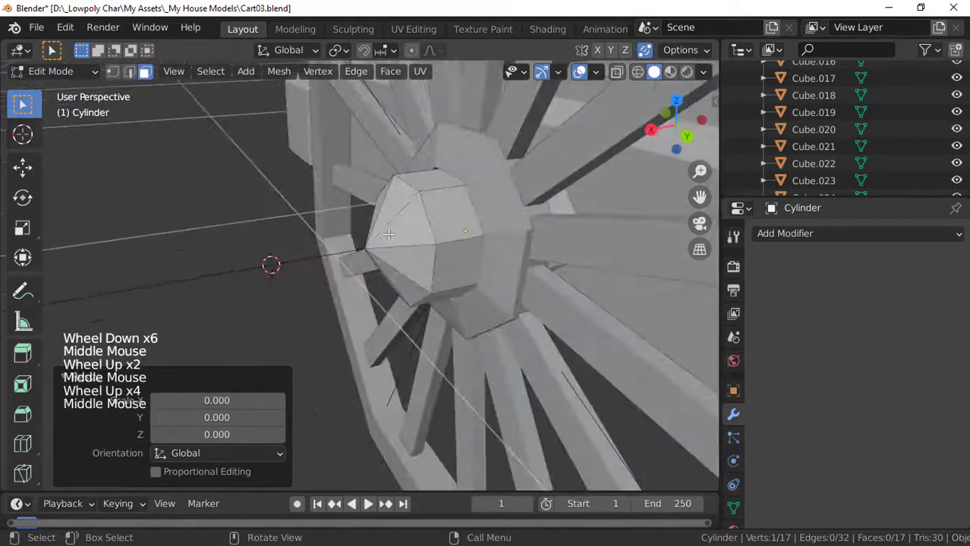
key("Tab")
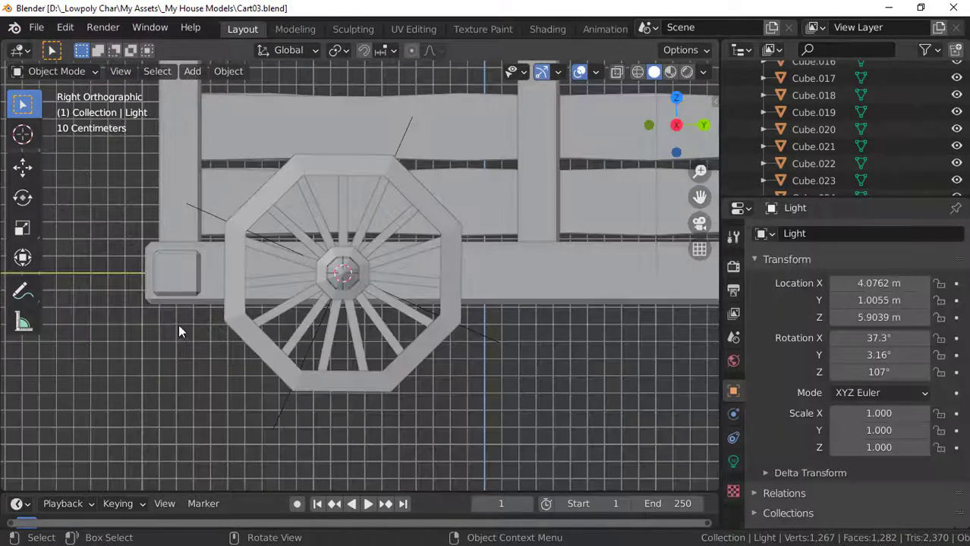
- Add a cube at the 3D cursor on the wheel's centre and scale it uniformly by 0.132
key("shift+a")
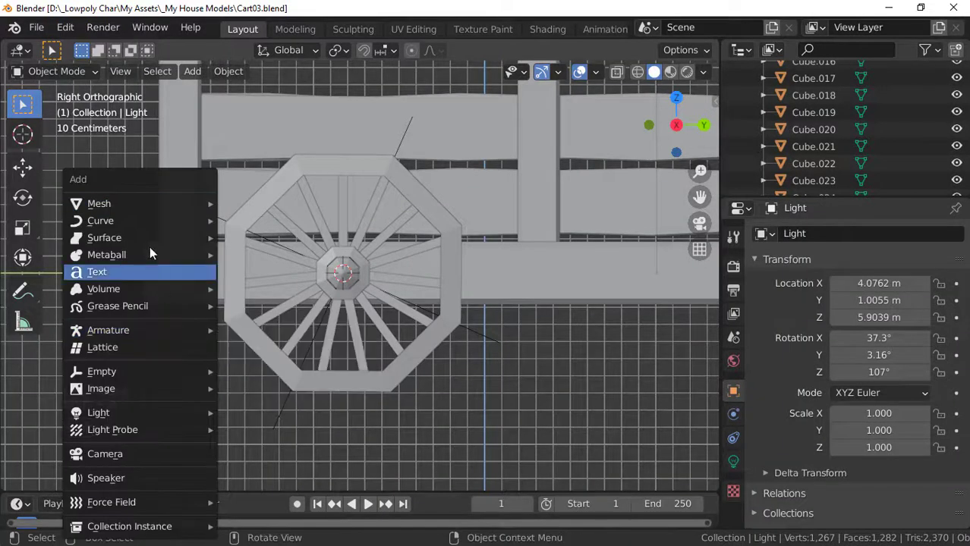
mouse_move(136, 206)
left_click(250, 220)
scroll(237, 273, "down", 4)
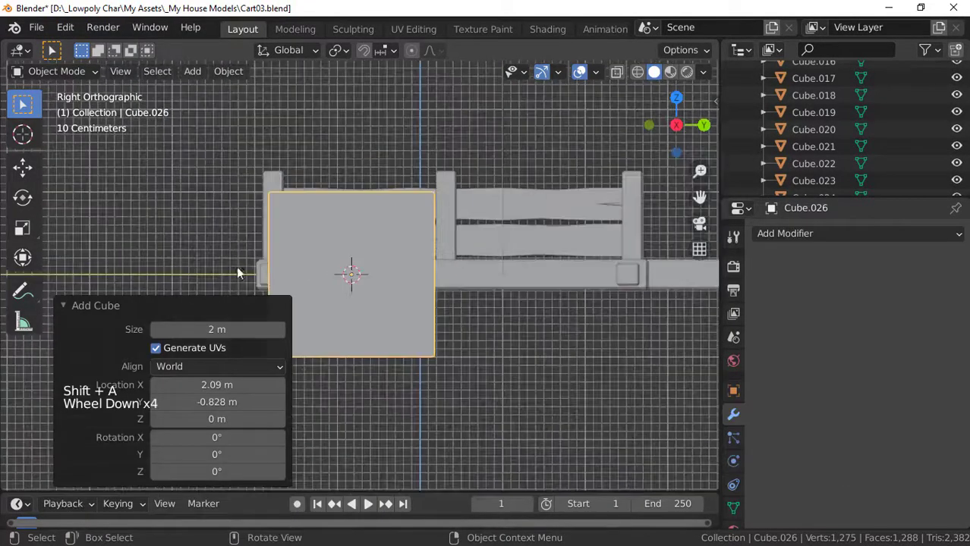
key("s")
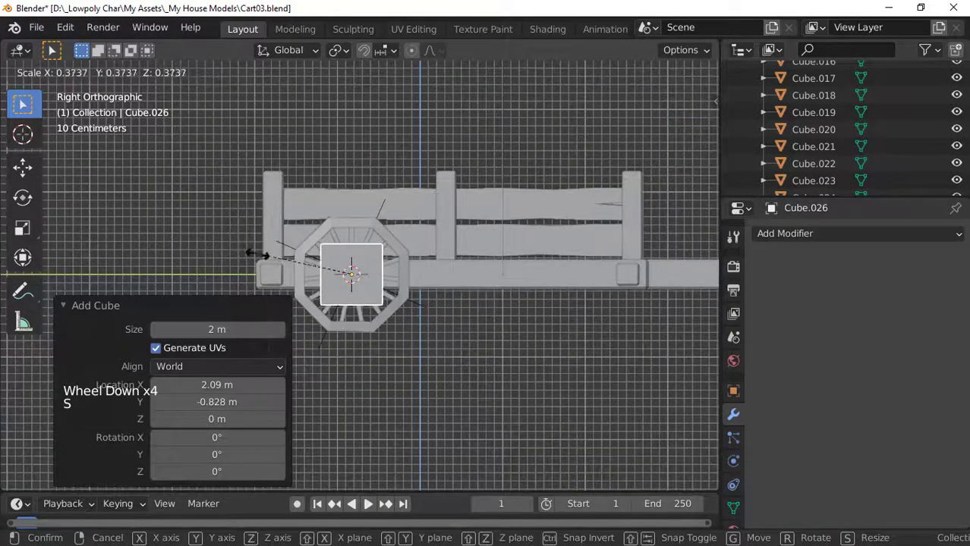
left_click(316, 263)
scroll(348, 283, "up", 4)
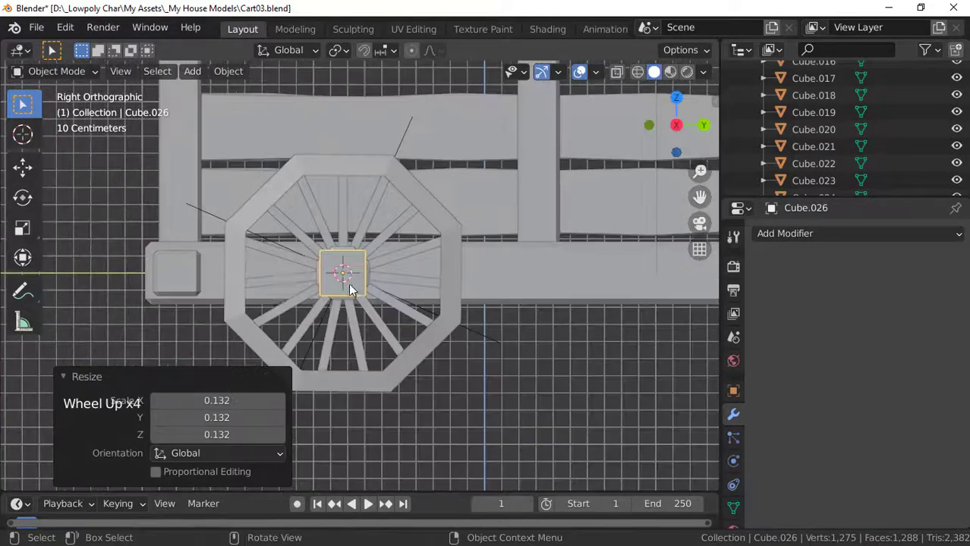
- Scale the cube by a further 0.447 and move it -0.2408 m along X into the hub
middle_click_drag(348, 283, 136, 275)
scroll(224, 301, "up", 4)
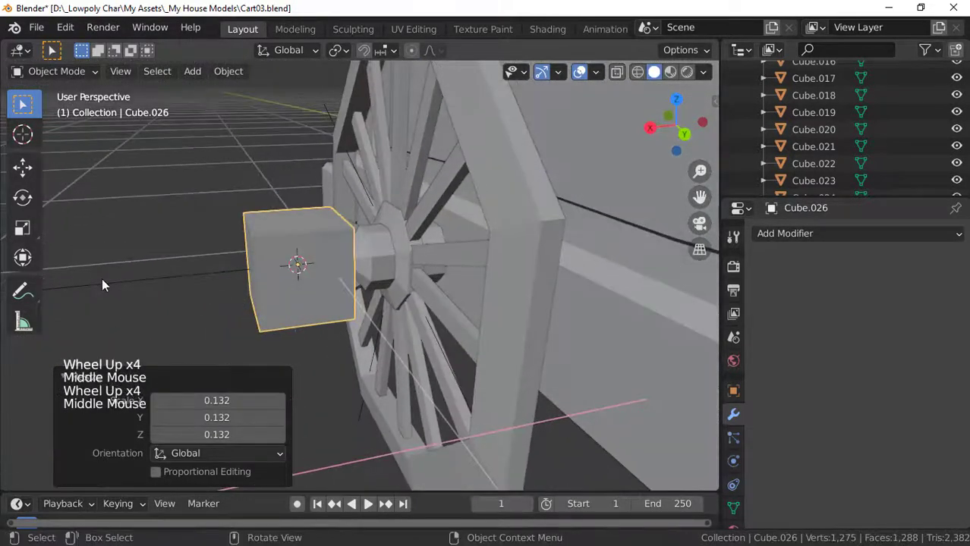
key("s")
left_click(222, 265)
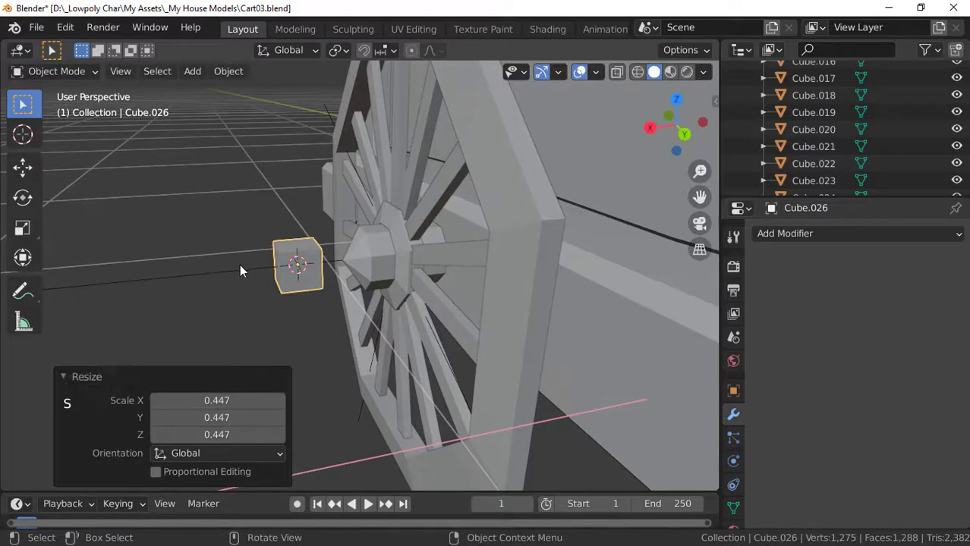
key("g")
key("x")
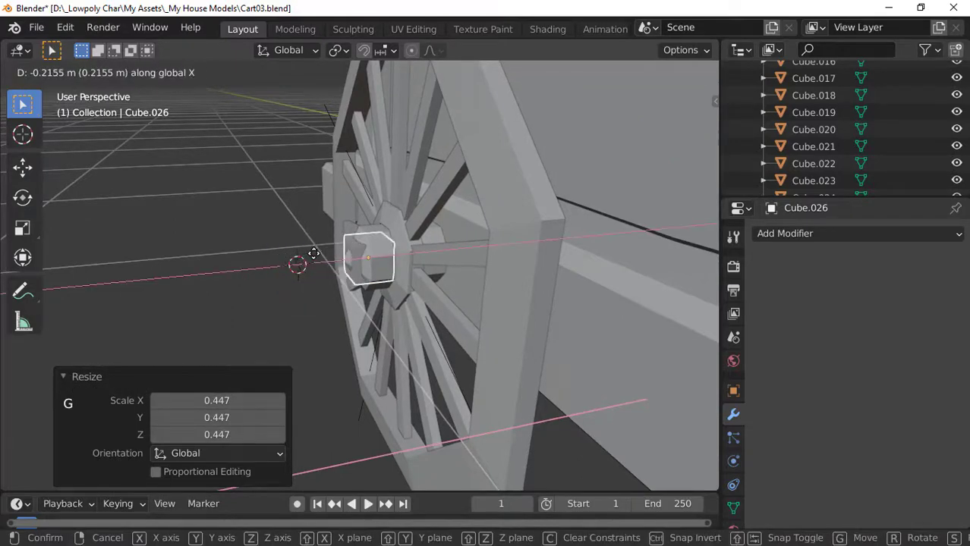
left_click(318, 253)
- Stretch the cube along Z by a factor of 2.379 so it extends above and below the hub
scroll(340, 236, "up", 2)
mouse_move(340, 236)
middle_mouse_down()
mouse_move(295, 254)
mouse_move(322, 240)
middle_mouse_up()
scroll(294, 254, "up", 3)
key("s")
key("z")
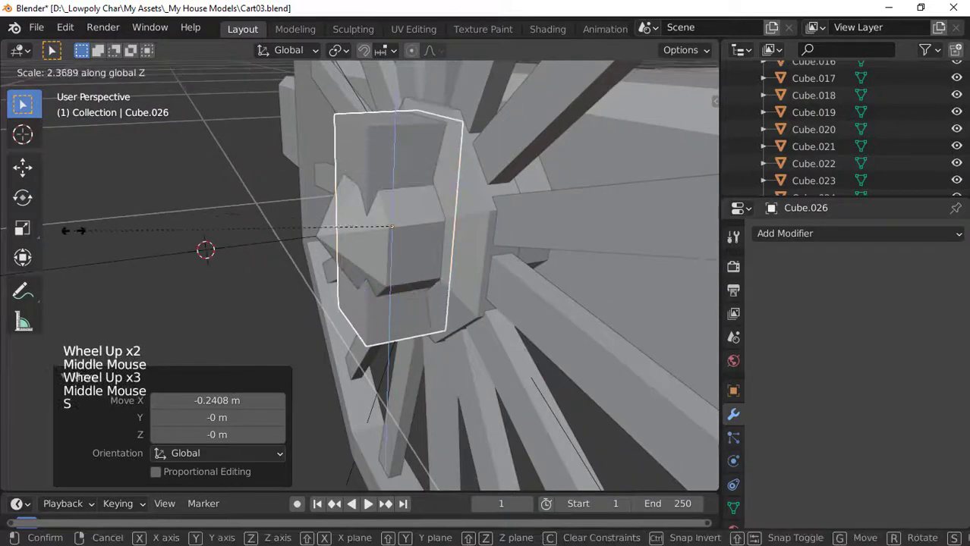
left_click(163, 218)
- Thin the stretched cube by scaling X and Y by 0.415 while leaving Z unscaled
middle_click_drag(163, 219, 176, 224)
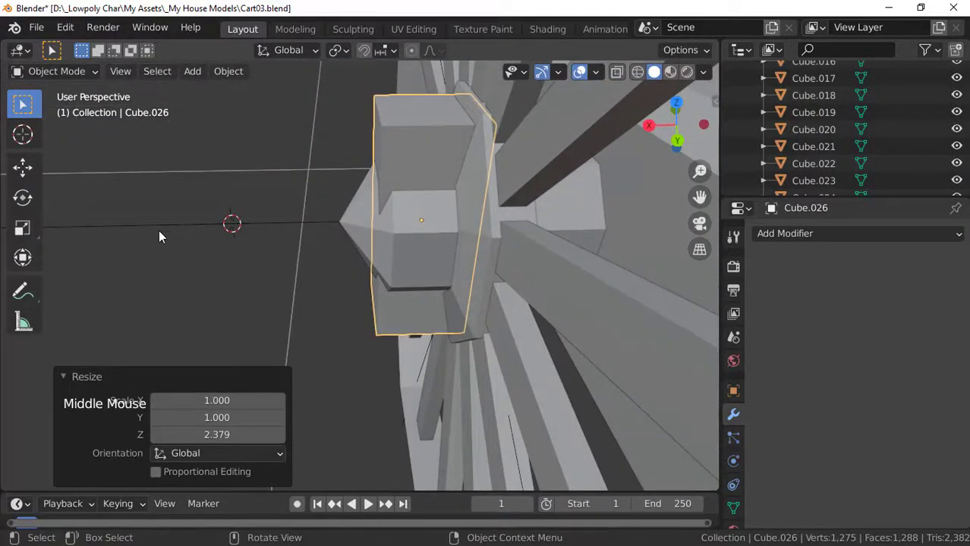
key("s")
key("shift+z")
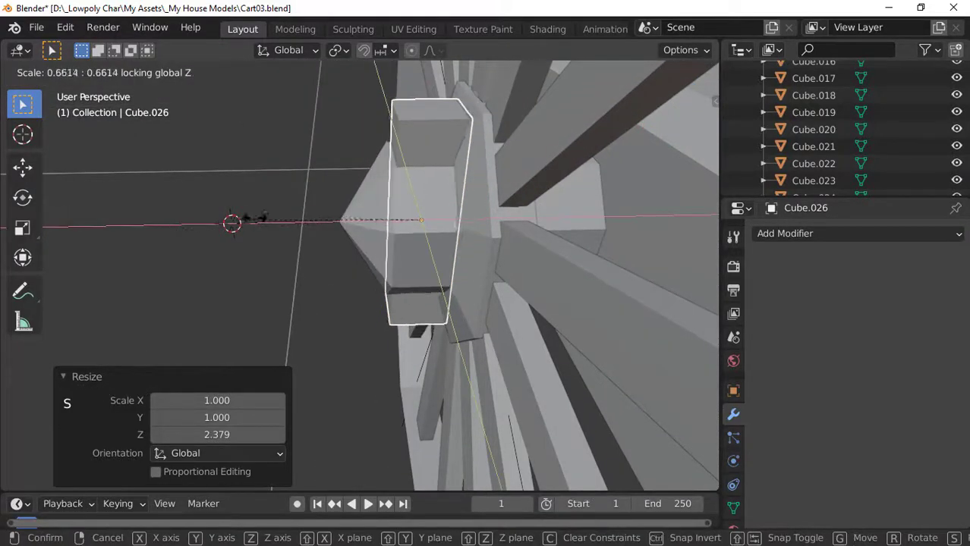
left_click(317, 200)
- Move the thinned locking pin 0.007313 m along the global X axis within the hub
middle_click_drag(415, 202, 382, 197)
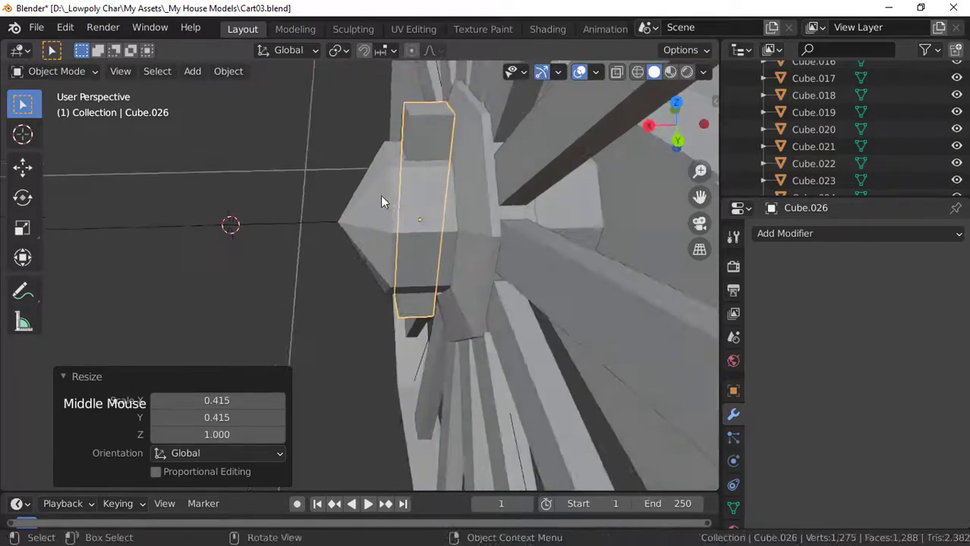
key("g")
key("x")
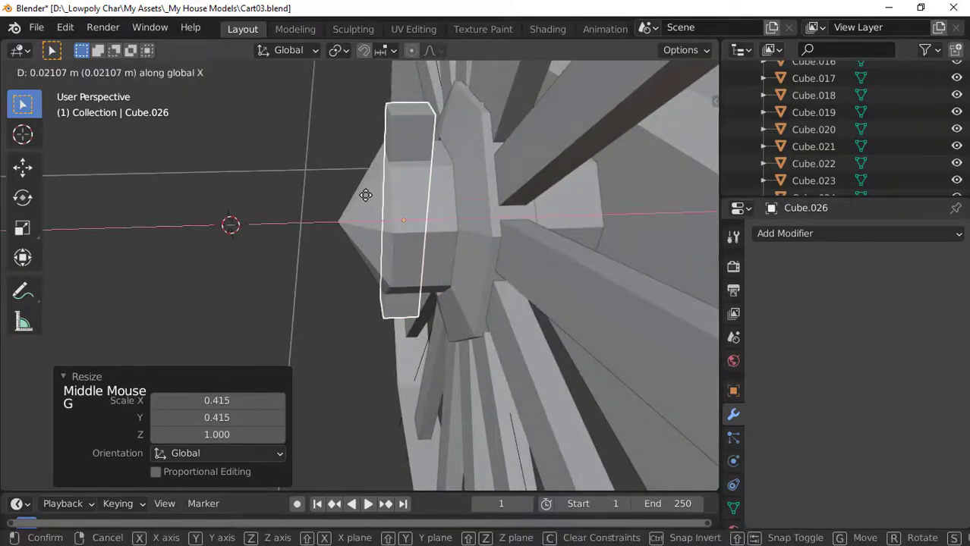
left_click(372, 195)
- Examine the locking pin's position through the hub from several angles
middle_click_drag(260, 219, 379, 197)
scroll(390, 168, "down", 3)
scroll(380, 197, "up", 4)
middle_click_drag(380, 197, 358, 217, "shift")
scroll(396, 162, "up", 2)
scroll(358, 217, "up", 1)
scroll(358, 217, "down", 3)
mouse_move(389, 172)
middle_mouse_down("shift")
mouse_move(261, 285)
mouse_move(386, 155)
middle_mouse_up("shift")
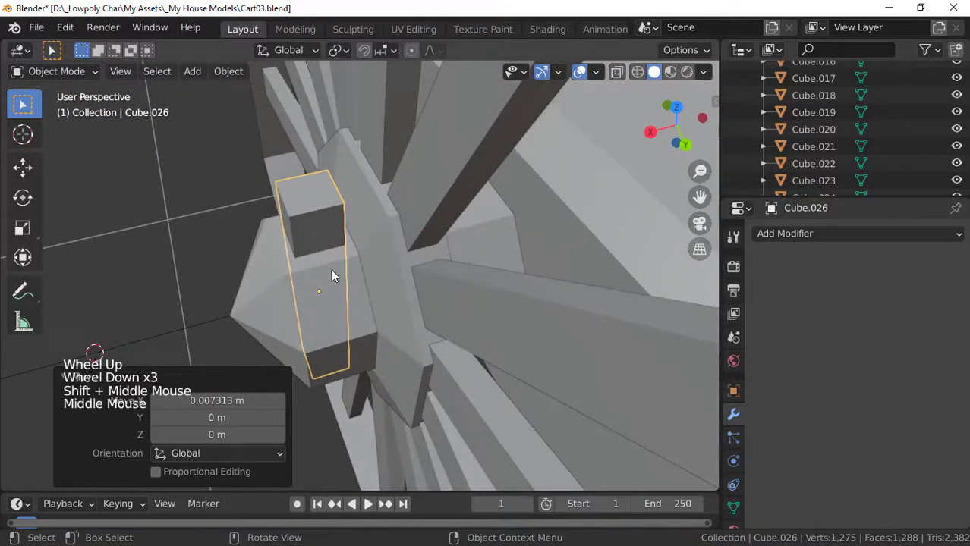
scroll(331, 269, "down", 3)
middle_click_drag(267, 301, 319, 267)
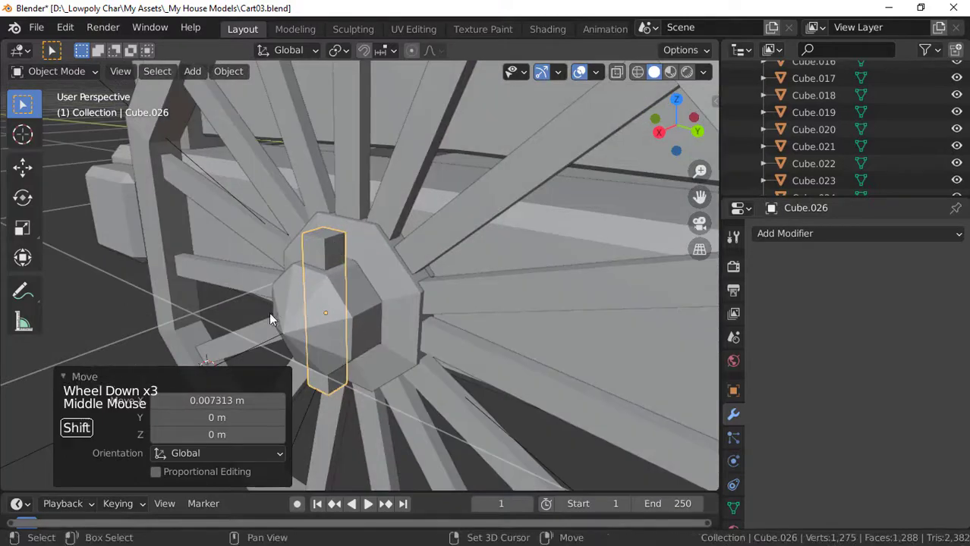
middle_click_drag(271, 319, 343, 261, "shift")
scroll(316, 255, "up", 3)
scroll(374, 265, "up", 1)
scroll(372, 259, "down", 2)
scroll(342, 261, "down", 1)
middle_click_drag(326, 267, 337, 292)
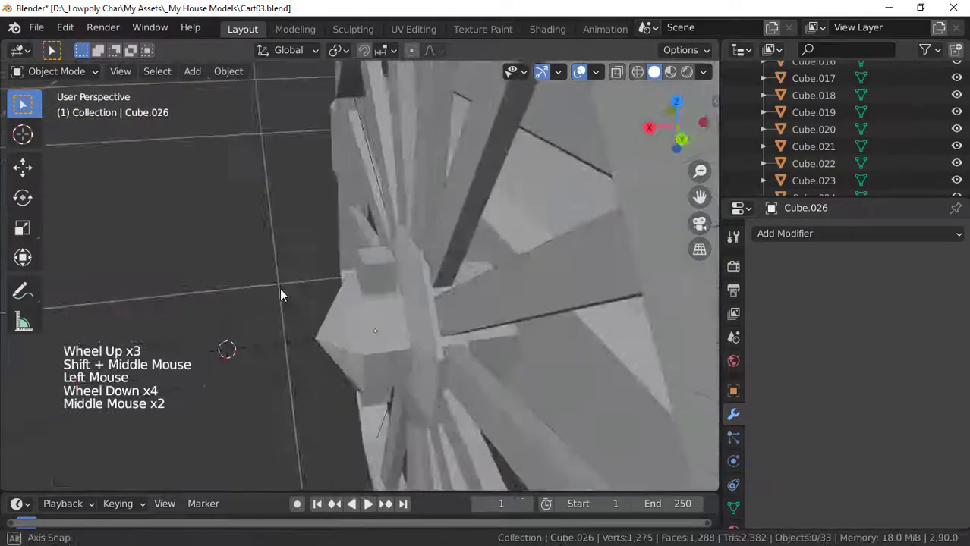
scroll(365, 270, "up", 3)
left_click(333, 270)
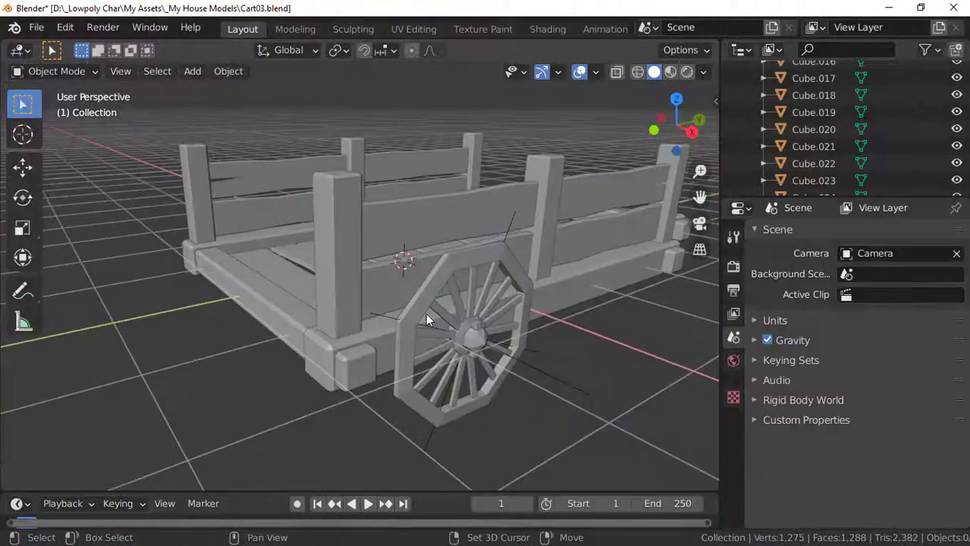
- Apply the Array modifier on the wheel's spokes
scroll(428, 327, "down", 3)
middle_click_drag(174, 268, 358, 278)
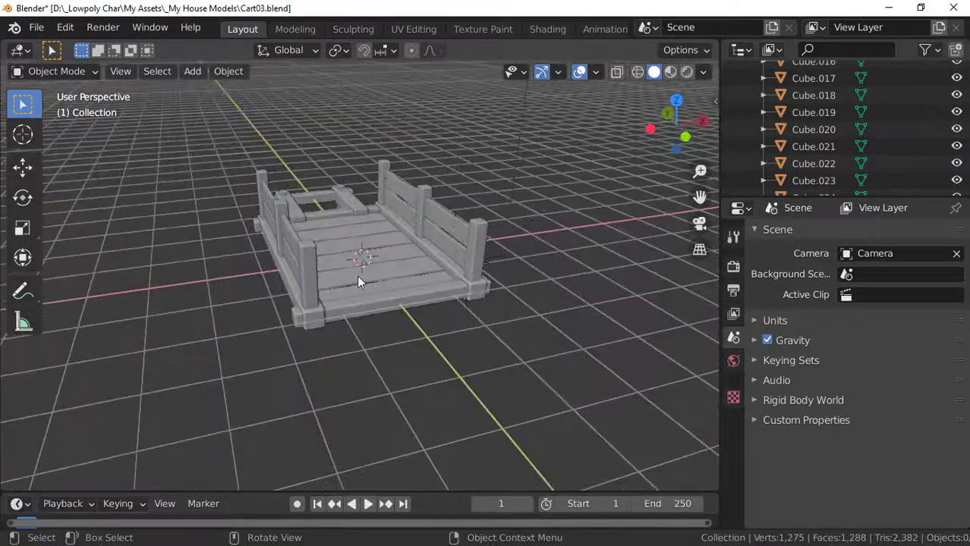
middle_click_drag(433, 310, 256, 318)
scroll(389, 288, "up", 4)
left_click(398, 290)
scroll(367, 304, "up", 4)
scroll(254, 244, "down", 4)
left_click(255, 238)
scroll(312, 315, "up", 3)
left_click(913, 262)
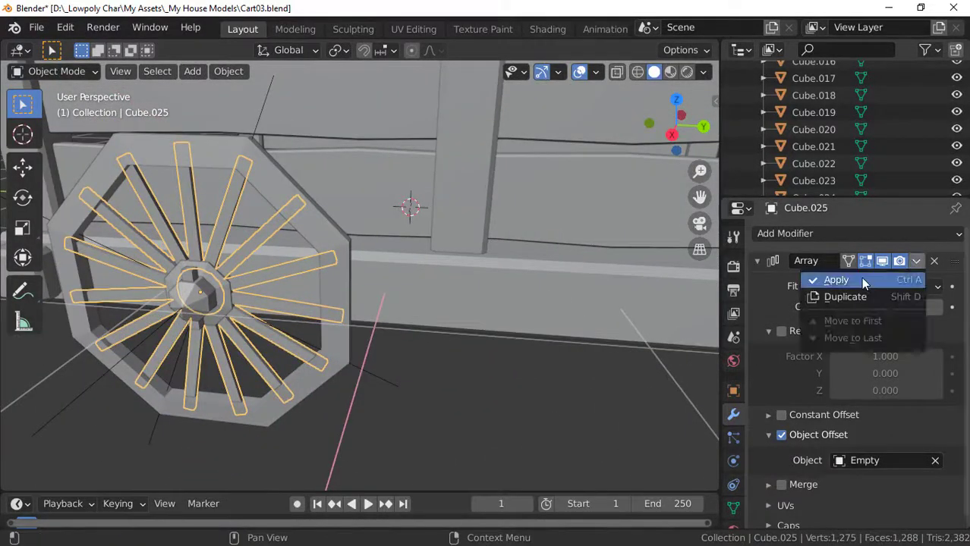
left_click(861, 281)
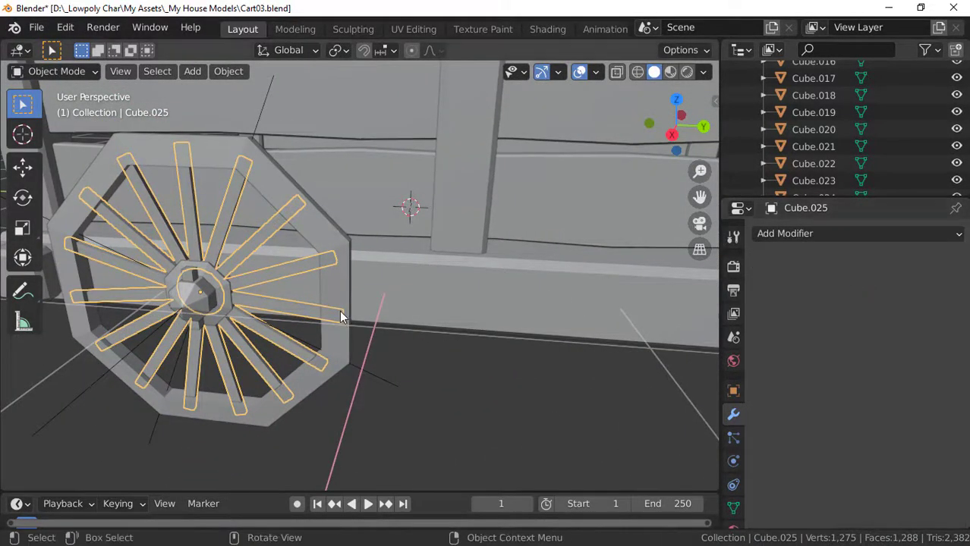
- Delete the Empty at the wheel's centre that served as the spoke array's offset object
scroll(250, 341, "down", 3)
left_click(253, 359)
scroll(261, 355, "up", 2)
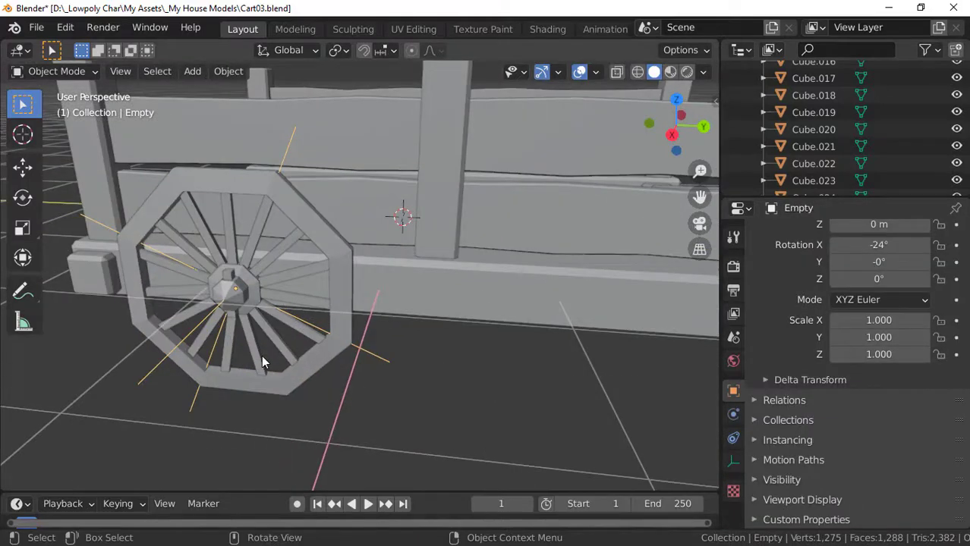
key("Delete")
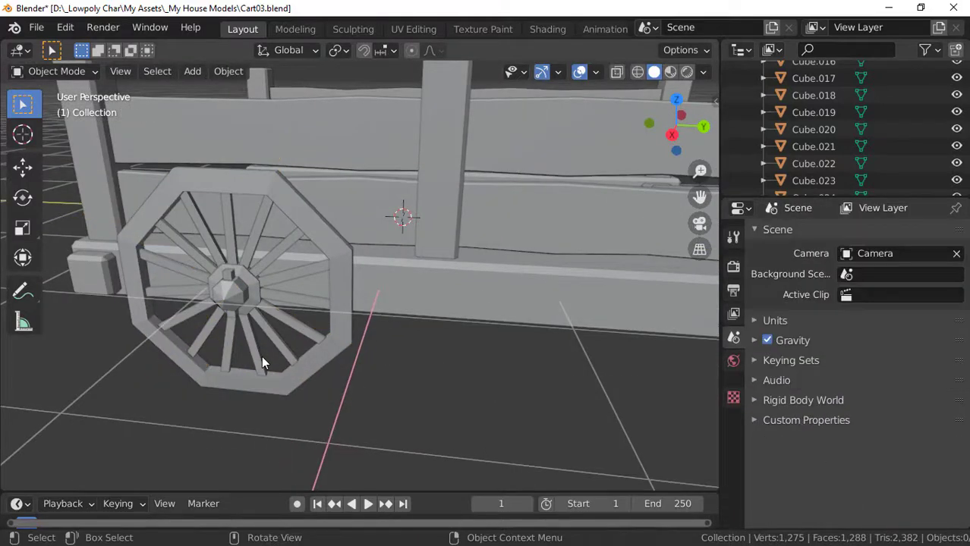
middle_click_drag(261, 356, 268, 327)
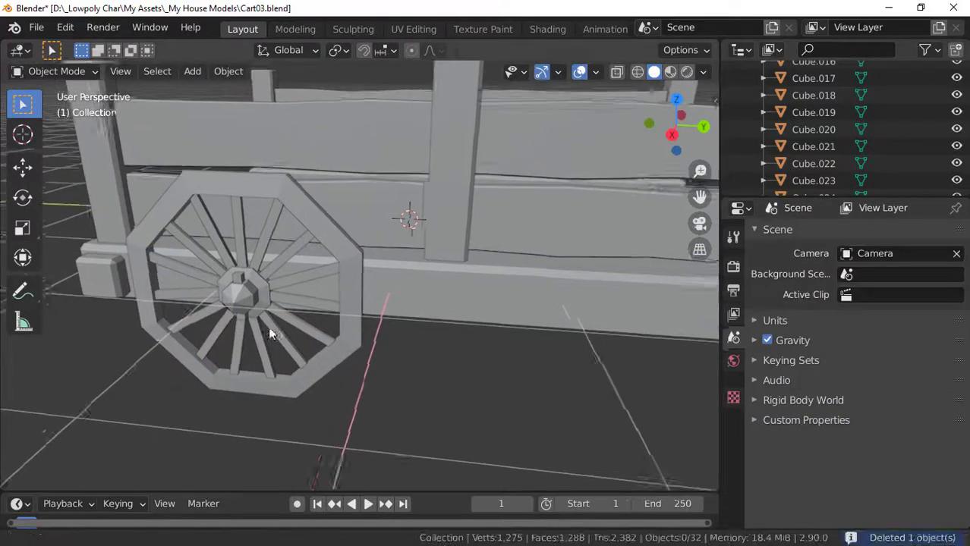
- Add a Mirror modifier to the wheel's octagonal outer rim, keeping the X axis
scroll(381, 329, "down", 3)
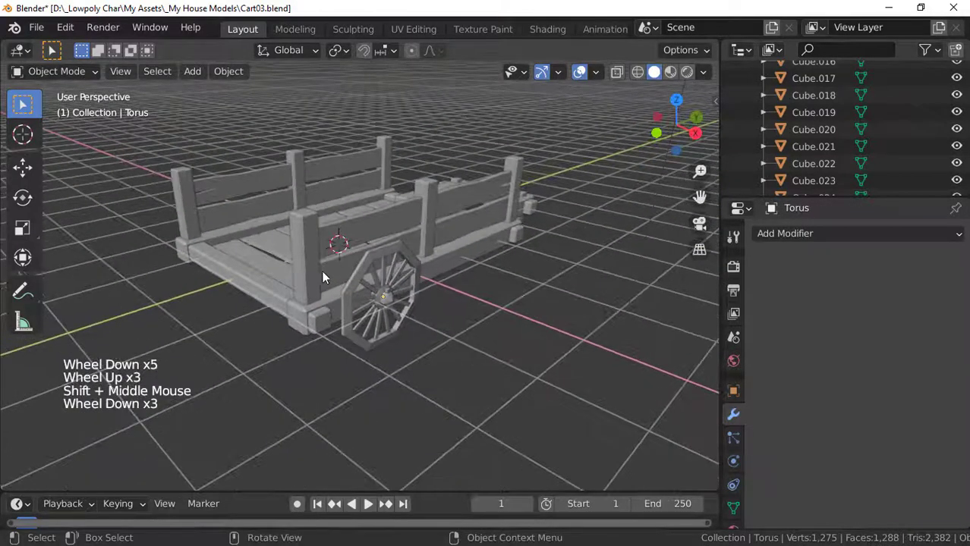
scroll(362, 271, "up", 2)
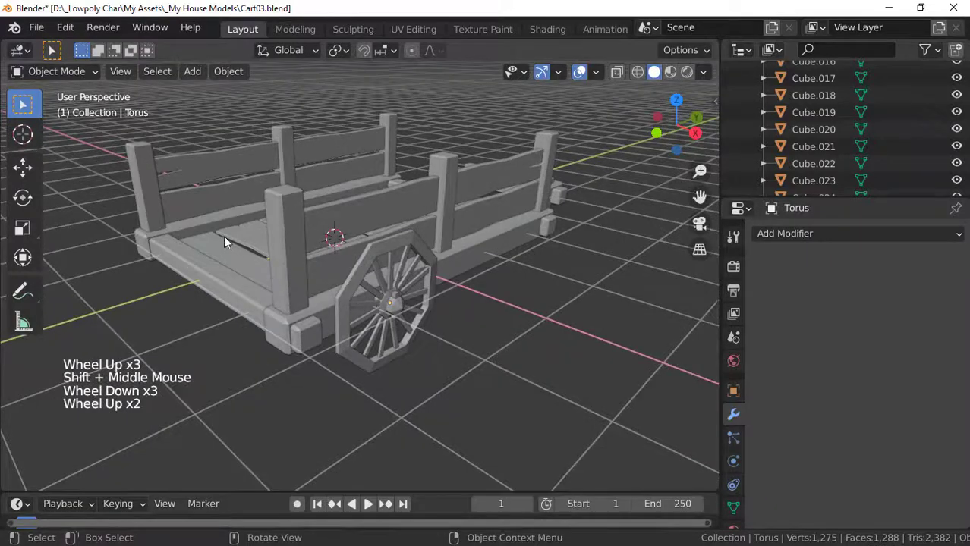
scroll(224, 242, "down", 4)
middle_click_drag(224, 241, 255, 328)
scroll(226, 339, "down", 3)
scroll(345, 337, "up", 3)
middle_click_drag(346, 336, 340, 279, "shift")
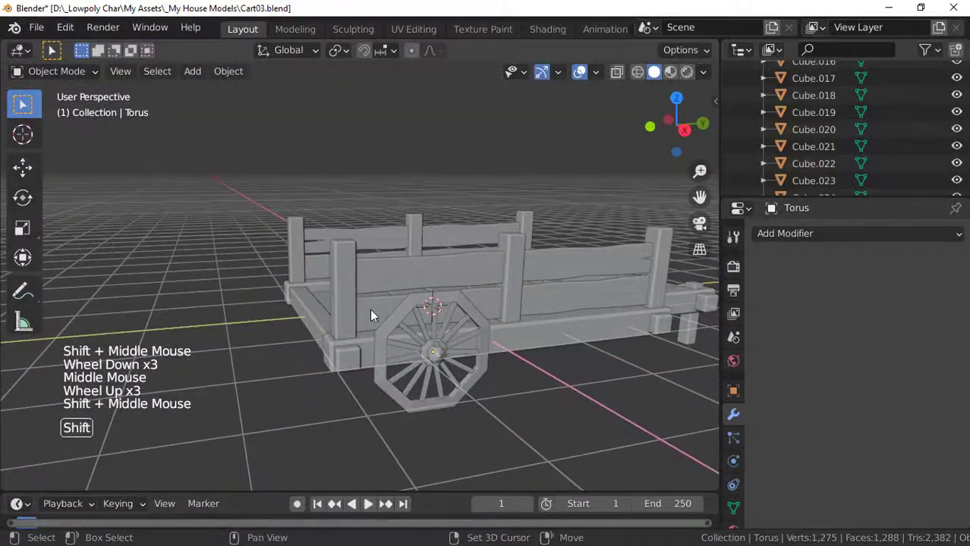
middle_click_drag(370, 312, 359, 292, "shift")
middle_click_drag(358, 292, 350, 276)
scroll(354, 279, "up", 1)
left_click(350, 280)
scroll(351, 282, "up", 1)
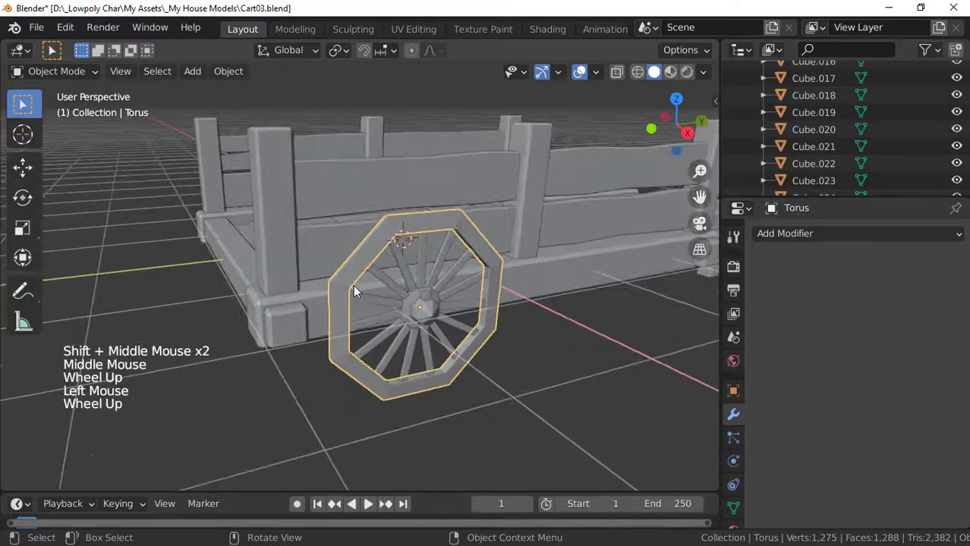
scroll(357, 295, "up", 2)
left_click(794, 233)
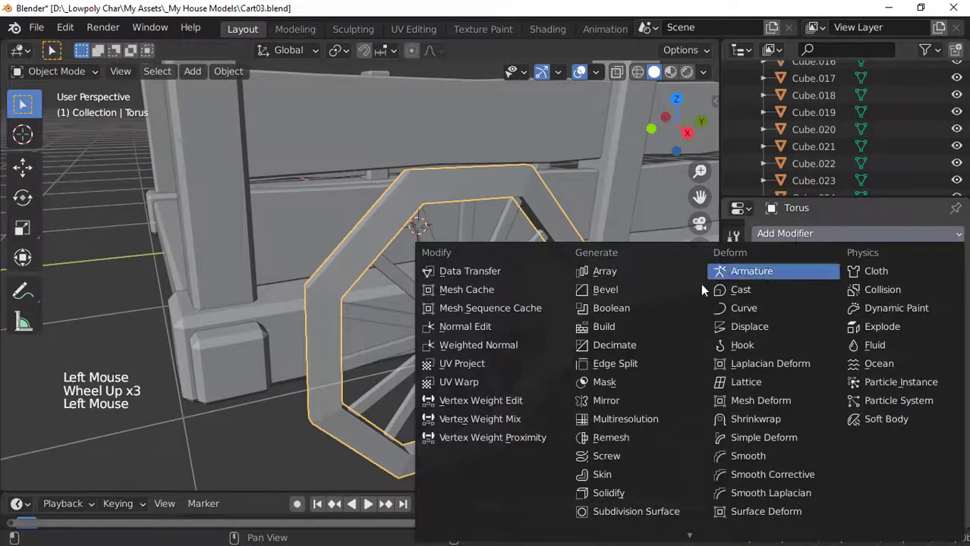
left_click(607, 400)
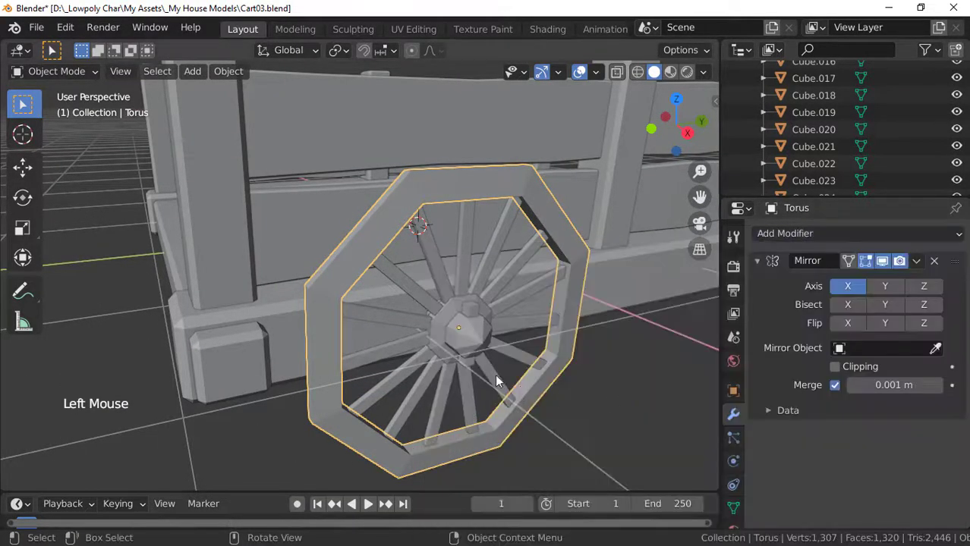
- Inspect both sides of the cart for a mirrored copy of the wheel rim
scroll(497, 381, "down", 4)
scroll(313, 311, "up", 3)
scroll(313, 311, "down", 3)
middle_click_drag(323, 318, 296, 314)
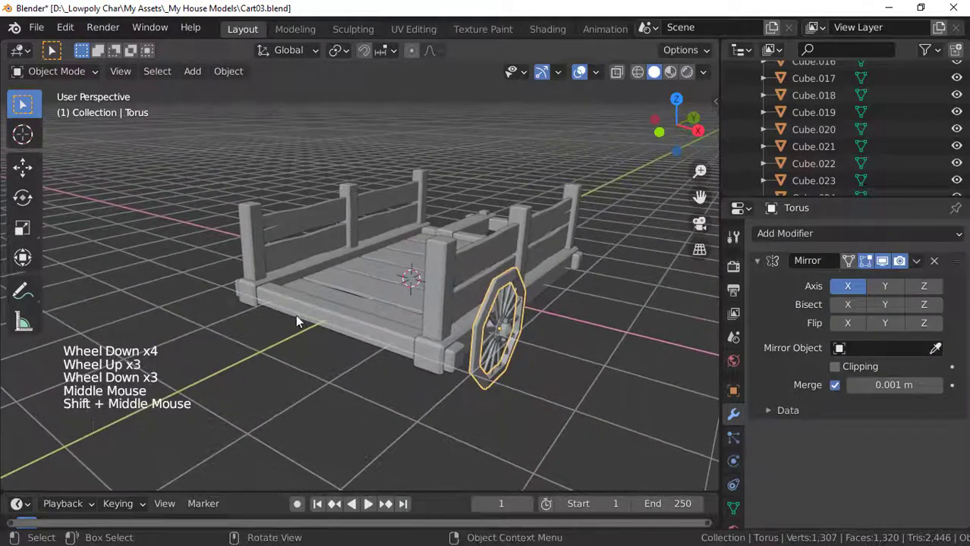
left_click(515, 353)
scroll(515, 353, "up", 3)
scroll(514, 353, "up", 1, "shift")
scroll(514, 353, "down", 3)
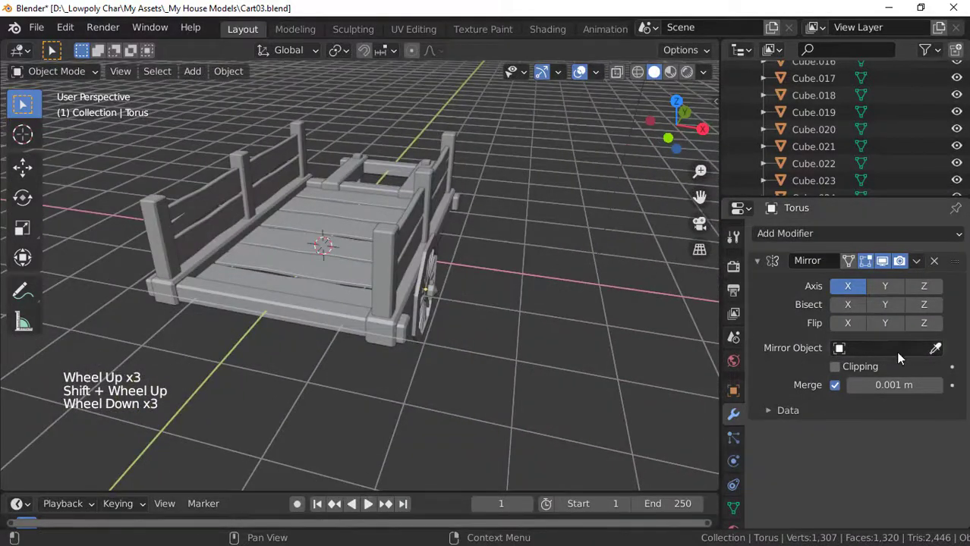
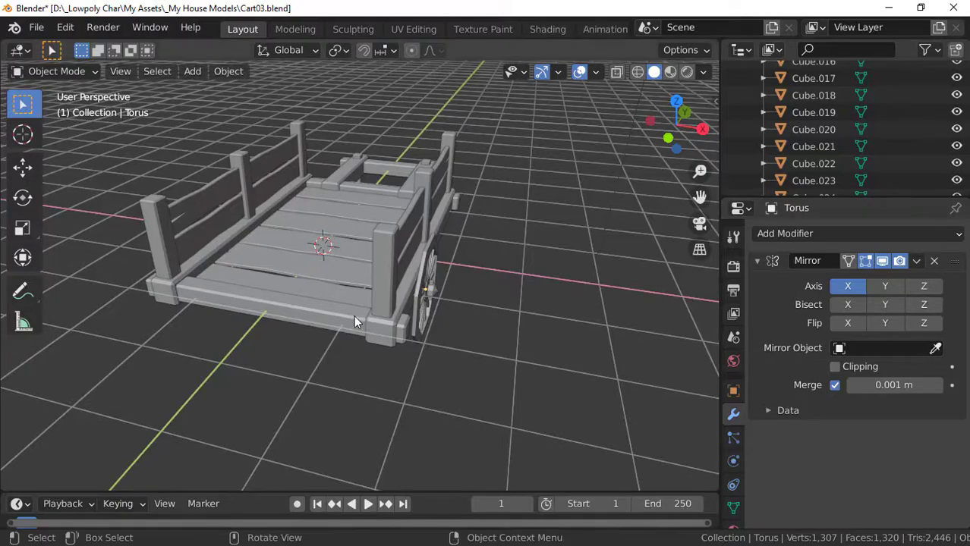
middle_click_drag(353, 319, 707, 353)
scroll(409, 284, "up", 2)
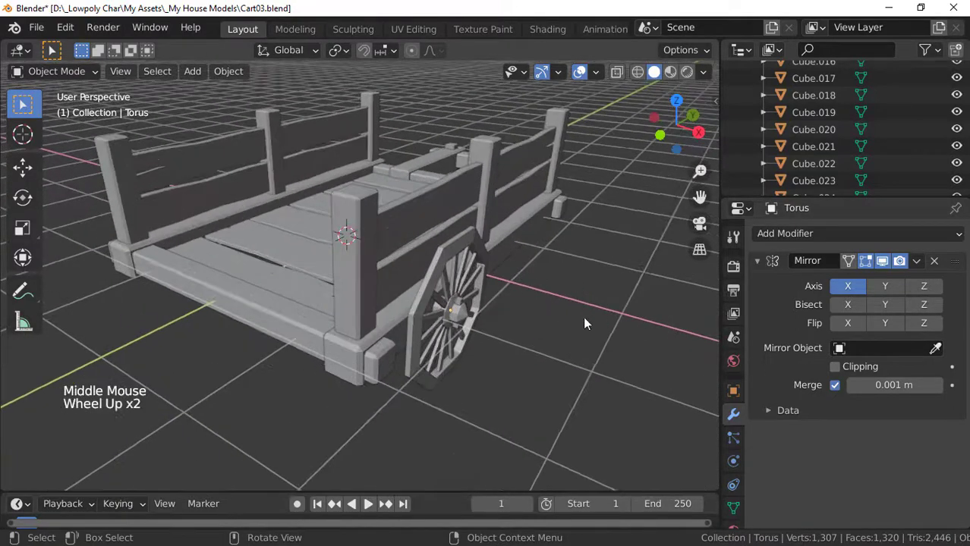
left_click(158, 228)
middle_click_drag(157, 227, 386, 338)
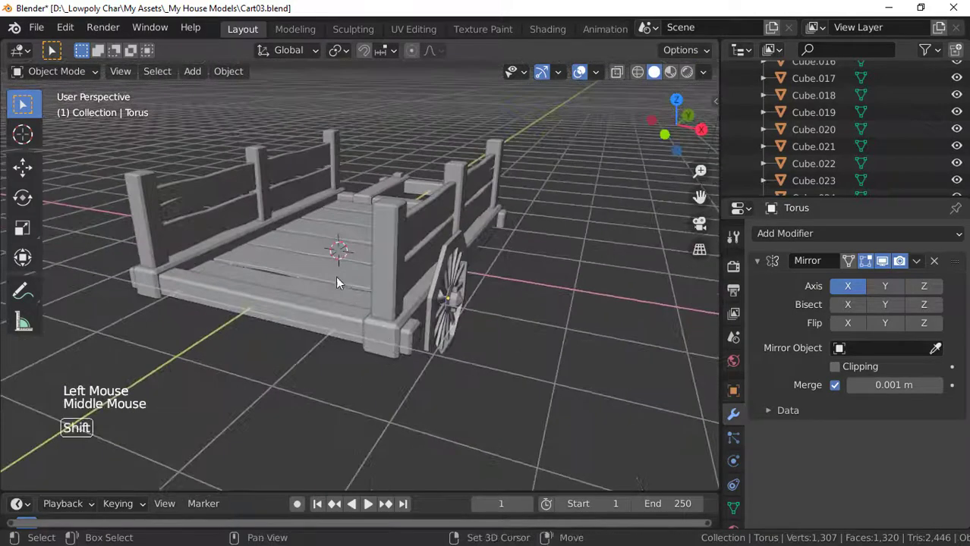
middle_click_drag(338, 283, 440, 347, "shift")
scroll(353, 325, "up", 2)
scroll(364, 342, "down", 3)
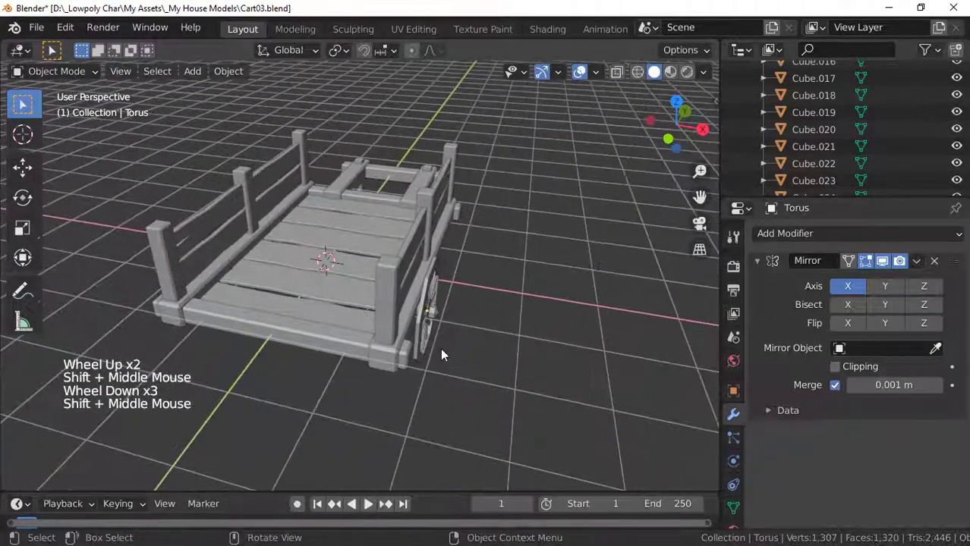
middle_click_drag(331, 311, 397, 316, "shift")
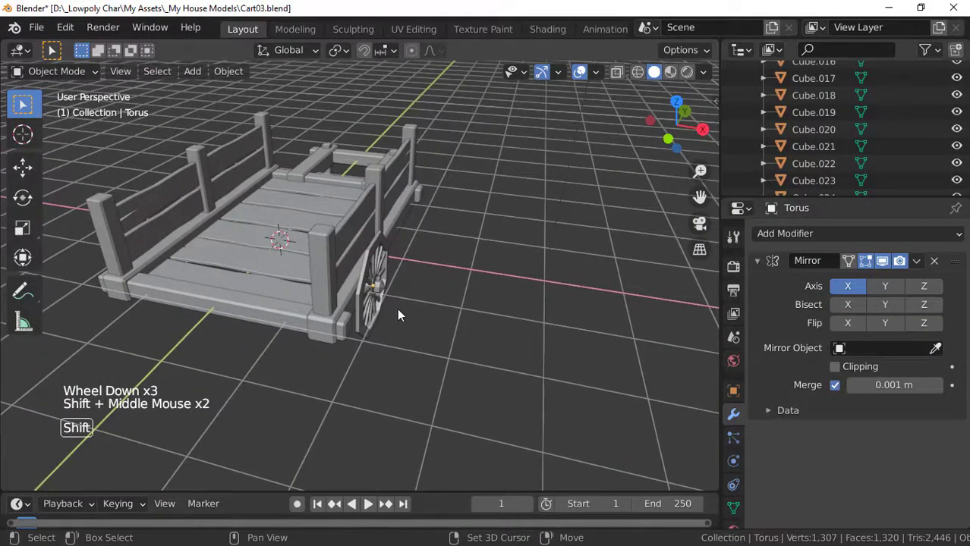
right_click(401, 315, "shift")
right_click(449, 272, "shift")
right_click_drag(450, 272, 426, 336, "shift")
middle_click_drag(356, 296, 366, 233, "shift")
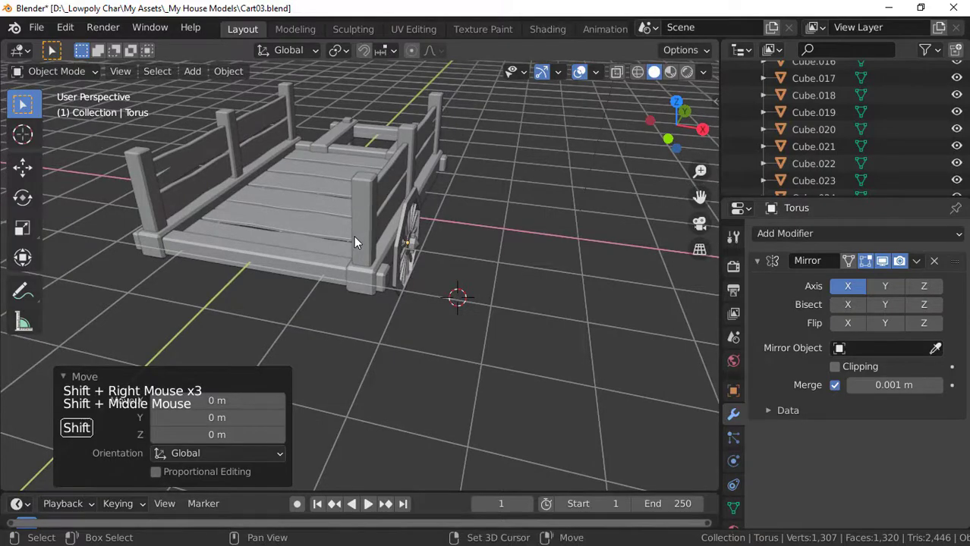
- Reset the 3D cursor to the world origin at the middle of the cart
key("shift+c")
scroll(364, 243, "up", 3)
middle_click_drag(364, 246, 367, 217, "shift")
scroll(327, 238, "up", 3)
scroll(310, 249, "up", 3)
middle_click_drag(309, 250, 326, 213, "shift")
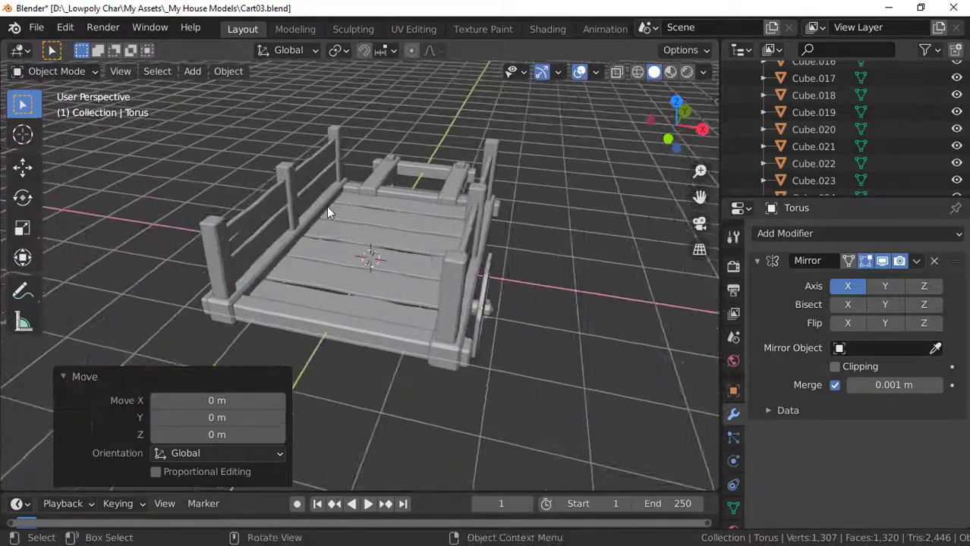
- Add a 2 m cube at the world origin and scale it down to a small block on the cart floor
key("shift+a")
mouse_move(326, 206)
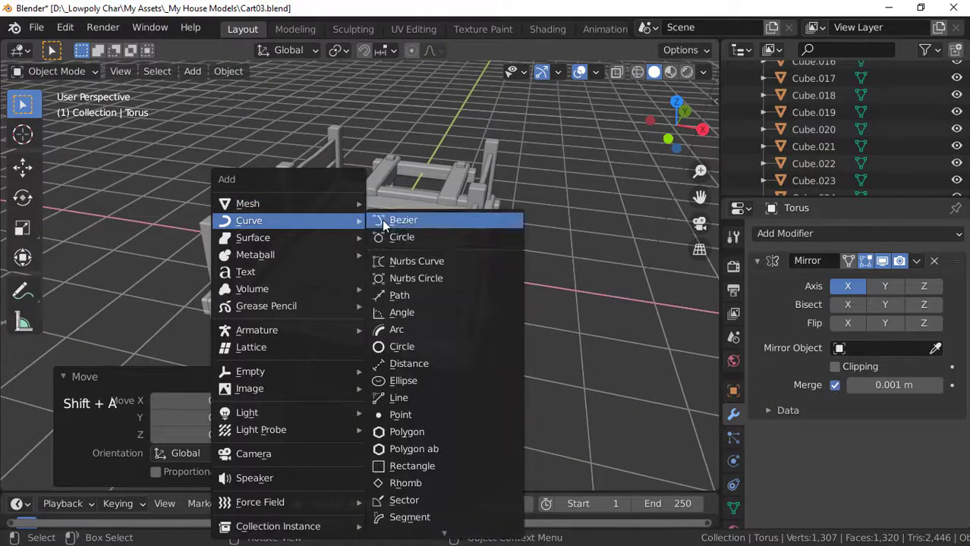
mouse_move(277, 209)
left_click(373, 221)
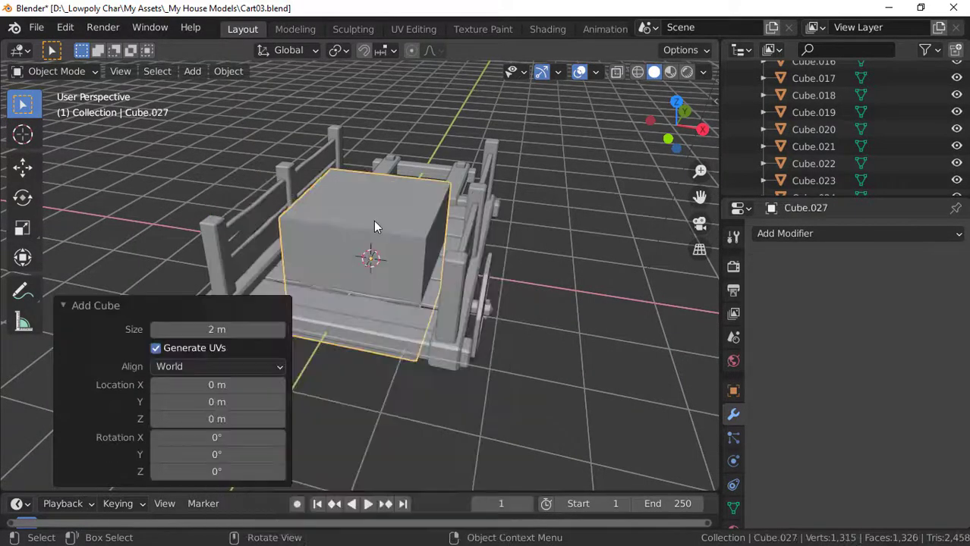
scroll(373, 220, "down", 4)
key("s")
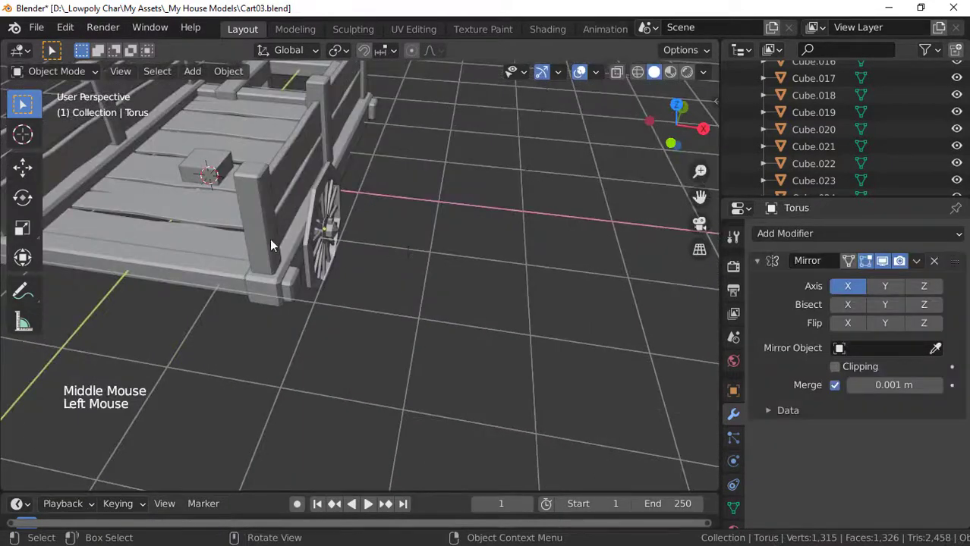
- Set the small cube at the origin as the mirror object of the wheel rim's Mirror modifier
scroll(248, 228, "up", 2)
middle_click_drag(249, 228, 386, 265, "shift")
scroll(400, 224, "up", 2)
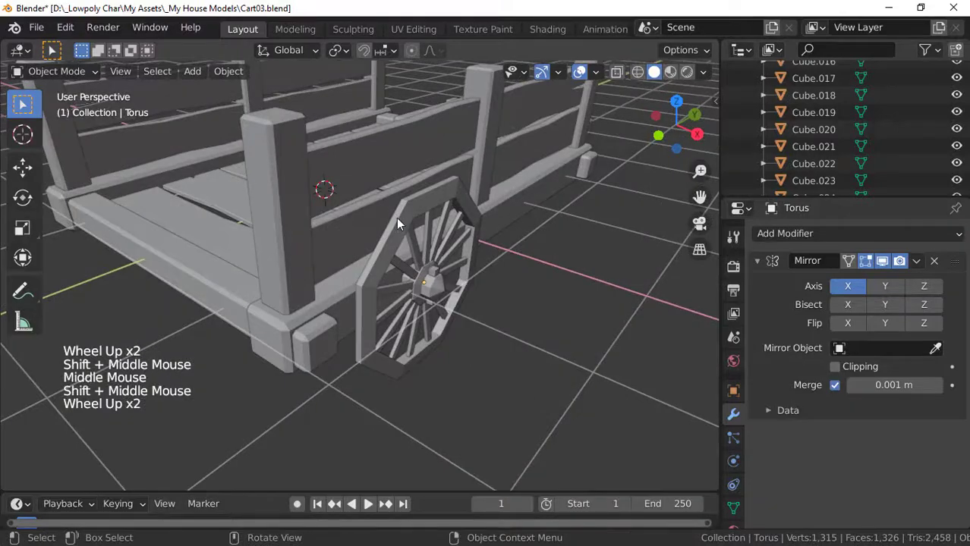
left_click(396, 218)
scroll(269, 218, "down", 4)
middle_click_drag(270, 218, 371, 233, "shift")
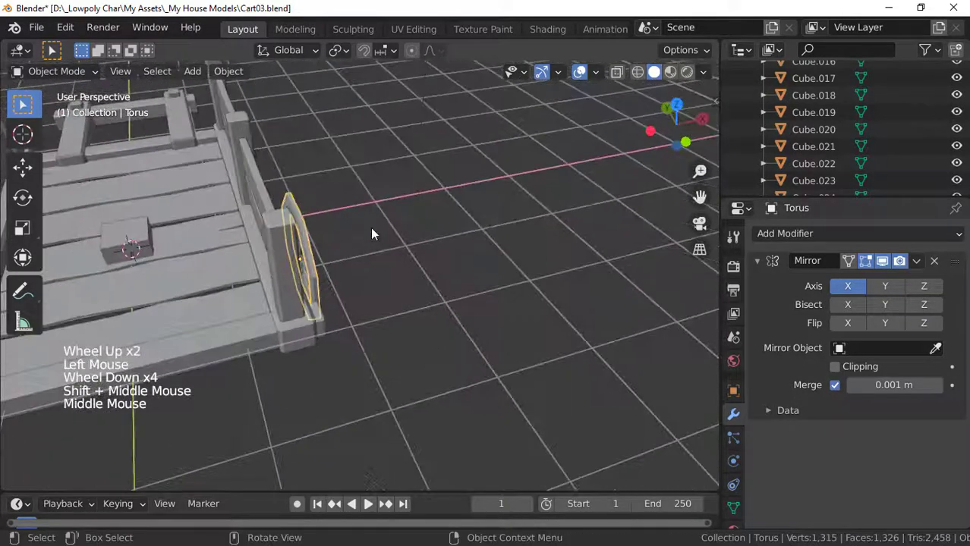
left_click(936, 349)
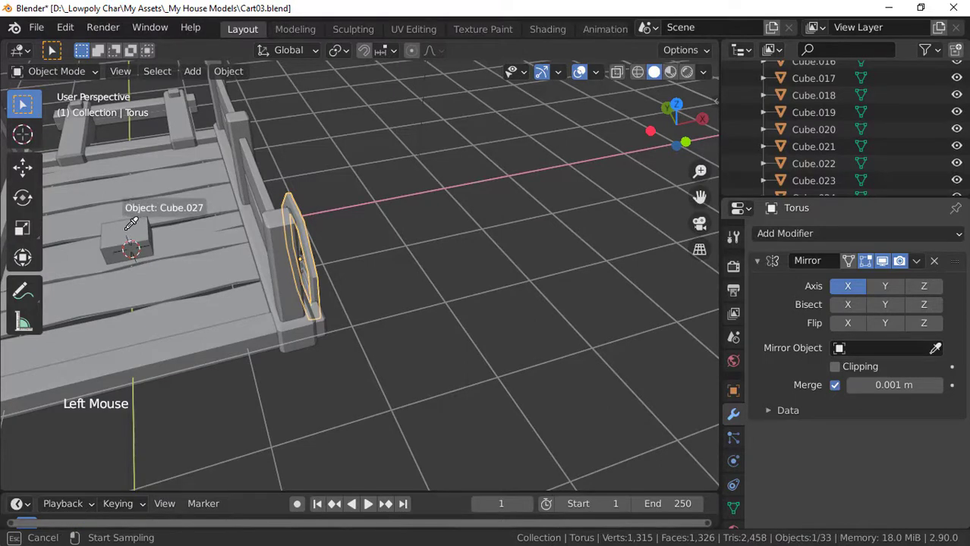
left_click(129, 227)
- Examine the mirrored wheel rims on both sides of the cart and the original wheel's spokes
scroll(262, 251, "down", 4)
middle_click_drag(262, 250, 290, 256, "shift")
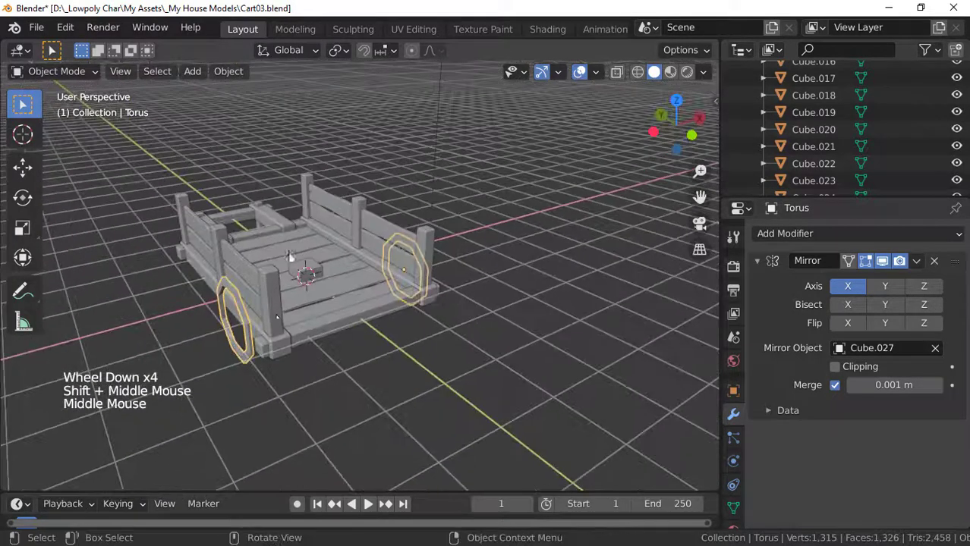
middle_click_drag(250, 313, 309, 300, "shift")
scroll(241, 282, "up", 2)
scroll(275, 282, "down", 4)
scroll(330, 276, "up", 4)
scroll(340, 269, "up", 2)
scroll(326, 281, "up", 1, "shift")
left_click(249, 255)
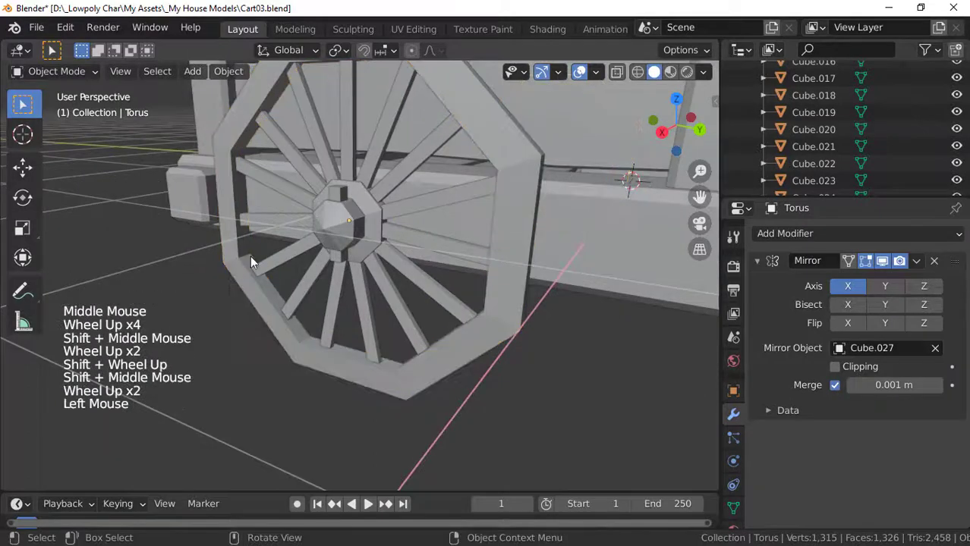
- Link the wheel rim's Mirror modifier to the wheel's spokes, hub and locking pin, keeping the rim as the active object
left_click(331, 224, "shift")
left_click(367, 170, "shift")
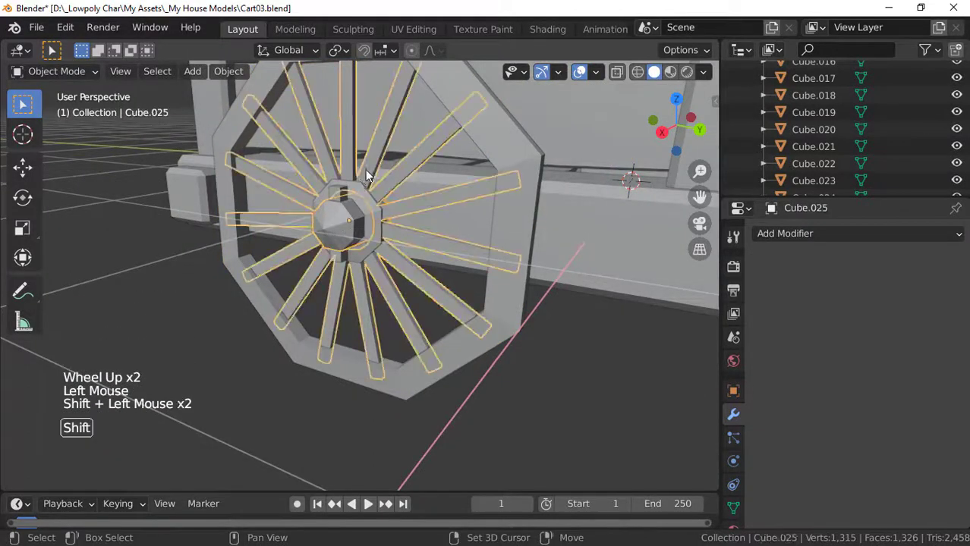
left_click(331, 195, "shift")
left_click(331, 194, "shift")
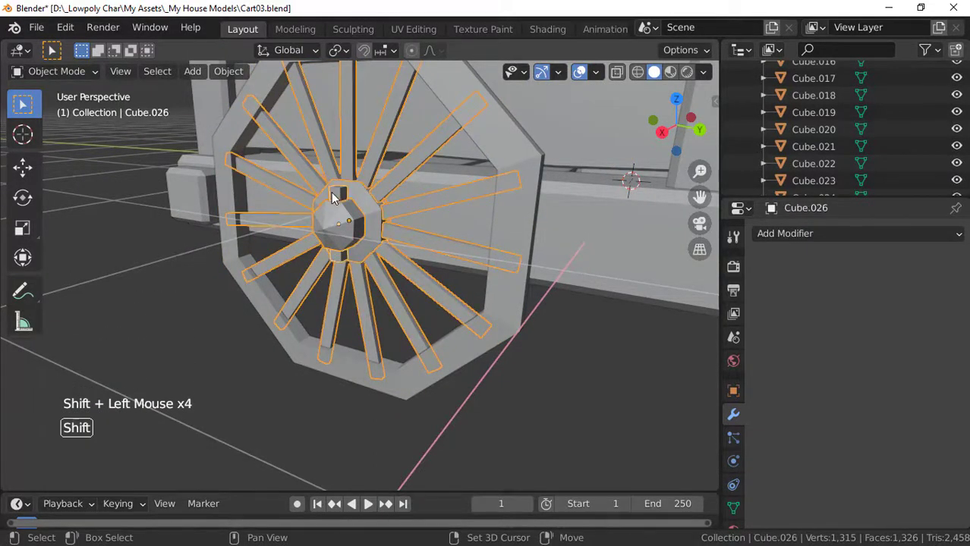
scroll(338, 195, "down", 5)
scroll(389, 204, "up", 3)
middle_click_drag(389, 204, 364, 222, "shift")
scroll(364, 223, "up", 1, "shift")
scroll(361, 220, "up", 2)
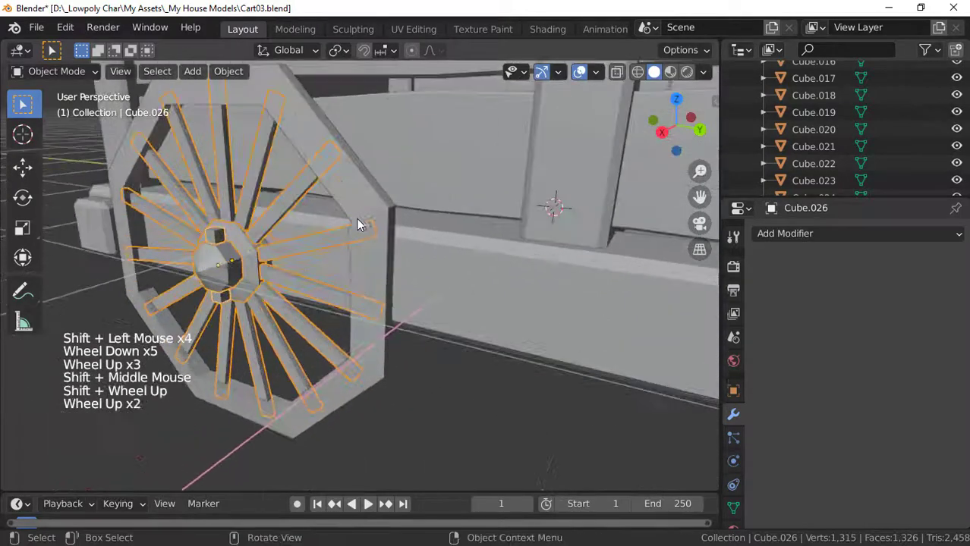
left_click(368, 200, "shift")
middle_click_drag(318, 183, 387, 216, "shift")
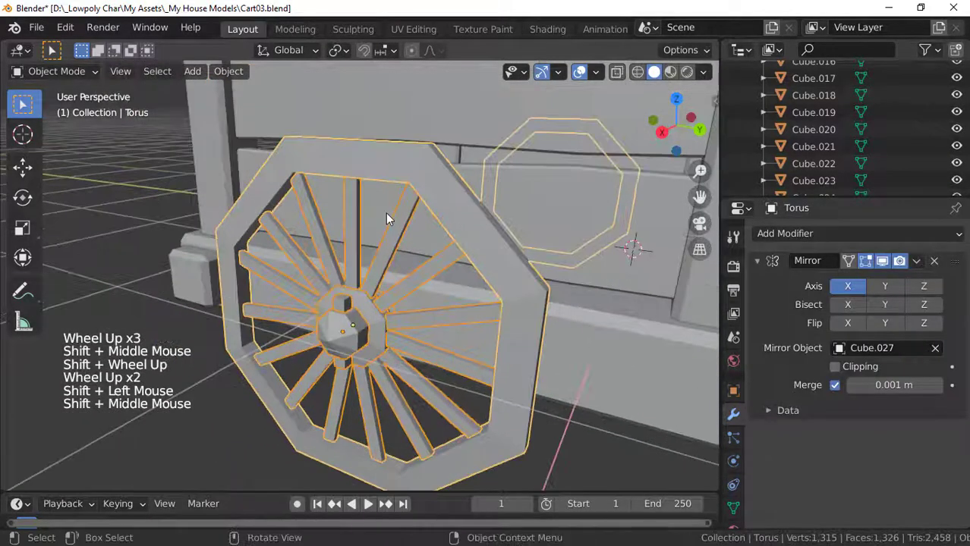
scroll(387, 217, "down", 2)
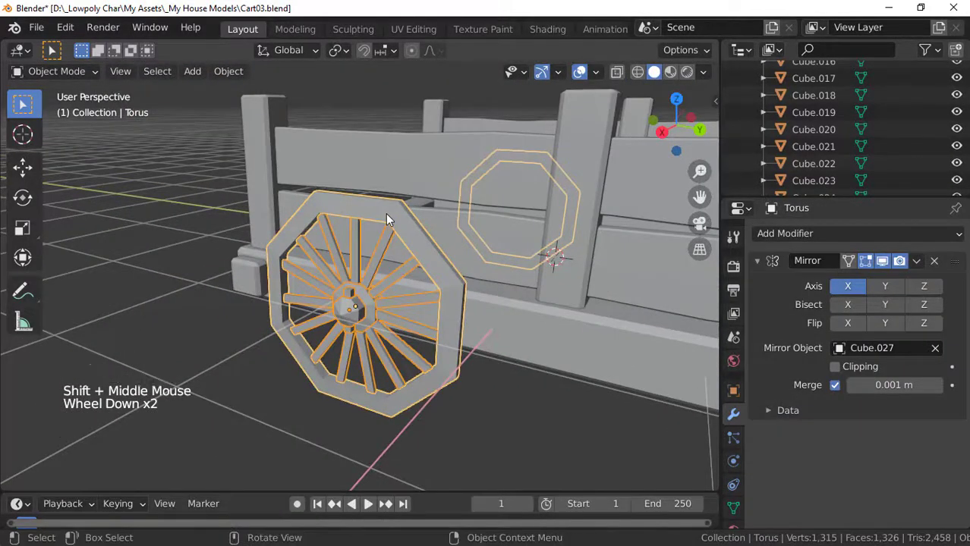
key("ctrl+l")
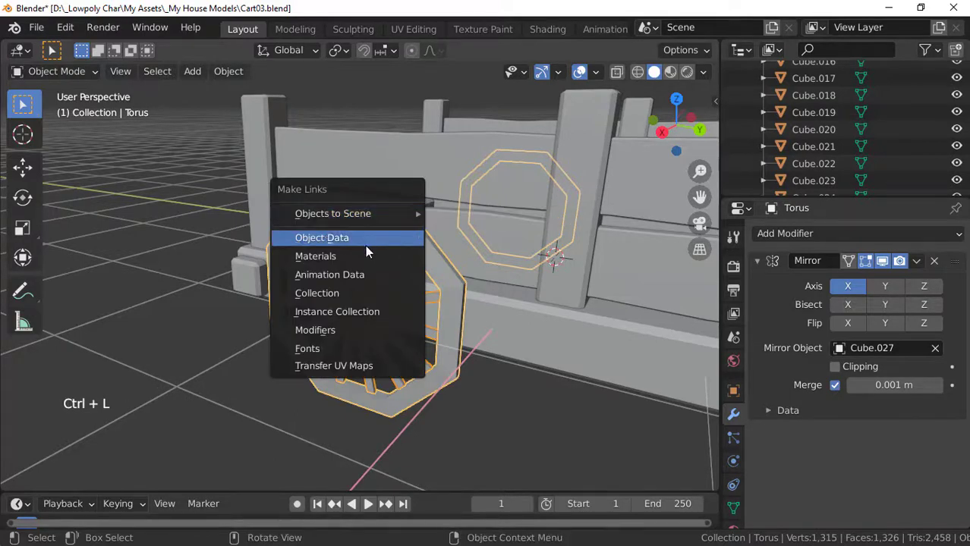
left_click(328, 330)
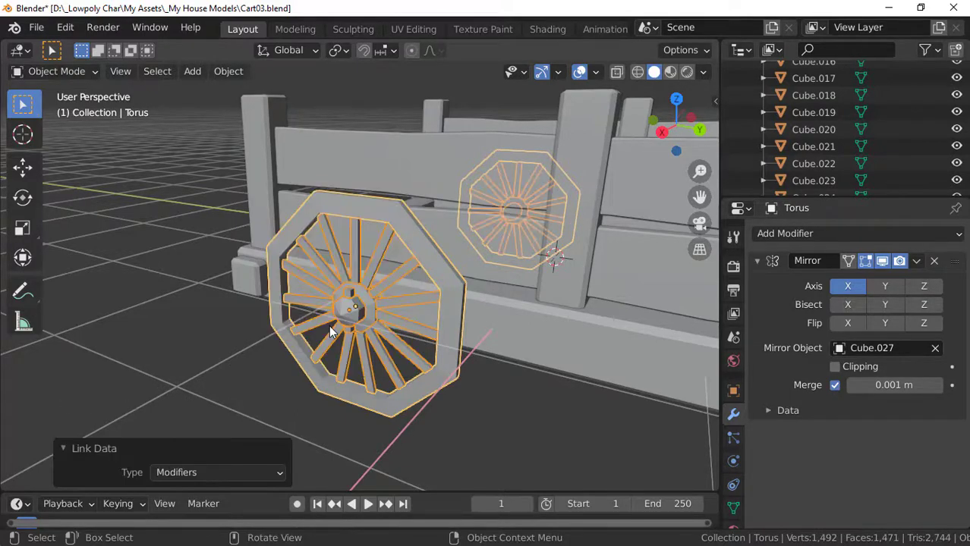
- Examine the complete mirrored wheel on both sides of the cart
scroll(413, 370, "down", 5)
left_click(429, 332)
scroll(437, 327, "down", 3)
scroll(443, 318, "up", 2)
scroll(486, 302, "up", 3)
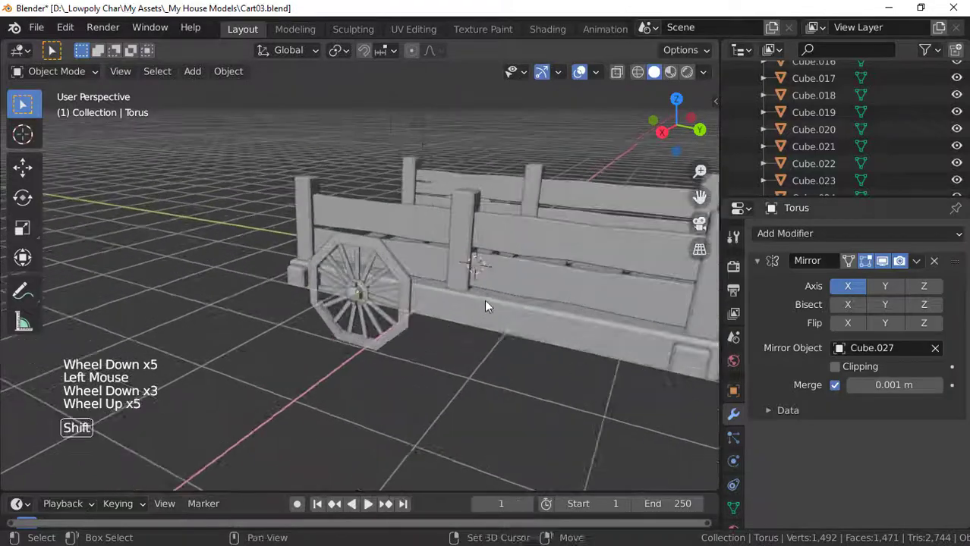
middle_click_drag(486, 301, 245, 319)
scroll(370, 286, "down", 4)
scroll(381, 331, "up", 2)
scroll(381, 332, "up", 2)
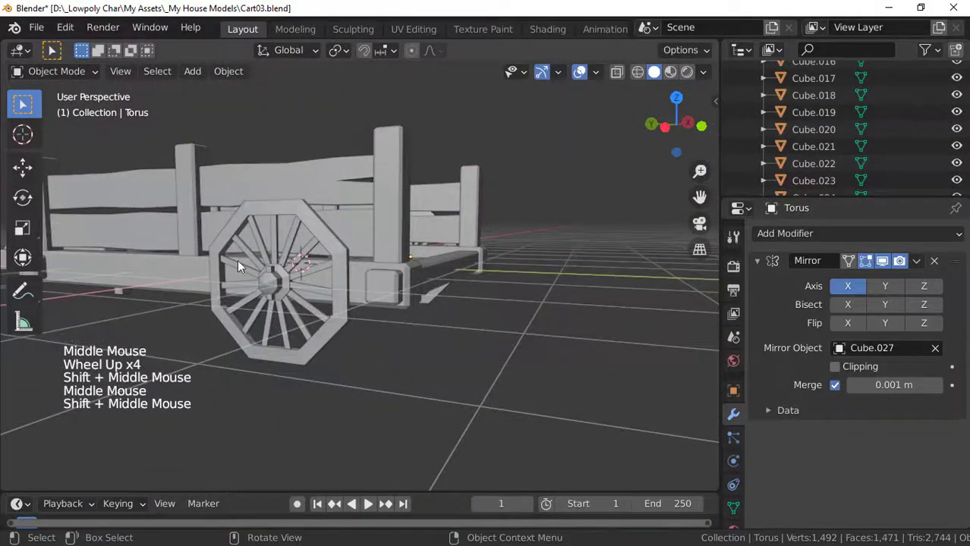
middle_click_drag(357, 289, 402, 309)
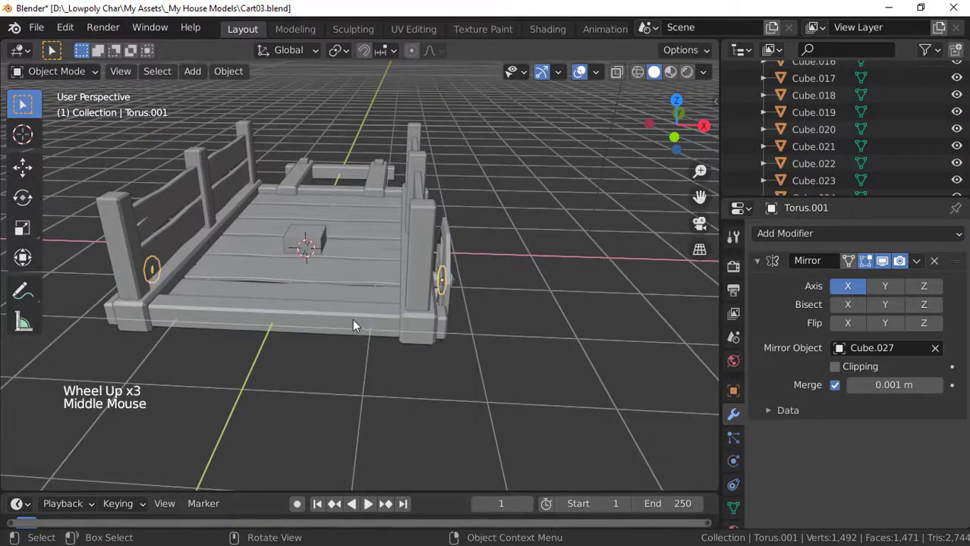
- Select all parts of the wheel and duplicate them about 2.41 m along the Y axis as a second pair of wheels
key("KP_7")
scroll(454, 349, "up", 3)
middle_click_drag(432, 315, 335, 310, "shift")
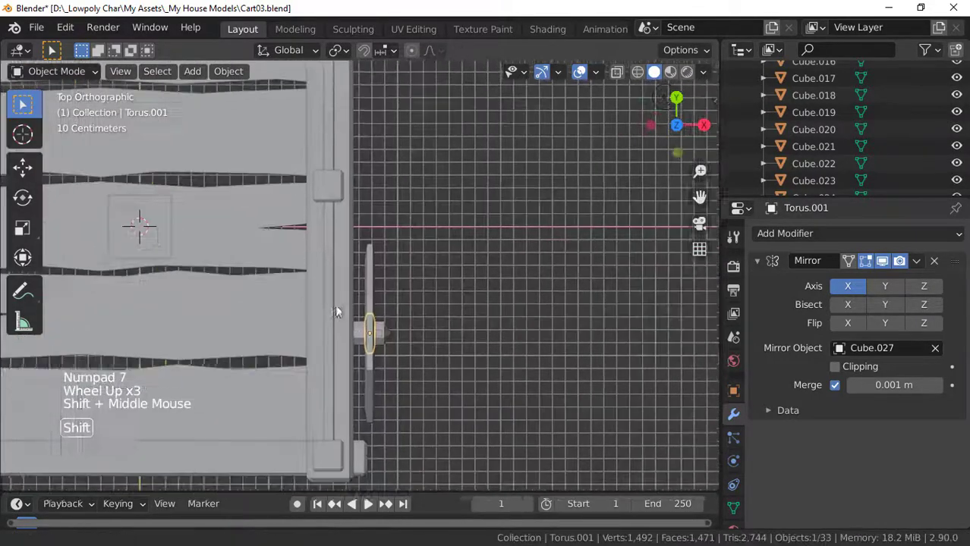
left_click(353, 212)
left_click_drag(358, 196, 437, 430)
scroll(459, 401, "down", 4)
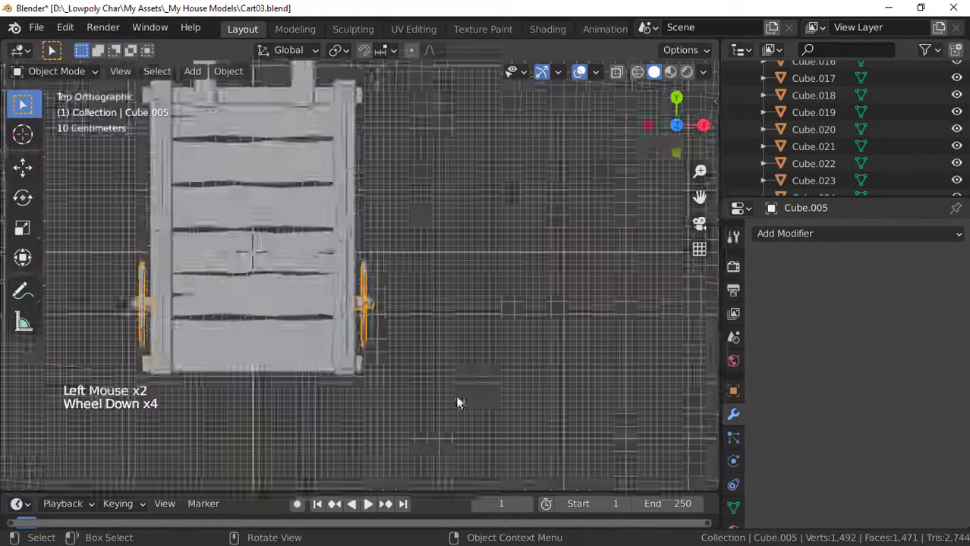
middle_click_drag(459, 401, 308, 268)
scroll(308, 268, "up", 3)
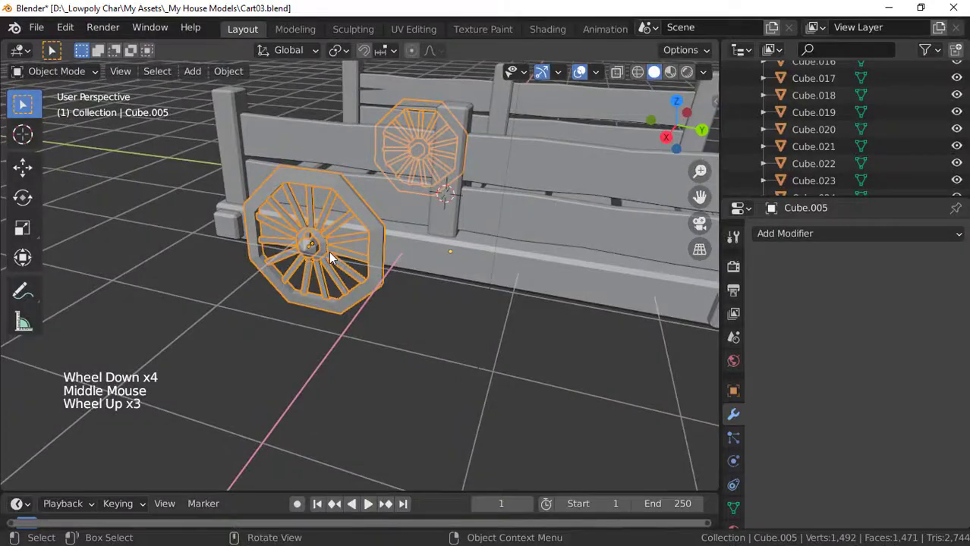
key("KP_3")
middle_click_drag(337, 244, 288, 293, "shift")
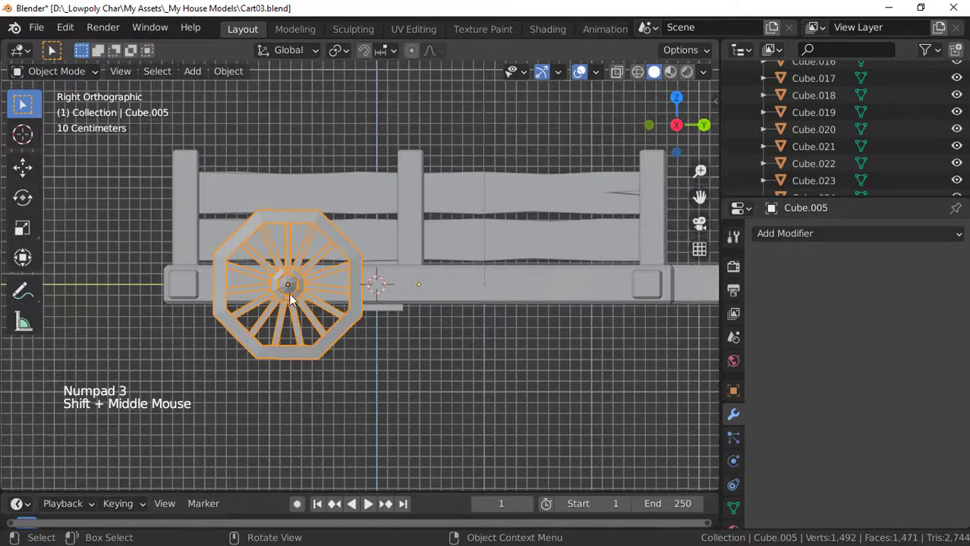
scroll(149, 277, "down", 1)
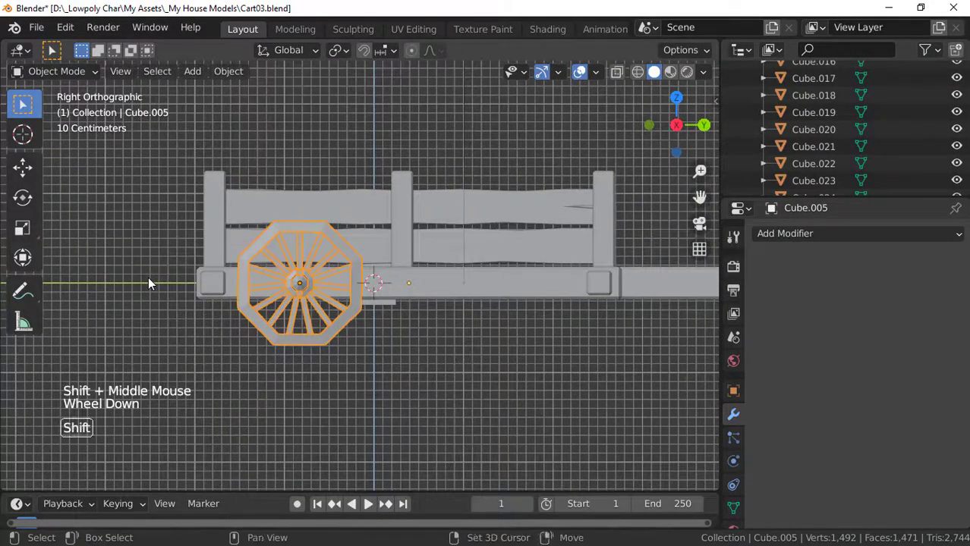
key("shift+d")
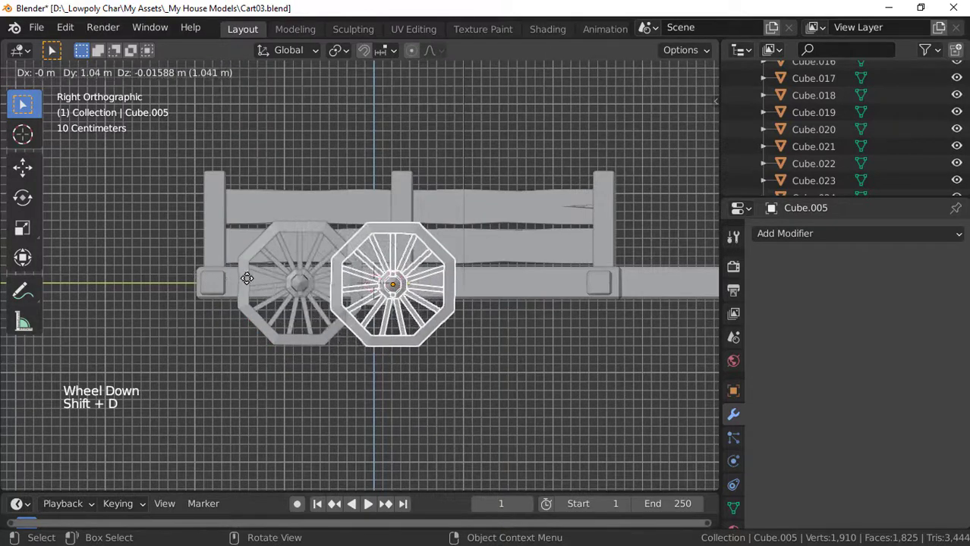
key("y")
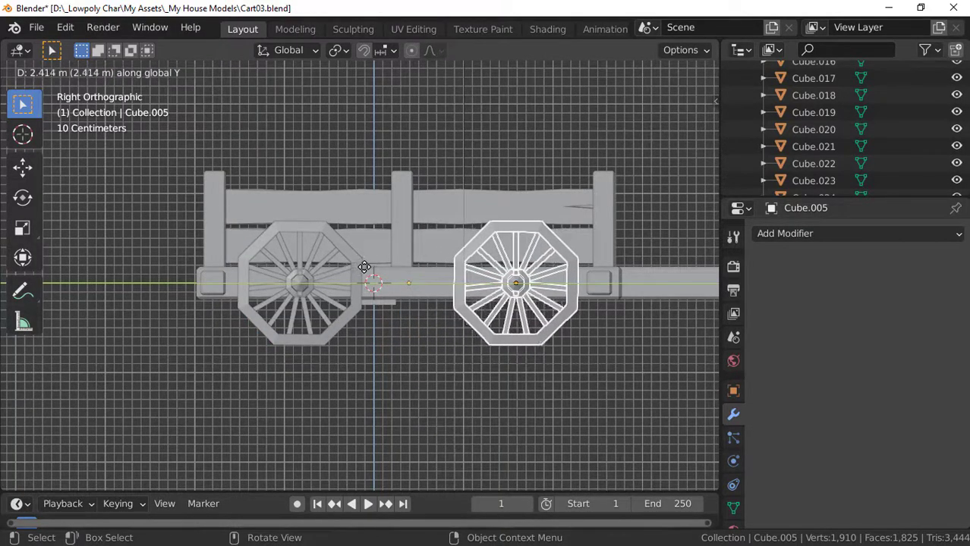
left_click(368, 270)
- Fine-tune the position of the duplicated wheel along the Y axis beside the cart
key("g")
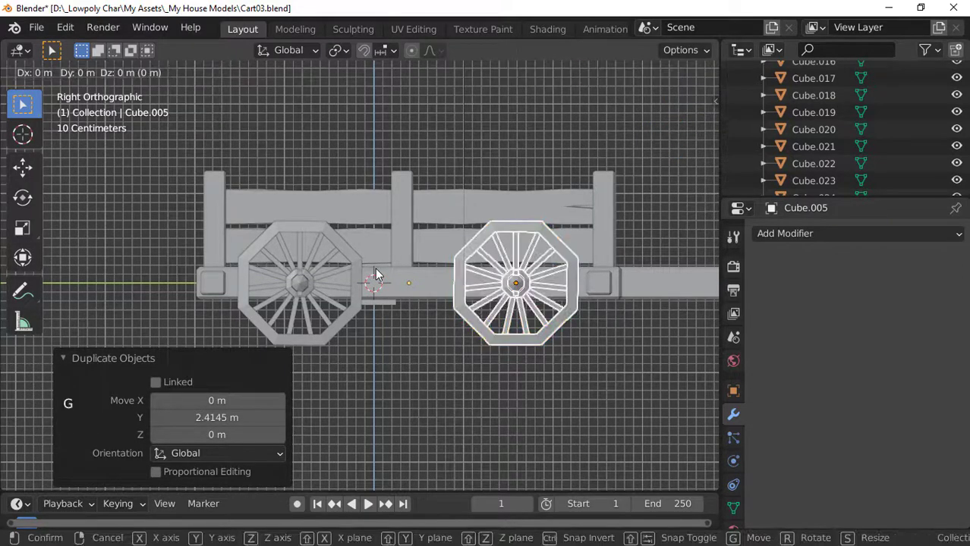
key("y")
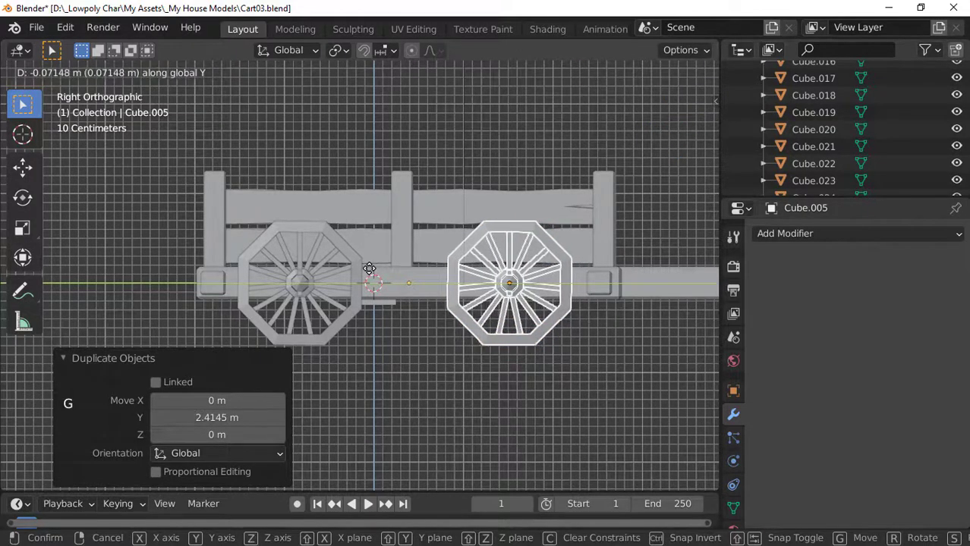
left_click(396, 274)
- Examine the cart with both pairs of wheels from several angles and distances
scroll(408, 303, "down", 2)
middle_click_drag(412, 338, 374, 319)
scroll(392, 331, "down", 4)
scroll(334, 307, "up", 4)
scroll(326, 302, "down", 4)
scroll(448, 318, "up", 2)
scroll(373, 319, "up", 2)
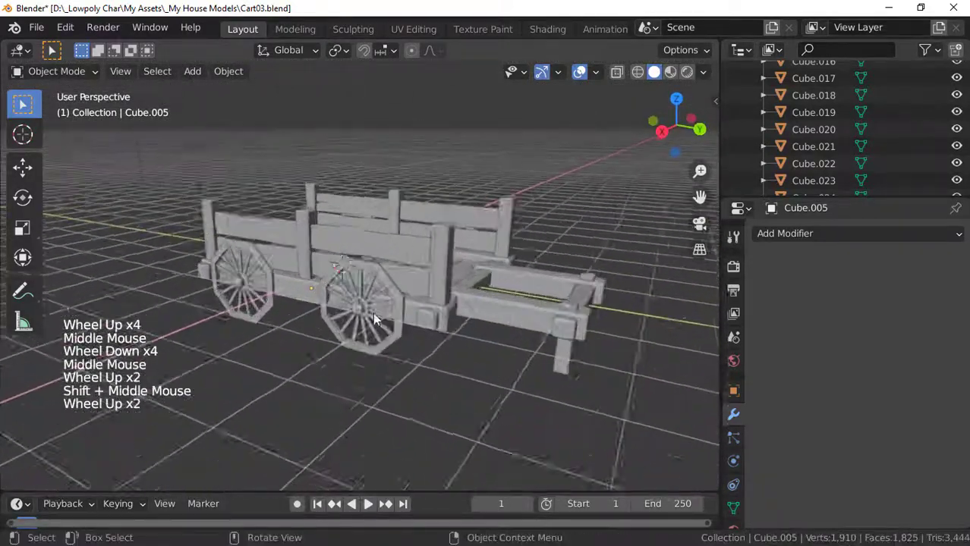
scroll(373, 312, "up", 2)
middle_click_drag(328, 283, 350, 288, "shift")
scroll(380, 295, "up", 3)
middle_click_drag(409, 299, 334, 302, "shift")
scroll(364, 305, "up", 1, "shift")
scroll(399, 308, "down", 4)
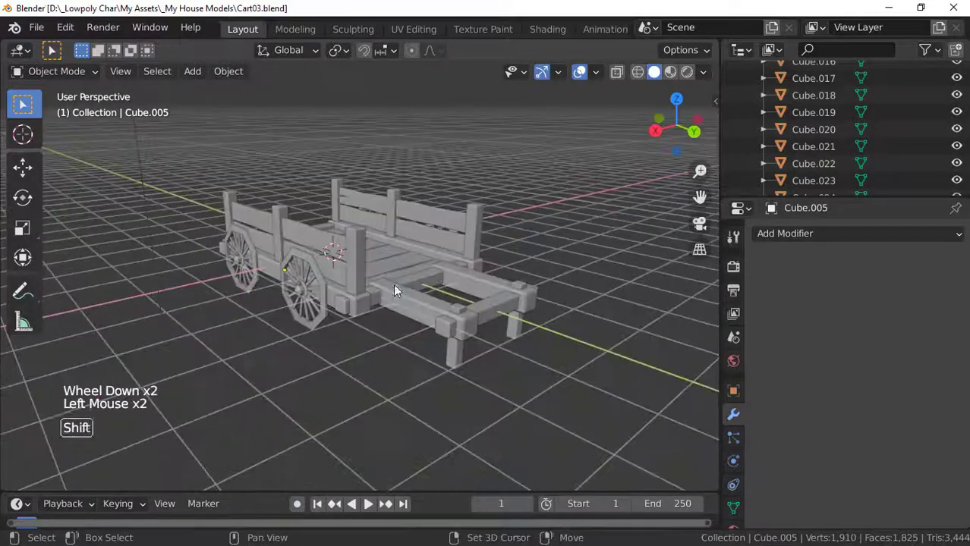
middle_click_drag(425, 262, 385, 260, "shift")
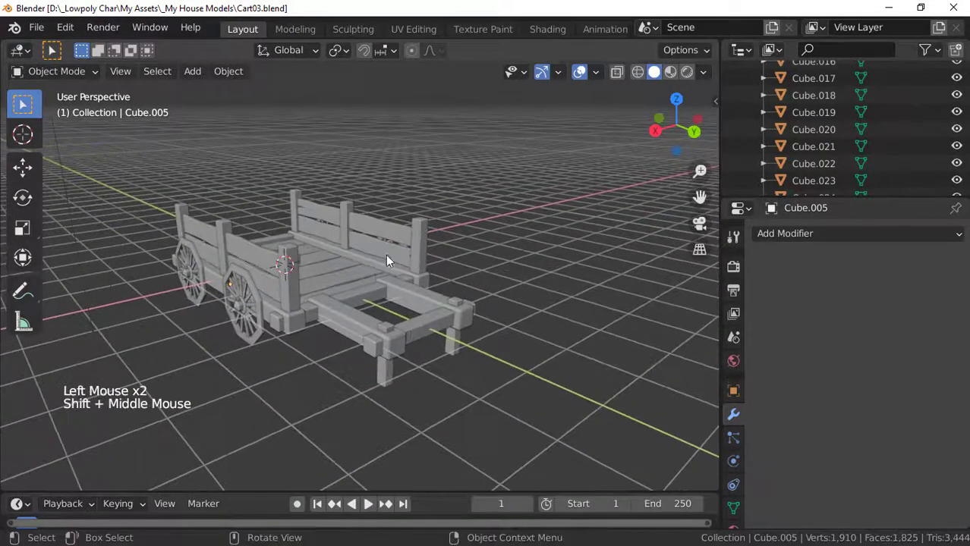
middle_click_drag(294, 286, 299, 255)
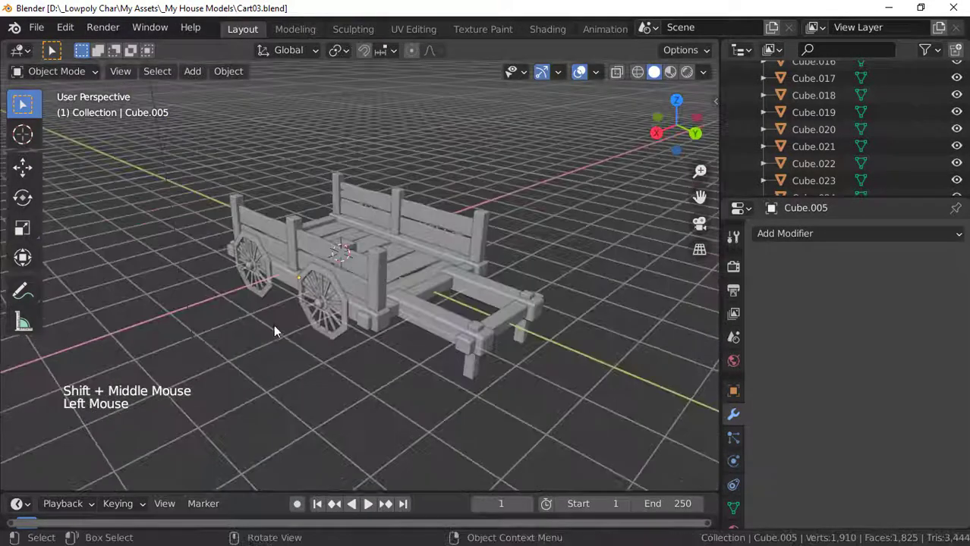
scroll(315, 330, "up", 1)
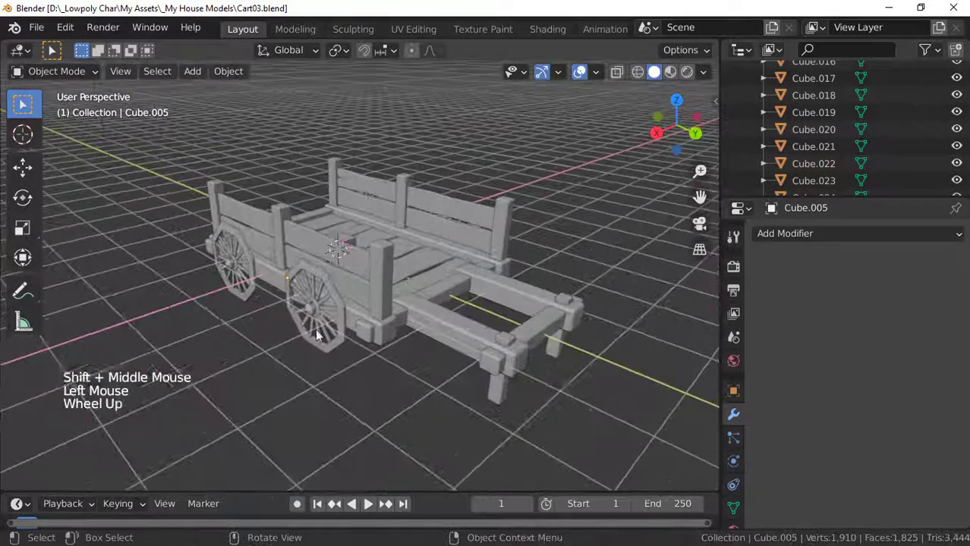
middle_click_drag(316, 334, 455, 197)
scroll(350, 245, "down", 2)
scroll(396, 280, "up", 2)
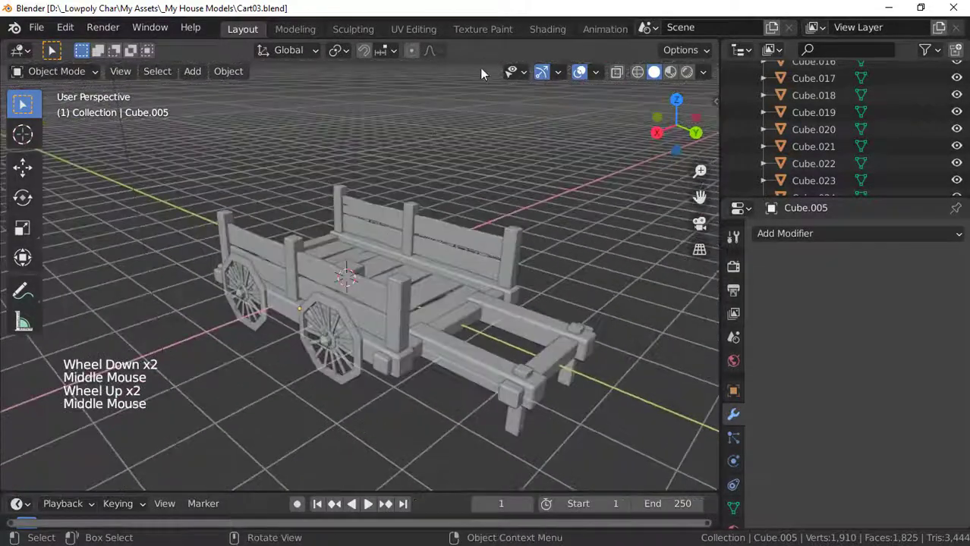
- Switch to the Shading workspace and bring the whole cart into view in material preview
left_click(541, 33)
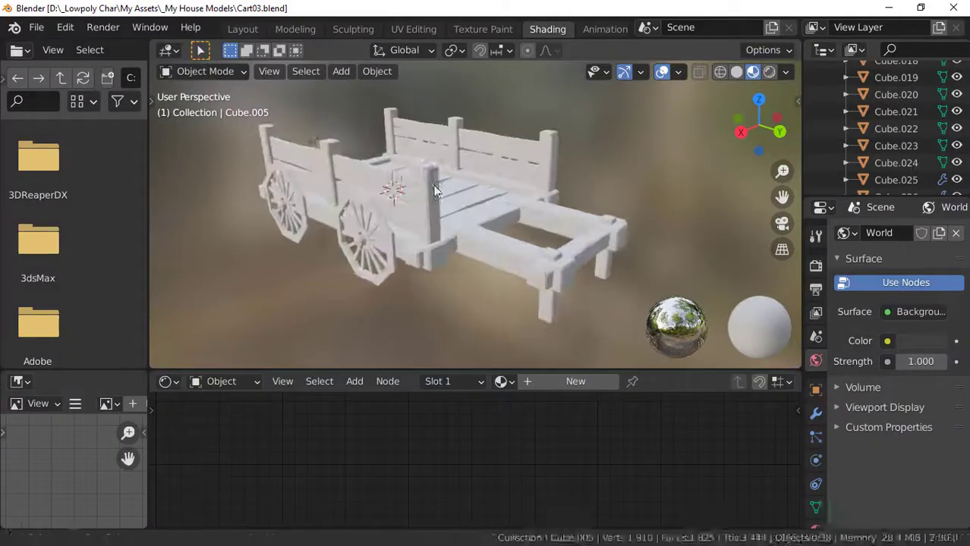
middle_click_drag(435, 188, 448, 222, "shift")
scroll(453, 192, "down", 2)
scroll(448, 222, "up", 3)
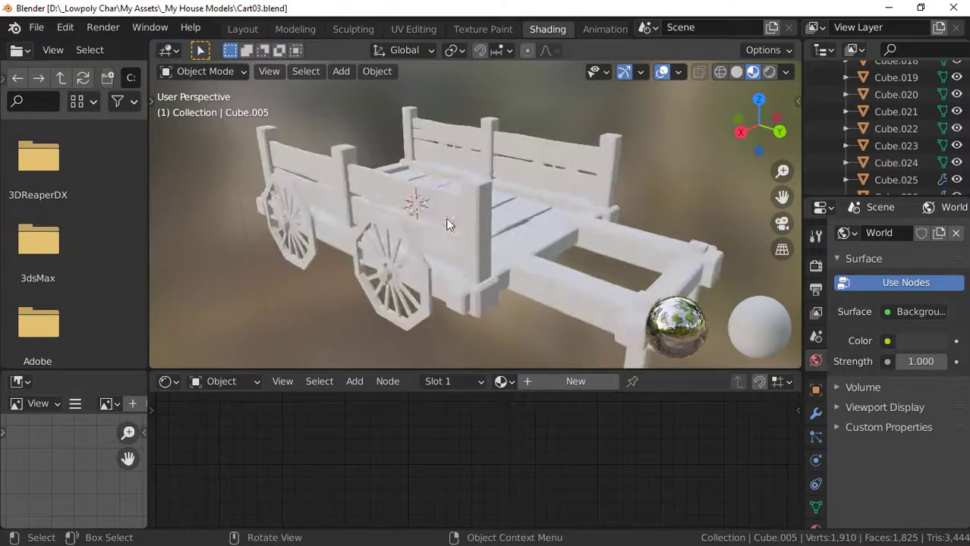
scroll(449, 226, "down", 4)
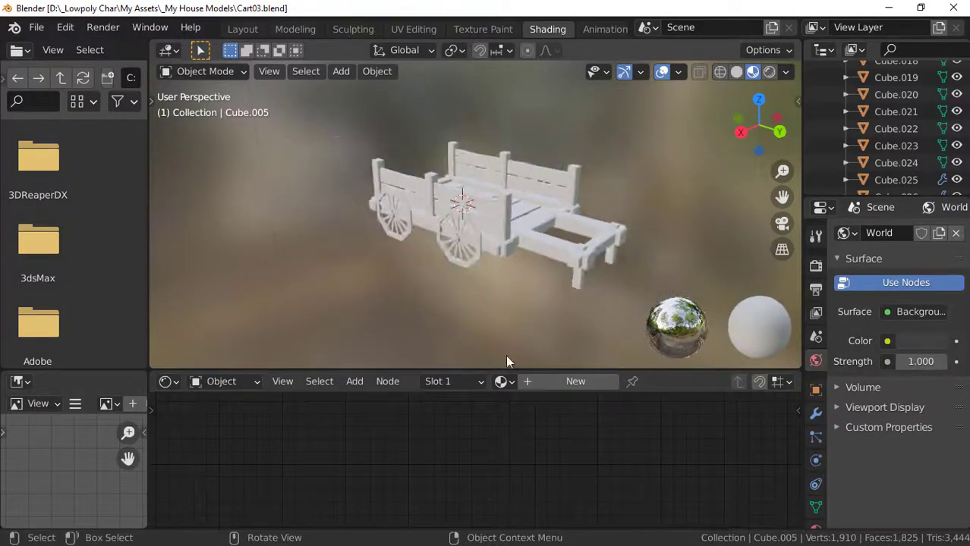
- Create a new material on the active cart part and name it Light Wood Color
left_click(547, 379)
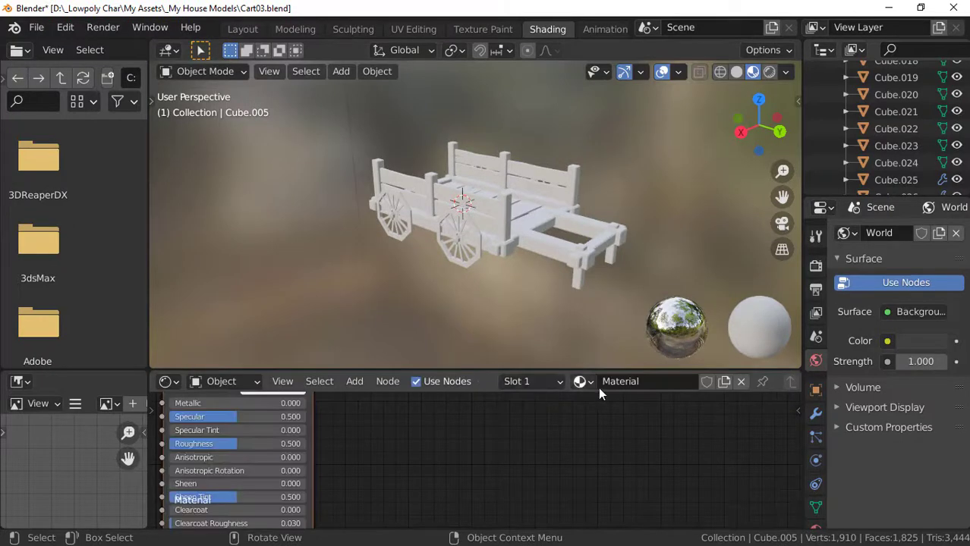
left_click(627, 380)
key("BackSpace")
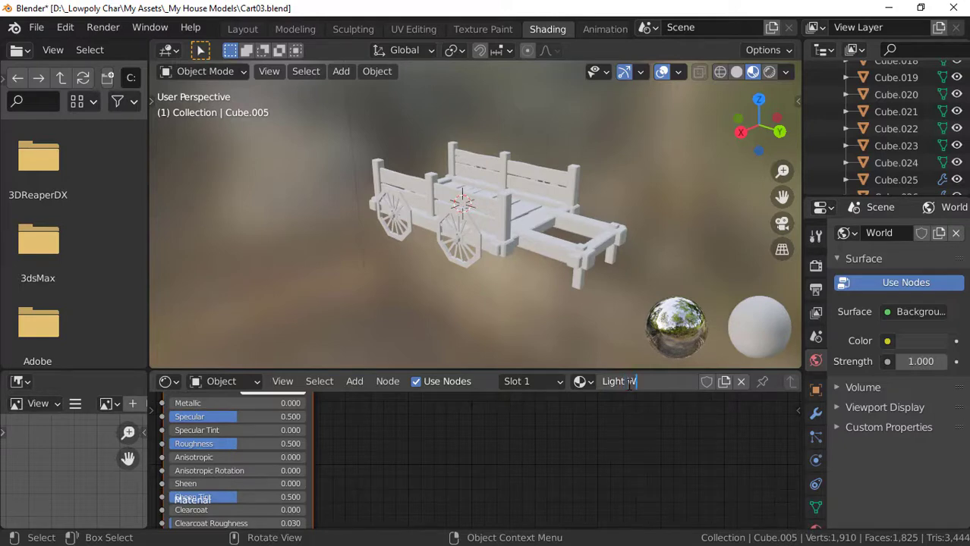
key("Return")
- Assign the existing Light Wood Color material to the upper side plank above the wheels
scroll(454, 218, "up", 4)
left_click(454, 218)
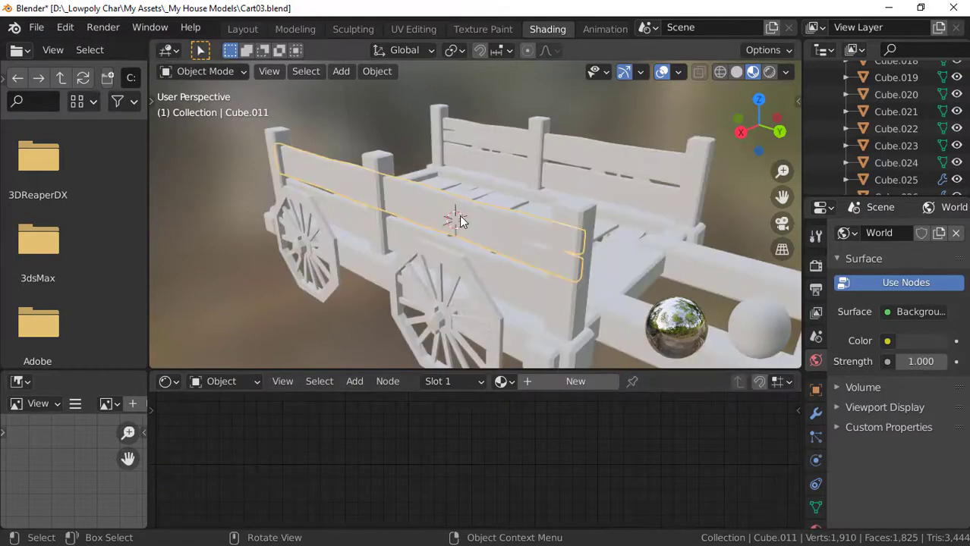
middle_click_drag(459, 220, 422, 226, "shift")
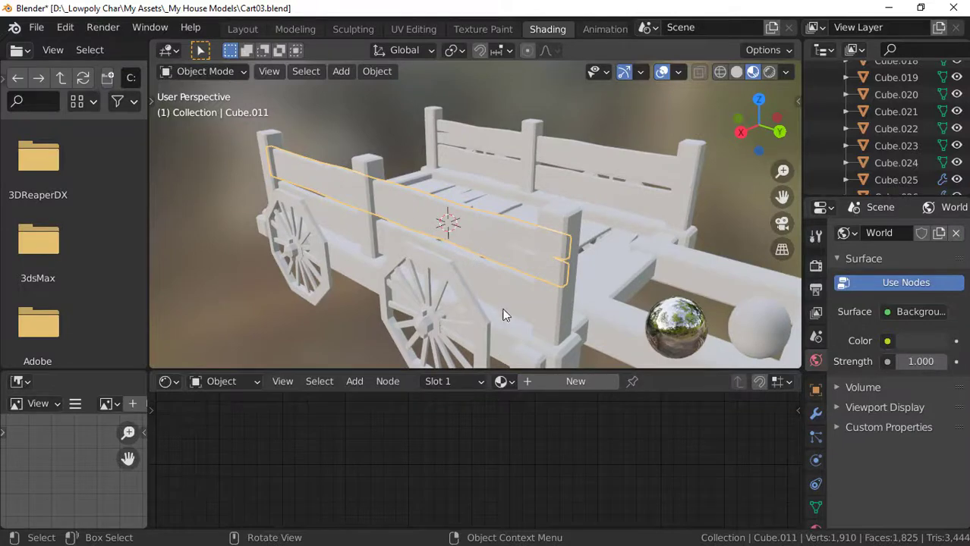
left_click(513, 382)
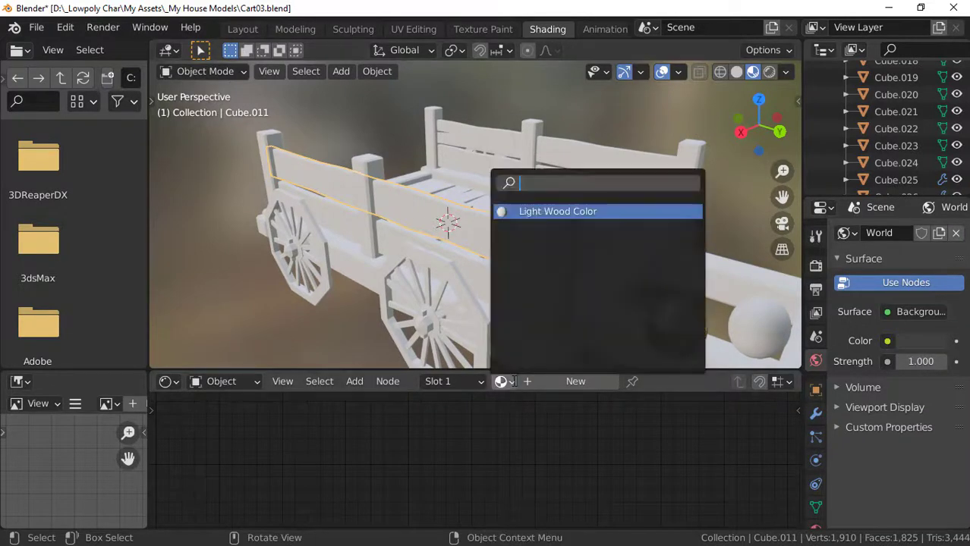
left_click(529, 212)
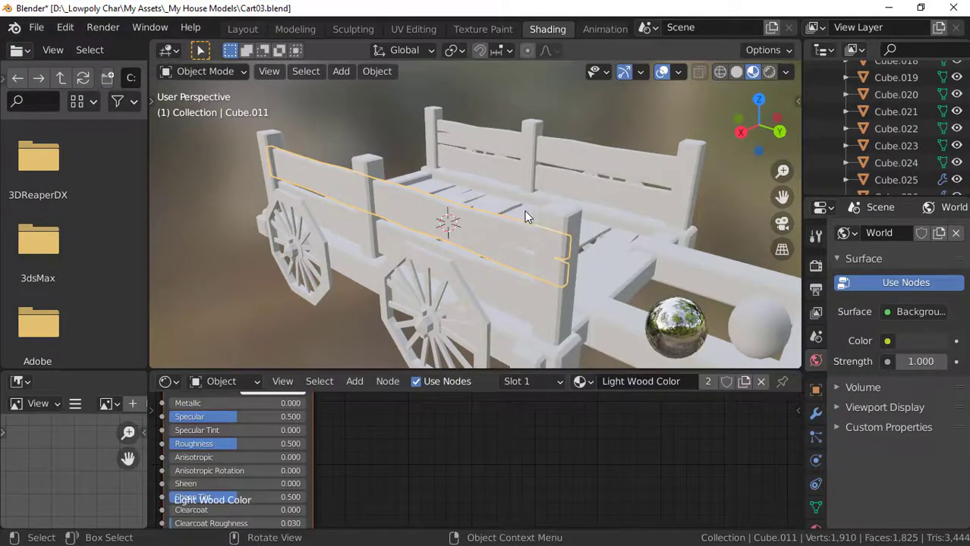
- Tune the Light Wood Color material's base colour to a light orange-tan with a brightness value of 0.838
middle_click_drag(524, 213, 425, 318)
middle_click_drag(382, 404, 362, 435)
left_click(249, 422)
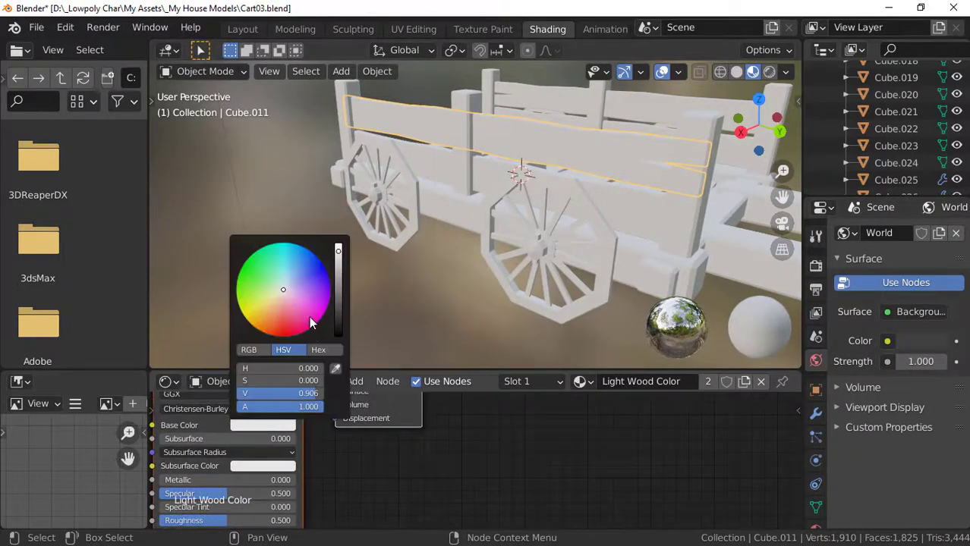
mouse_move(309, 316)
left_mouse_down()
mouse_move(263, 303)
mouse_move(277, 303)
left_mouse_up()
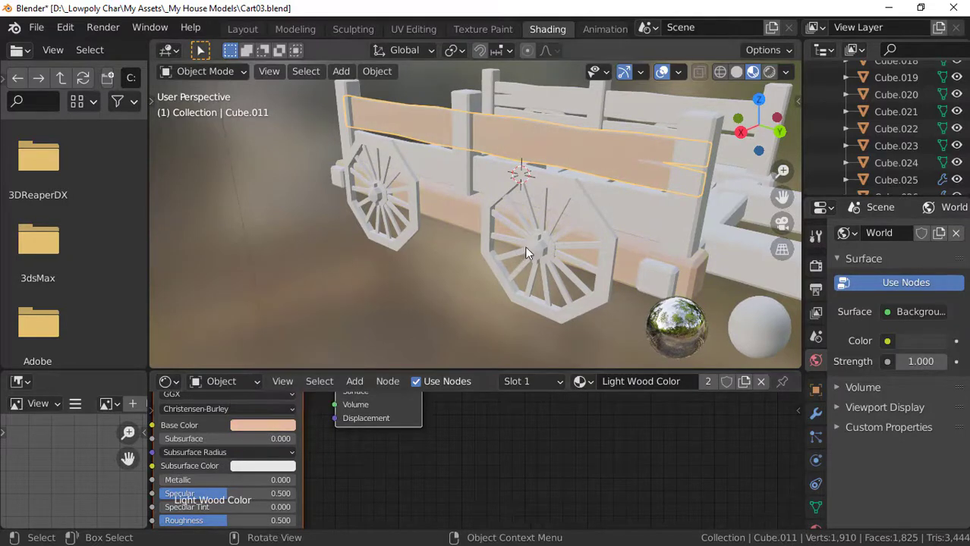
middle_click_drag(524, 246, 499, 220)
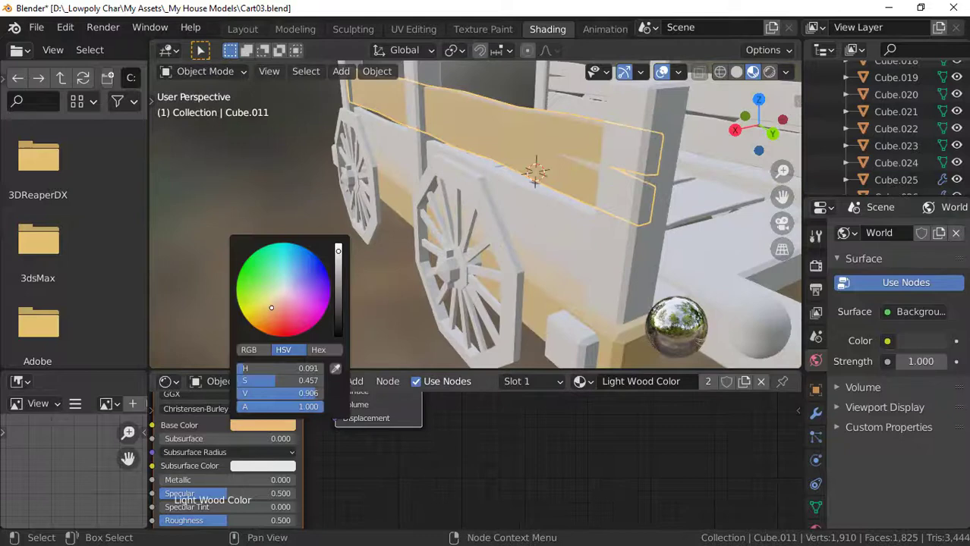
left_click_drag(271, 307, 278, 311)
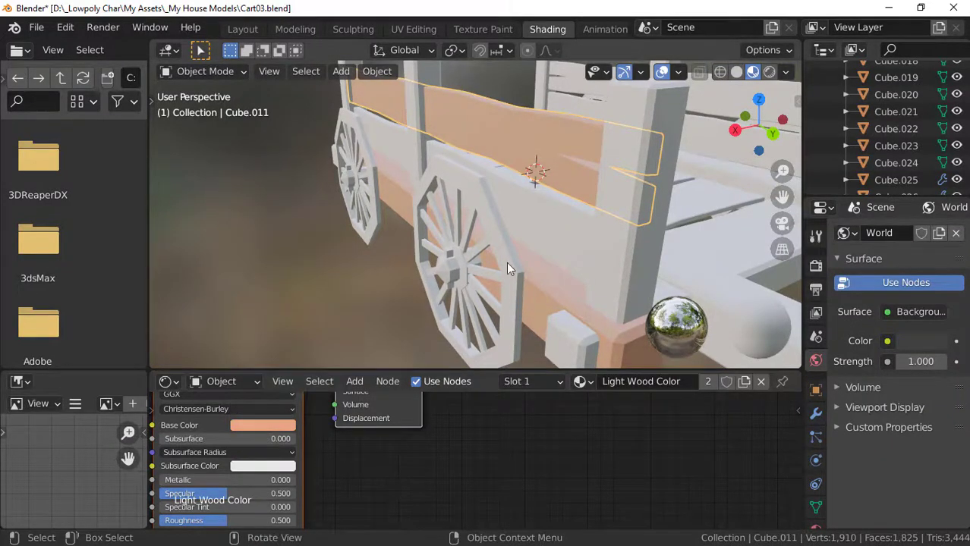
middle_click_drag(509, 268, 364, 288)
left_click(251, 425)
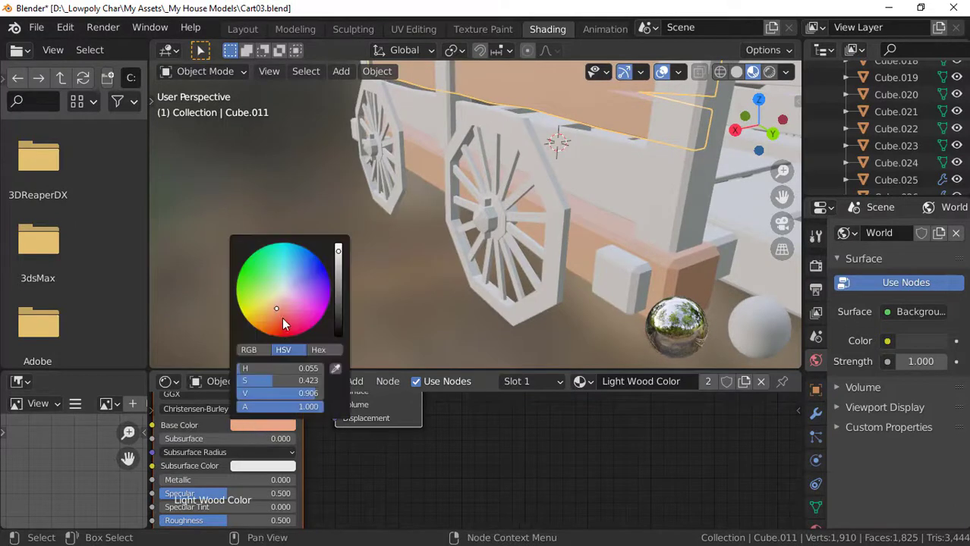
left_click_drag(283, 324, 275, 307)
mouse_move(556, 192)
middle_mouse_down("shift")
mouse_move(499, 221)
mouse_move(456, 217)
mouse_move(462, 252)
middle_mouse_up("shift")
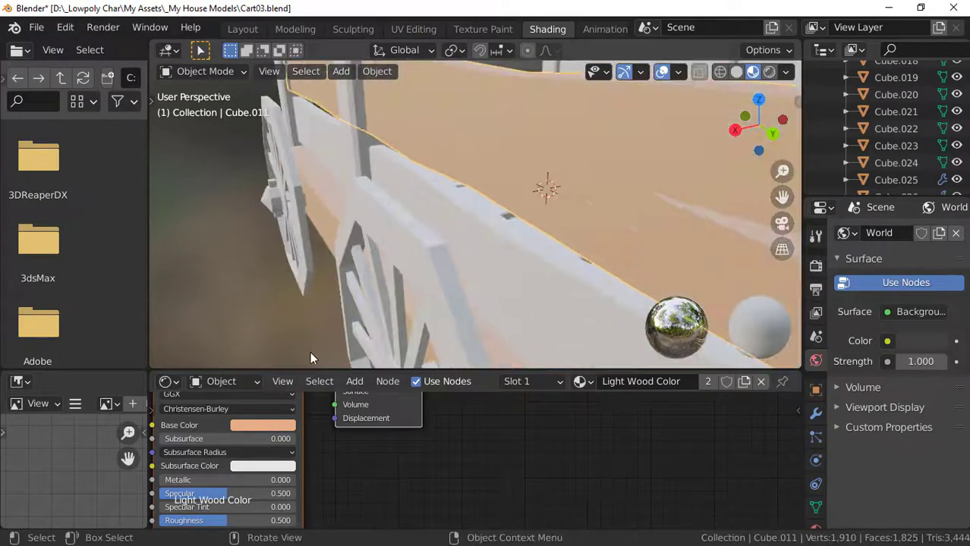
left_click(268, 422)
left_click_drag(275, 308, 279, 307)
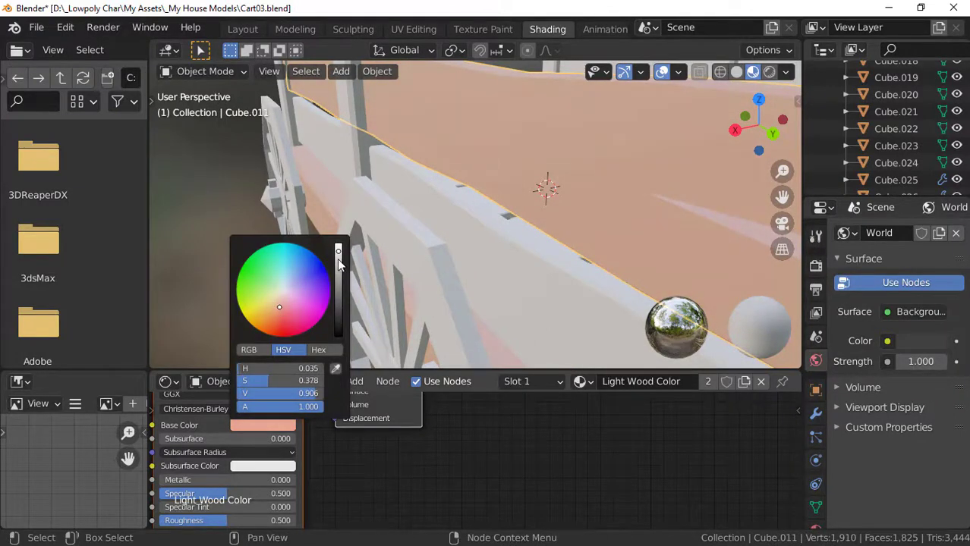
left_click_drag(339, 263, 338, 257)
left_click_drag(279, 307, 276, 305)
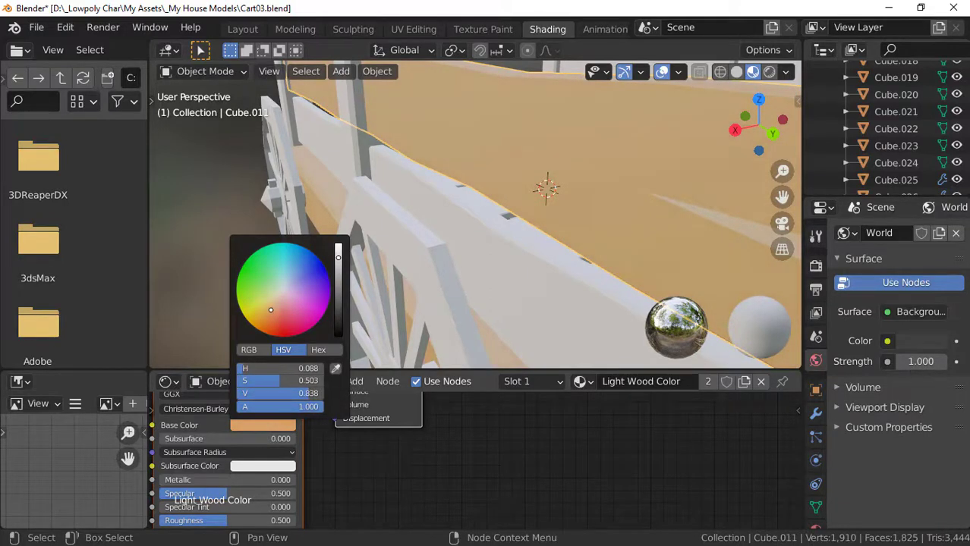
- Link the Light Wood Color material from the upper side plank to the floor planks and all remaining side planks
middle_click_drag(469, 228, 449, 194)
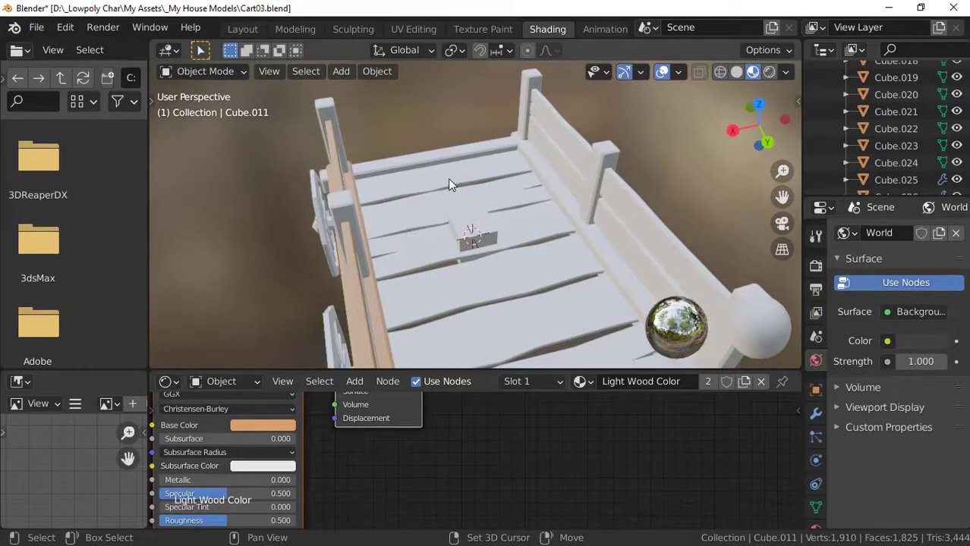
left_click(448, 178, "shift")
left_click(502, 202, "shift")
left_click(529, 243, "shift")
left_click(510, 296, "shift")
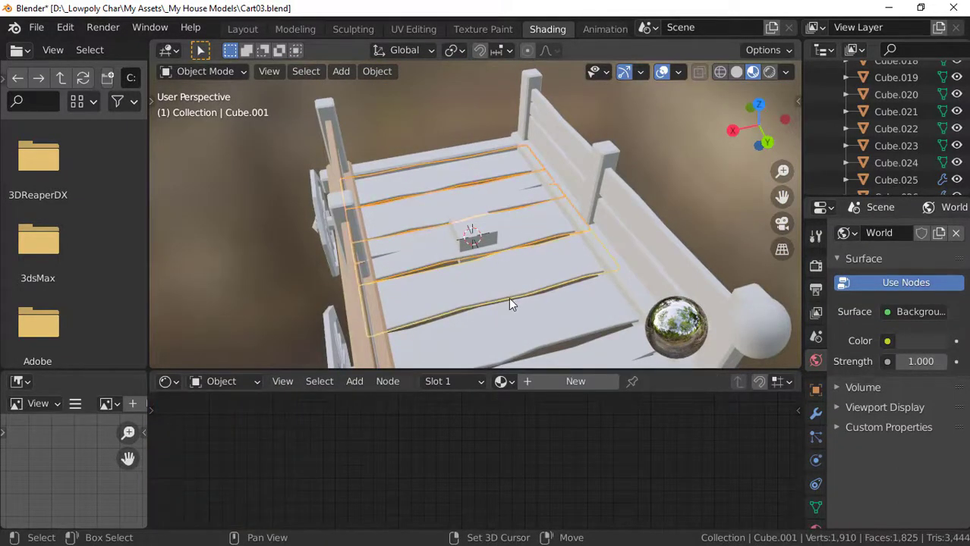
middle_click_drag(509, 298, 527, 200, "shift")
left_click(507, 257, "shift")
scroll(358, 266, "down", 1)
scroll(518, 204, "up", 2)
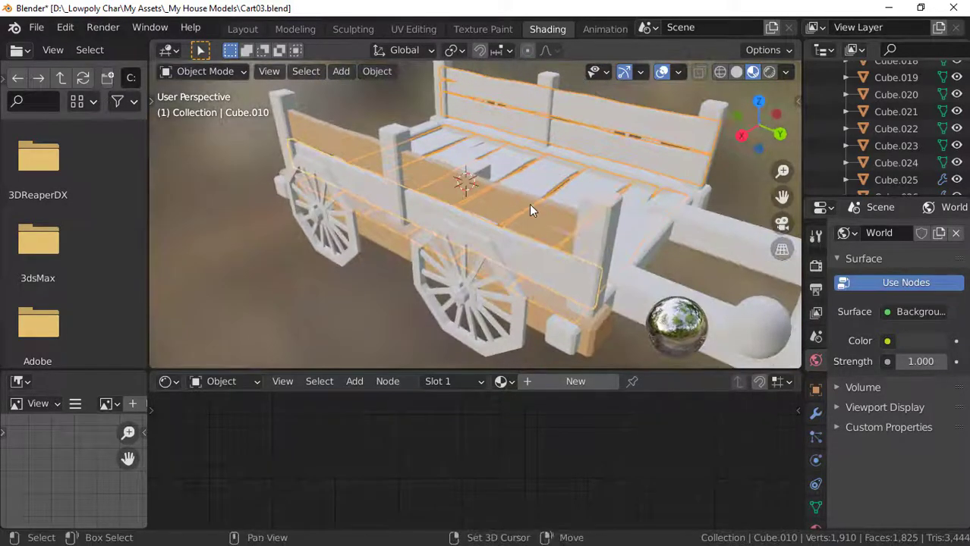
left_click(529, 210, "shift")
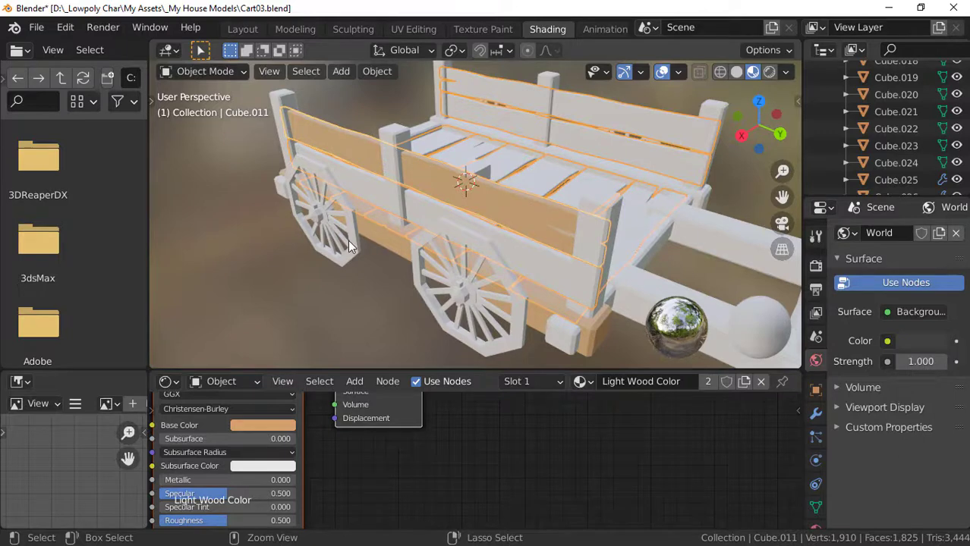
key("ctrl+l")
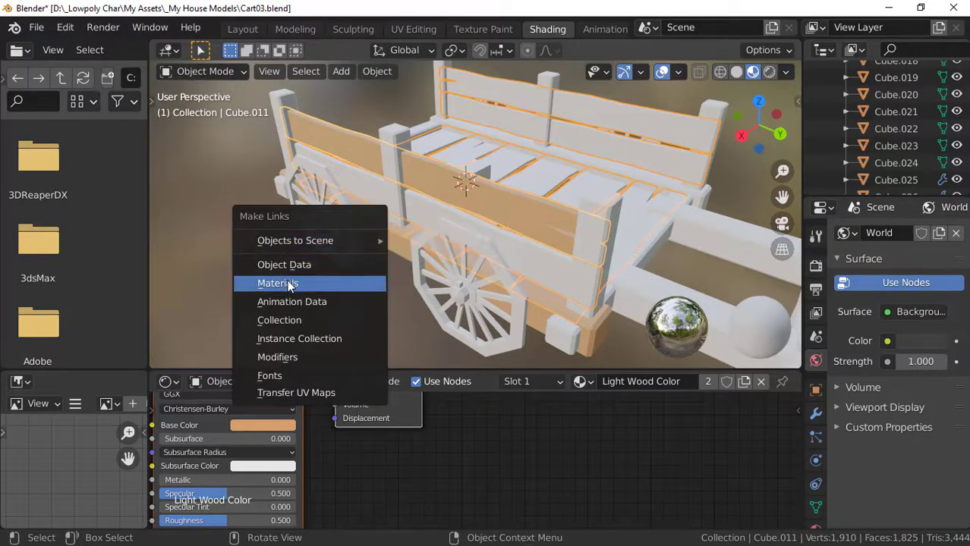
left_click(287, 283)
middle_click_drag(386, 266, 361, 266)
left_click(360, 266)
scroll(491, 249, "up", 3)
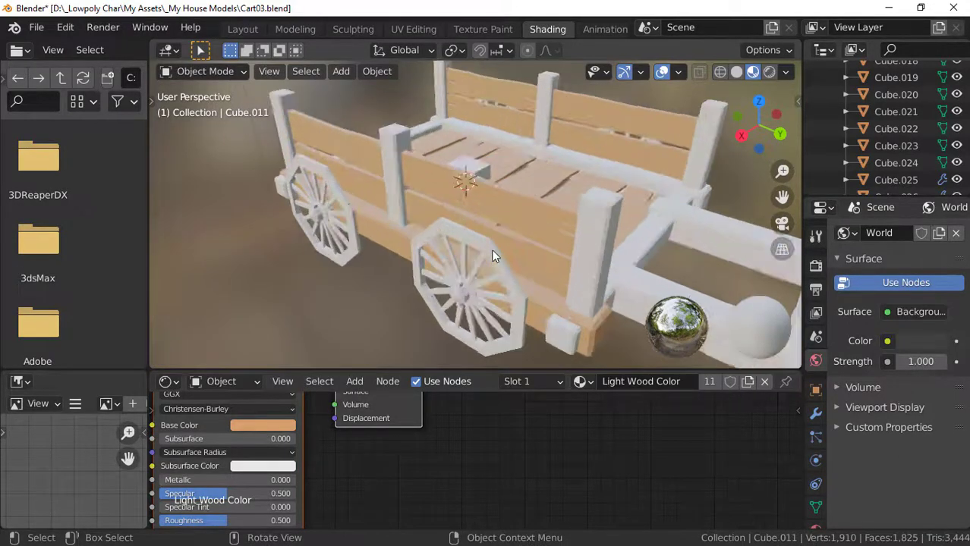
- Create a new material on the front corner post beside the front wheel and name it Dark Wood Color
middle_click_drag(491, 249, 414, 232, "shift")
left_click(437, 175)
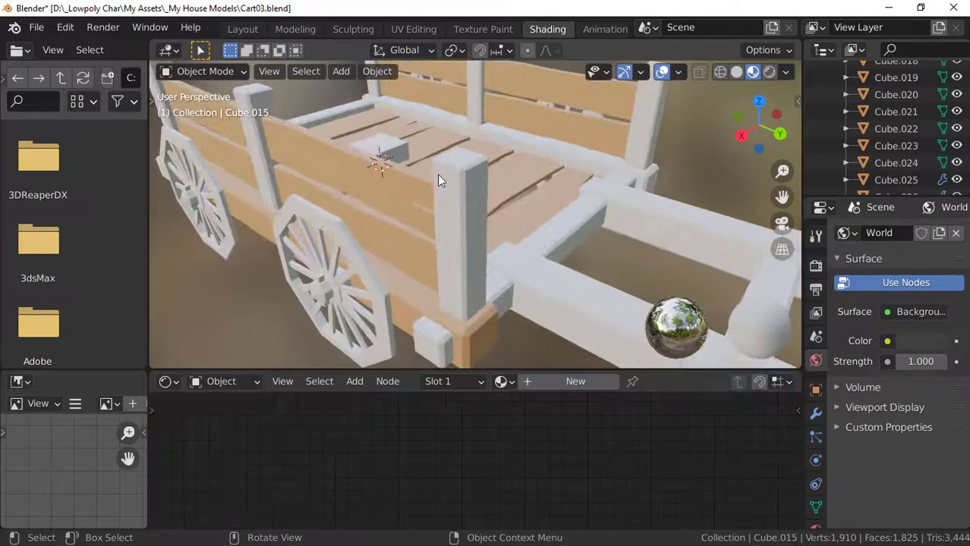
left_click(553, 381)
double_click(621, 381)
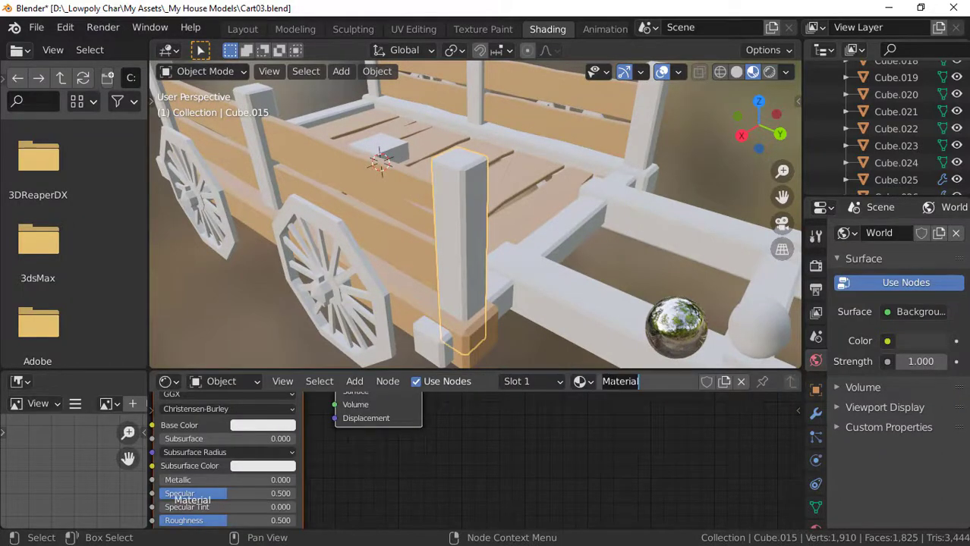
key("BackSpace")
key("BackSpace")
key("BackSpace")
key("BackSpace")
key("BackSpace")
key("BackSpace")
key("BackSpace")
key("BackSpace")
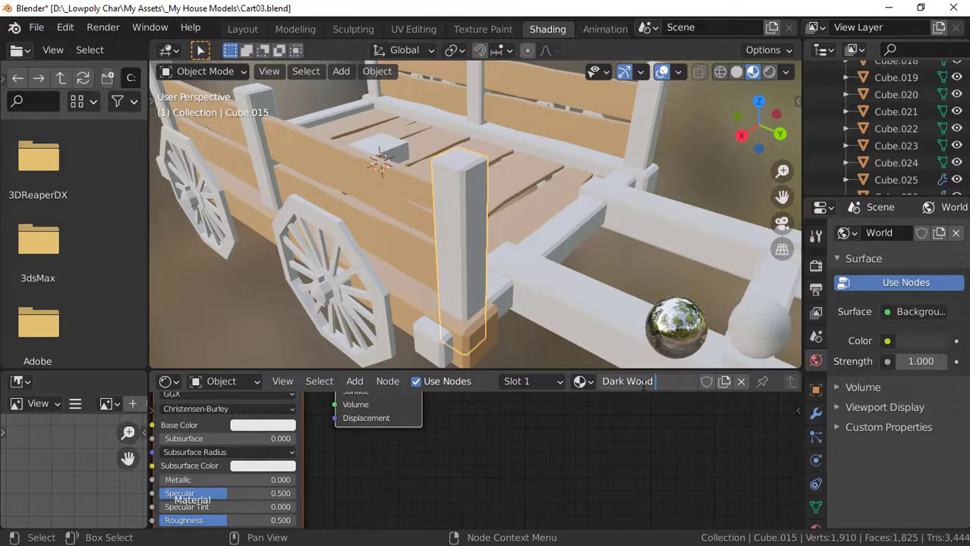
type("Dark Wood C")
type("olor")
key("Return")
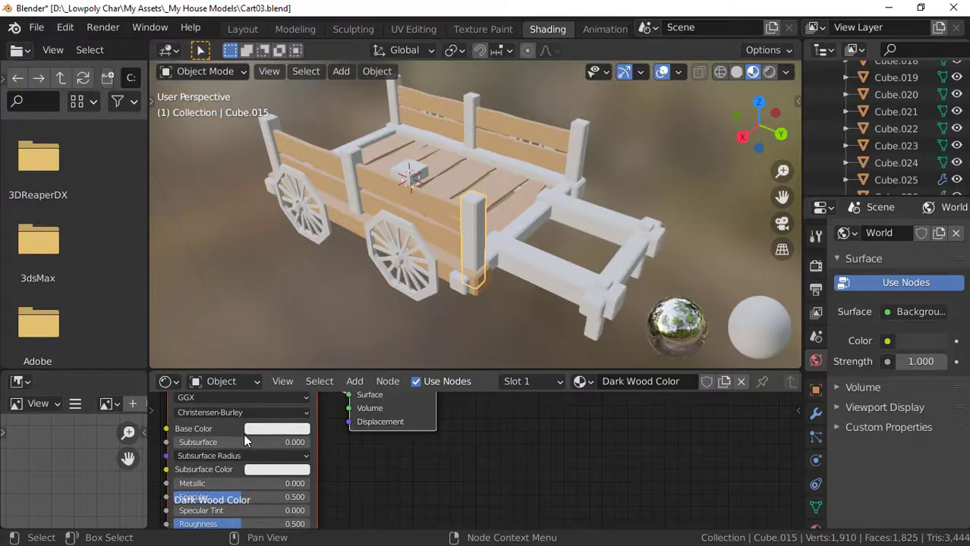
- Set the Dark Wood Color material's base colour to a darkened reddish brown
left_click(247, 429)
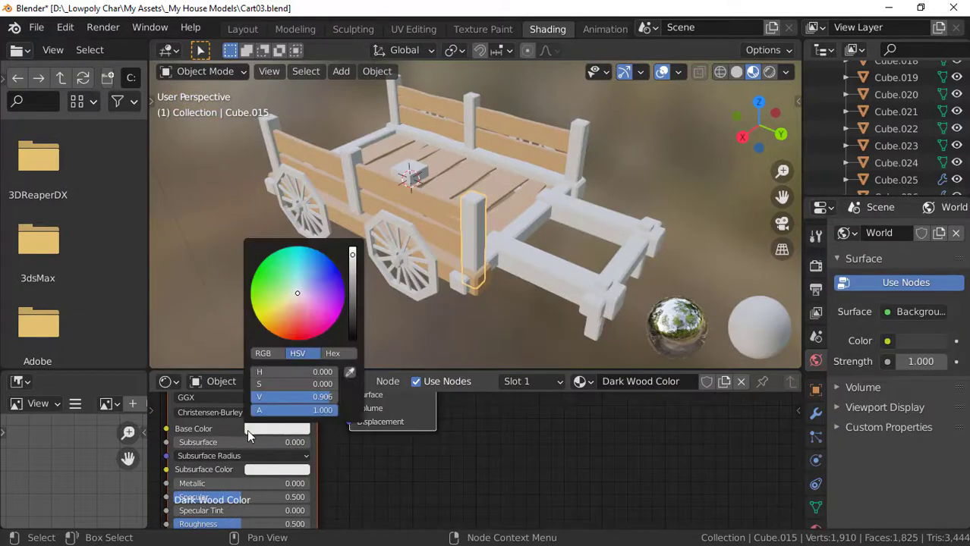
left_click(291, 314)
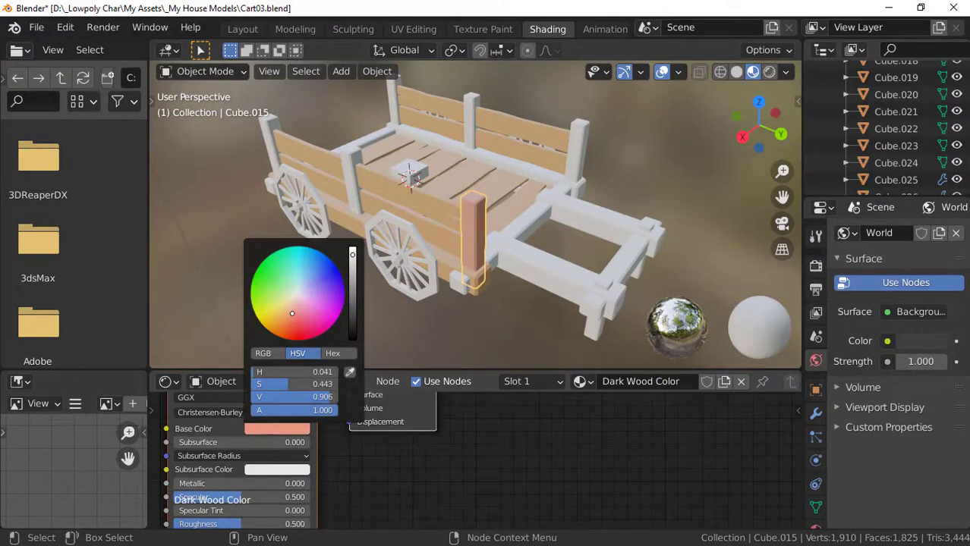
left_click_drag(291, 313, 291, 315)
left_click_drag(352, 267, 352, 288)
left_click(485, 294)
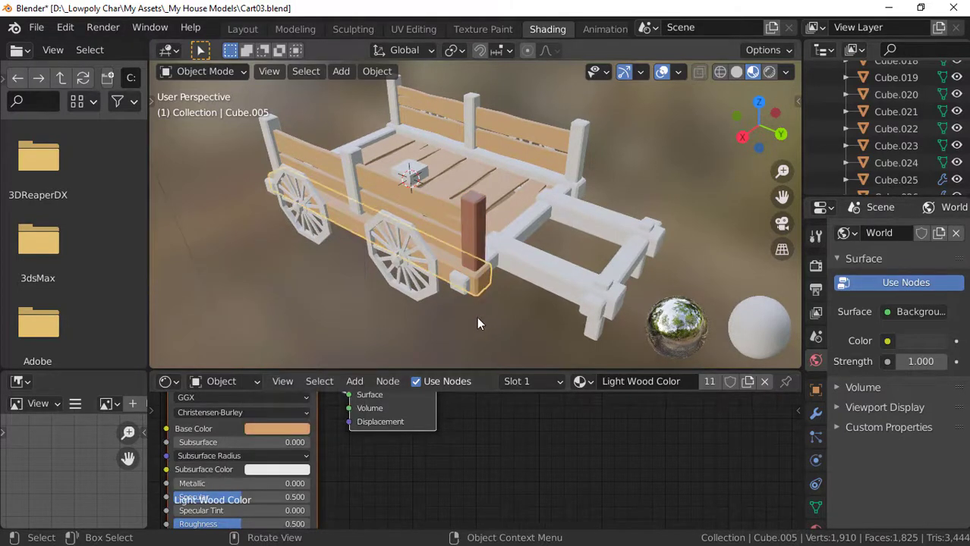
- Link the Dark Wood Color material from the front corner post to the pulling frame, the other posts and the beams around the cart bed
scroll(483, 315, "up", 2)
scroll(456, 271, "down", 2)
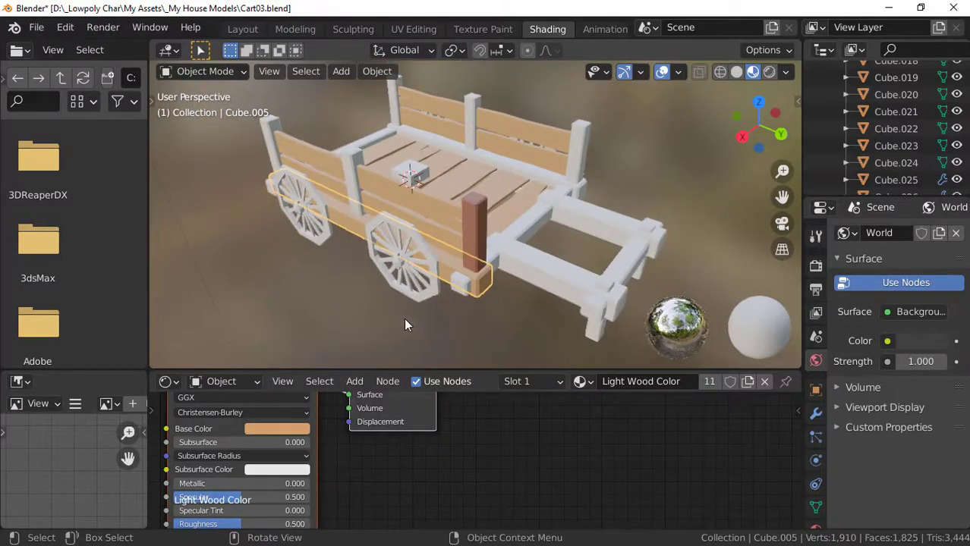
scroll(429, 309, "up", 1)
scroll(430, 309, "down", 3)
middle_click_drag(429, 309, 456, 282)
scroll(489, 261, "up", 3)
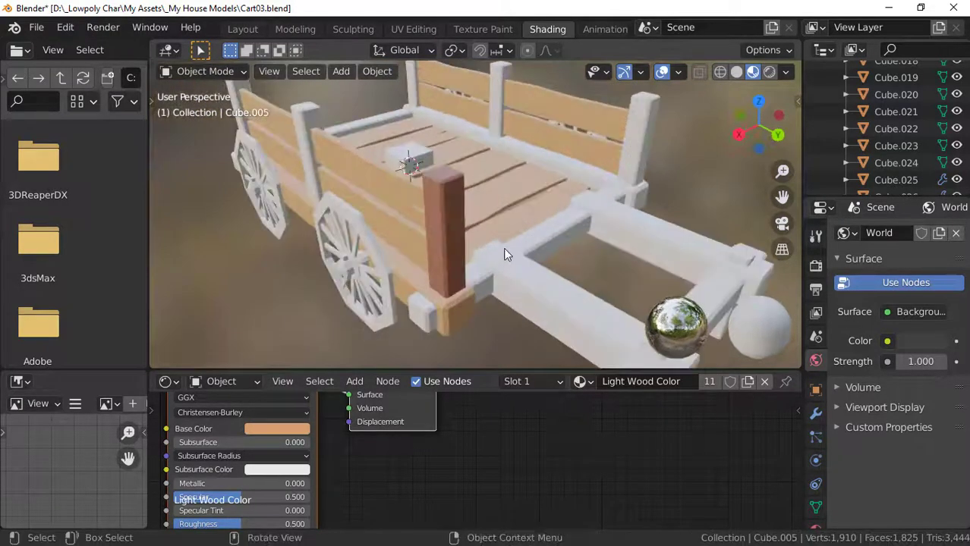
scroll(512, 248, "down", 2)
middle_click_drag(566, 224, 570, 170)
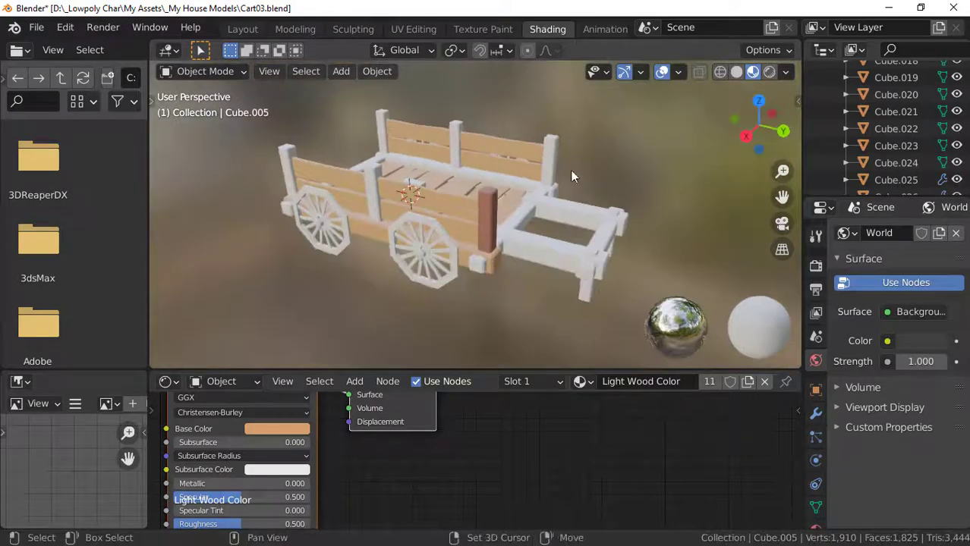
left_click_drag(569, 154, 627, 317)
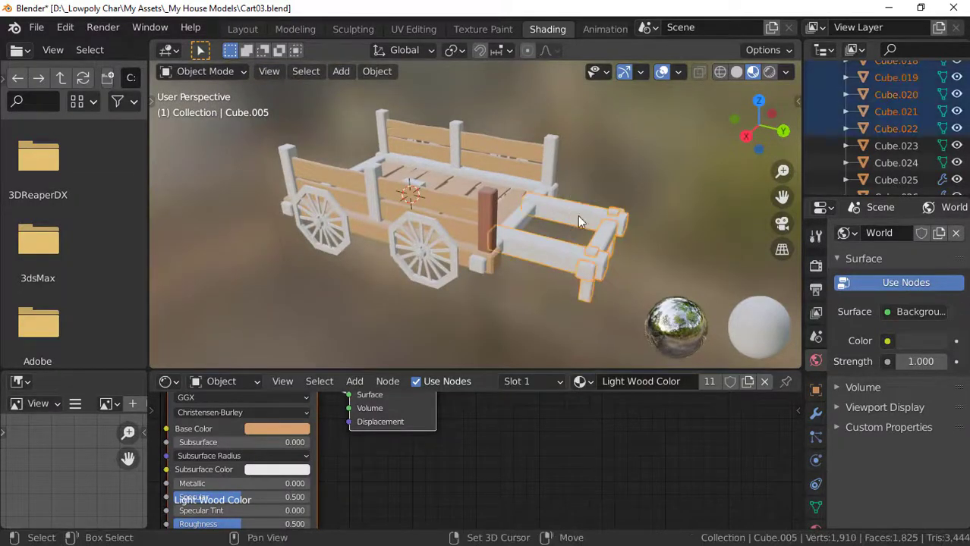
left_click(548, 154, "shift")
left_click(456, 135, "shift")
left_click(383, 133, "shift")
left_click(287, 162, "shift")
left_click(371, 183, "shift")
scroll(387, 251, "up", 3)
middle_click_drag(391, 277, 346, 301)
left_click(465, 295, "shift")
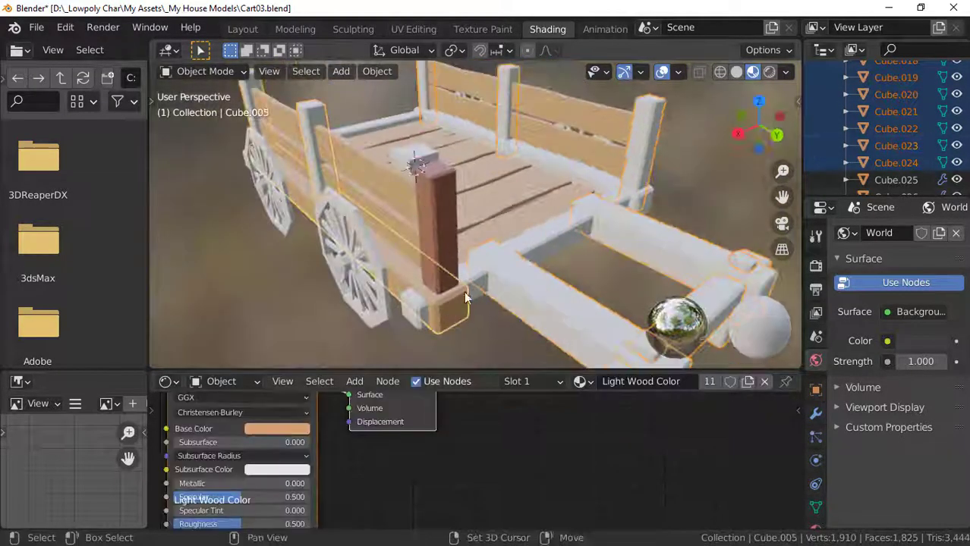
left_click(538, 230, "shift")
scroll(547, 169, "down", 3)
middle_click_drag(547, 169, 422, 134)
middle_click_drag(375, 218, 494, 195)
scroll(494, 195, "up", 3)
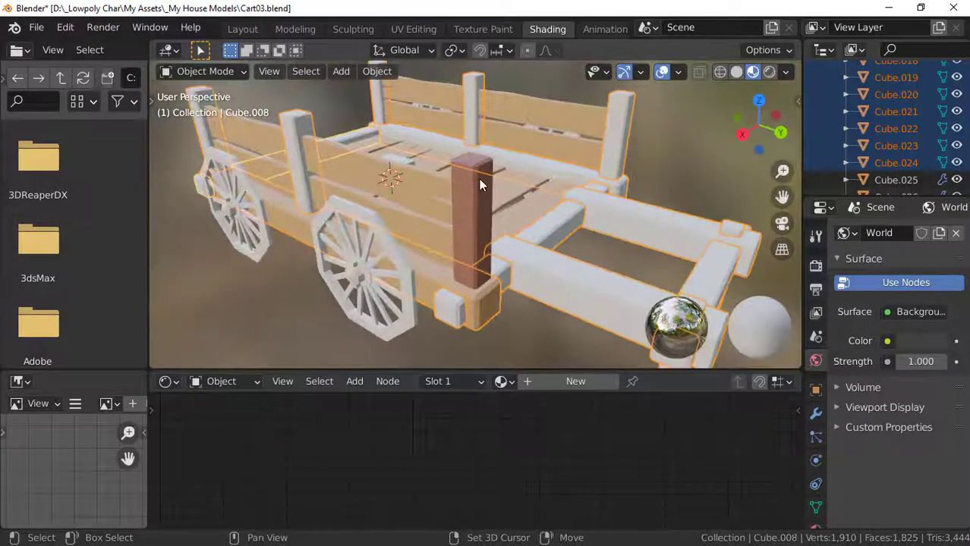
left_click(479, 179, "shift")
scroll(469, 200, "down", 4)
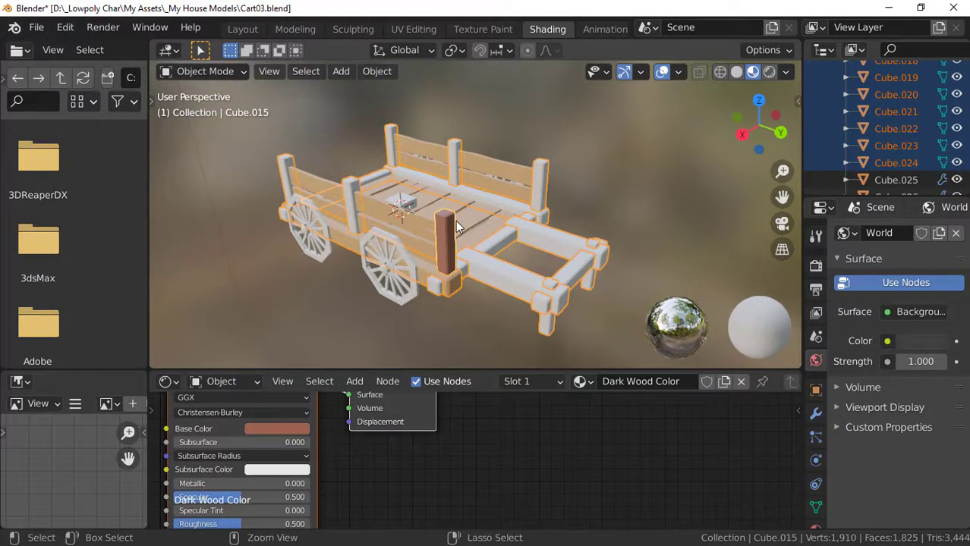
key("ctrl+l")
left_click(456, 221)
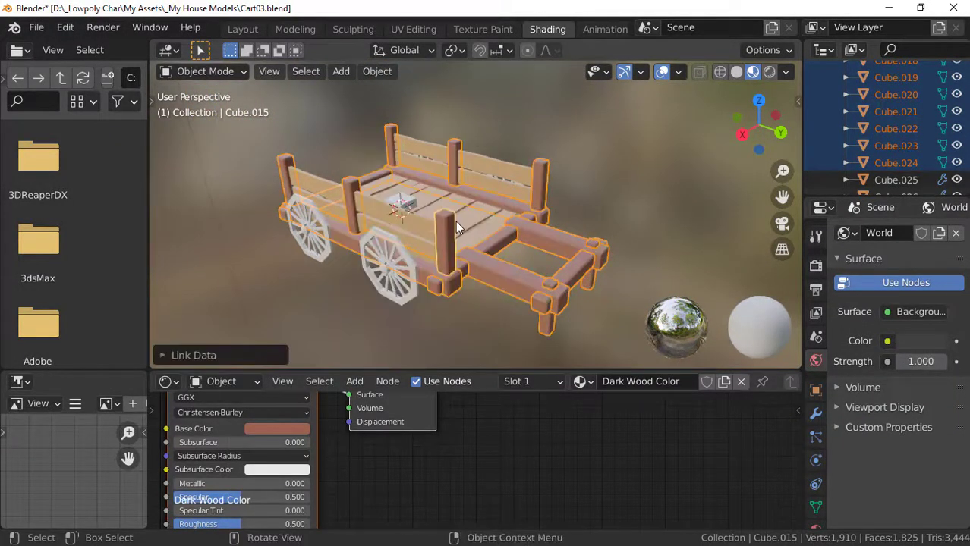
left_click(320, 320)
- Examine the two wood colours on the cart from several angles and distances
scroll(421, 284, "down", 4)
middle_click_drag(418, 262, 448, 256)
scroll(433, 228, "up", 5)
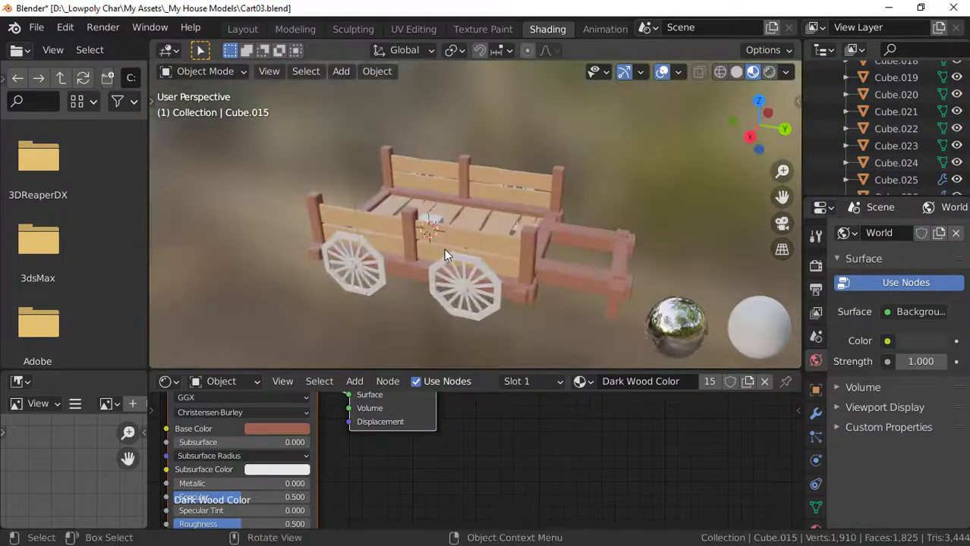
scroll(452, 225, "up", 2)
scroll(520, 264, "down", 4)
scroll(412, 256, "up", 3)
middle_click_drag(415, 216, 462, 228)
scroll(485, 239, "down", 3)
scroll(414, 269, "up", 2)
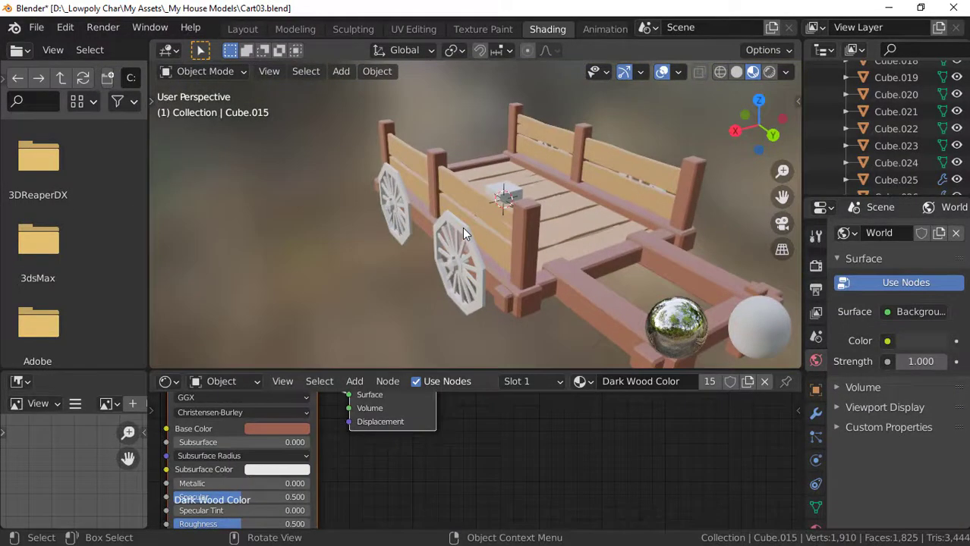
- Assign the existing Dark Wood Color material to the octagonal rim of the rear wheel
key("KP_3")
middle_click_drag(368, 273, 456, 245, "shift")
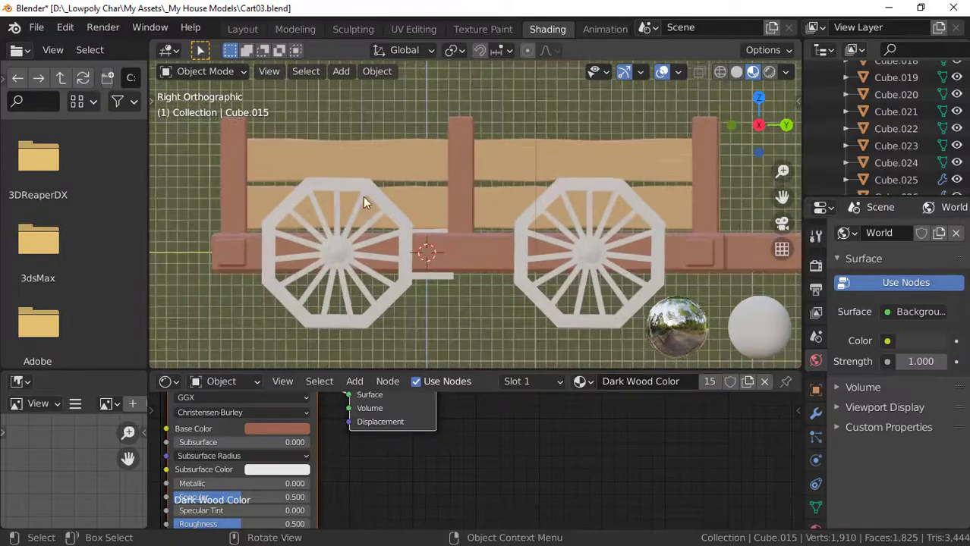
left_click(415, 209)
scroll(455, 212, "down", 3)
scroll(413, 255, "up", 4)
middle_click_drag(487, 214, 475, 194)
scroll(486, 178, "up", 2)
scroll(475, 193, "down", 3)
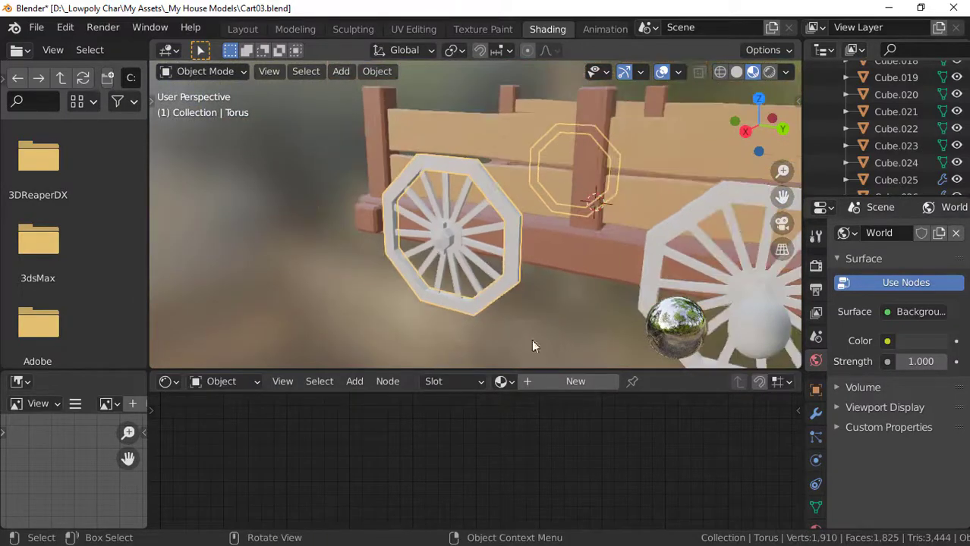
left_click(510, 381)
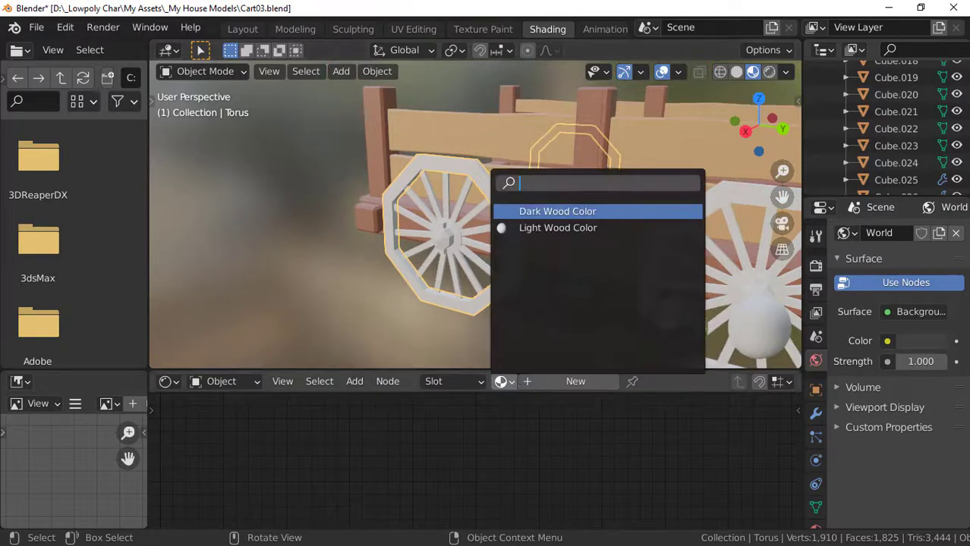
left_click(557, 213)
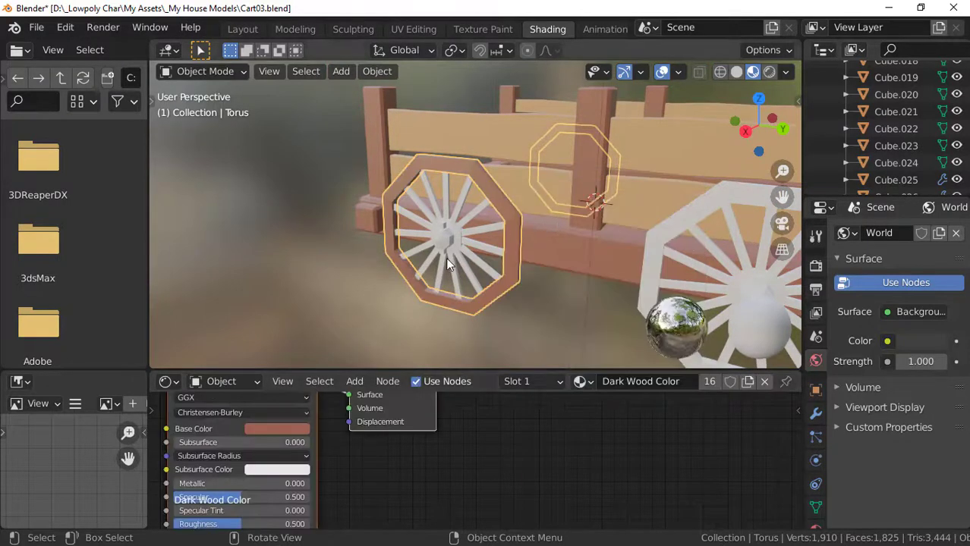
- Assign the existing Light Wood Color material to the spokes of the rear wheel
scroll(469, 191, "up", 3)
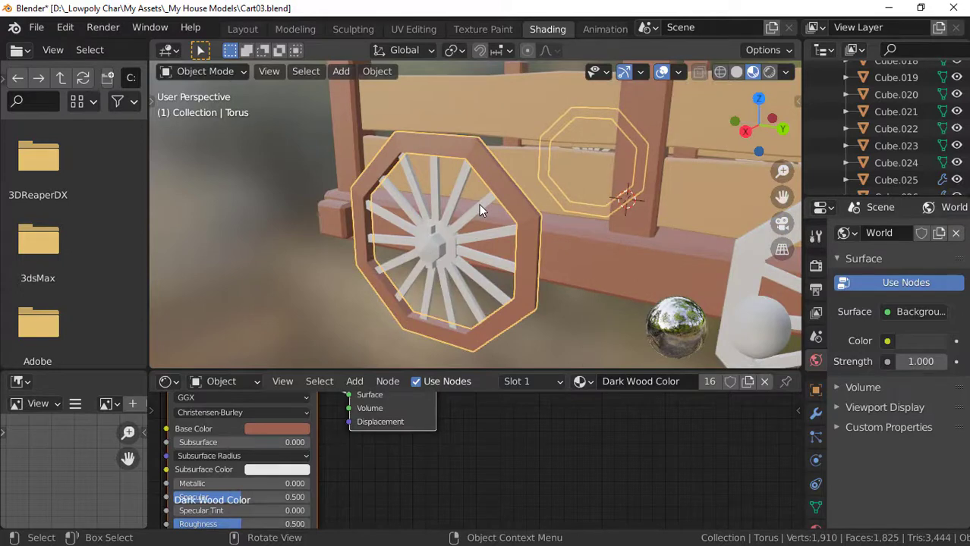
left_click(478, 204)
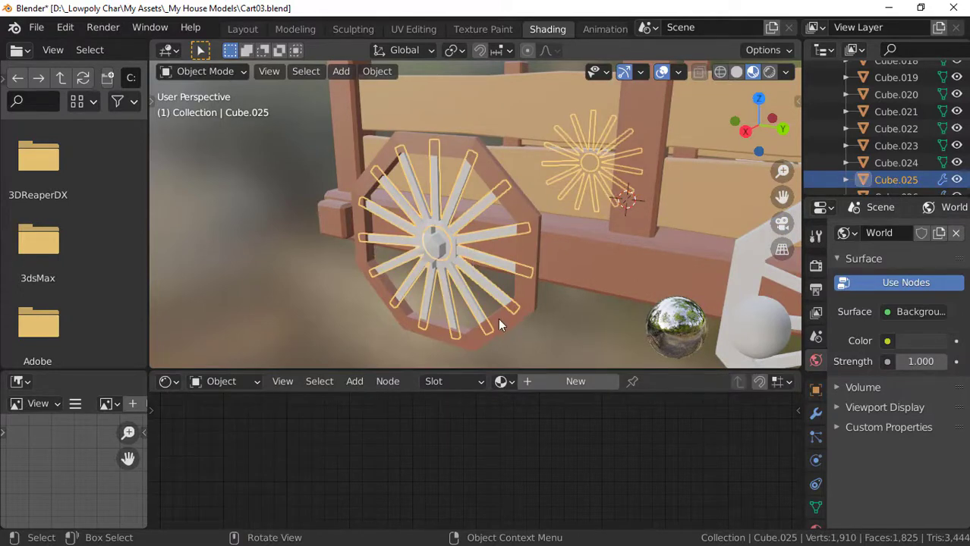
left_click(502, 381)
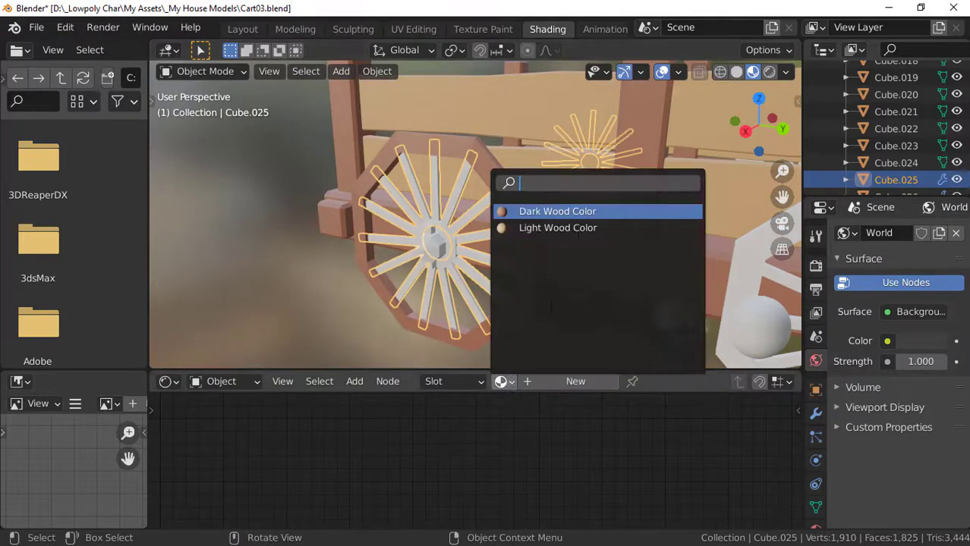
left_click(563, 229)
- Assign Dark Wood Color to the rear wheel's hub ring and Light Wood Color to the cylinder protruding through it
scroll(478, 246, "up", 3)
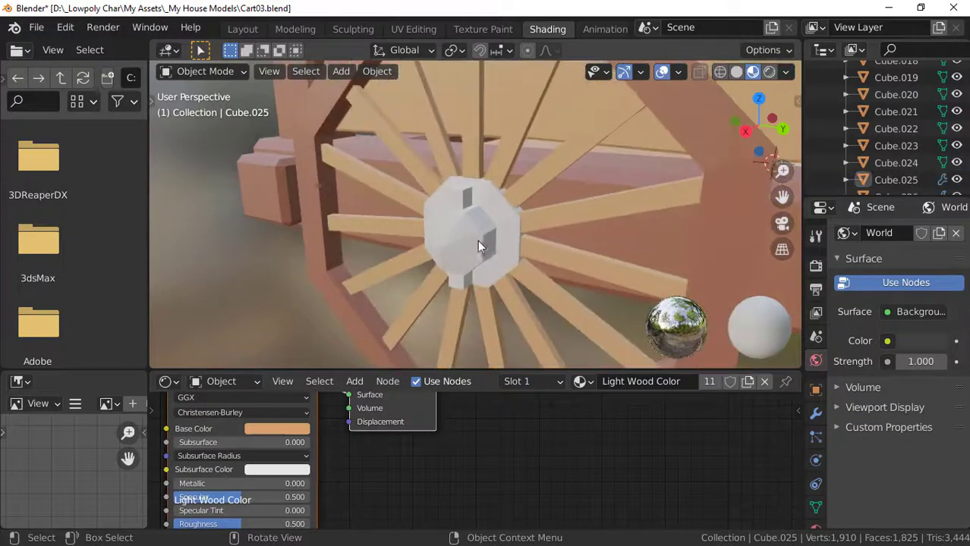
left_click(502, 207)
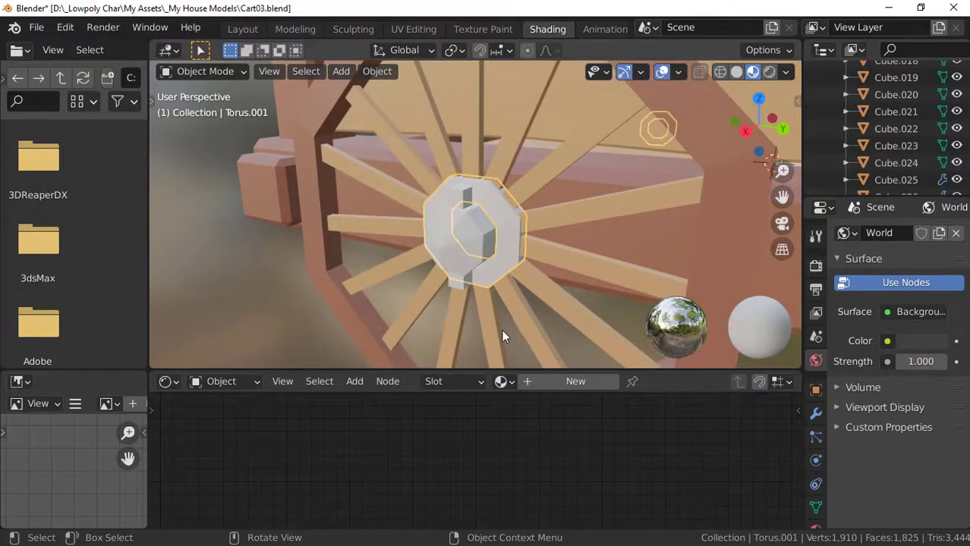
left_click(503, 381)
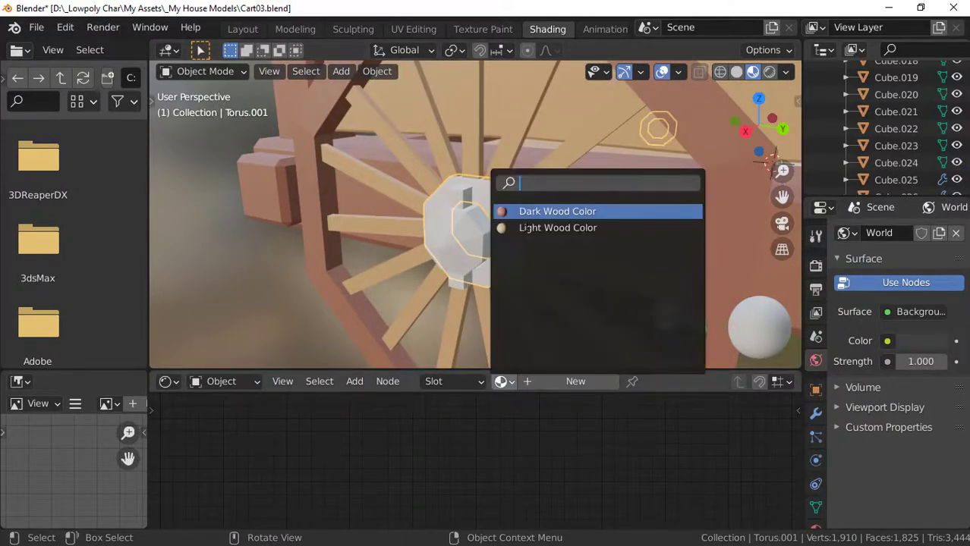
left_click(531, 212)
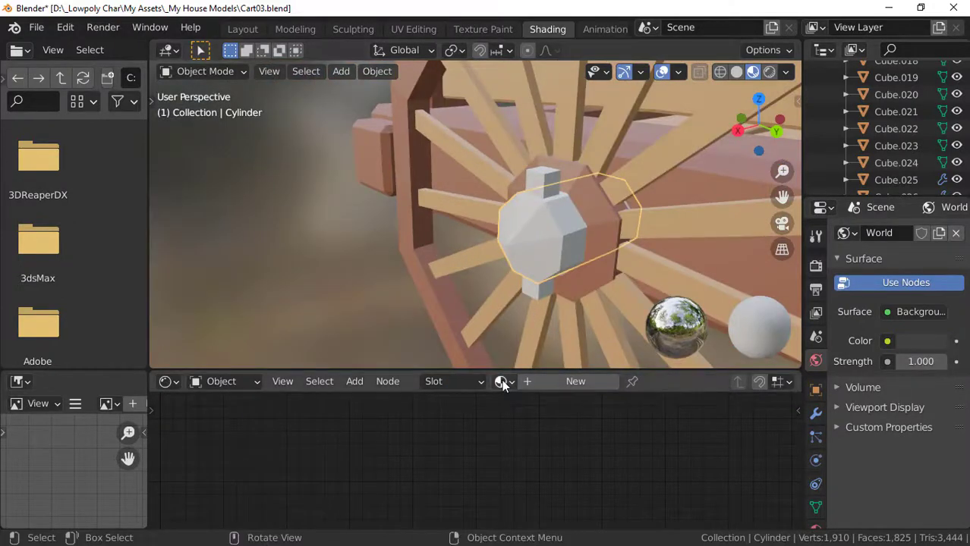
left_click(502, 382)
left_click(529, 225)
scroll(525, 243, "down", 6)
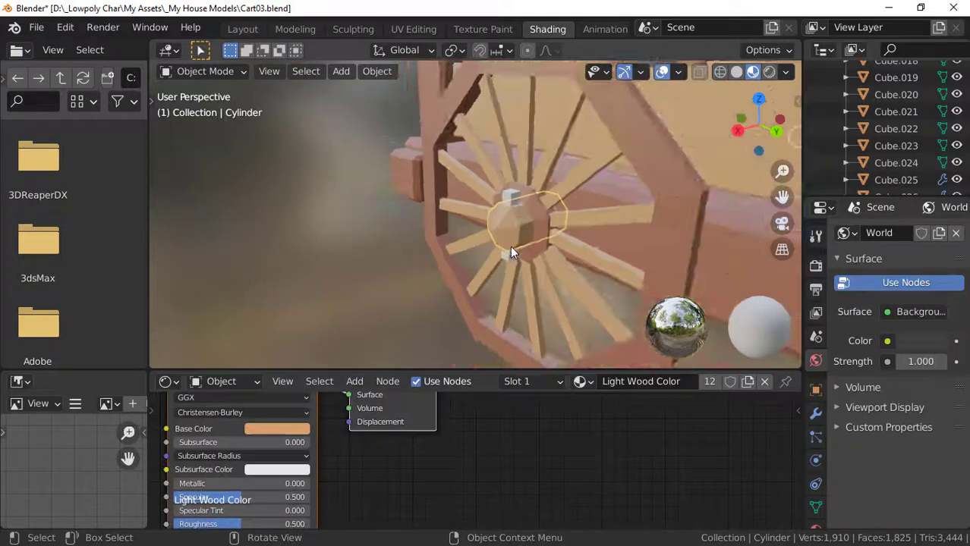
- Assign Dark Wood Color to the pin through the rear wheel's hub and save the file
scroll(524, 242, "up", 5)
middle_click_drag(530, 199, 314, 247, "shift")
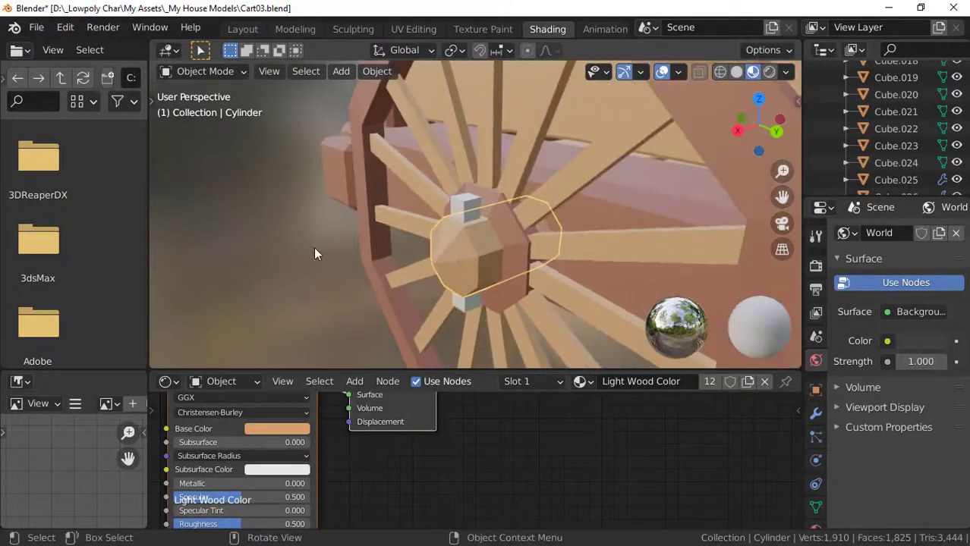
left_click(464, 206)
left_click(501, 382)
left_click(530, 209)
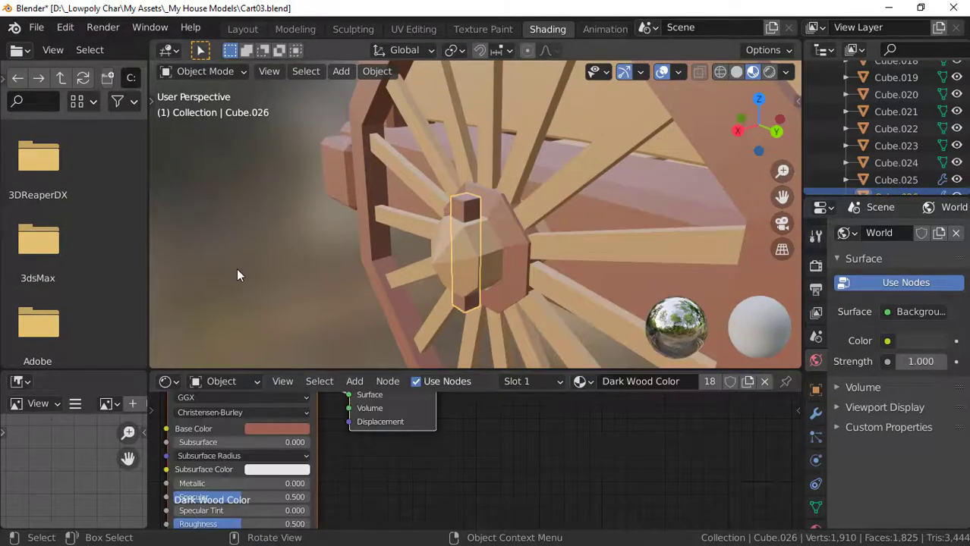
scroll(414, 214, "down", 6)
middle_click_drag(363, 230, 230, 229)
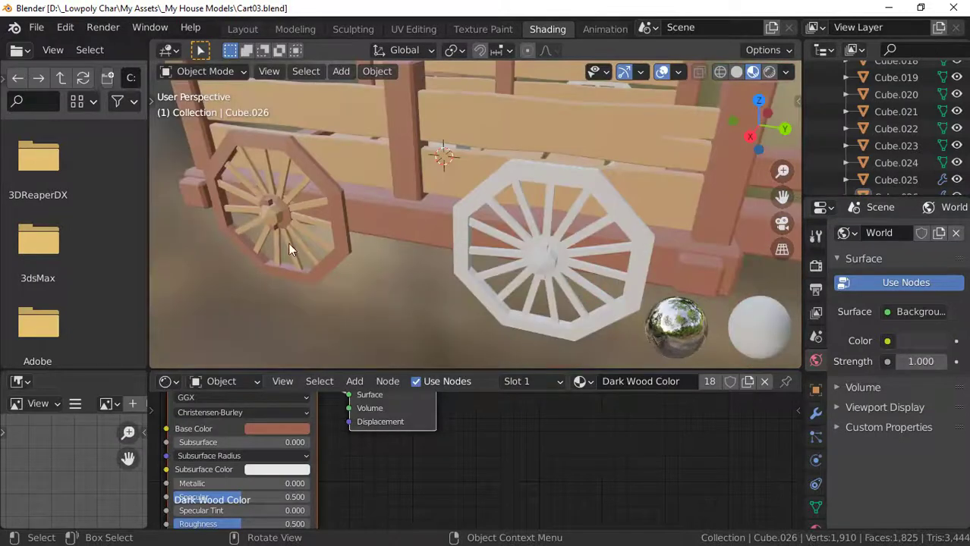
key("ctrl+s")
- Link the Dark Wood Color material from the rear wheel's rim to the front wheel's rim
middle_click_drag(542, 284, 482, 250)
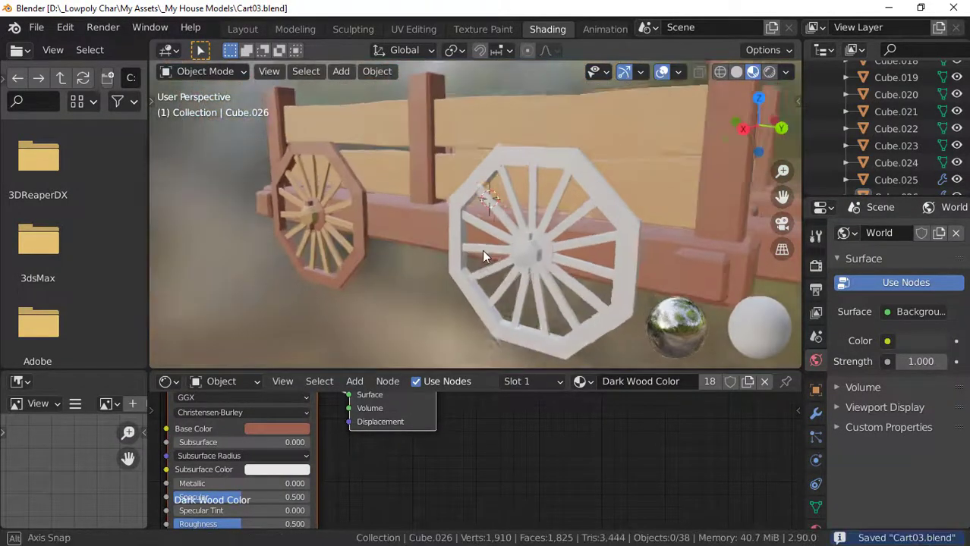
scroll(486, 248, "up", 3)
left_click(451, 192, "shift")
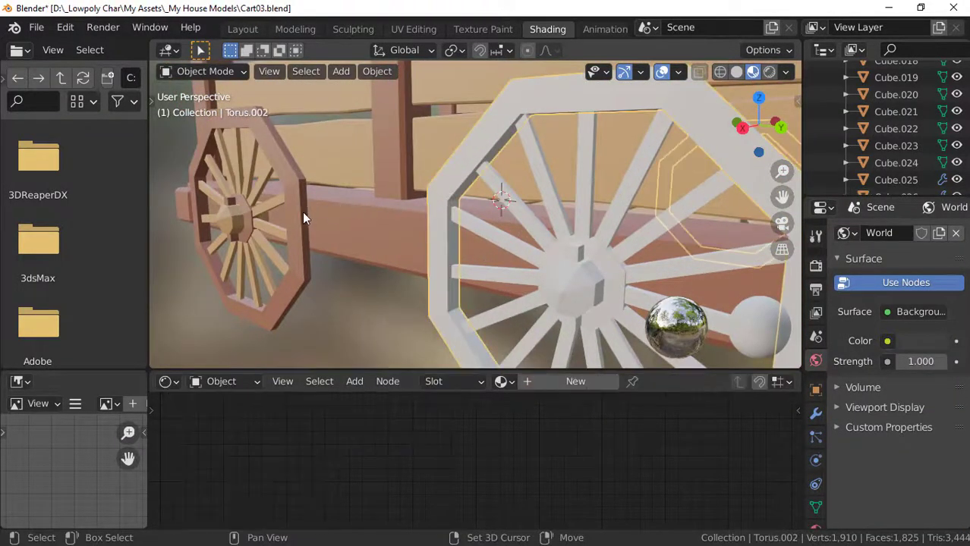
left_click(302, 212, "shift")
key("ctrl+l")
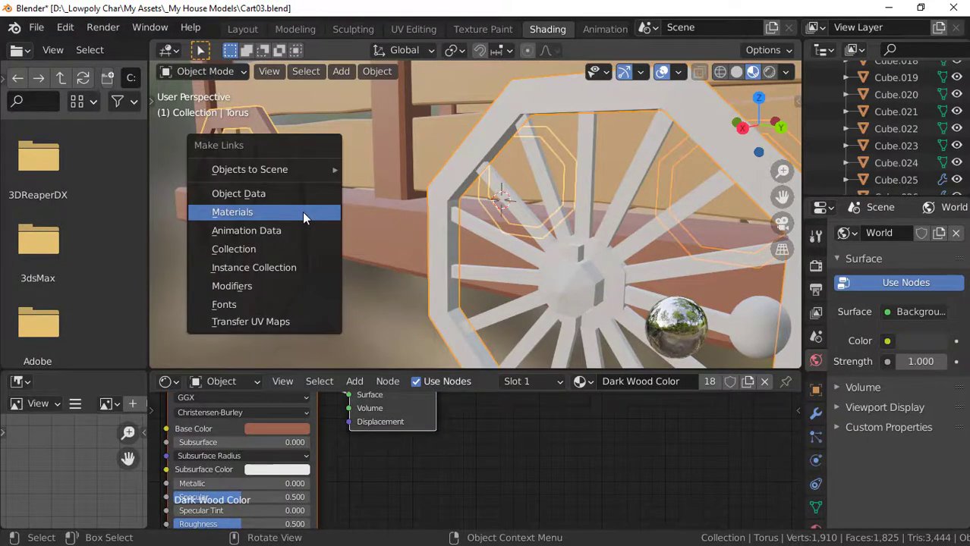
left_click(302, 212)
- Link the Light Wood Color material from the rear wheel's spokes to the front wheel's spokes
left_click(457, 214)
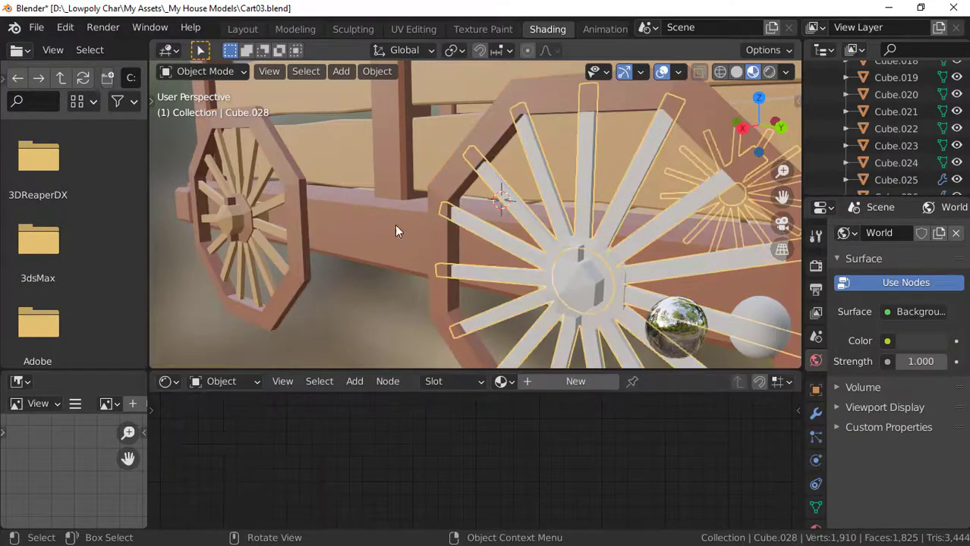
left_click(263, 205, "shift")
key("ctrl+l")
left_click(263, 207)
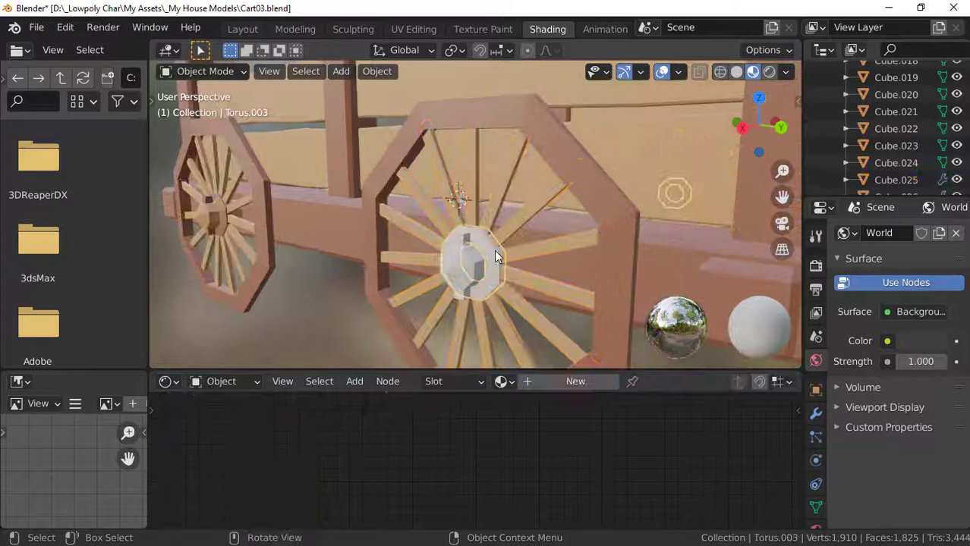
- Link the rear wheel's hub ring and hub cylinder materials to the matching hub parts of the front wheel
left_click(224, 217, "shift")
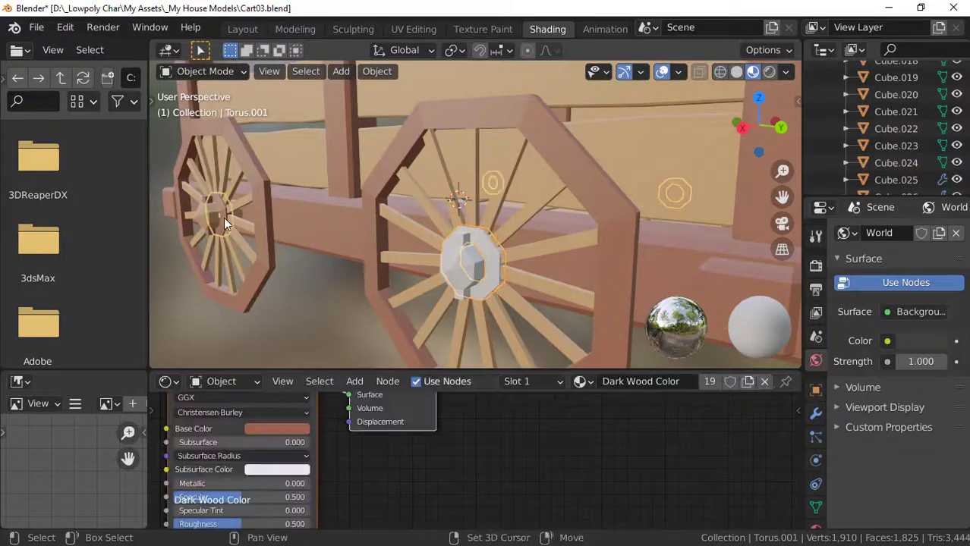
key("ctrl+l")
left_click(226, 220)
left_click(217, 217, "shift")
key("ctrl+l")
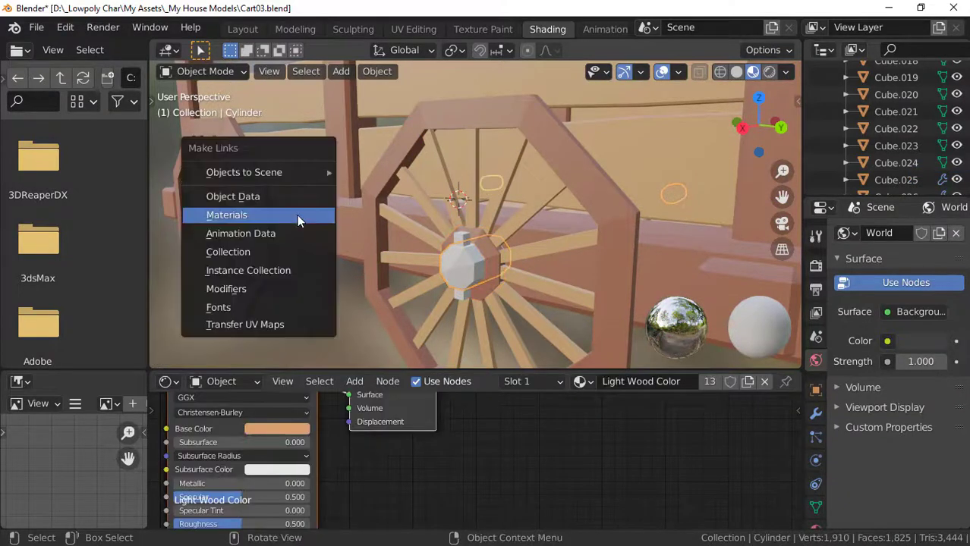
left_click(297, 215)
- Link the Dark Wood Color material from the rear wheel's hub pin to the front wheel's hub pin
left_click(209, 202)
left_click(460, 239)
left_click(206, 199, "shift")
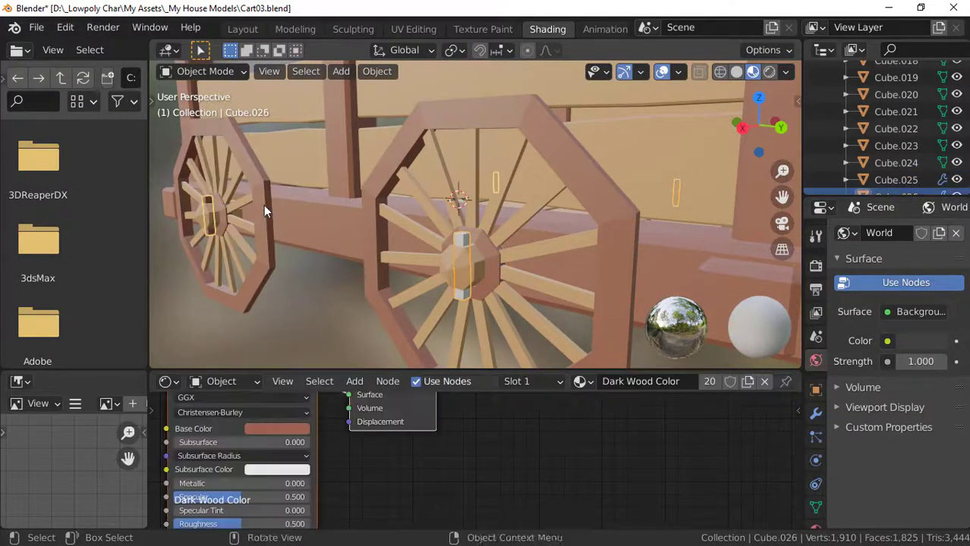
key("ctrl+l")
left_click(263, 205)
- Check the wheel colours on the whole cart and save the file
scroll(265, 208, "down", 3)
left_click(273, 213)
middle_click_drag(340, 218, 440, 243)
scroll(477, 228, "down", 3)
scroll(424, 238, "down", 2)
scroll(424, 238, "up", 2)
scroll(413, 309, "up", 3)
scroll(439, 242, "down", 3)
key("ctrl+s")
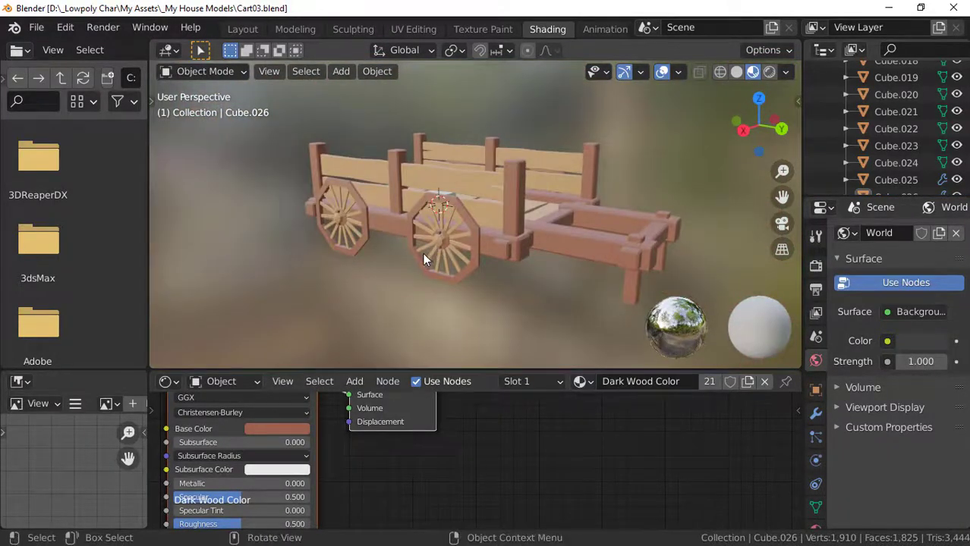
- Set the Dark Wood Color material's roughness to 1.000
scroll(423, 256, "up", 2)
middle_click_drag(447, 428, 473, 365)
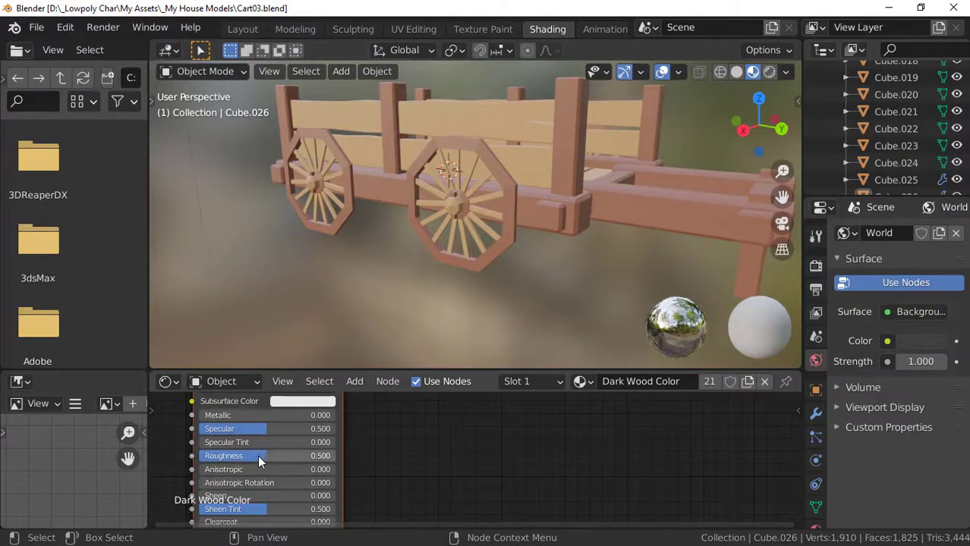
left_click_drag(258, 461, 392, 444)
middle_click_drag(450, 453, 420, 474)
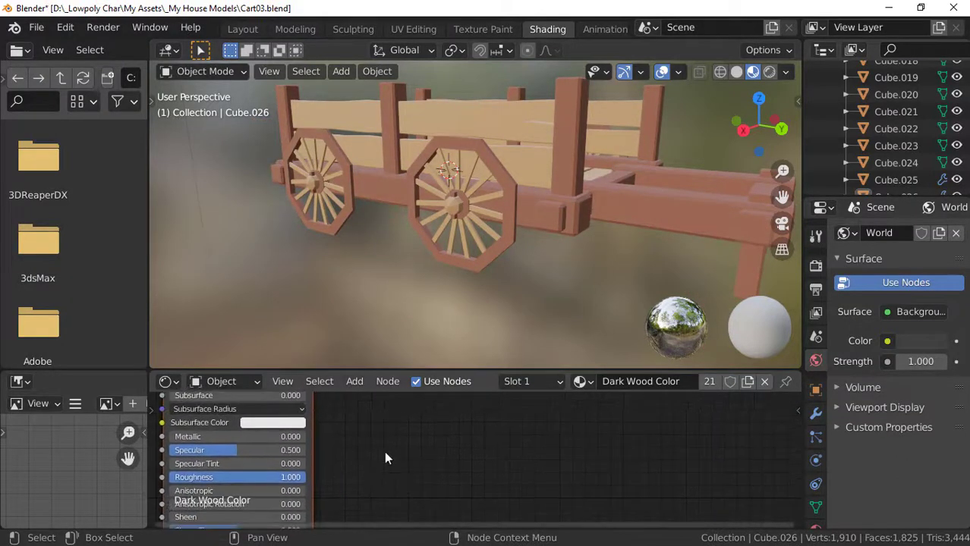
- Switch the selected hub pin to Light Wood Color and set that material's roughness to 1.000
left_click(581, 381)
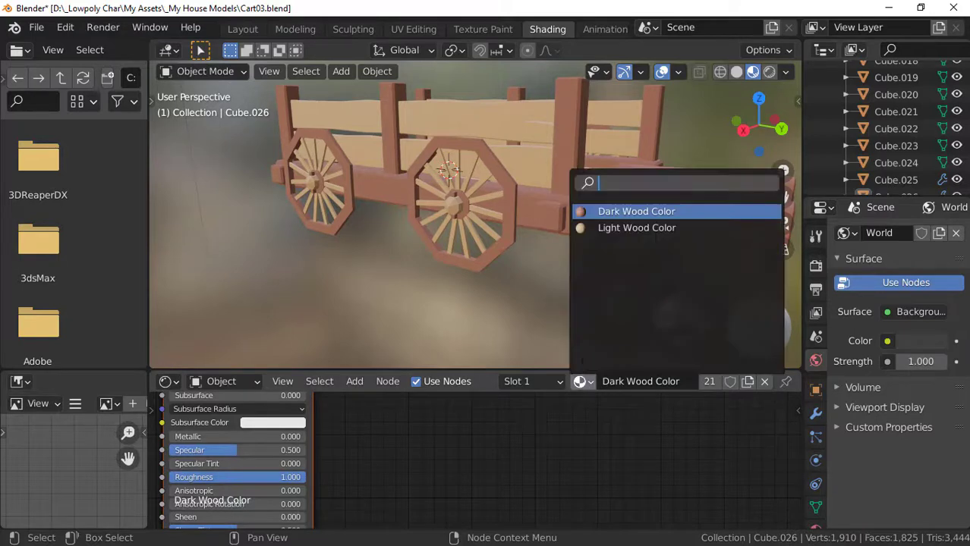
left_click(636, 228)
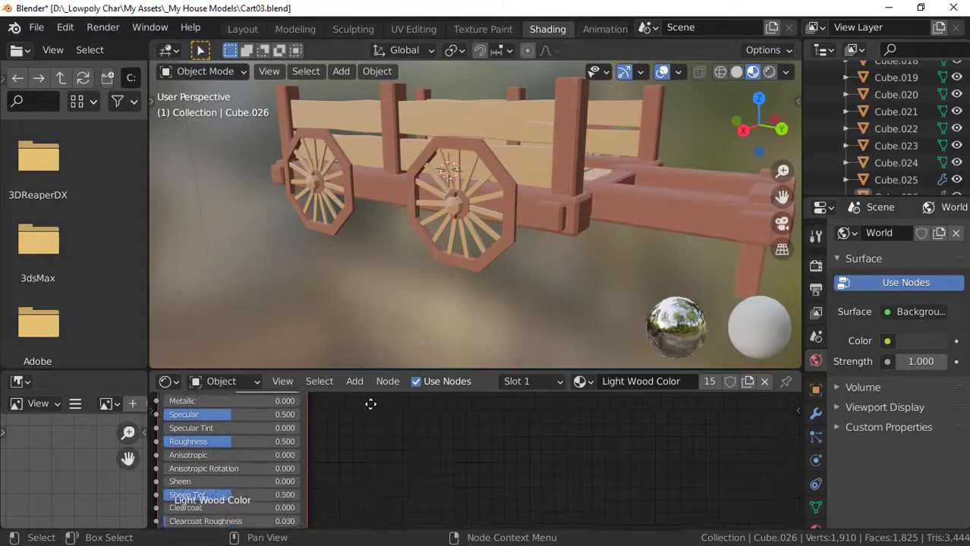
left_click_drag(225, 441, 342, 441)
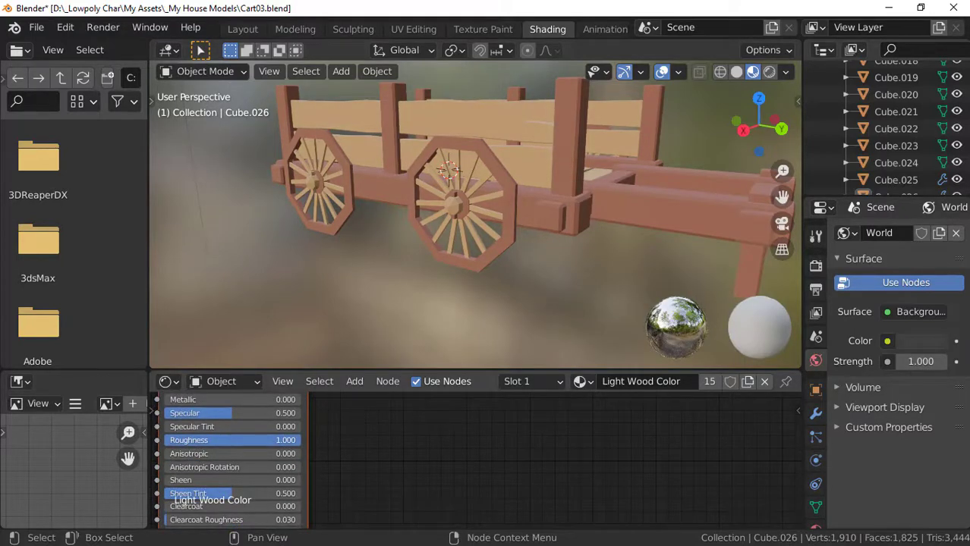
- Examine the matte wood colours on the cart's sides, bed and pulling frame from several angles
scroll(476, 243, "down", 4)
middle_click_drag(476, 239, 462, 248)
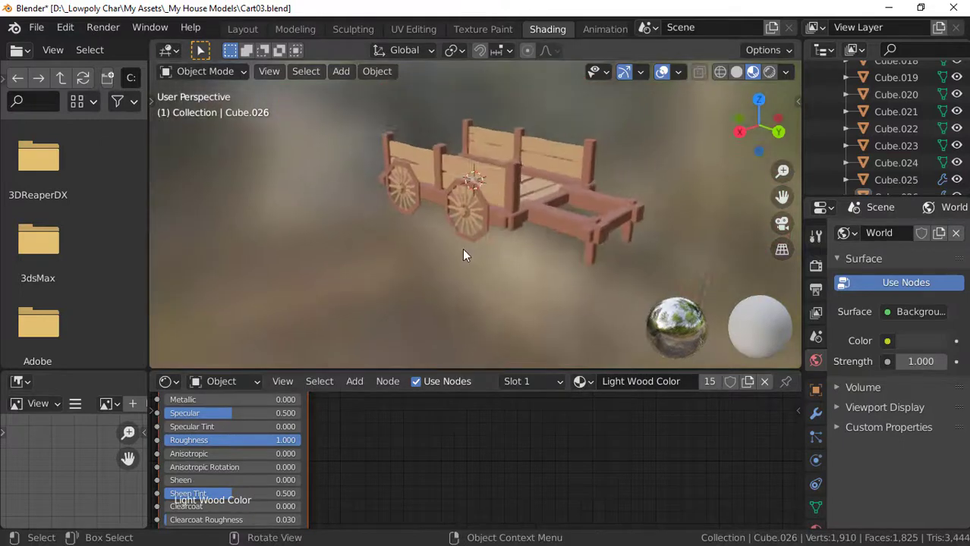
scroll(465, 248, "up", 2)
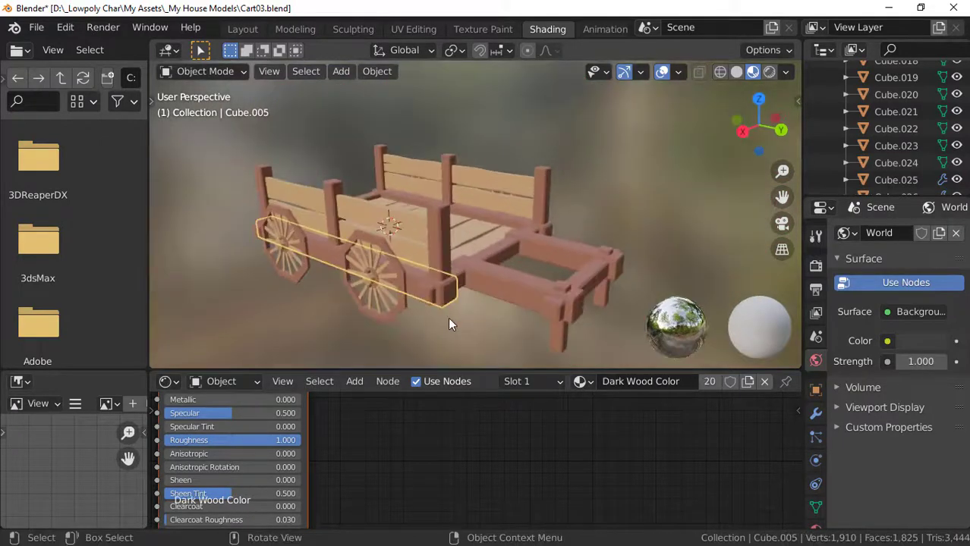
left_click(448, 317)
scroll(455, 307, "down", 2)
scroll(448, 307, "up", 2)
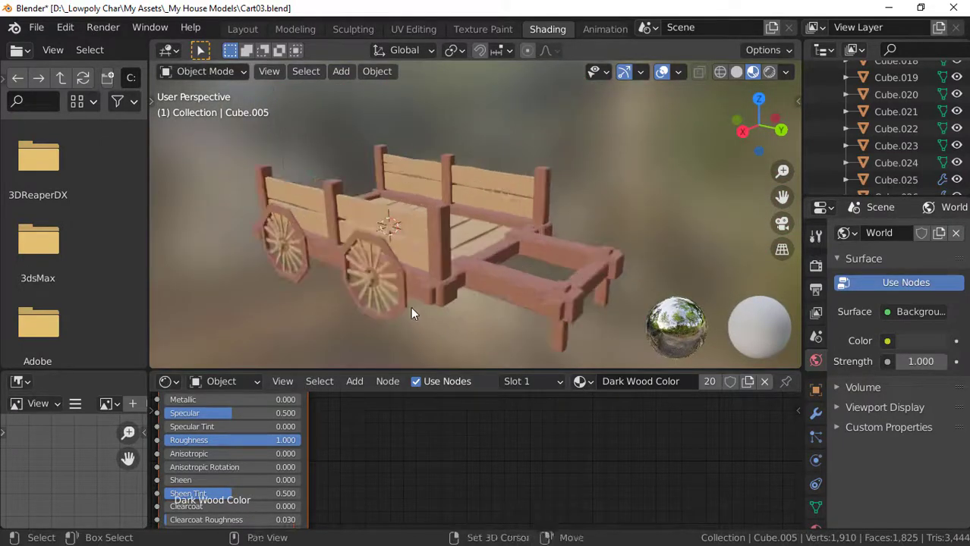
middle_click_drag(410, 306, 468, 271)
middle_click_drag(502, 235, 460, 196)
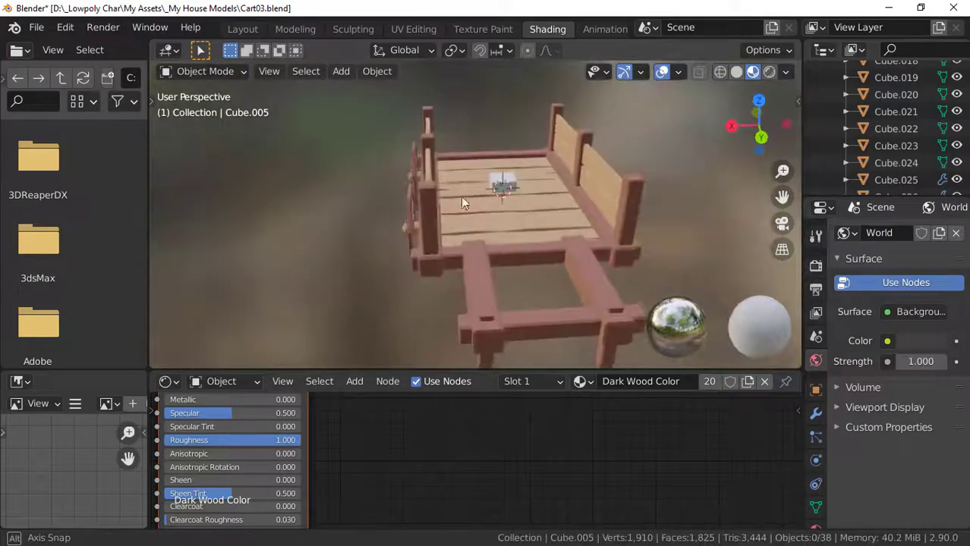
- Switch to the Layout workspace and display the cart with Material Preview shading
left_click(240, 30)
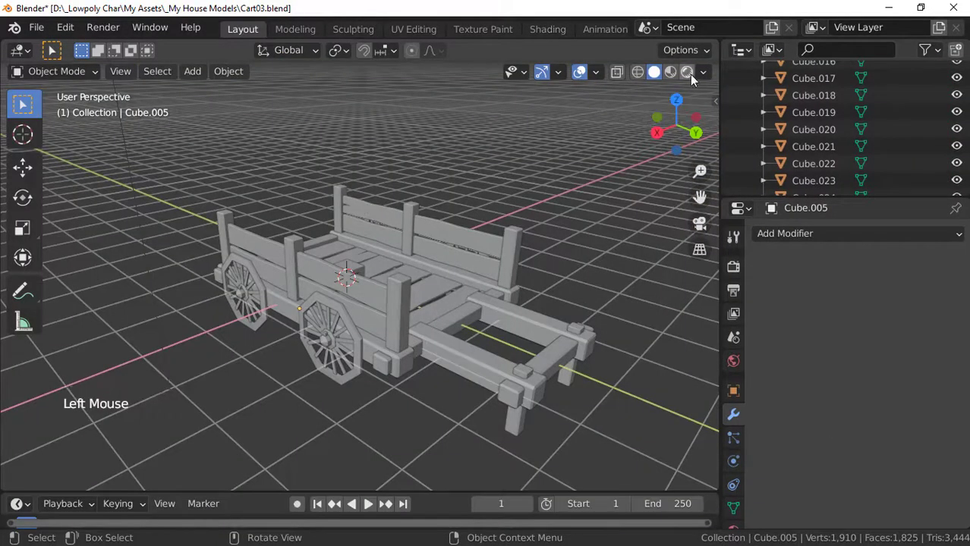
left_click(670, 73)
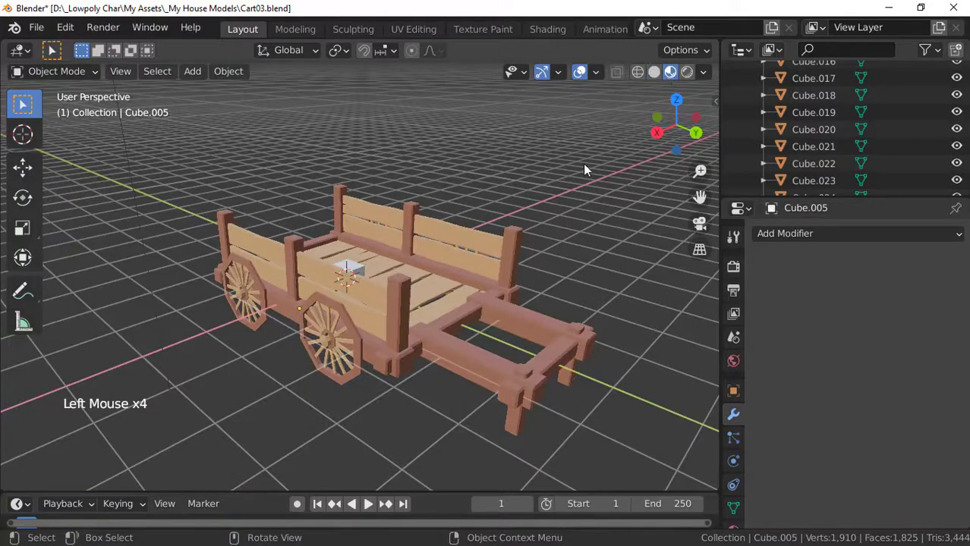
- Examine the coloured wheels up close, selecting the front wheel's spokes and its octagonal rim
middle_click_drag(520, 205, 476, 223, "shift")
scroll(510, 172, "up", 3)
scroll(477, 224, "up", 4)
scroll(456, 258, "down", 4)
left_click(420, 297)
scroll(420, 298, "up", 2)
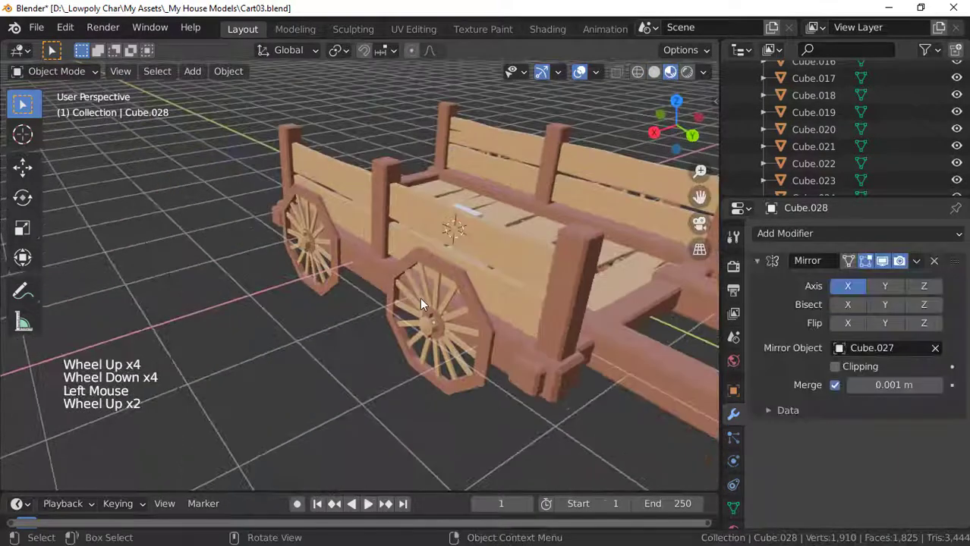
middle_click_drag(420, 298, 480, 286)
left_click(430, 268)
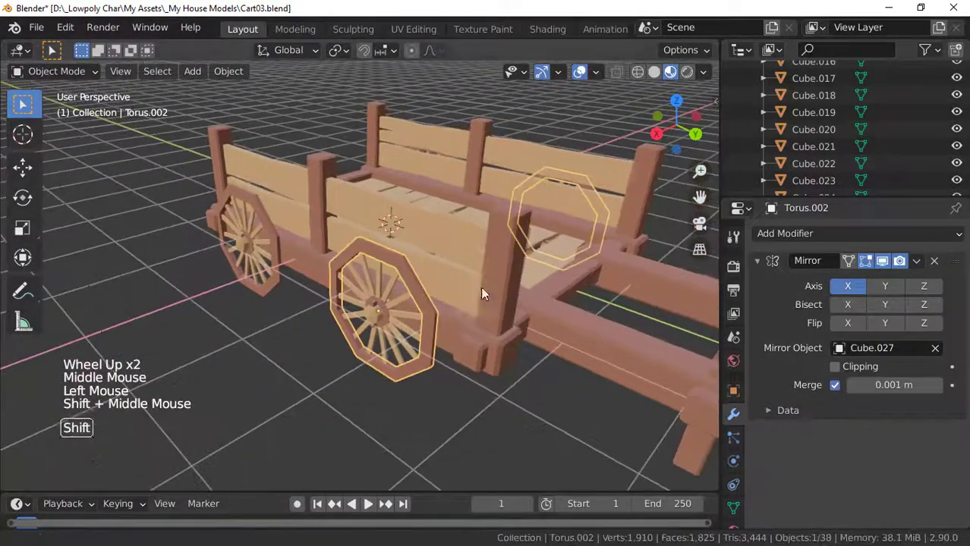
scroll(418, 315, "up", 3)
middle_click_drag(419, 315, 299, 120, "shift")
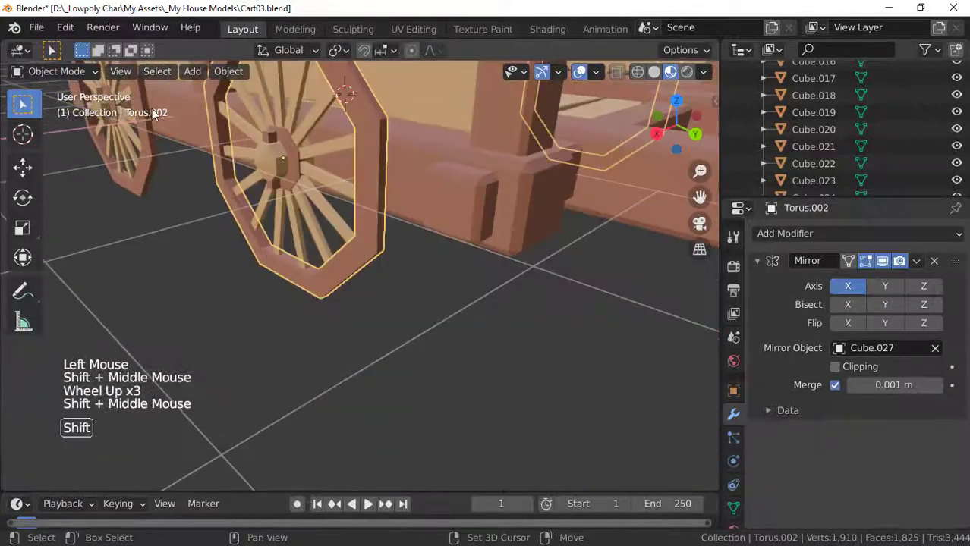
middle_click_drag(153, 112, 226, 165, "shift")
scroll(336, 235, "down", 3)
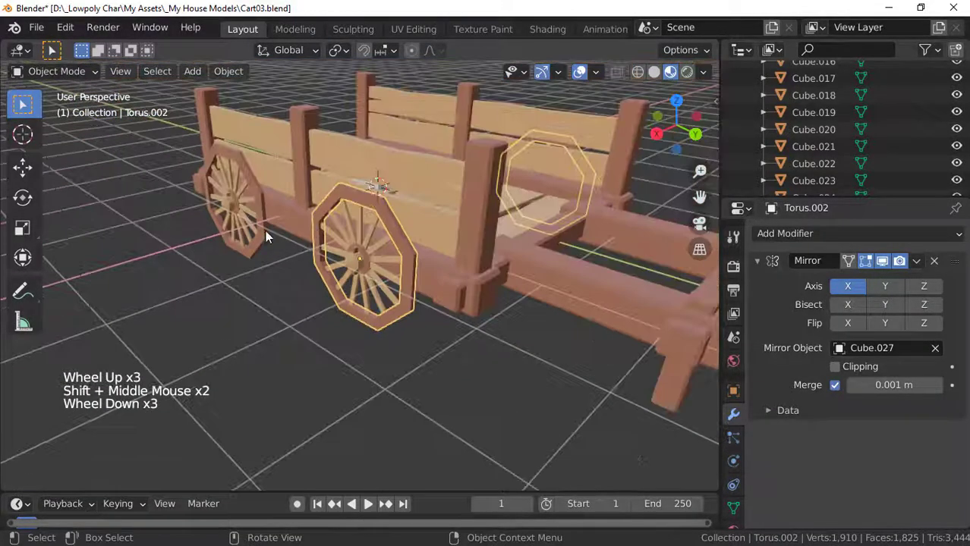
- Select the front wheel's parts in top view and apply their Mirror modifiers
scroll(302, 239, "up", 2)
scroll(314, 241, "down", 4)
key("KP_7")
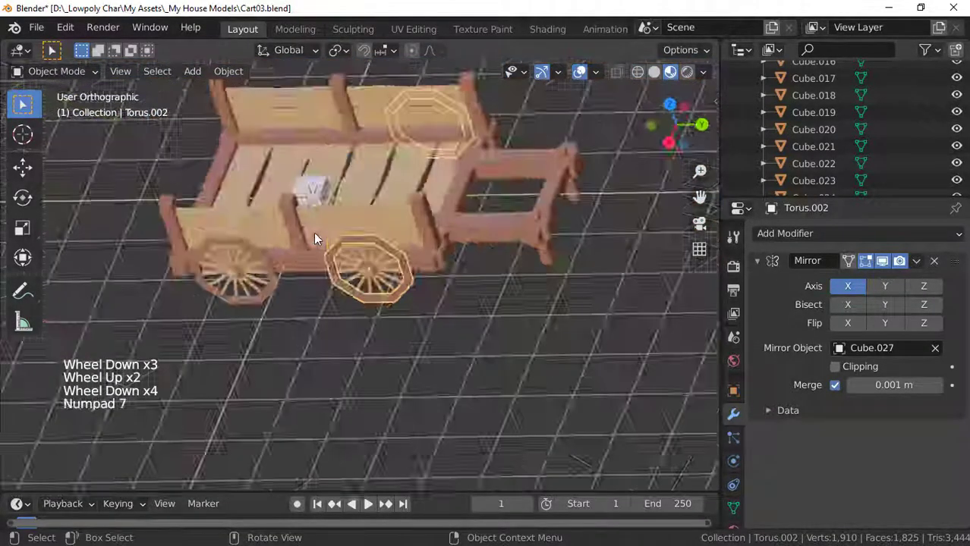
scroll(395, 190, "up", 2)
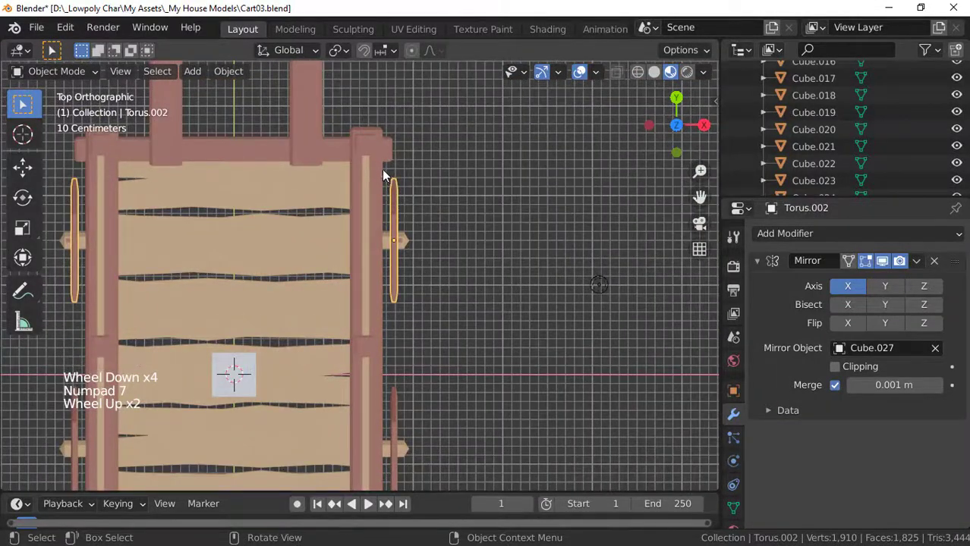
left_click_drag(381, 169, 453, 315)
left_click(456, 317)
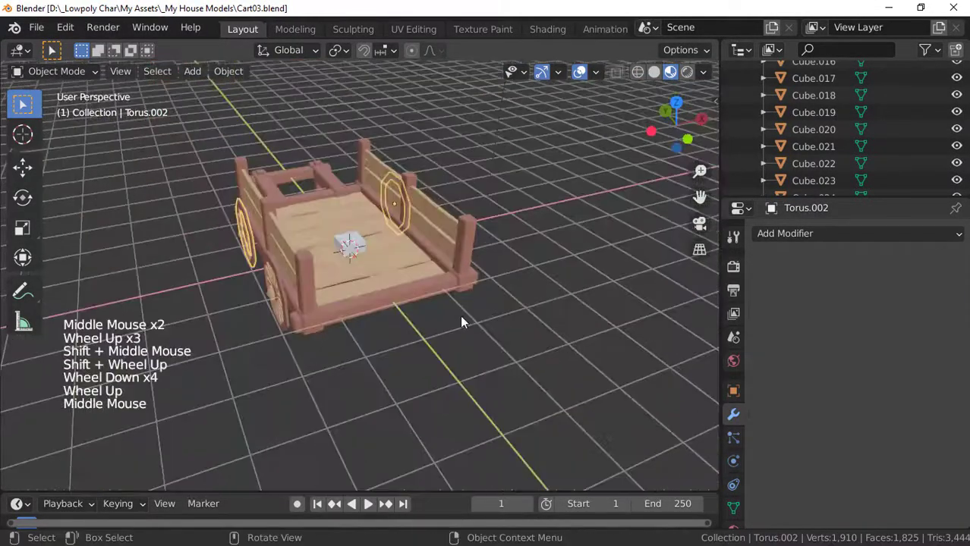
- Delete the small reference cube in the middle of the cart bed
middle_click_drag(460, 315, 415, 299)
scroll(304, 319, "up", 3)
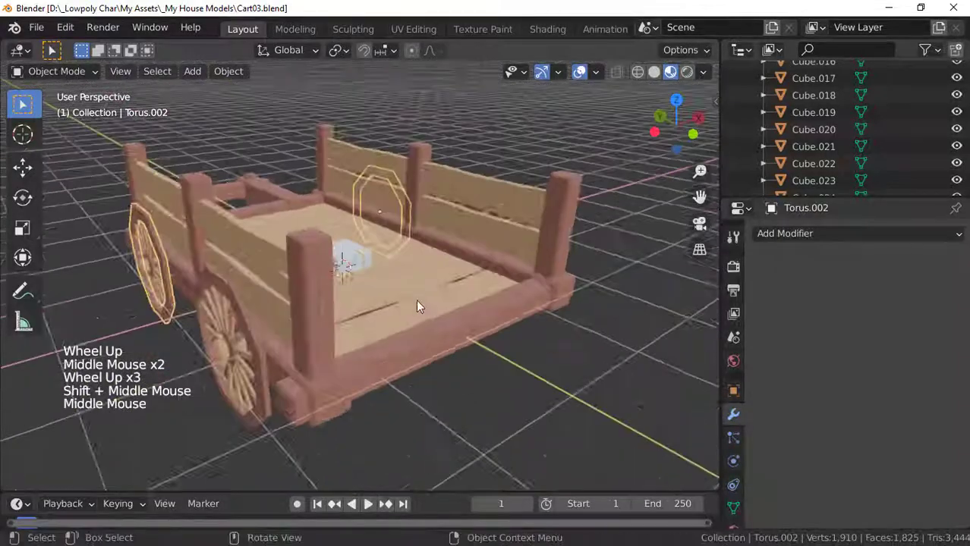
scroll(302, 345, "down", 3)
middle_click_drag(302, 345, 304, 332)
middle_click_drag(304, 332, 306, 319, "shift")
scroll(339, 305, "up", 3)
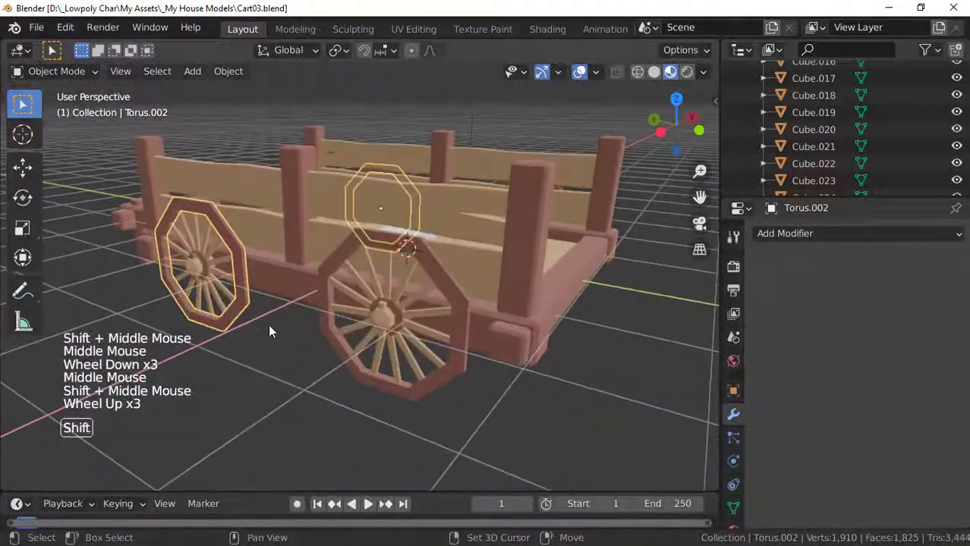
scroll(396, 295, "down", 5)
middle_click_drag(480, 278, 353, 321)
scroll(352, 321, "up", 2)
scroll(353, 320, "up", 1)
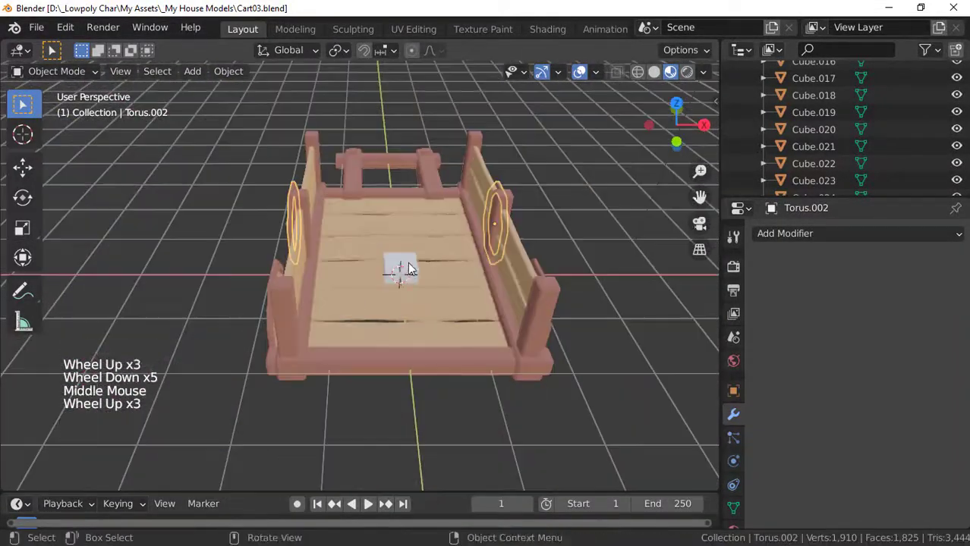
left_click(409, 268)
key("Delete")
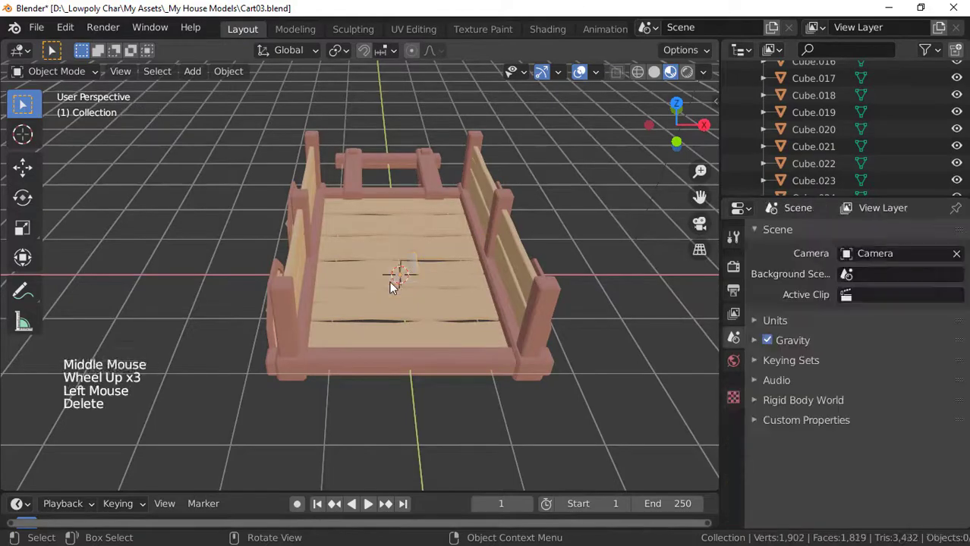
- Inspect the rear wheel's spokes and hub up close and save the cart file
scroll(391, 281, "down", 4)
middle_click_drag(392, 281, 210, 319)
scroll(392, 301, "up", 1)
scroll(390, 294, "up", 8)
scroll(420, 325, "down", 5)
scroll(278, 329, "up", 4)
scroll(285, 288, "down", 3)
scroll(285, 269, "up", 4)
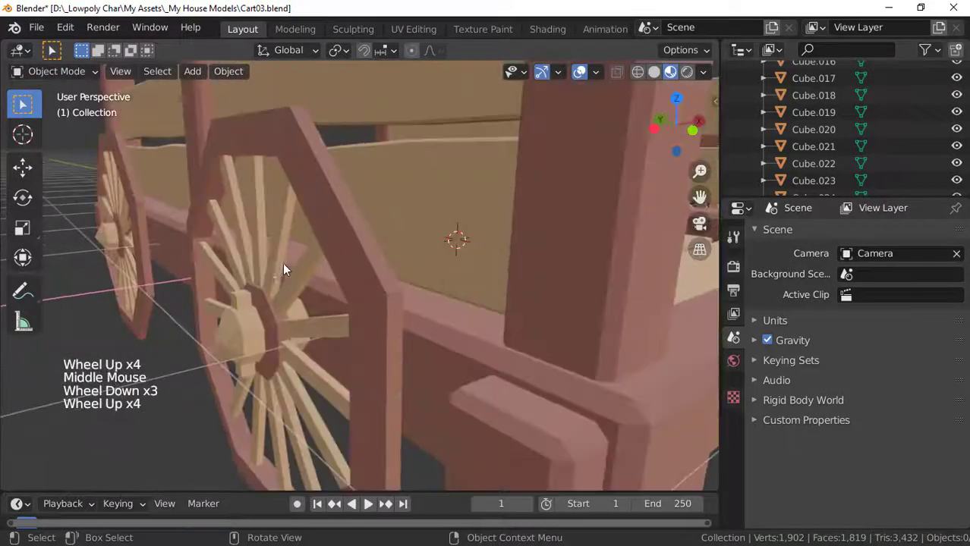
key("ctrl+s")
- Select all parts of the front wheel pair from the top view
scroll(270, 327, "down", 4)
left_click(326, 307)
middle_click_drag(327, 308, 403, 278)
key("KP_7")
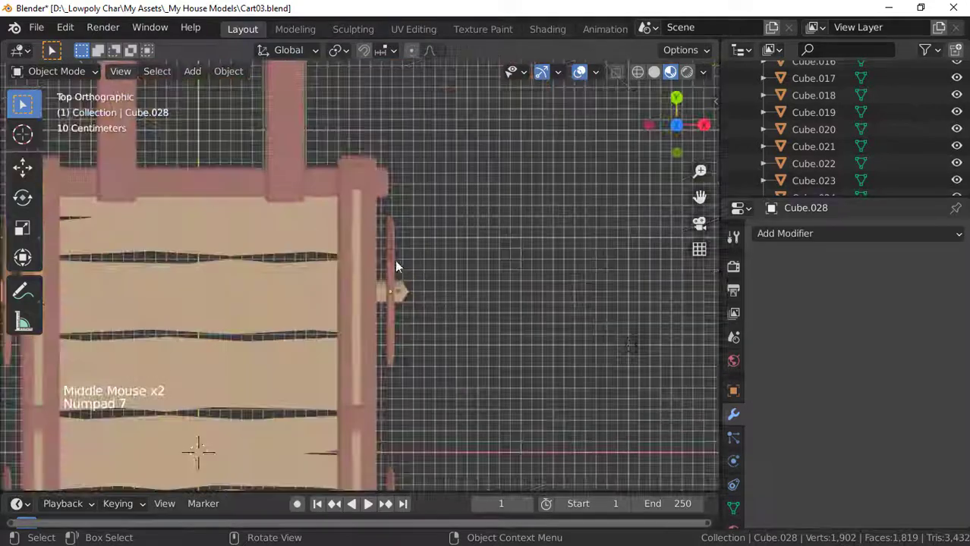
left_click(390, 229)
left_click_drag(390, 229, 462, 385)
- Make the front wheel's hub pin the active object and join all selected wheel parts into one object
middle_click_drag(523, 408, 304, 319)
scroll(346, 335, "up", 3)
scroll(275, 311, "up", 3)
key("shift")
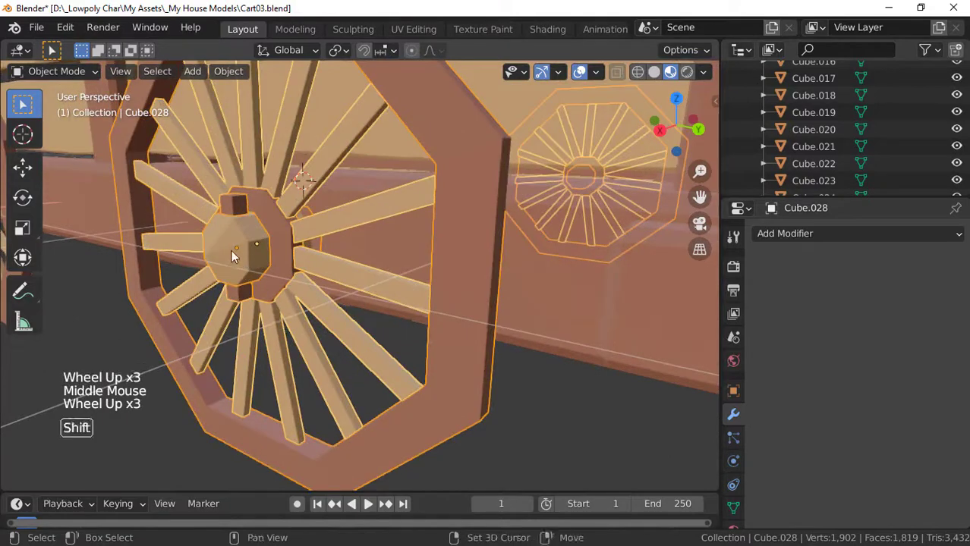
left_click(220, 248, "shift")
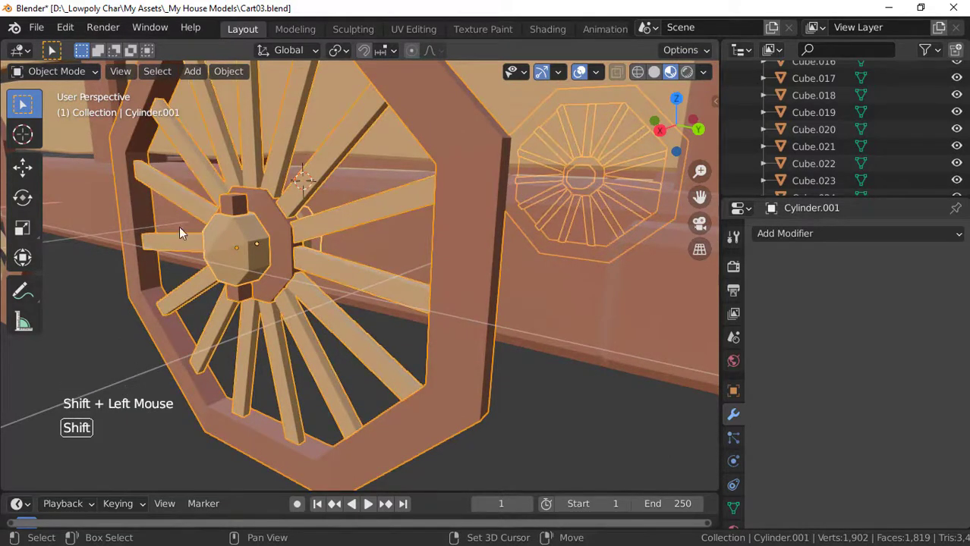
scroll(174, 222, "down", 4)
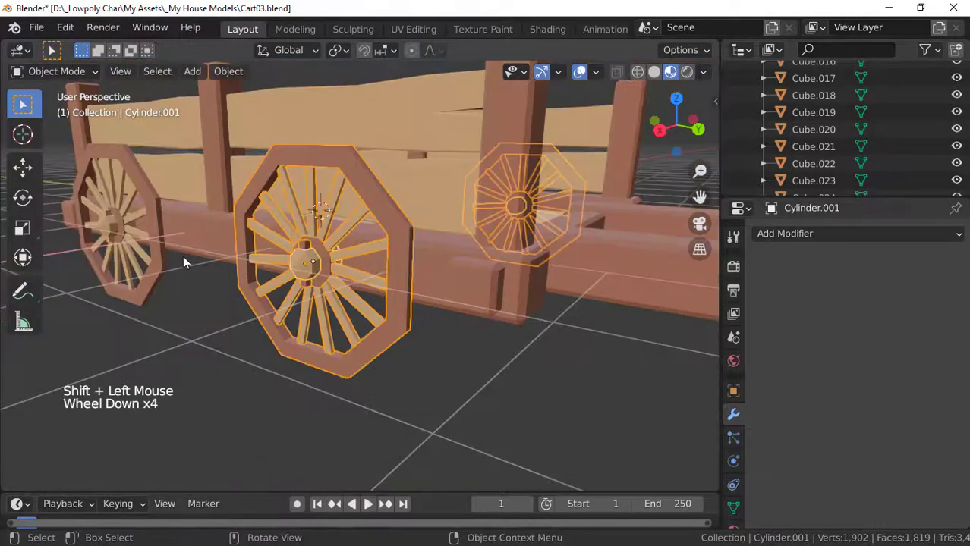
right_click(295, 257)
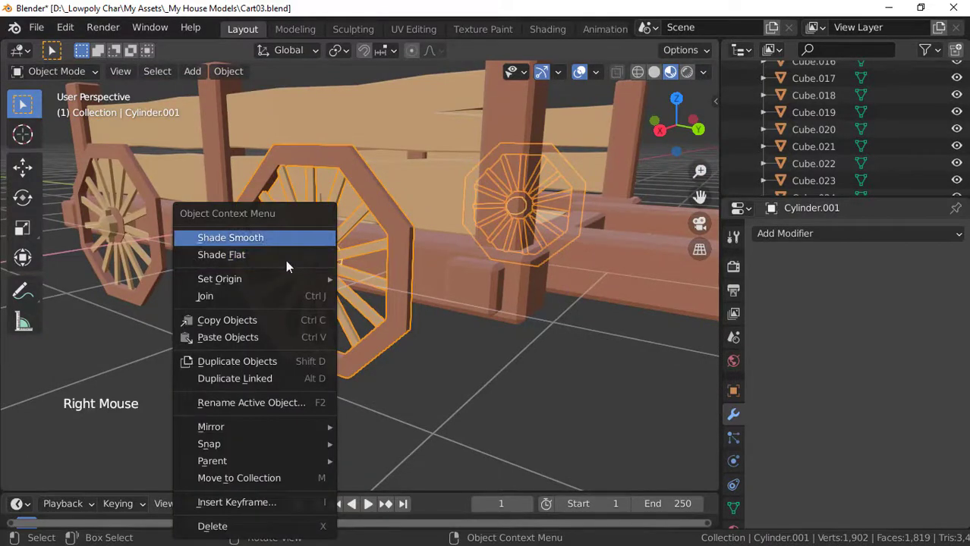
scroll(311, 288, "down", 4)
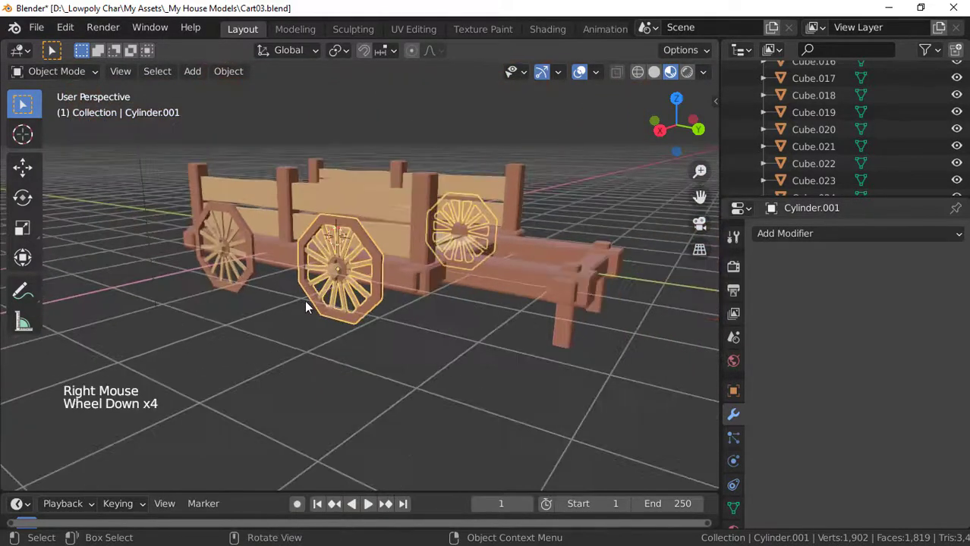
- Try moving the joined front wheels as one object
scroll(319, 307, "up", 3)
middle_click_drag(331, 313, 257, 267)
scroll(358, 304, "up", 1)
scroll(257, 267, "up", 3)
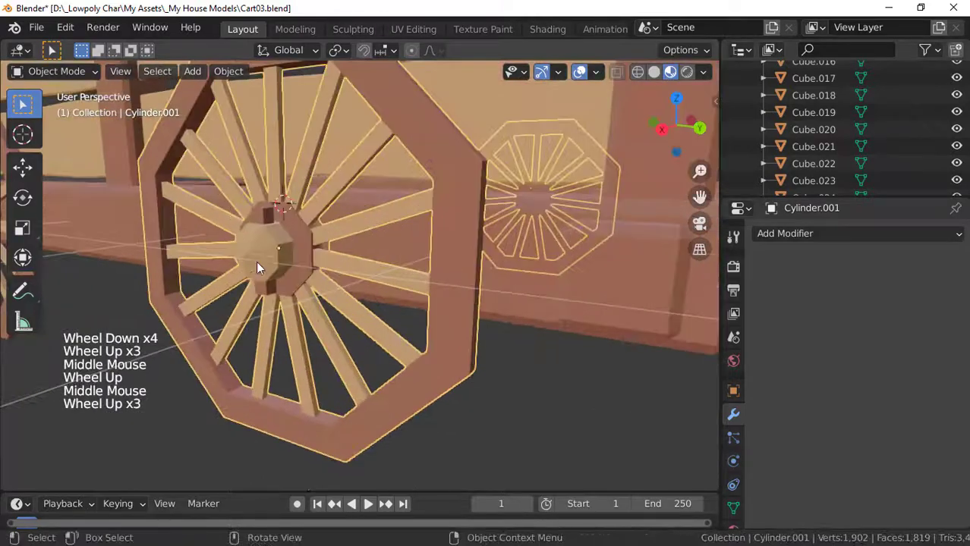
scroll(293, 281, "down", 5)
middle_click_drag(337, 285, 228, 334)
scroll(263, 303, "up", 4)
key("g")
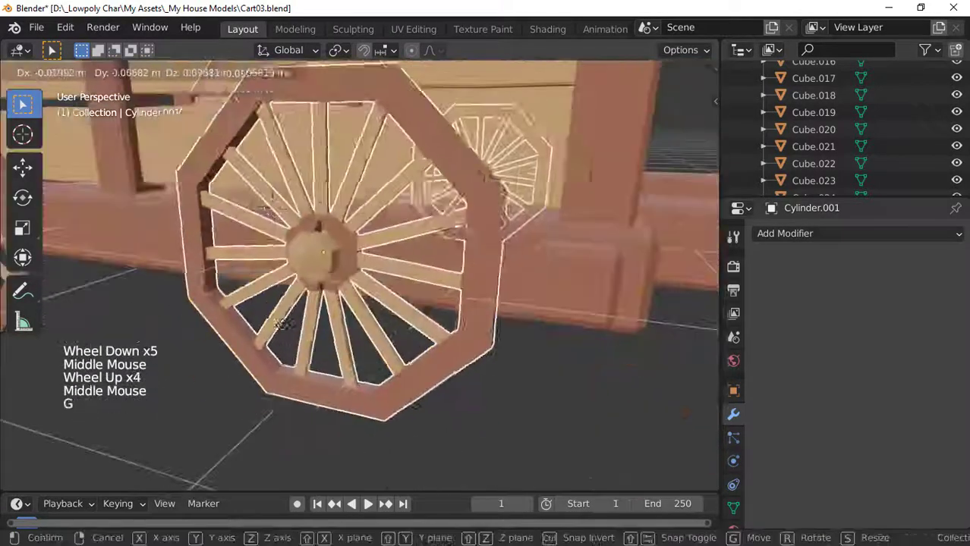
left_click(313, 306)
- Examine the joined front wheels on both sides of the cart from several angles
scroll(313, 307, "down", 6)
middle_click_drag(312, 307, 242, 345)
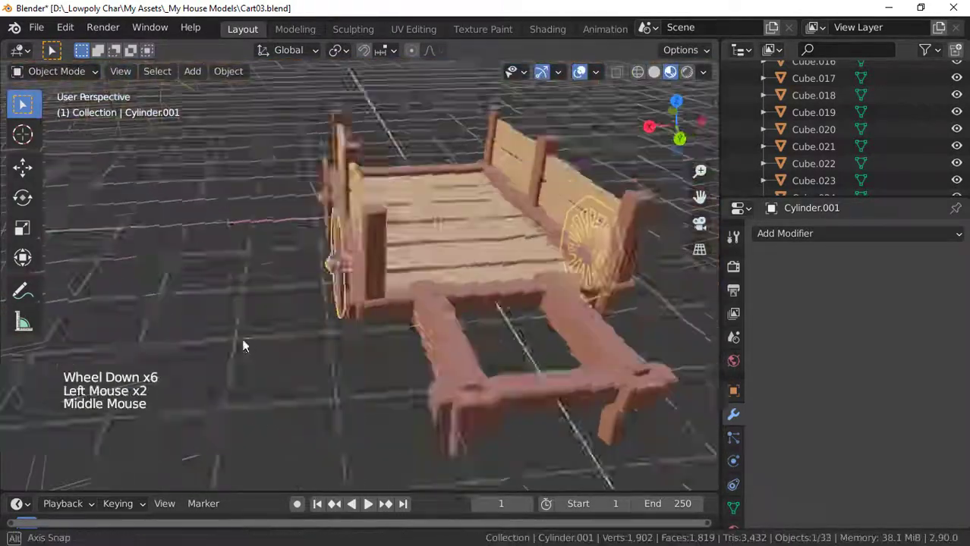
middle_click_drag(471, 303, 493, 321)
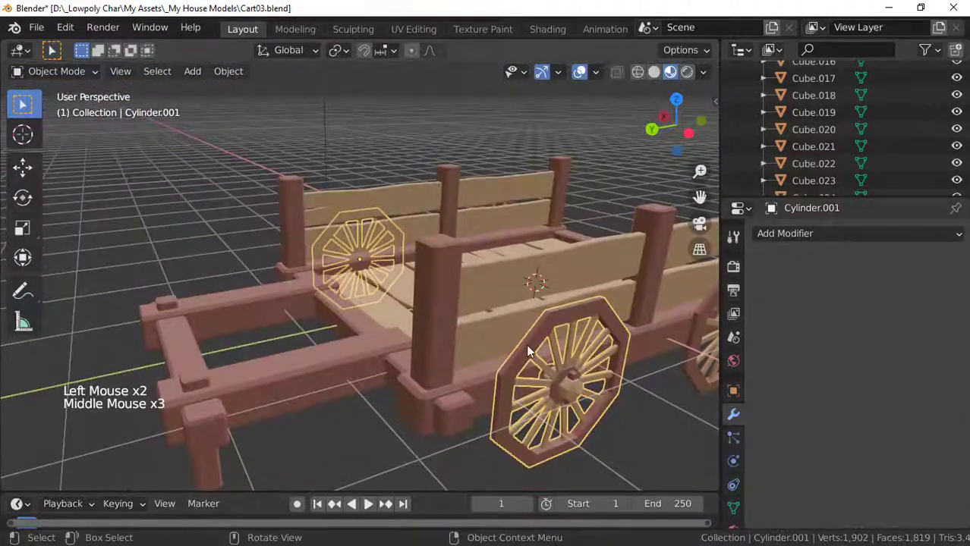
scroll(321, 325, "down", 7)
middle_click_drag(320, 325, 403, 329)
scroll(303, 314, "up", 4)
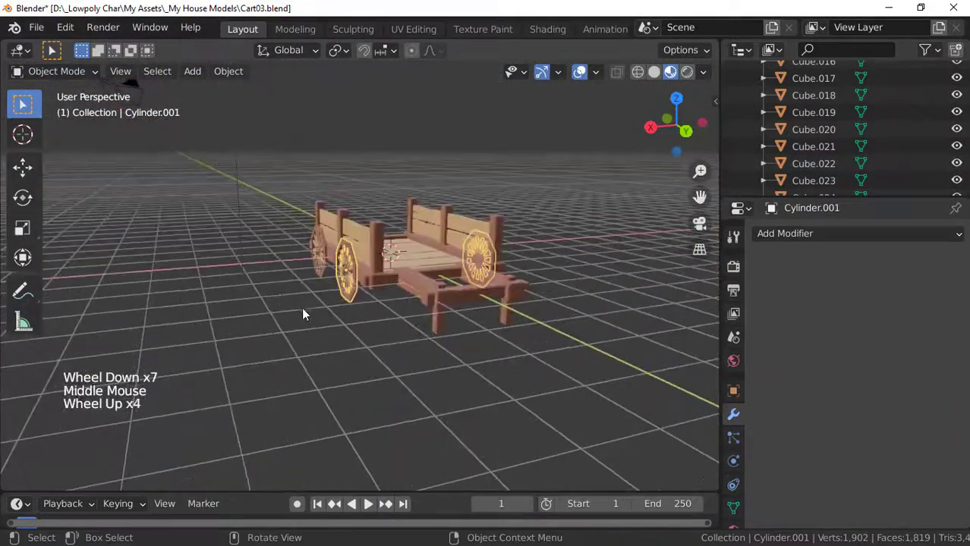
middle_click_drag(303, 314, 324, 300)
scroll(325, 300, "up", 4)
middle_click_drag(272, 318, 343, 316)
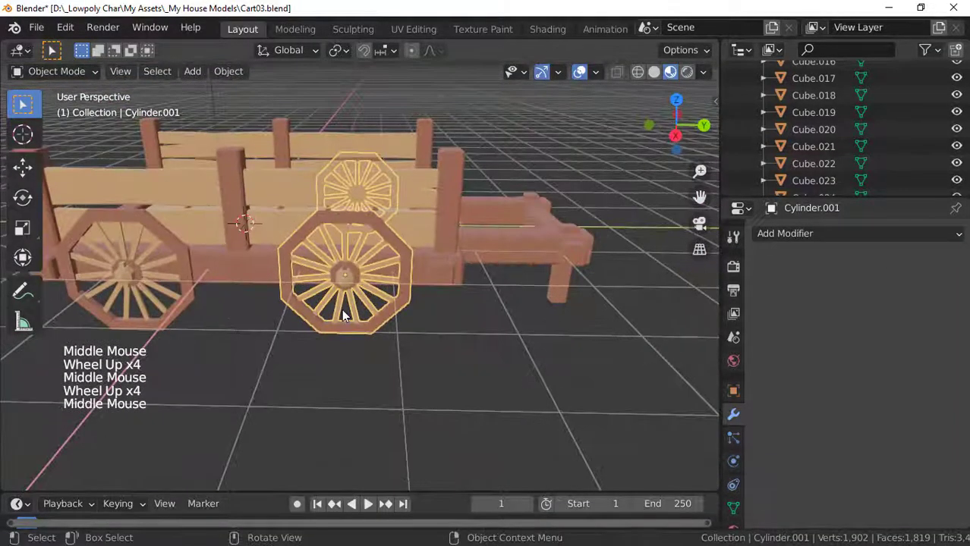
- Isolate the joined front wheels in local view and select all linked geometry of the near wheel in Edit Mode
key("slash")
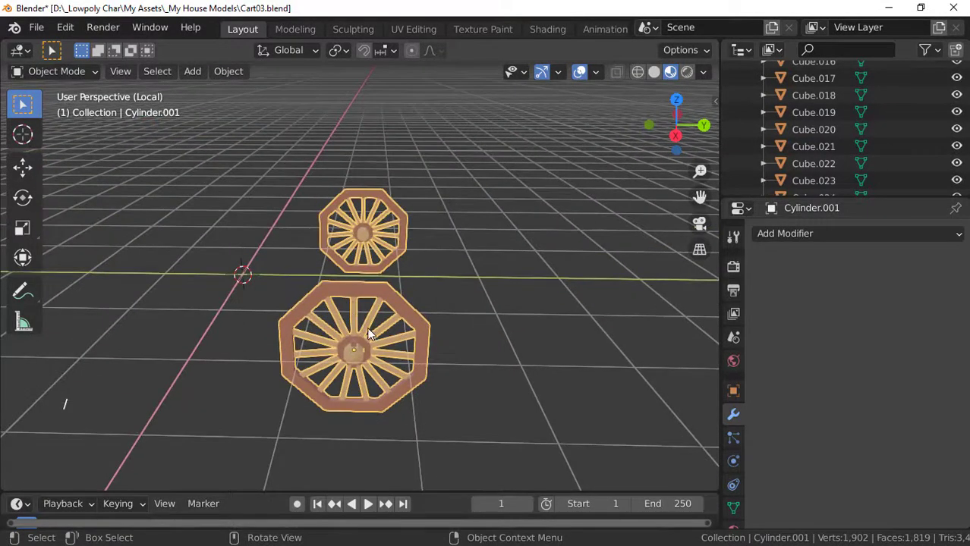
middle_click_drag(370, 334, 158, 224, "shift")
key("Tab")
left_click(437, 325)
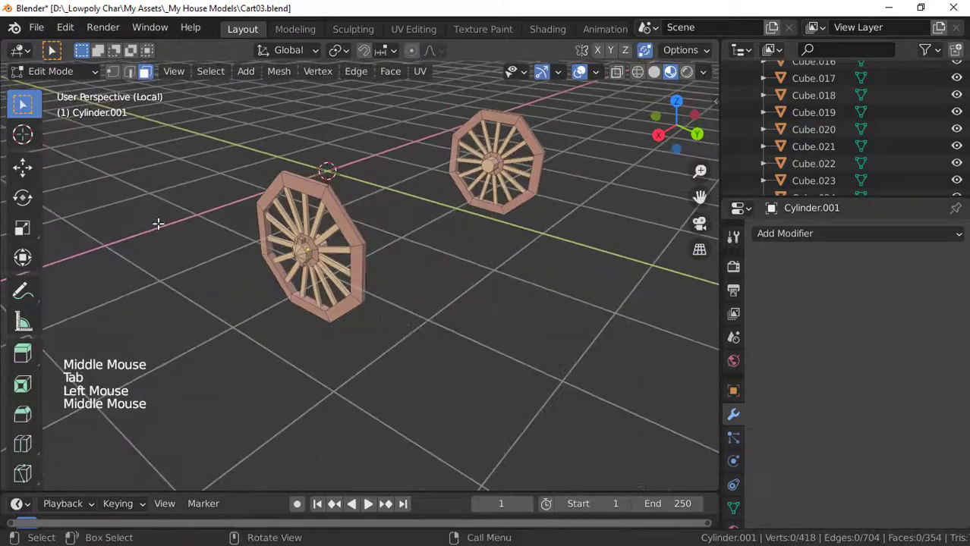
left_click_drag(155, 146, 382, 367)
middle_click_drag(422, 339, 243, 262)
scroll(243, 262, "up", 2)
middle_click_drag(242, 262, 197, 236, "shift")
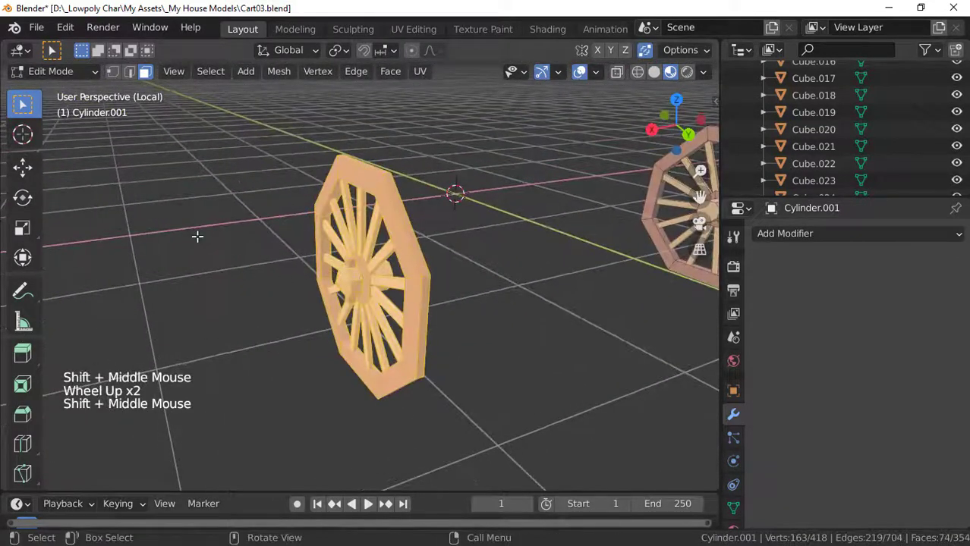
key("ctrl+l")
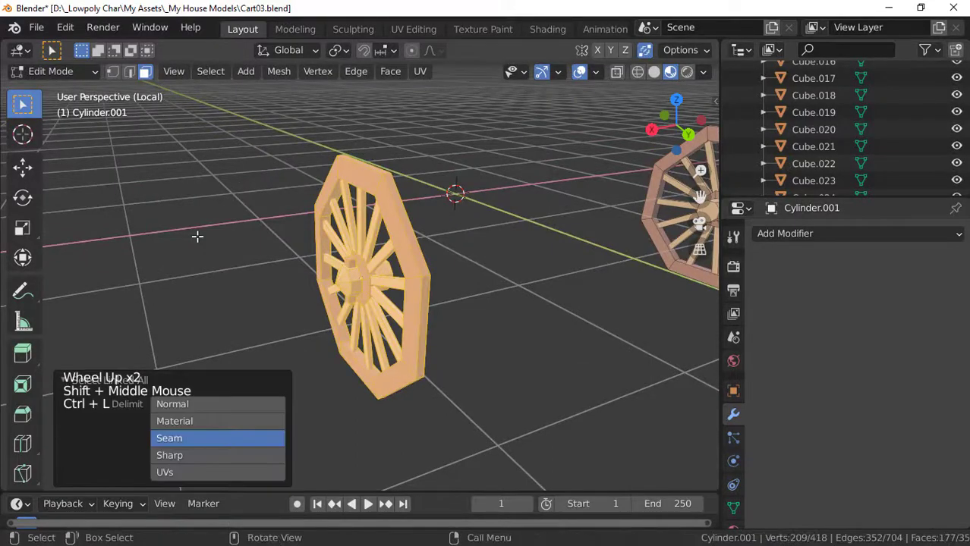
- Separate the selected wheel into its own object and return to the whole cart in Object Mode
scroll(290, 228, "down", 3)
middle_click_drag(289, 227, 338, 249)
key("p")
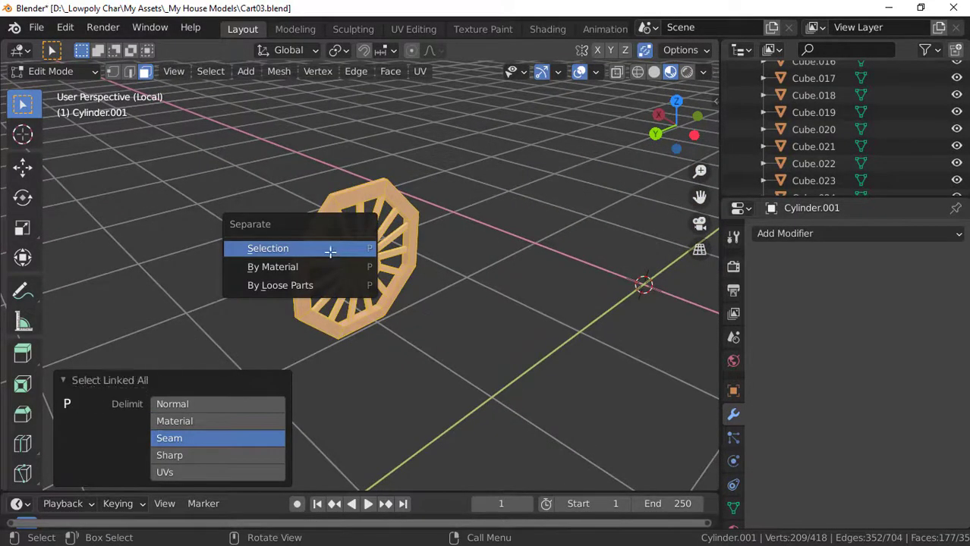
left_click(329, 251)
scroll(329, 251, "down", 5)
middle_click_drag(329, 251, 364, 269)
scroll(342, 259, "up", 3)
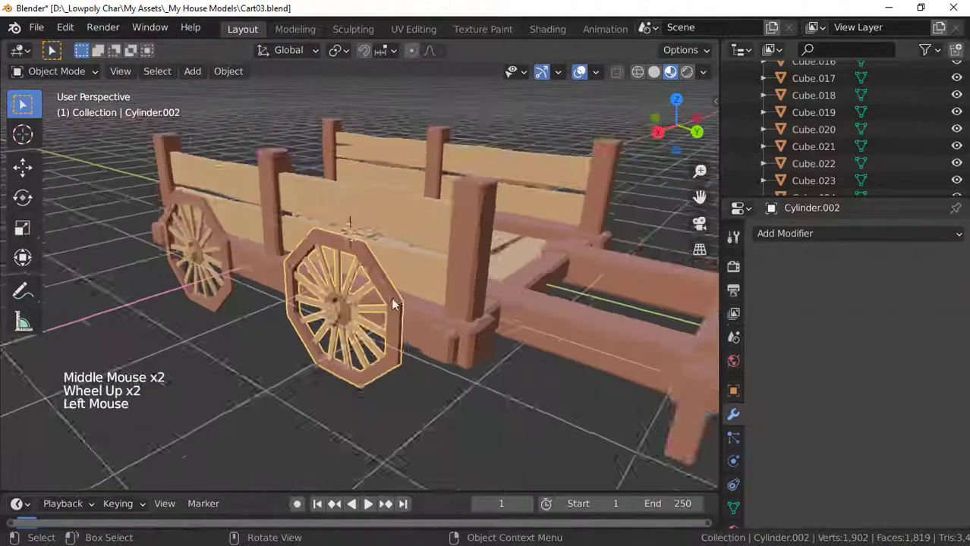
- Select the front wheel on the cart's far side and save the file
scroll(391, 297, "up", 1)
scroll(391, 297, "down", 4)
mouse_move(391, 298)
middle_mouse_down()
mouse_move(289, 254)
mouse_move(486, 313)
mouse_move(380, 282)
mouse_move(373, 298)
middle_mouse_up()
left_click(486, 313)
scroll(380, 281, "up", 2)
key("ctrl+s")
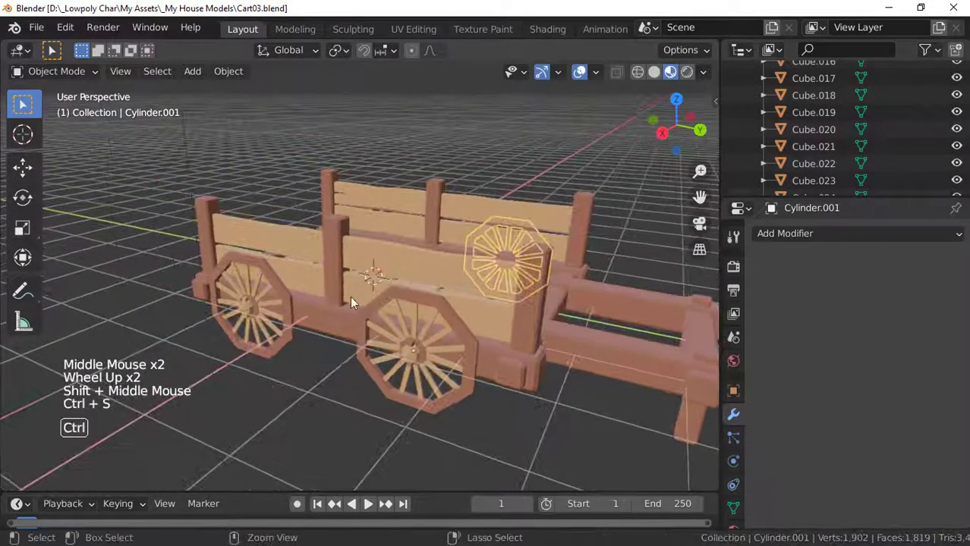
- Select the rear wheels in turn and examine the separated wheels from both sides of the cart
left_click(261, 280)
middle_click_drag(315, 267, 346, 270)
middle_click_drag(500, 267, 323, 277)
left_click(322, 277)
scroll(341, 281, "down", 3)
middle_click_drag(395, 269, 273, 304)
scroll(423, 331, "down", 5)
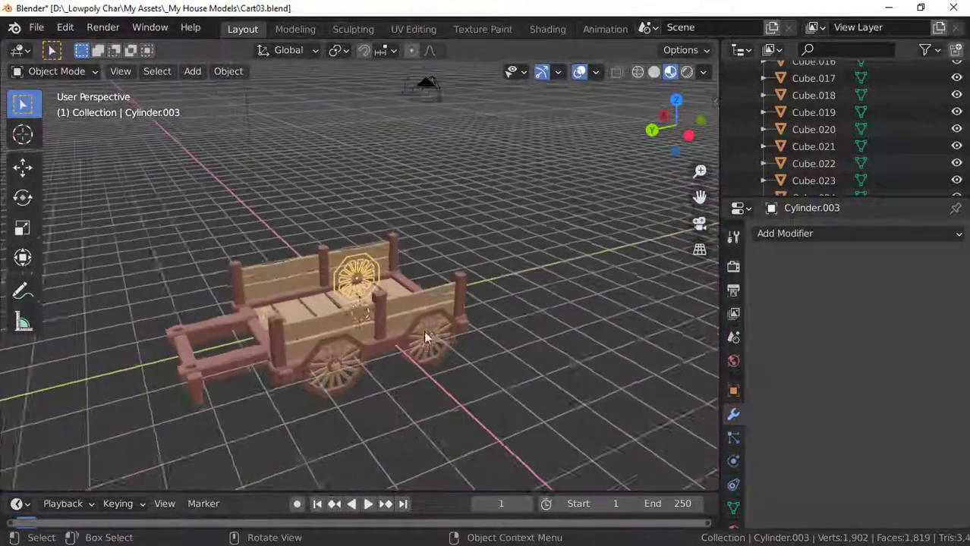
middle_click_drag(423, 331, 371, 277, "shift")
scroll(372, 277, "up", 3)
left_click(408, 277)
middle_click_drag(461, 261, 394, 283)
scroll(395, 283, "up", 4)
scroll(221, 278, "down", 5)
middle_click_drag(221, 279, 367, 220)
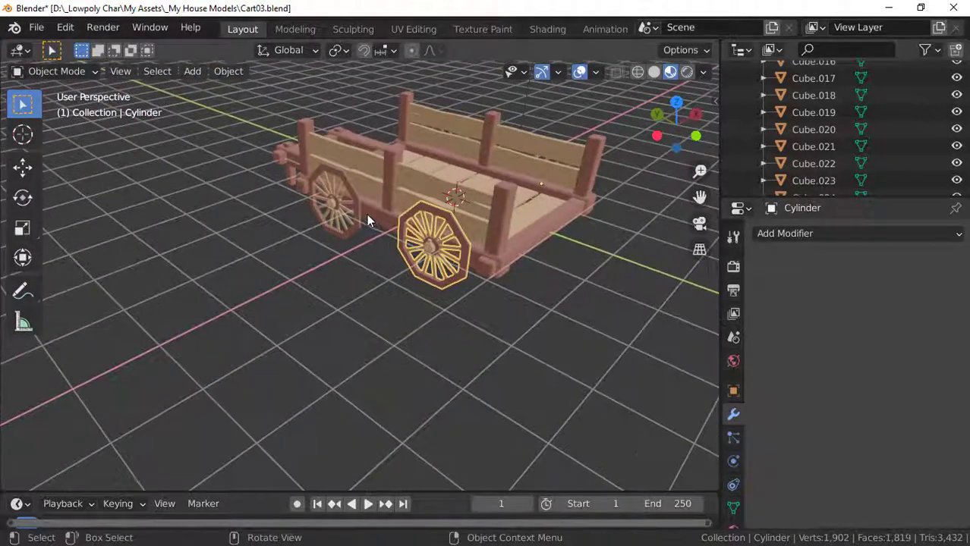
- Select the front wheel whose origin lies off its mesh and set its origin to its geometry
left_click(345, 209)
middle_click_drag(515, 249, 442, 278)
scroll(444, 276, "up", 3)
middle_click_drag(501, 268, 426, 238)
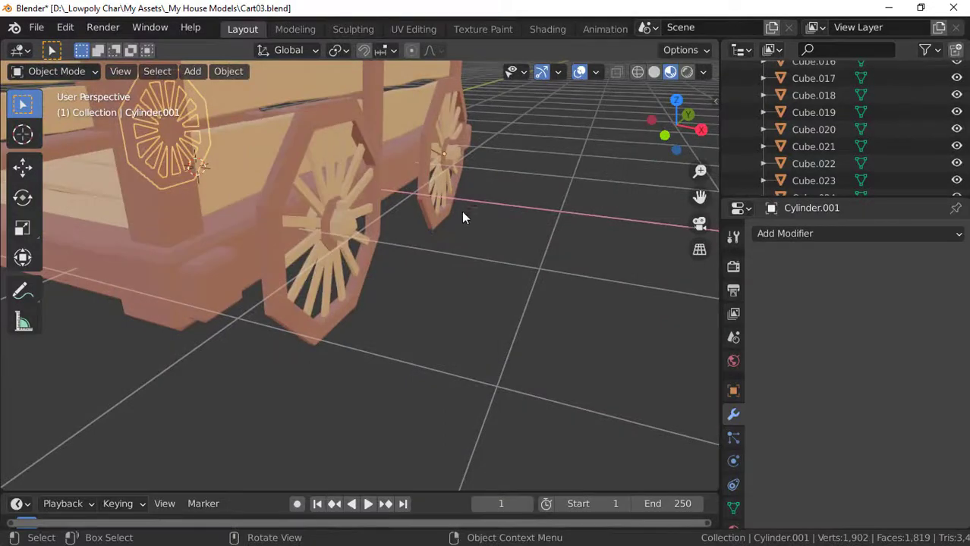
scroll(385, 210, "down", 5)
middle_click_drag(386, 209, 335, 225)
scroll(191, 231, "up", 5)
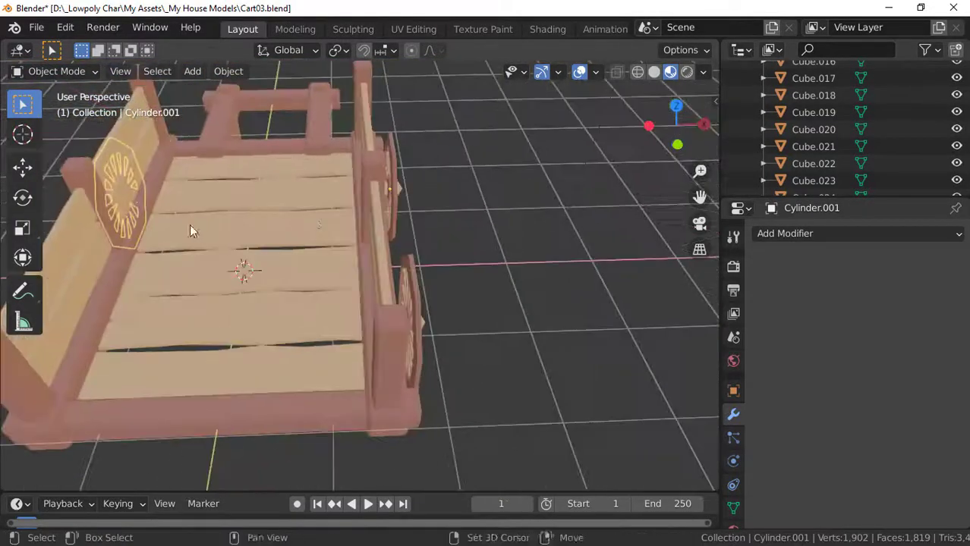
scroll(191, 231, "down", 4)
middle_click_drag(228, 258, 279, 226)
right_click(304, 219)
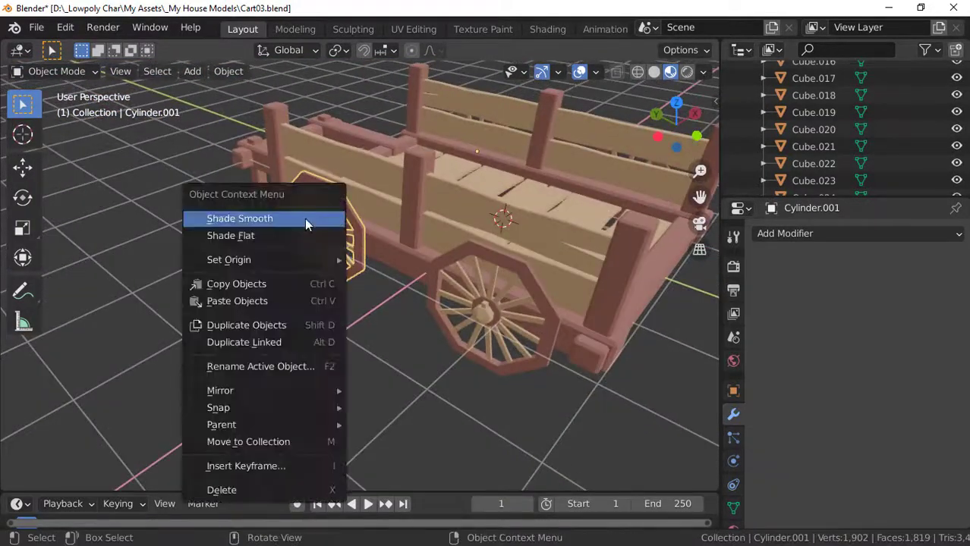
mouse_move(259, 260)
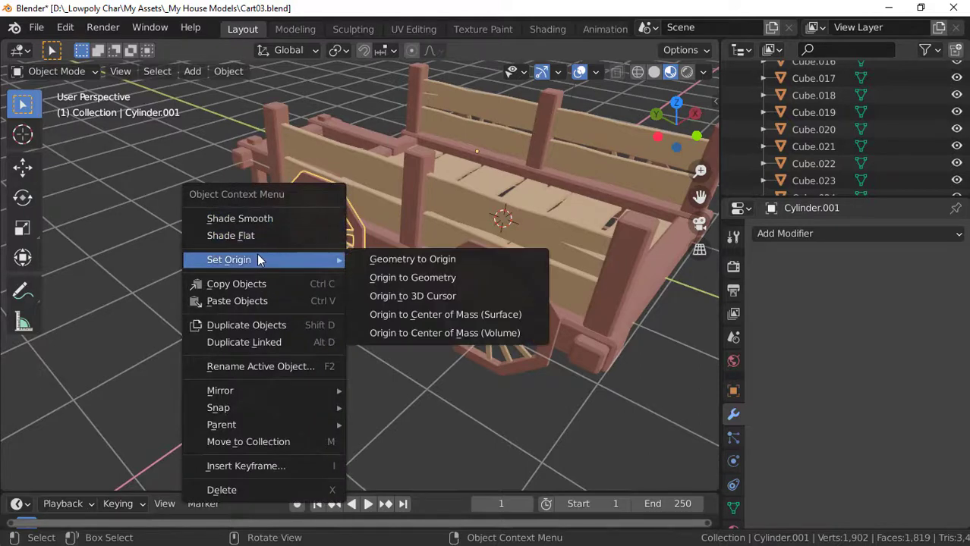
left_click(382, 278)
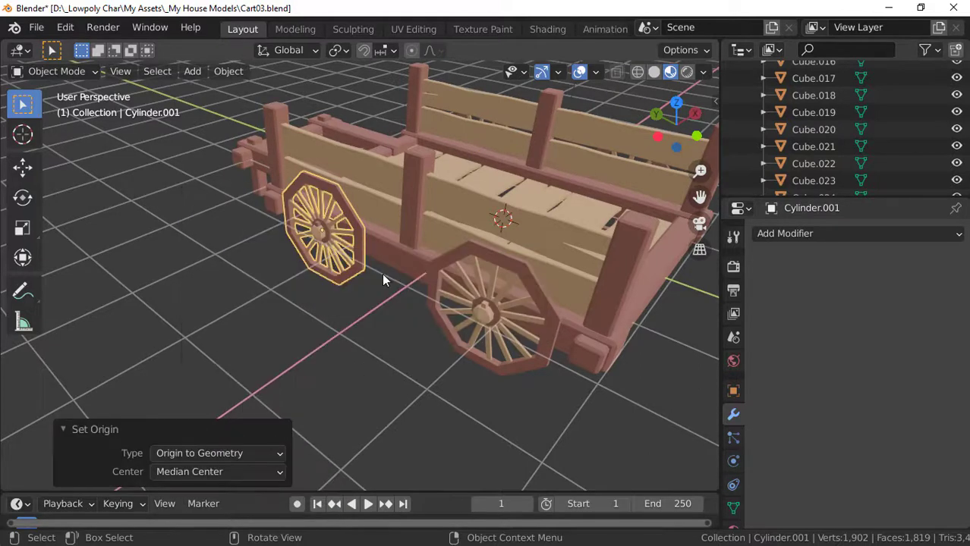
- Set the origin of the rear wheel on the same side of the cart to its geometry
left_click(474, 306)
right_click(487, 297)
mouse_move(487, 297)
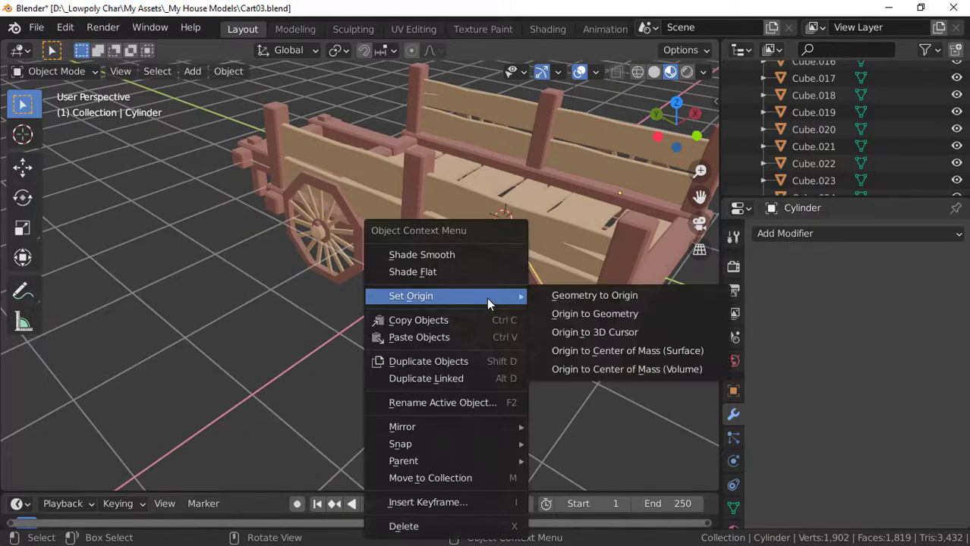
left_click(569, 320)
middle_click_drag(570, 320, 399, 291)
scroll(399, 292, "up", 4)
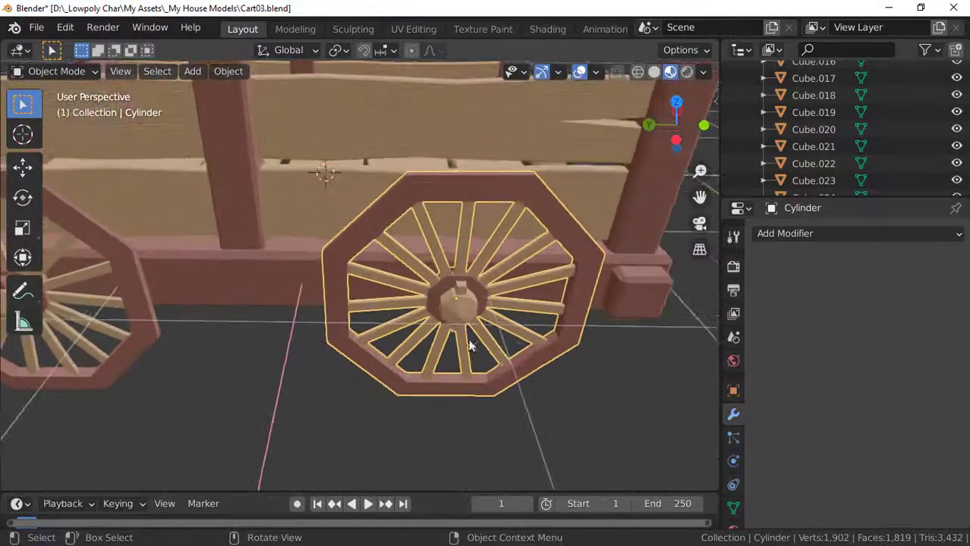
middle_click_drag(471, 346, 428, 301)
- Select the other wheels in turn on both sides of the cart and examine where their origins sit
middle_click_drag(569, 454, 366, 377, "shift")
left_click(261, 349)
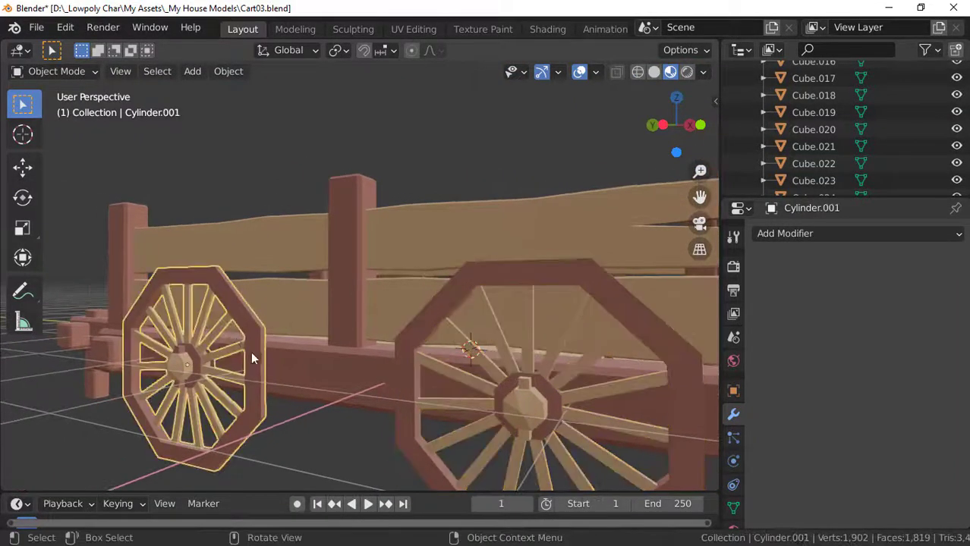
left_click(334, 371)
scroll(458, 381, "down", 4)
middle_click_drag(458, 381, 299, 387)
scroll(494, 388, "down", 3)
middle_click_drag(495, 388, 373, 331)
left_click(373, 331)
left_click(519, 303)
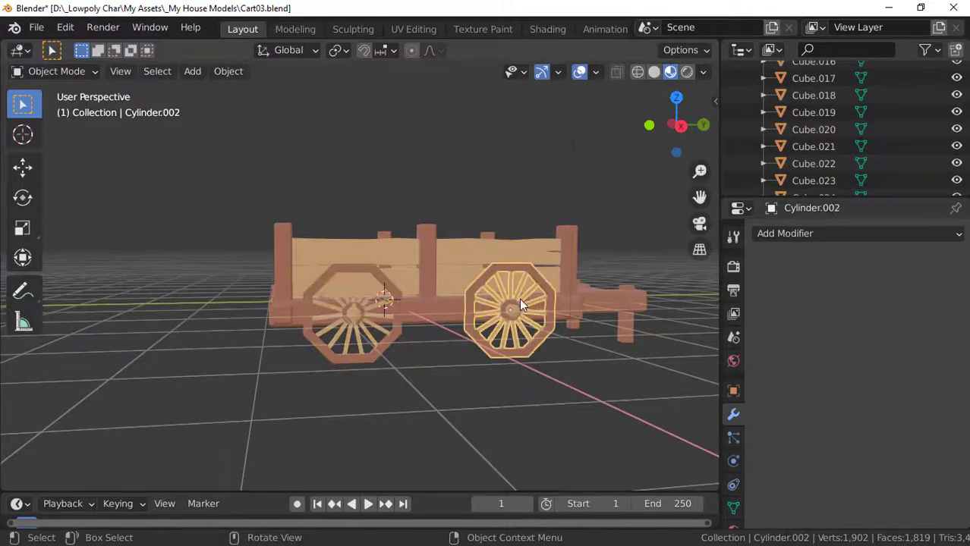
middle_click_drag(519, 304, 383, 310)
scroll(412, 344, "down", 2)
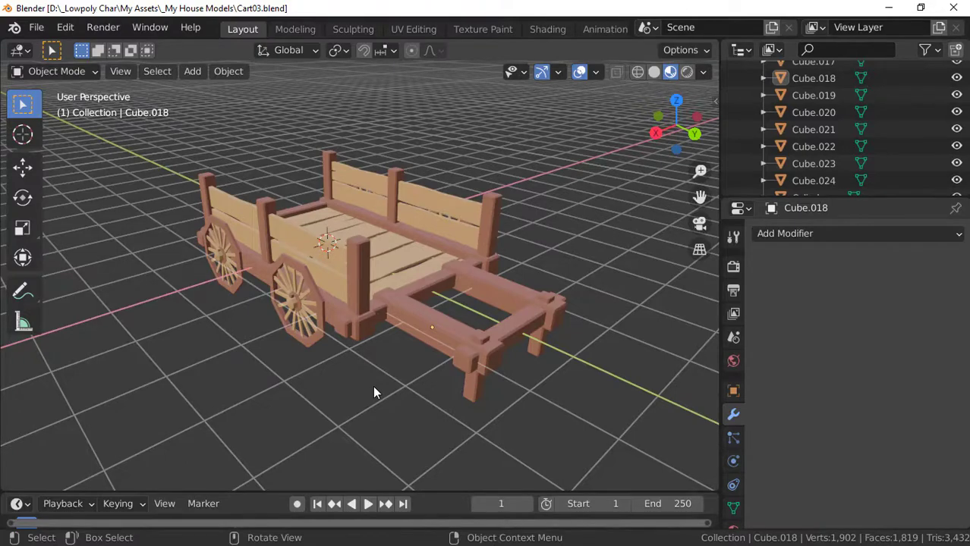
scroll(370, 334, "down", 1)
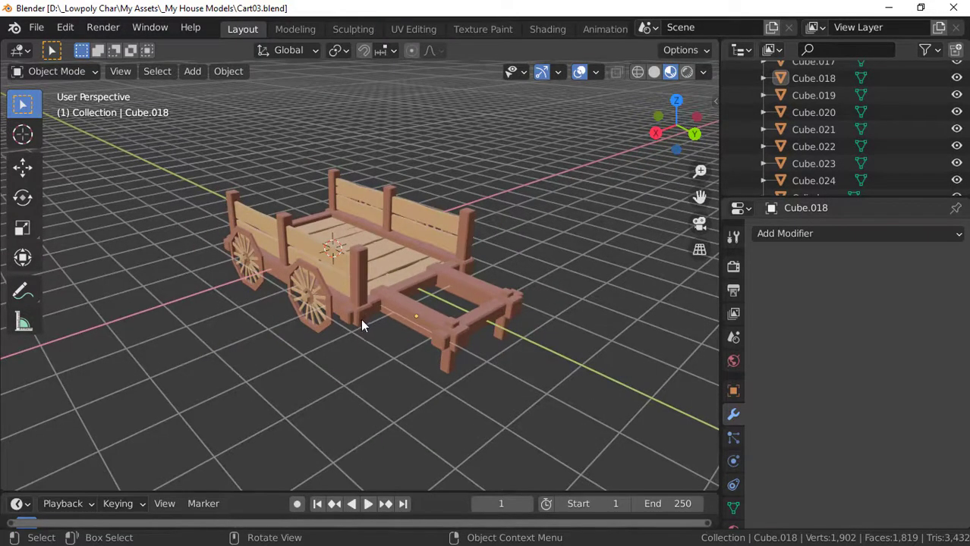
scroll(361, 318, "down", 1)
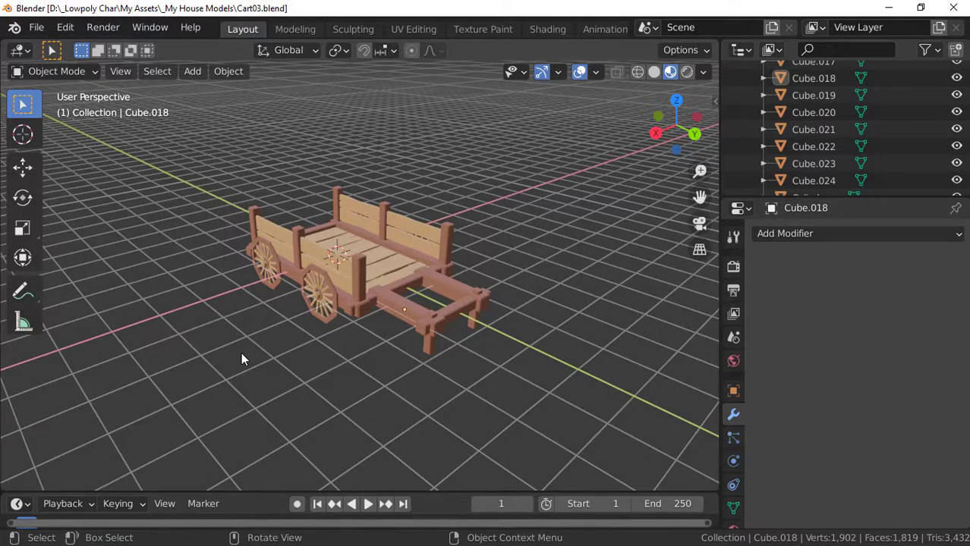
scroll(203, 332, "up", 1)
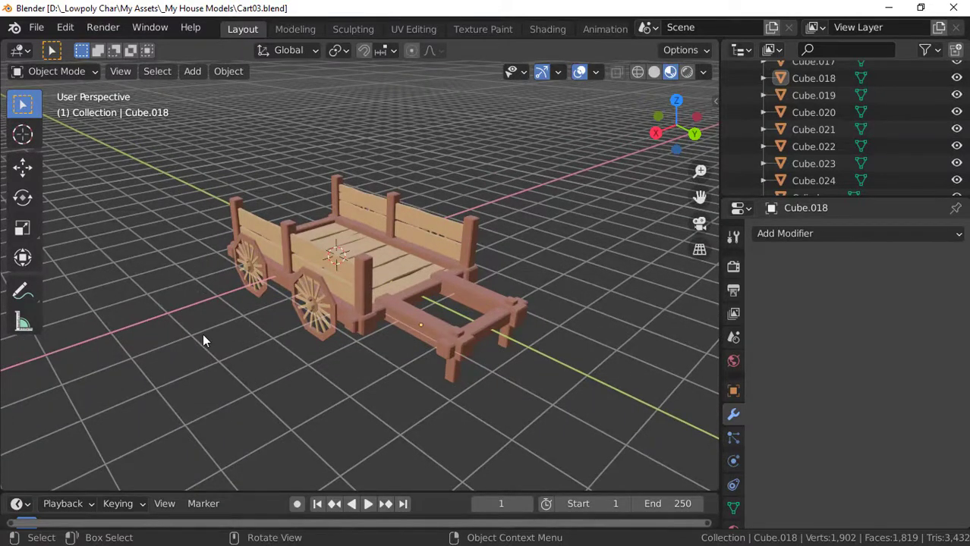